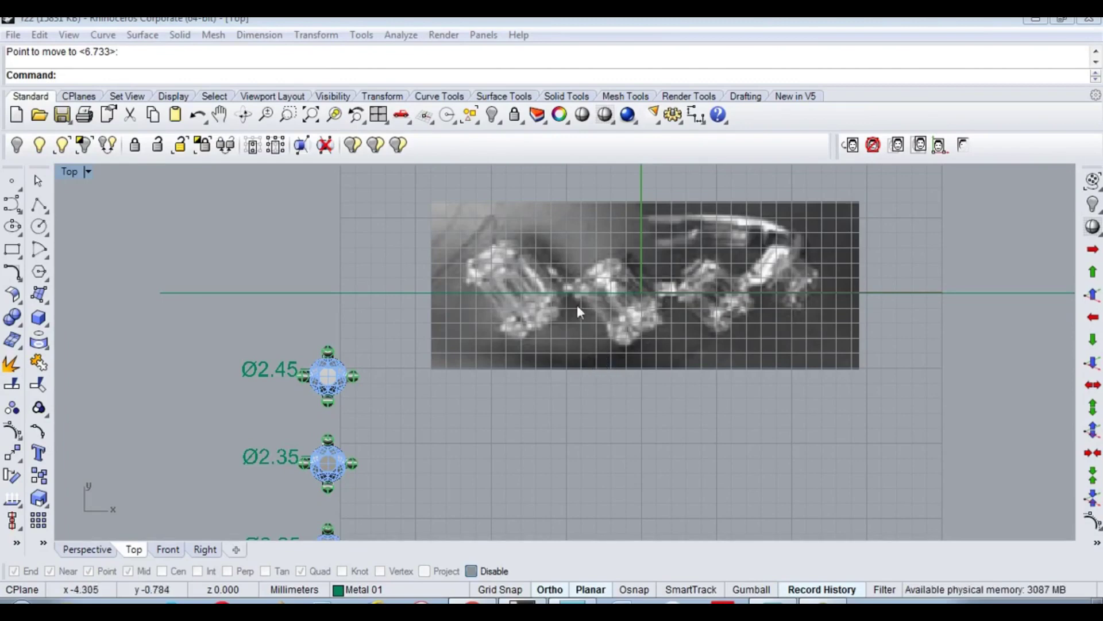
Step: Zoom and pan the Top viewport from the ring reference photo to the gem library columns
{"action": "scroll", "coordinate": [363, 411], "scroll_direction": "down", "scroll_amount": 3}
{"action": "scroll", "coordinate": [523, 354], "scroll_direction": "up", "scroll_amount": 2}
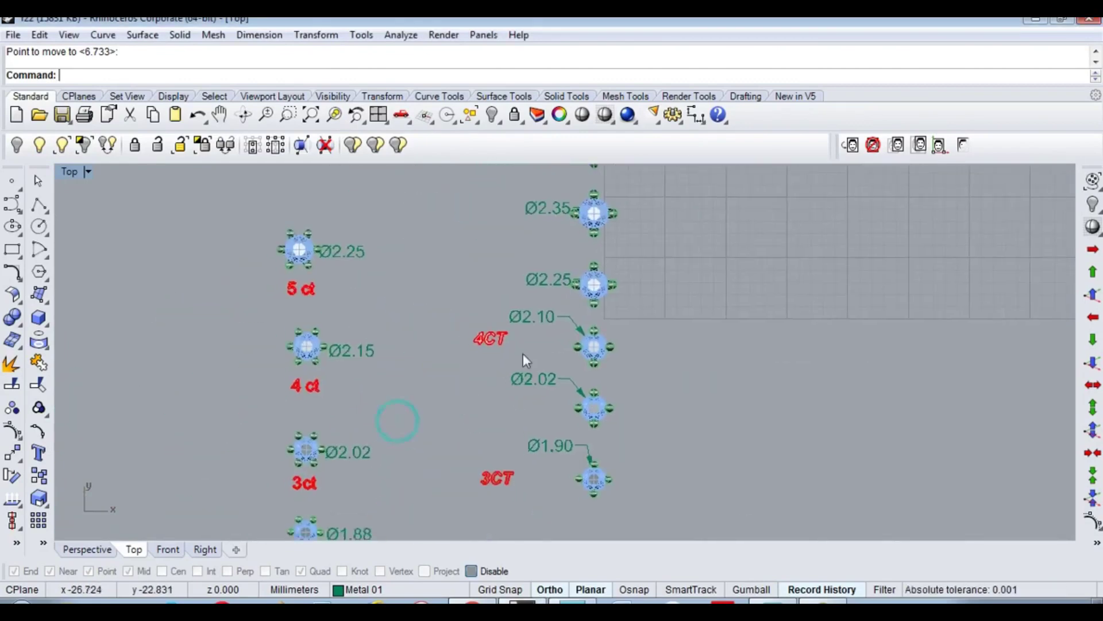
{"action": "right_click_drag", "start_coordinate": [466, 441], "coordinate": [495, 362]}
{"action": "right_click_drag", "start_coordinate": [546, 408], "coordinate": [470, 474]}
{"action": "scroll", "coordinate": [497, 465], "scroll_direction": "down", "scroll_amount": 3}
{"action": "scroll", "coordinate": [539, 450], "scroll_direction": "up", "scroll_amount": 3}
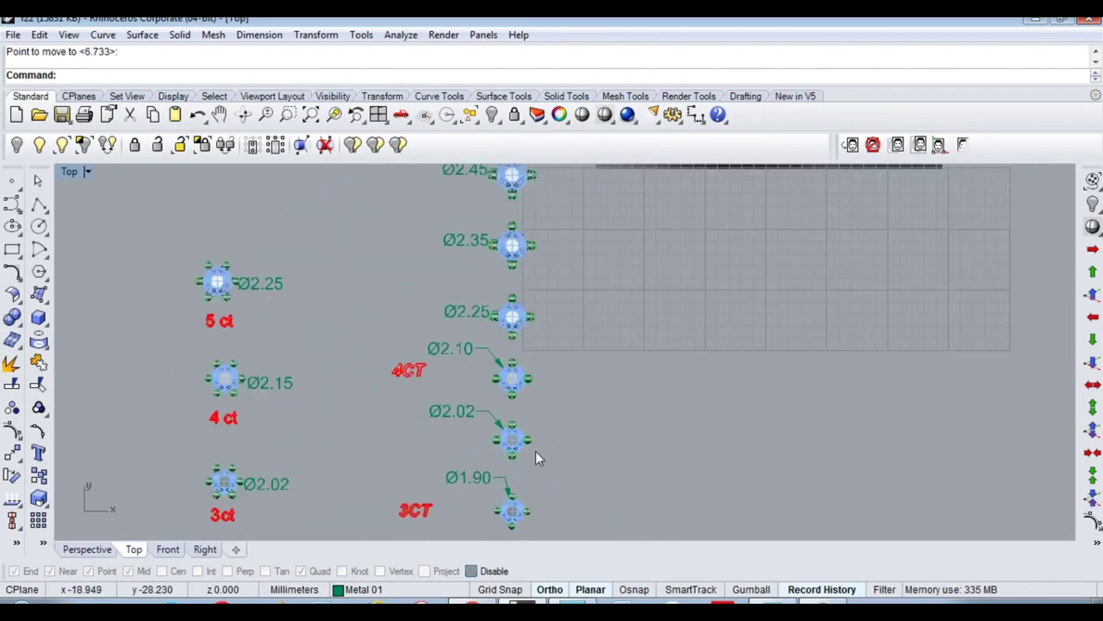
{"action": "scroll", "coordinate": [535, 451], "scroll_direction": "down", "scroll_amount": 3}
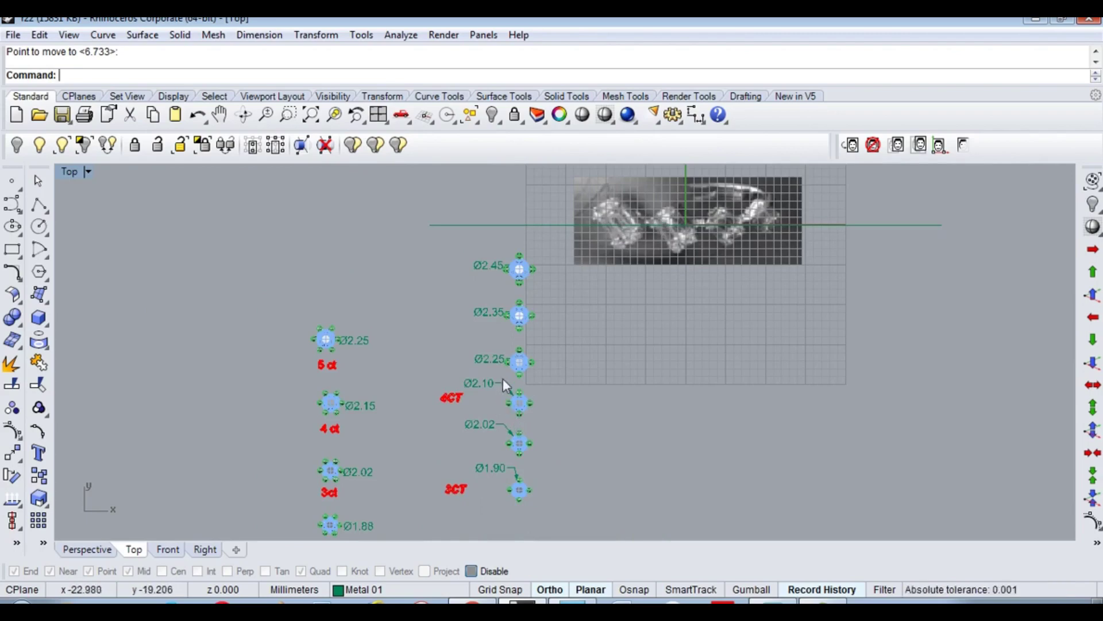
{"action": "scroll", "coordinate": [532, 320], "scroll_direction": "up", "scroll_amount": 2}
Step: Copy the Ø2.35 stone head from its centre to the origin (0)
{"action": "left_click", "coordinate": [509, 330]}
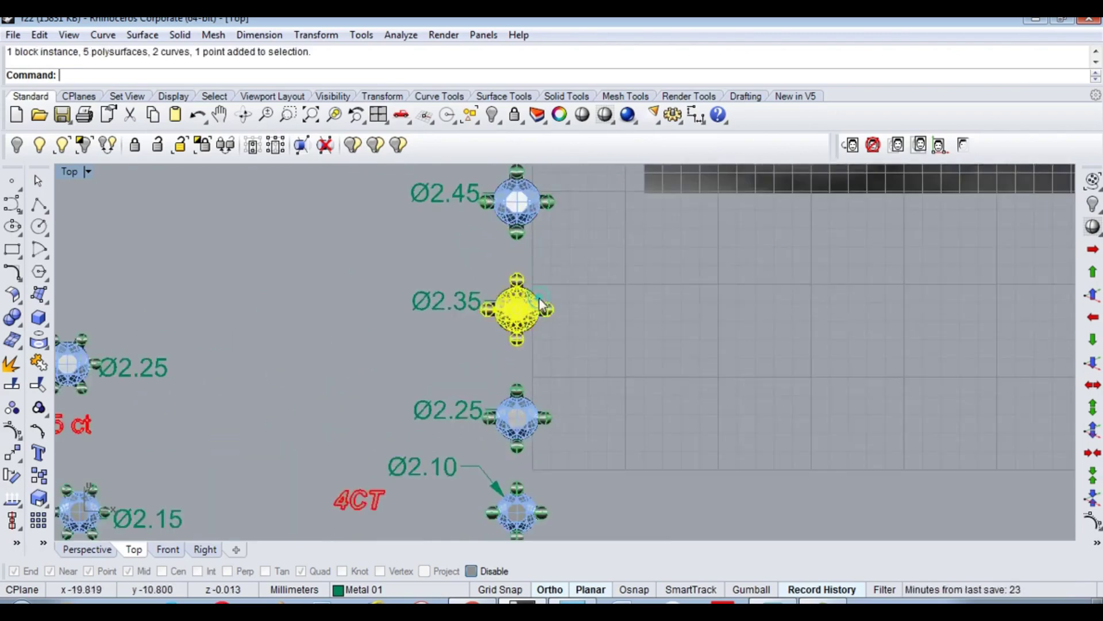
{"action": "scroll", "coordinate": [511, 321], "scroll_direction": "up", "scroll_amount": 2}
{"action": "scroll", "coordinate": [505, 322], "scroll_direction": "up", "scroll_amount": 2}
{"action": "type", "text": "copy"}
{"action": "key", "text": "Return"}
{"action": "left_click", "coordinate": [464, 332]}
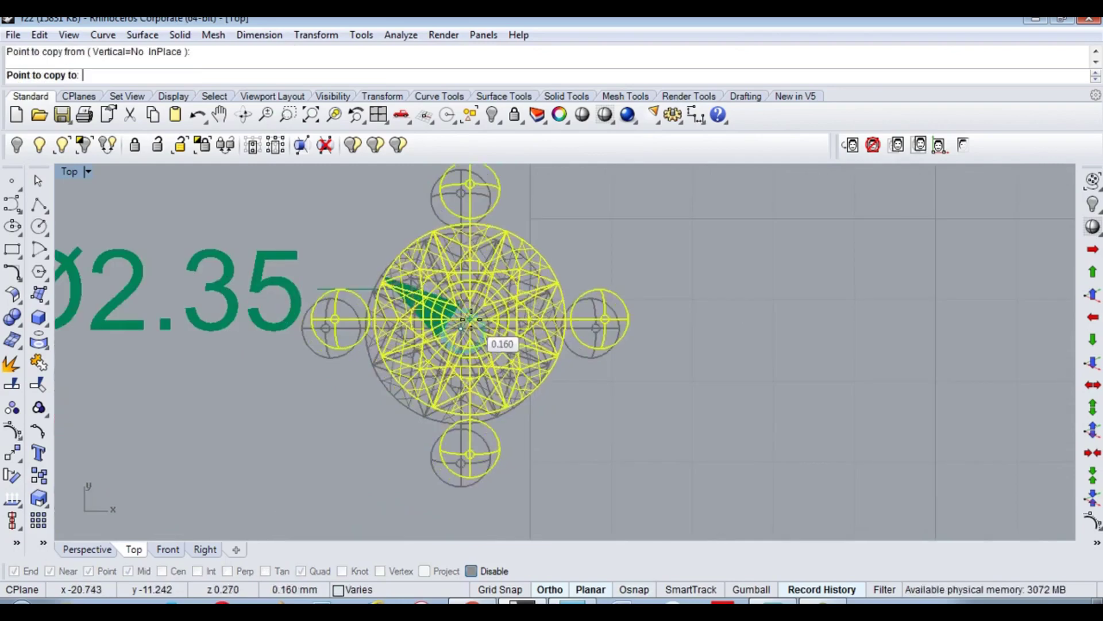
{"action": "type", "text": "0"}
{"action": "key", "text": "Return"}
{"action": "key", "text": "Return"}
Step: Rescale the ring reference image about the origin to match the stone heads
{"action": "scroll", "coordinate": [673, 345], "scroll_direction": "down", "scroll_amount": 3}
{"action": "scroll", "coordinate": [654, 303], "scroll_direction": "up", "scroll_amount": 3}
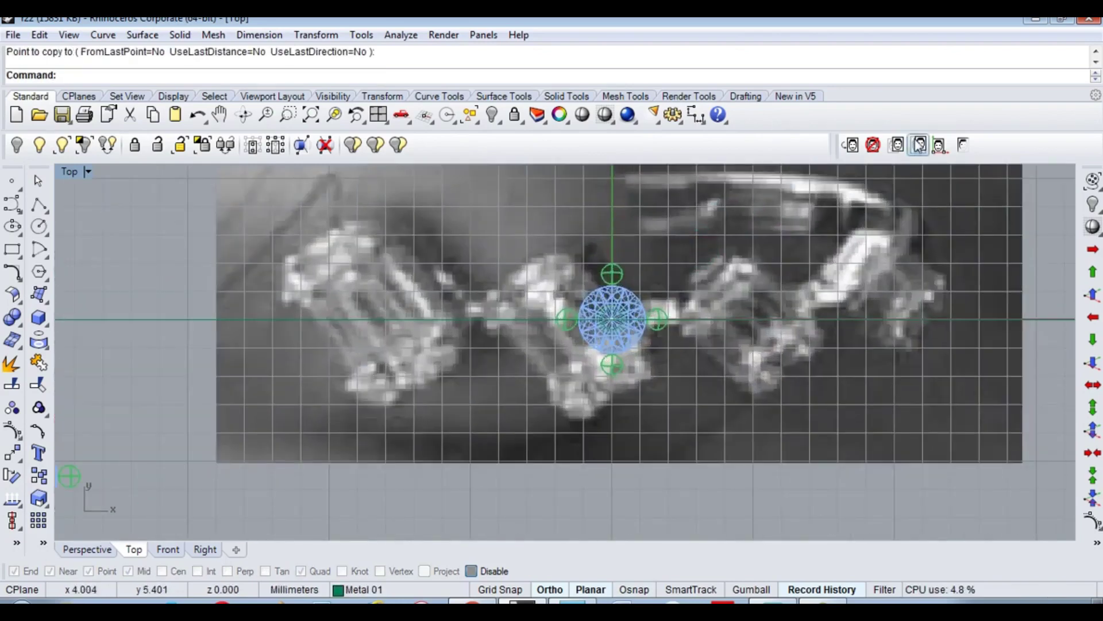
{"action": "left_click", "coordinate": [919, 145]}
{"action": "type", "text": "0"}
{"action": "key", "text": "Return"}
{"action": "type", "text": "0"}
{"action": "key", "text": "Return"}
{"action": "left_click", "coordinate": [881, 314]}
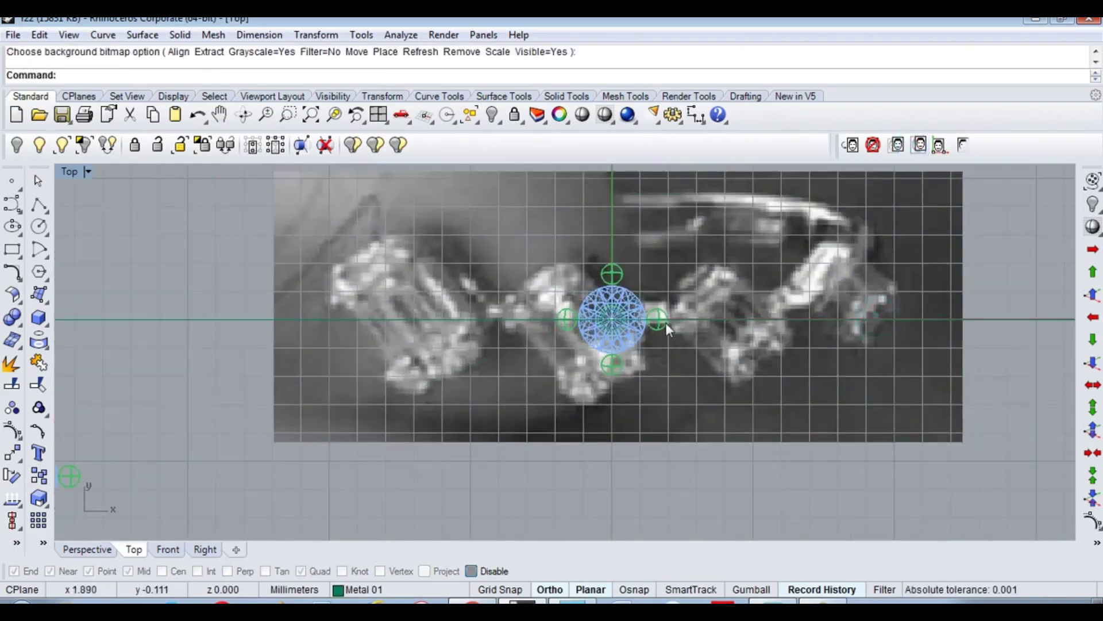
Step: Move the Ø2.35 head onto the first photo stone and copy a second Ø2.35 head
{"action": "left_click_drag", "start_coordinate": [665, 323], "coordinate": [454, 322]}
{"action": "type", "text": "copy"}
{"action": "key", "text": "Return"}
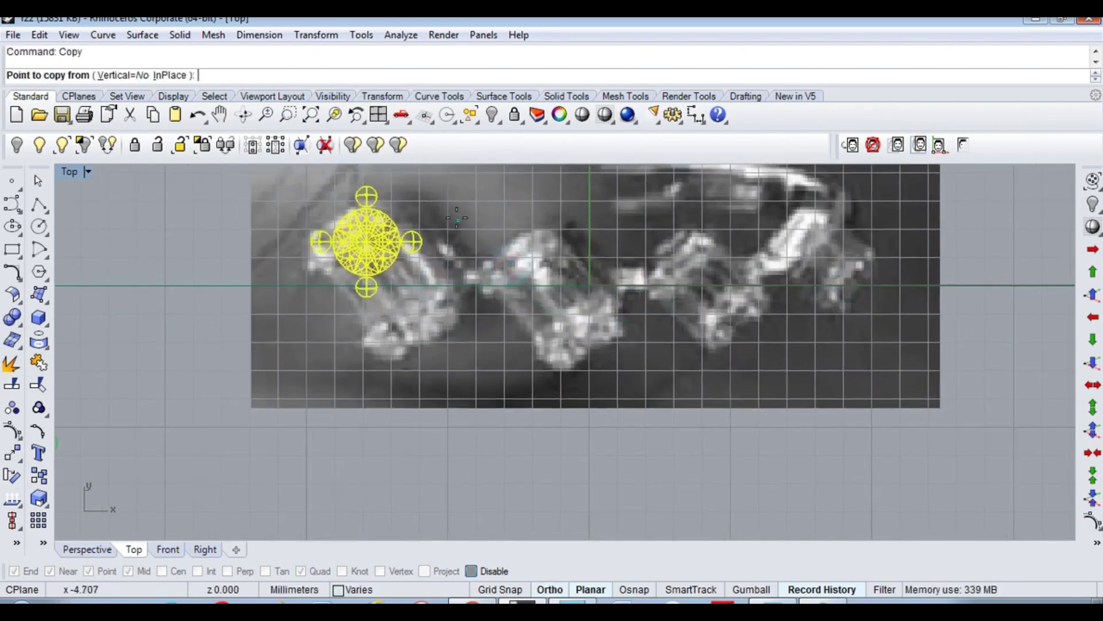
{"action": "left_click", "coordinate": [367, 242]}
{"action": "key", "text": "Escape"}
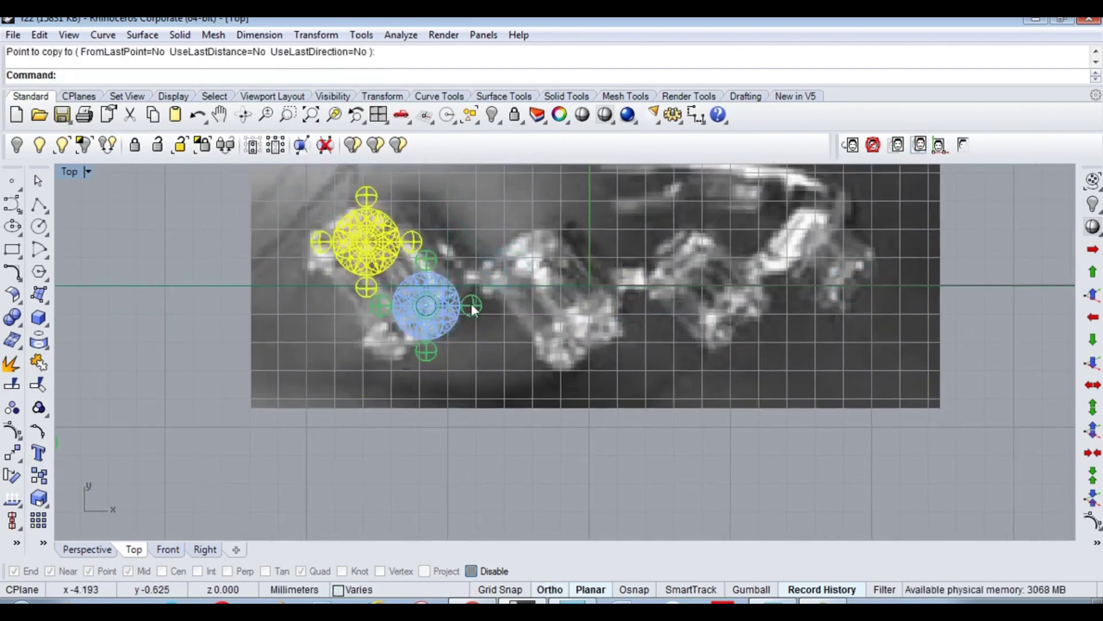
{"action": "left_click", "coordinate": [471, 304]}
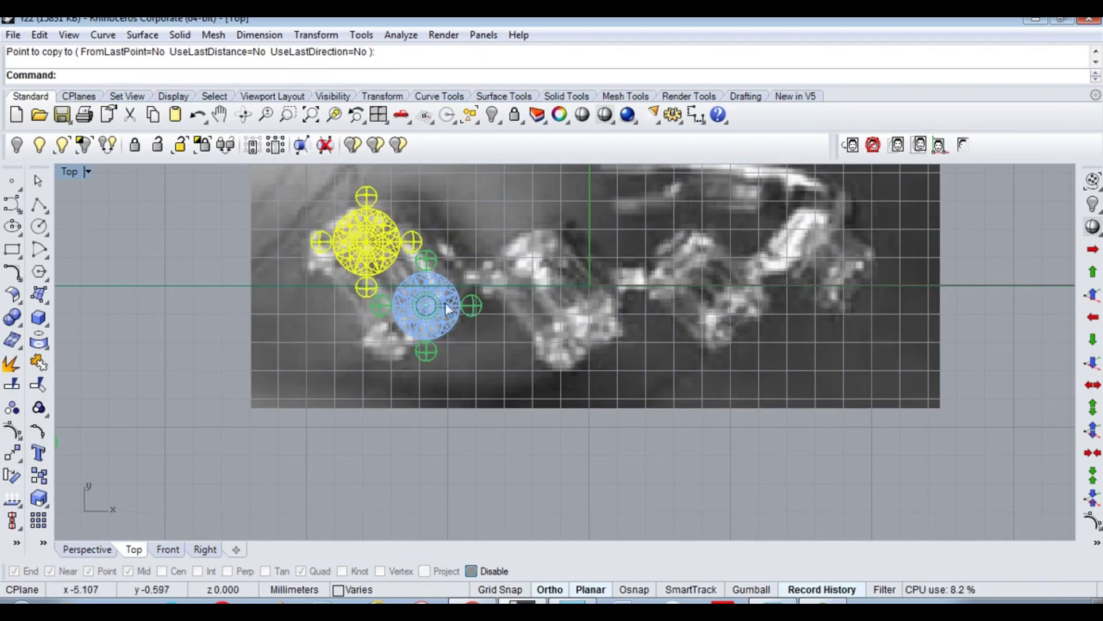
{"action": "scroll", "coordinate": [359, 252], "scroll_direction": "up", "scroll_amount": 1}
{"action": "key", "text": "Return"}
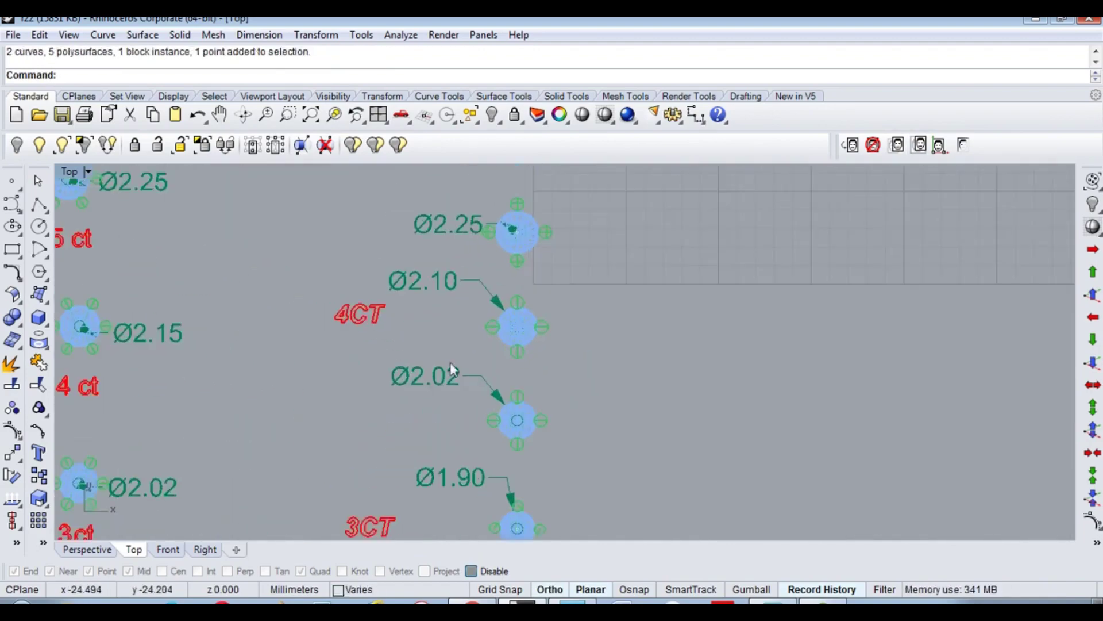
Step: Copy the Ø2.10 head twice onto the next photo stones, staggered one below the other
{"action": "left_click", "coordinate": [536, 316]}
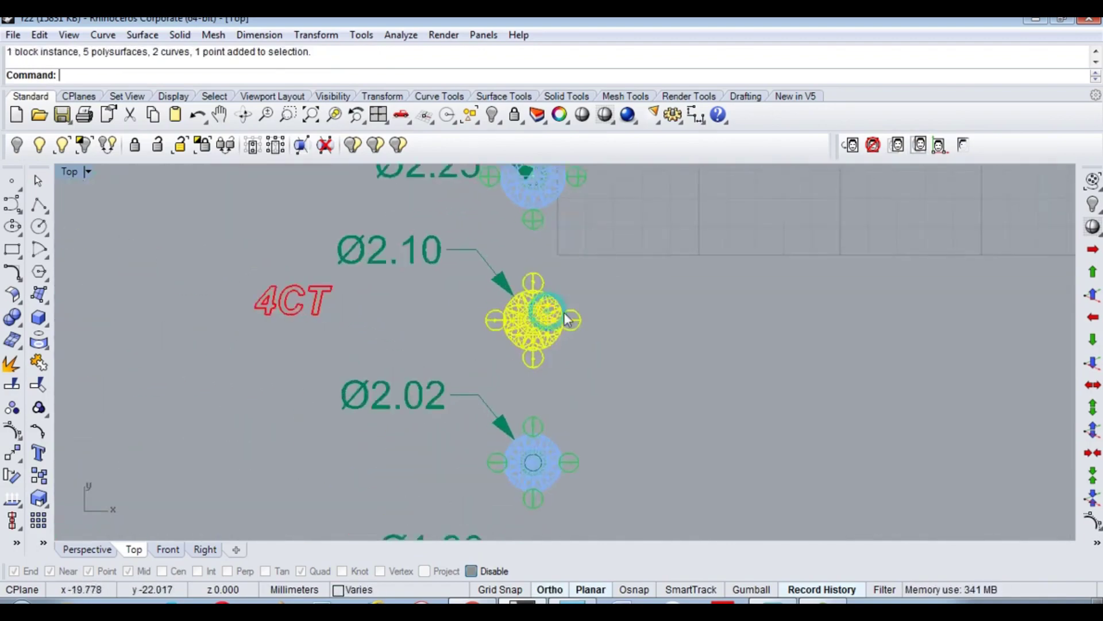
{"action": "key", "text": "Return"}
{"action": "left_click", "coordinate": [419, 387]}
{"action": "scroll", "coordinate": [531, 373], "scroll_direction": "up", "scroll_amount": 3}
{"action": "right_click_drag", "start_coordinate": [530, 372], "coordinate": [462, 447]}
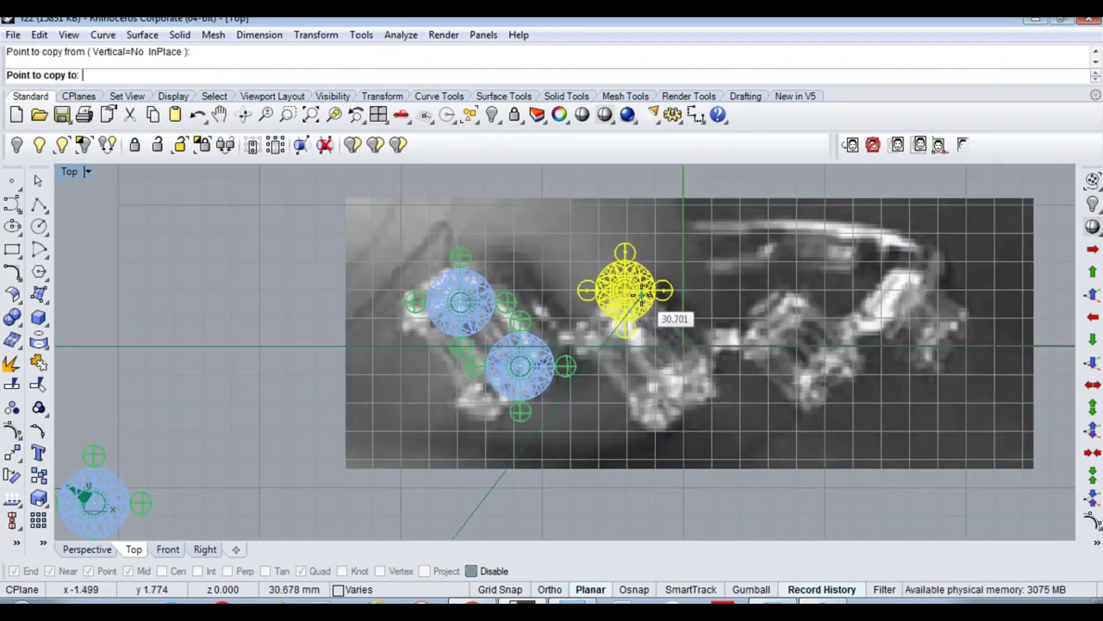
{"action": "left_click", "coordinate": [620, 348]}
{"action": "left_click", "coordinate": [670, 382]}
{"action": "key", "text": "Return"}
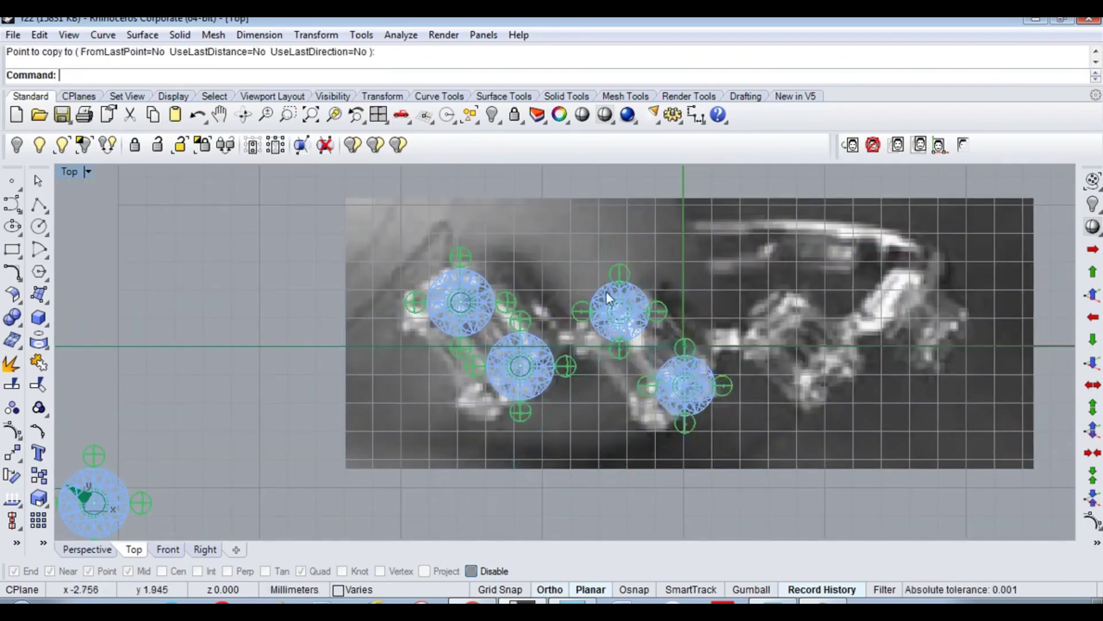
{"action": "scroll", "coordinate": [606, 292], "scroll_direction": "up", "scroll_amount": 3}
Step: Reposition one placed head so it sits over its photo stone
{"action": "left_click", "coordinate": [578, 296]}
{"action": "type", "text": "s"}
{"action": "key", "text": "Return"}
{"action": "left_click", "coordinate": [718, 355]}
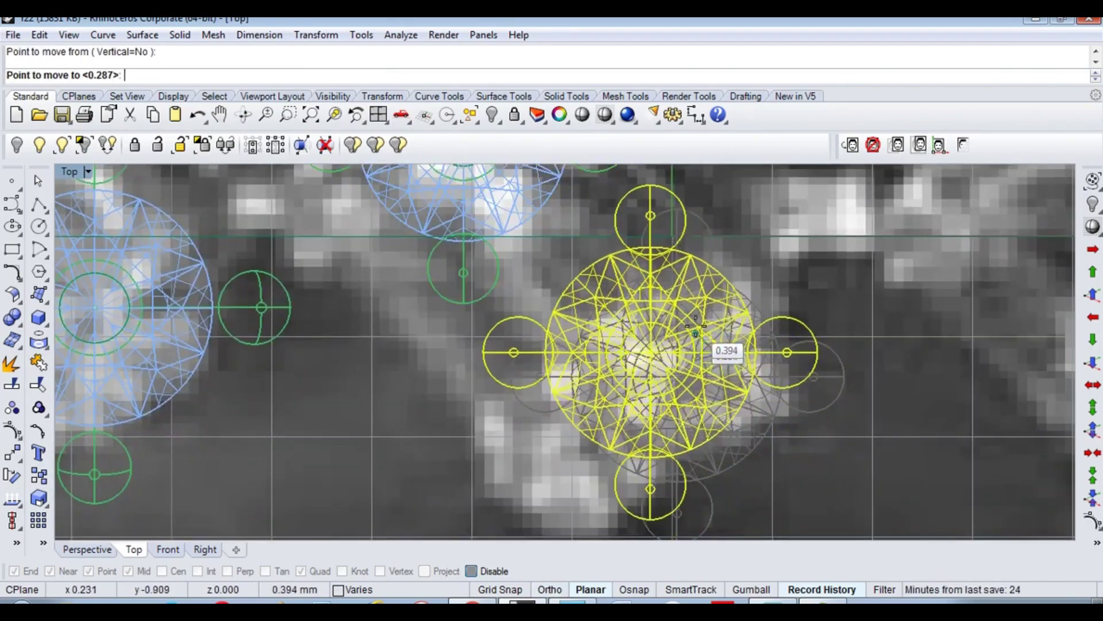
{"action": "left_click", "coordinate": [514, 202]}
{"action": "key", "text": "Return"}
{"action": "left_click", "coordinate": [611, 315]}
{"action": "left_click", "coordinate": [622, 335]}
{"action": "scroll", "coordinate": [622, 335], "scroll_direction": "down", "scroll_amount": 5}
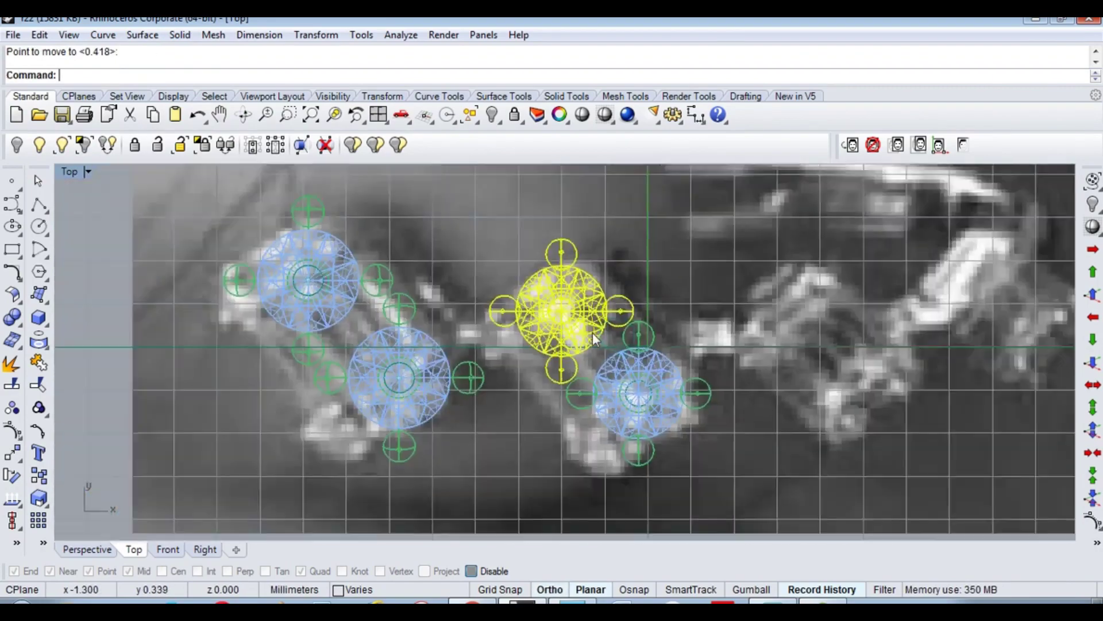
{"action": "scroll", "coordinate": [573, 408], "scroll_direction": "down", "scroll_amount": 3}
Step: Copy the Ø1.90 stone head to the right end of the row
{"action": "left_click", "coordinate": [513, 348]}
{"action": "scroll", "coordinate": [517, 345], "scroll_direction": "up", "scroll_amount": 5}
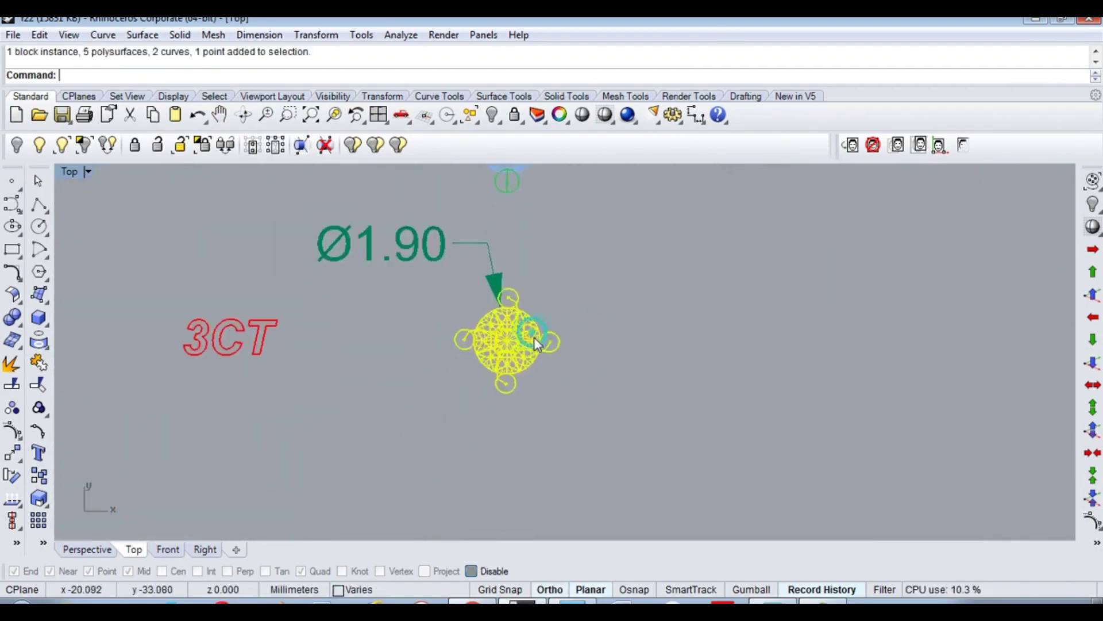
{"action": "type", "text": "copy"}
{"action": "key", "text": "Return"}
{"action": "left_click", "coordinate": [504, 356]}
{"action": "scroll", "coordinate": [575, 333], "scroll_direction": "down", "scroll_amount": 5}
{"action": "scroll", "coordinate": [572, 314], "scroll_direction": "up", "scroll_amount": 2}
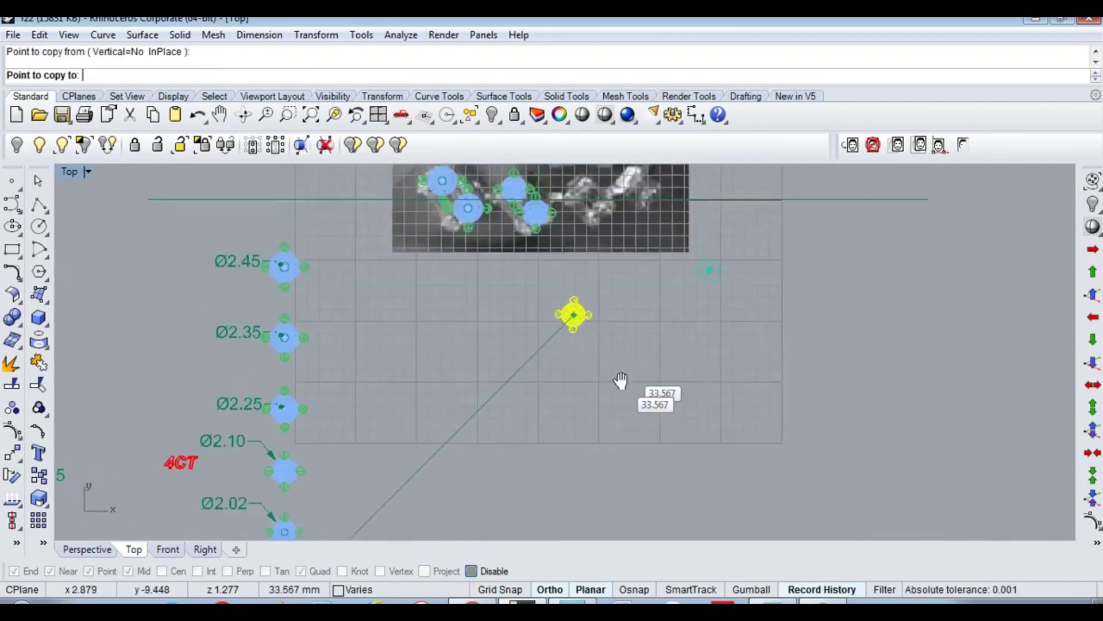
{"action": "scroll", "coordinate": [542, 234], "scroll_direction": "up", "scroll_amount": 3}
{"action": "left_click", "coordinate": [537, 211]}
Step: Copy a second Ø1.90 head, staggered below the first
{"action": "scroll", "coordinate": [541, 215], "scroll_direction": "up", "scroll_amount": 2}
{"action": "key", "text": "Return"}
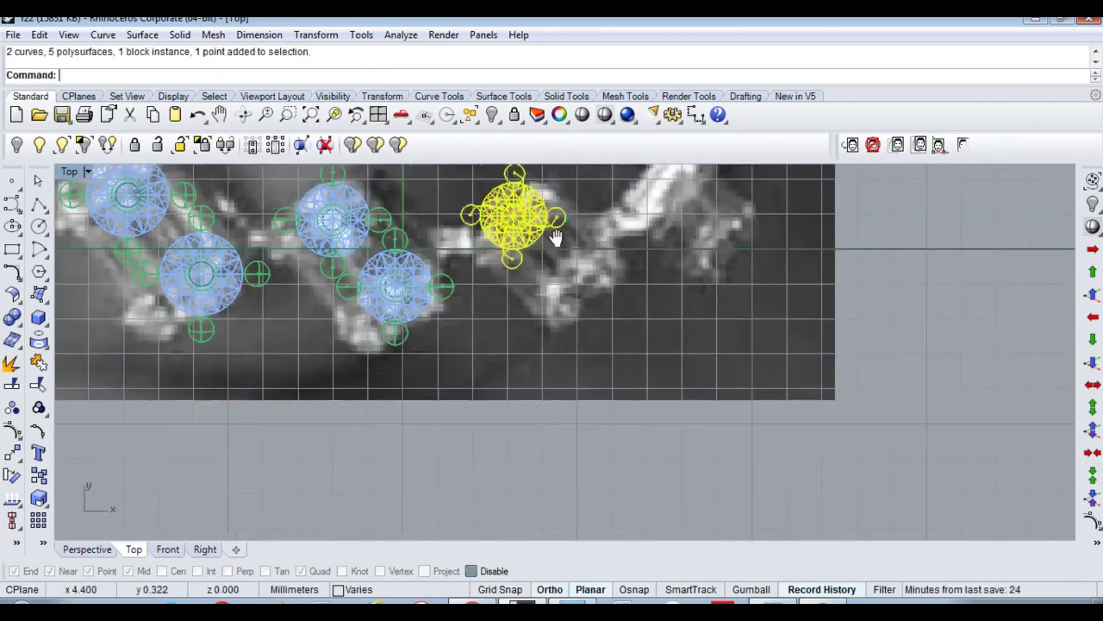
{"action": "key", "text": "Return"}
{"action": "left_click", "coordinate": [534, 231]}
{"action": "left_click", "coordinate": [596, 294]}
{"action": "key", "text": "Return"}
{"action": "scroll", "coordinate": [550, 315], "scroll_direction": "down", "scroll_amount": 5}
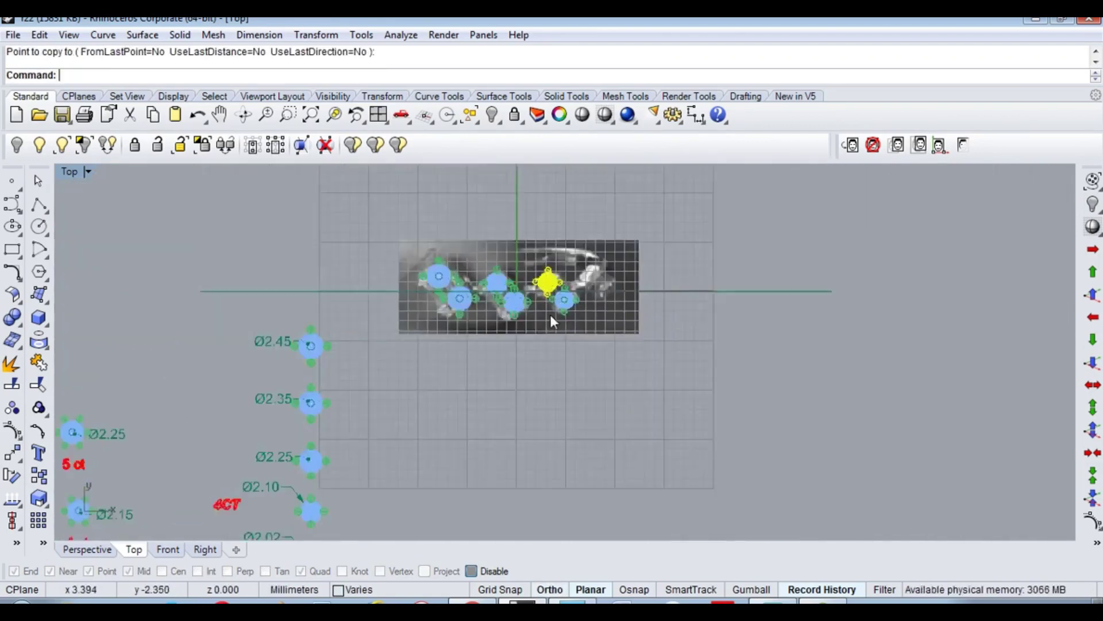
{"action": "scroll", "coordinate": [450, 357], "scroll_direction": "up", "scroll_amount": 2}
{"action": "scroll", "coordinate": [506, 375], "scroll_direction": "up", "scroll_amount": 3}
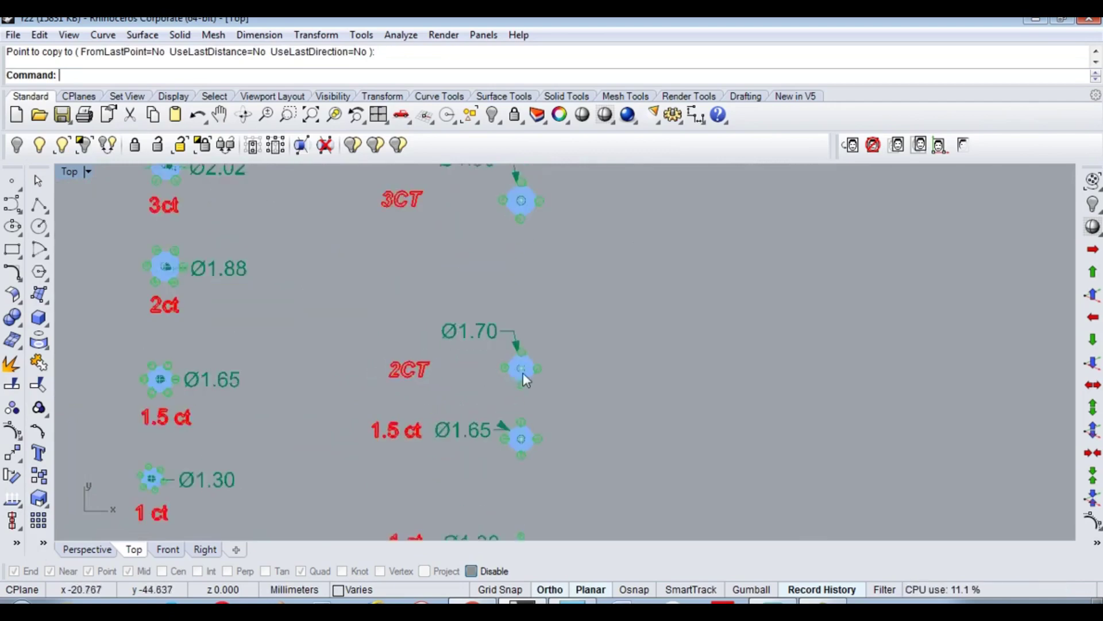
Step: Locate the Ø1.70 stone head in the library and the last head on the photo
{"action": "left_click", "coordinate": [522, 371]}
{"action": "scroll", "coordinate": [506, 368], "scroll_direction": "up", "scroll_amount": 3}
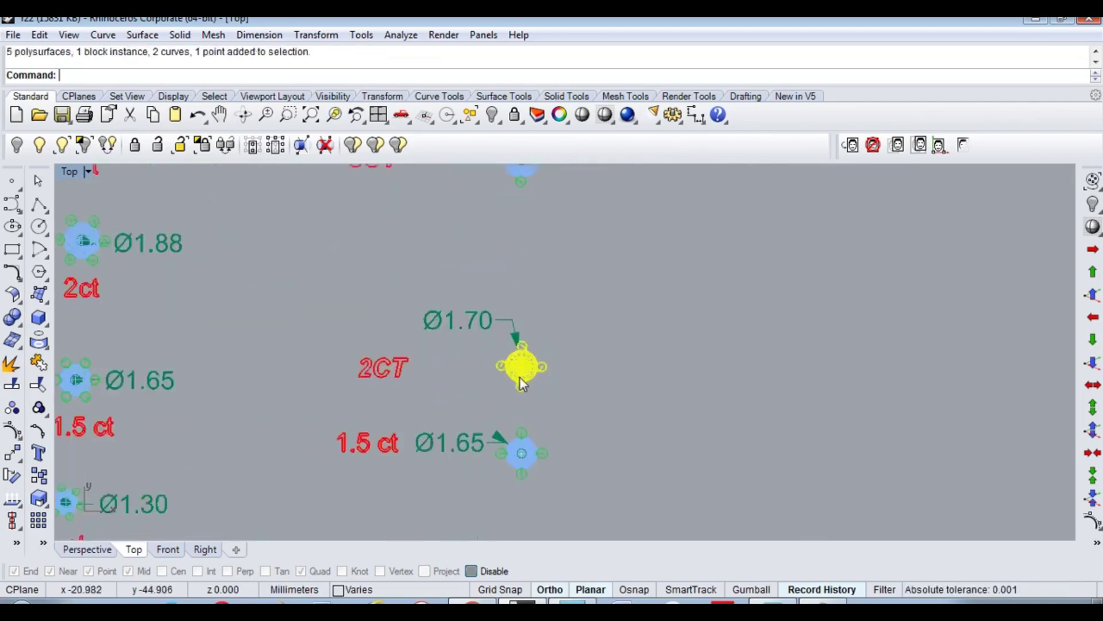
{"action": "scroll", "coordinate": [517, 367], "scroll_direction": "down", "scroll_amount": 3}
{"action": "scroll", "coordinate": [519, 360], "scroll_direction": "down", "scroll_amount": 2}
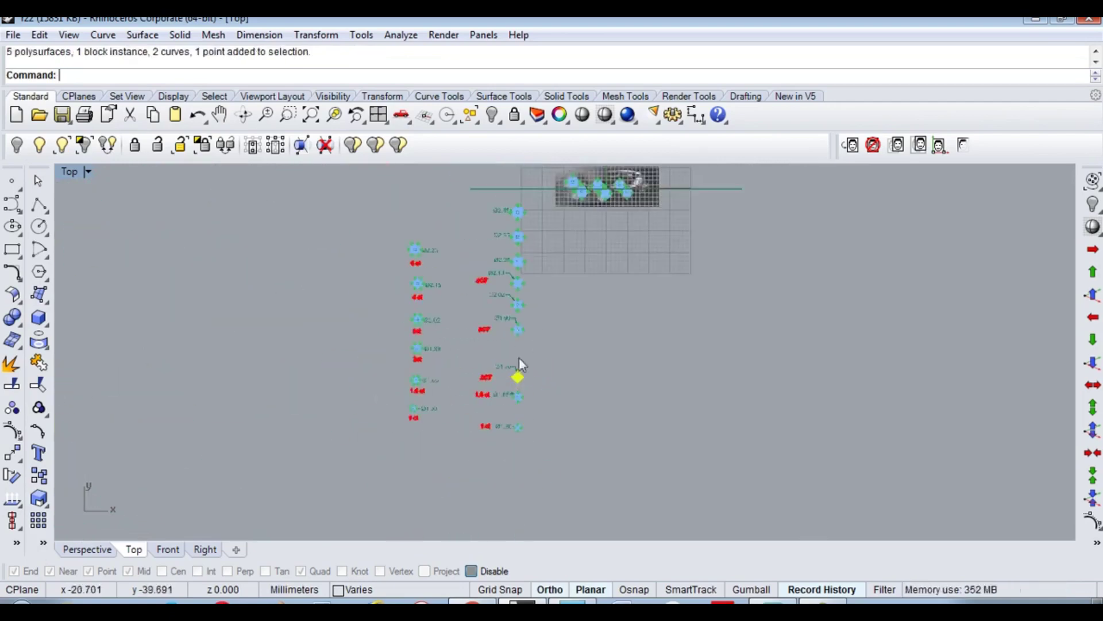
{"action": "scroll", "coordinate": [517, 374], "scroll_direction": "up", "scroll_amount": 3}
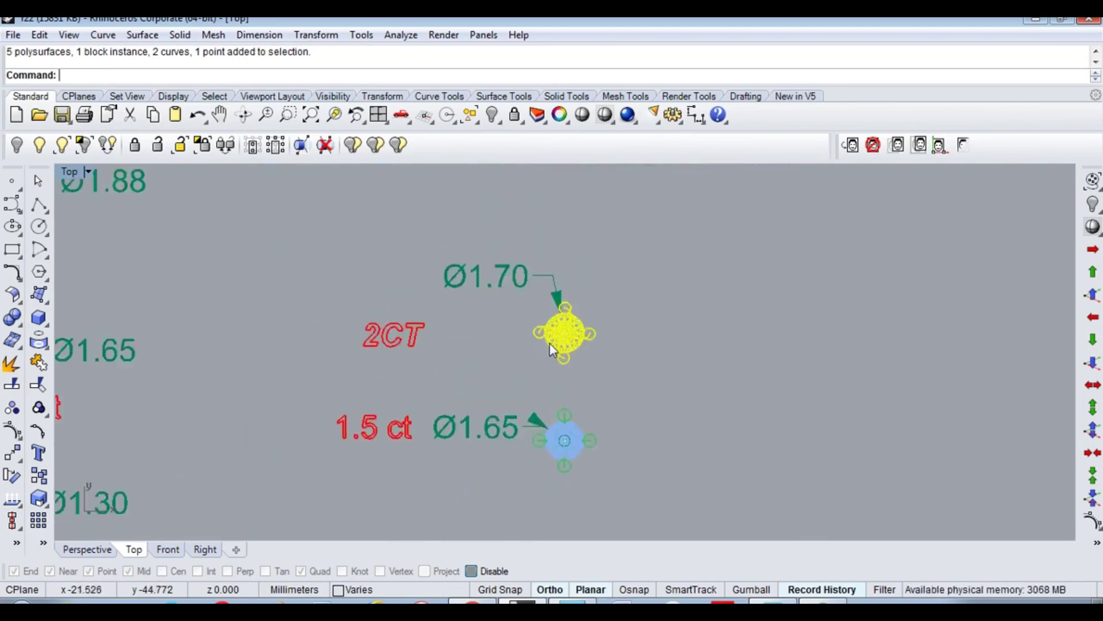
{"action": "scroll", "coordinate": [406, 362], "scroll_direction": "up", "scroll_amount": 1}
{"action": "scroll", "coordinate": [495, 374], "scroll_direction": "down", "scroll_amount": 5}
{"action": "scroll", "coordinate": [540, 218], "scroll_direction": "up", "scroll_amount": 3}
{"action": "left_click", "coordinate": [657, 224]}
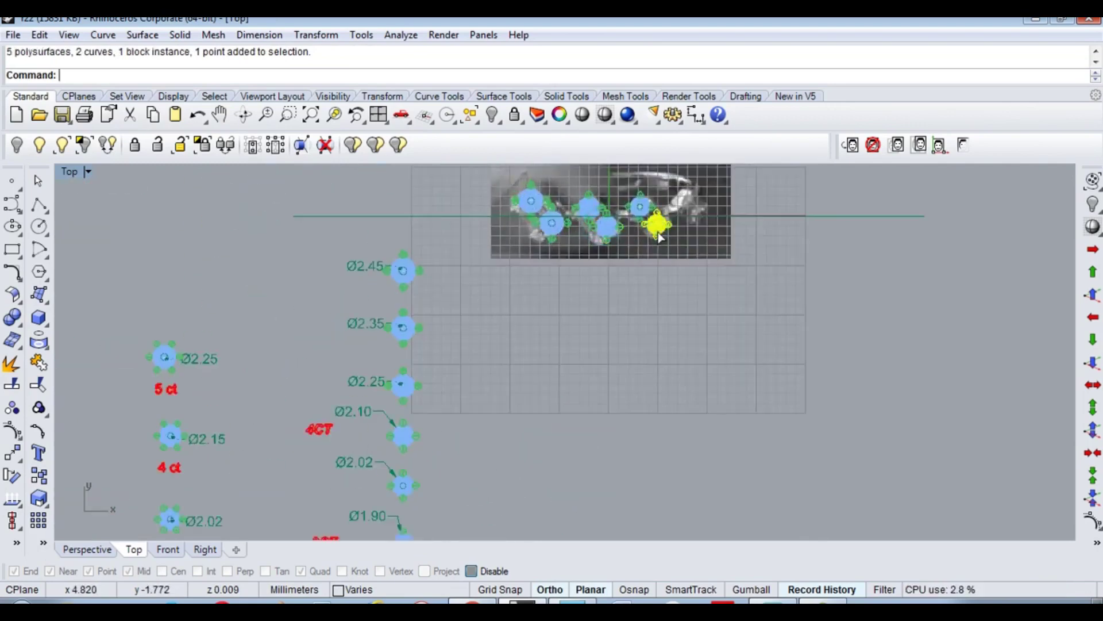
{"action": "right_click_drag", "start_coordinate": [468, 485], "coordinate": [468, 289]}
{"action": "scroll", "coordinate": [448, 345], "scroll_direction": "up", "scroll_amount": 2}
Step: Copy the Ø1.70 head onto the narrow end of the row
{"action": "left_click", "coordinate": [461, 423]}
{"action": "scroll", "coordinate": [459, 414], "scroll_direction": "up", "scroll_amount": 3}
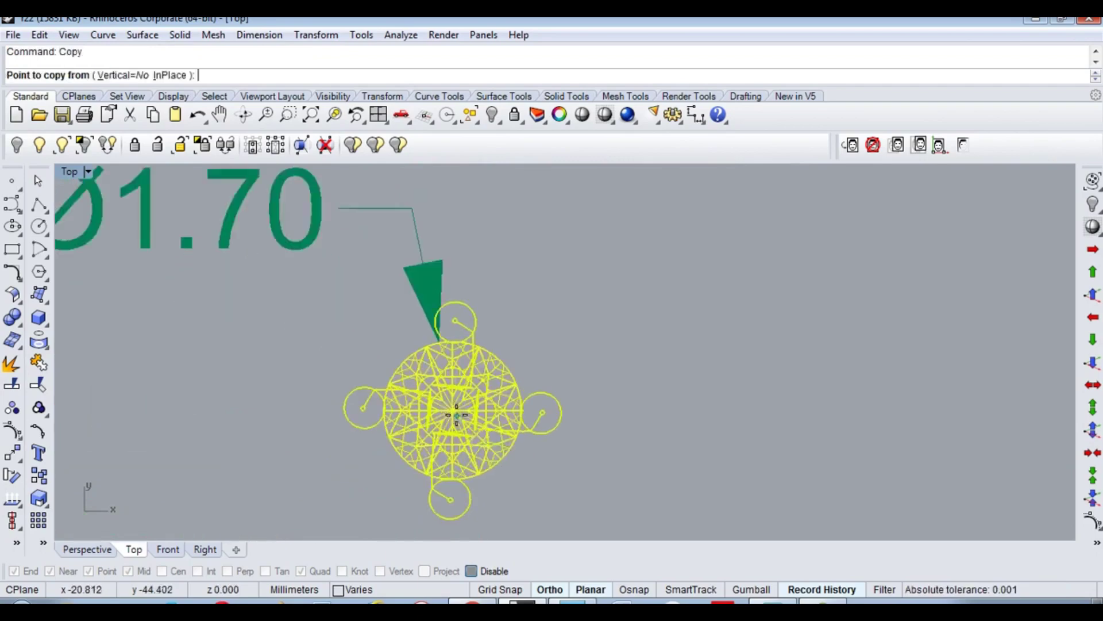
{"action": "left_click", "coordinate": [460, 402]}
{"action": "scroll", "coordinate": [575, 402], "scroll_direction": "down", "scroll_amount": 4}
{"action": "scroll", "coordinate": [580, 403], "scroll_direction": "down", "scroll_amount": 2}
{"action": "scroll", "coordinate": [554, 401], "scroll_direction": "up", "scroll_amount": 3}
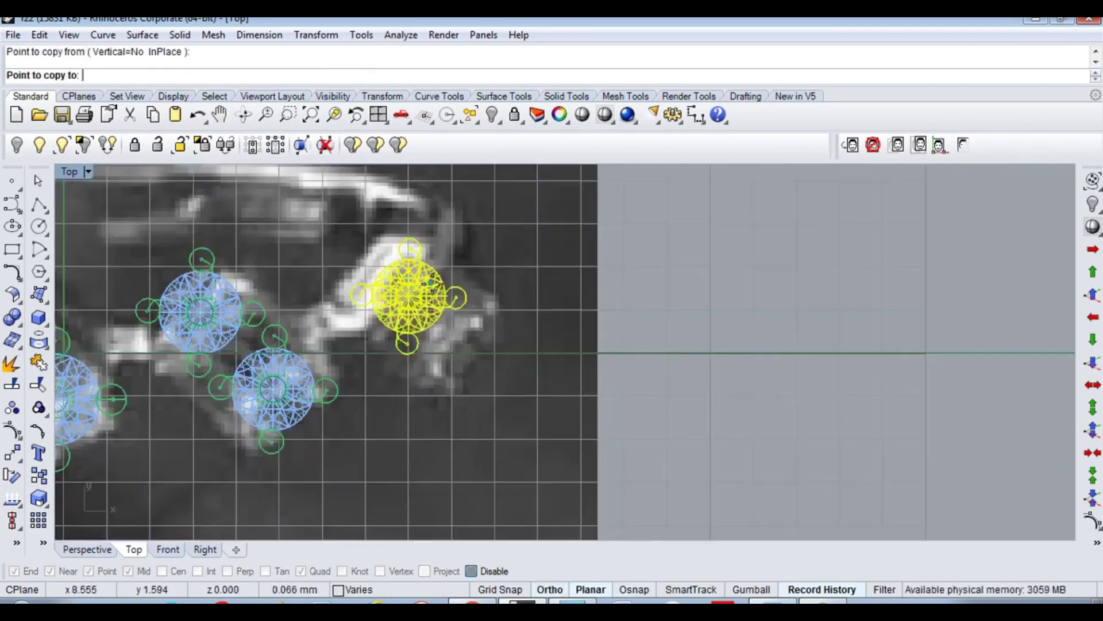
{"action": "left_click", "coordinate": [489, 350]}
Step: Finish the copy and switch the viewport to shaded display
{"action": "key", "text": "Return"}
{"action": "scroll", "coordinate": [483, 345], "scroll_direction": "down", "scroll_amount": 3}
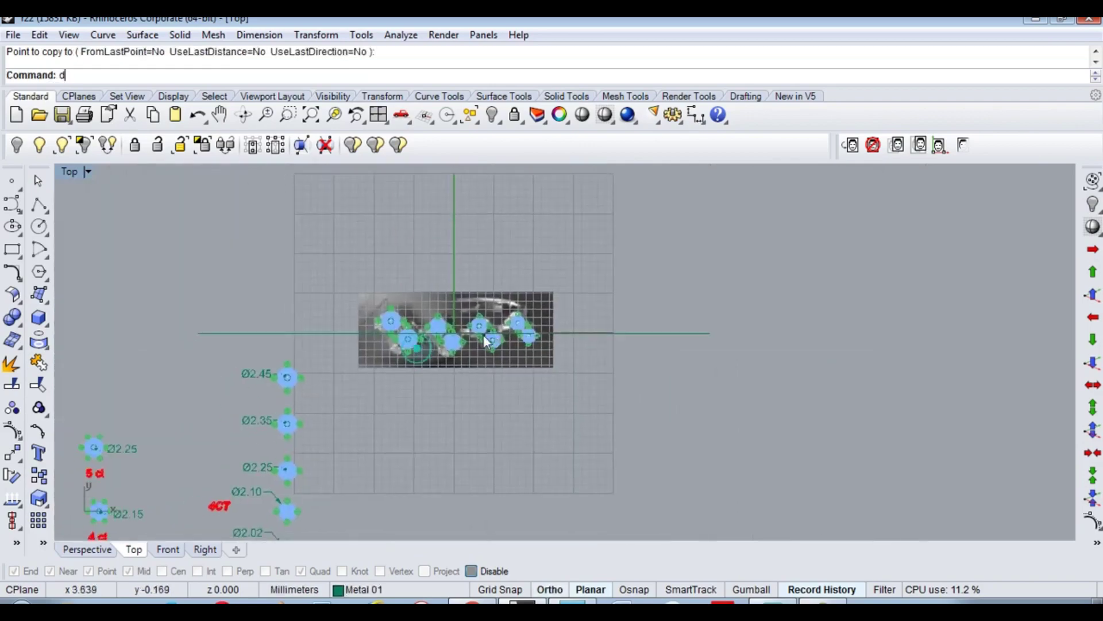
{"action": "key", "text": "ctrl+alt+s"}
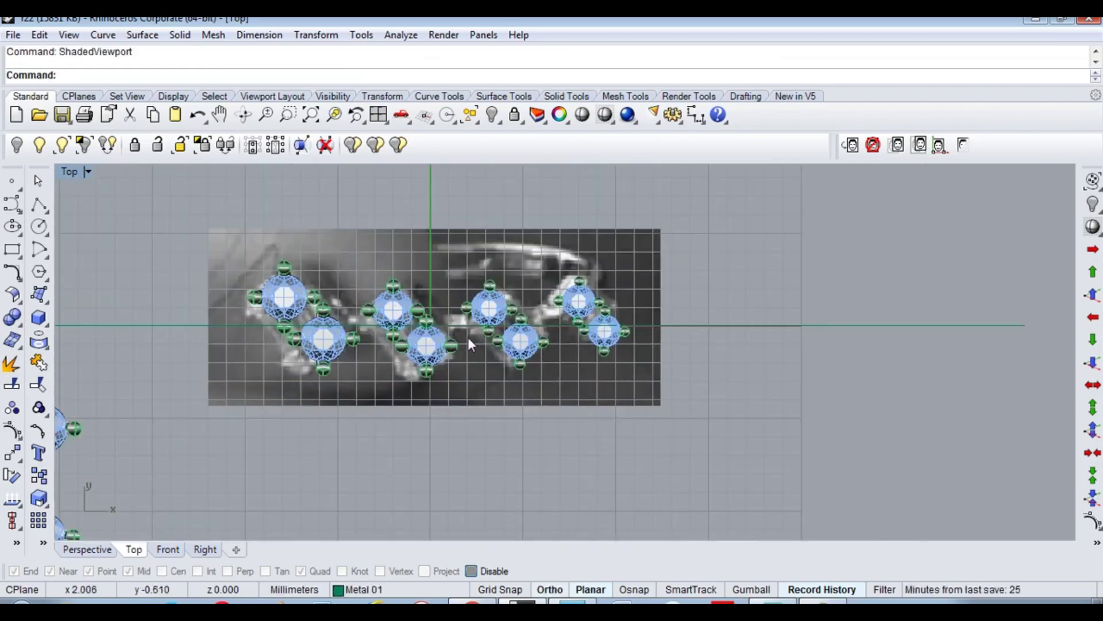
{"action": "scroll", "coordinate": [452, 338], "scroll_direction": "down", "scroll_amount": 5}
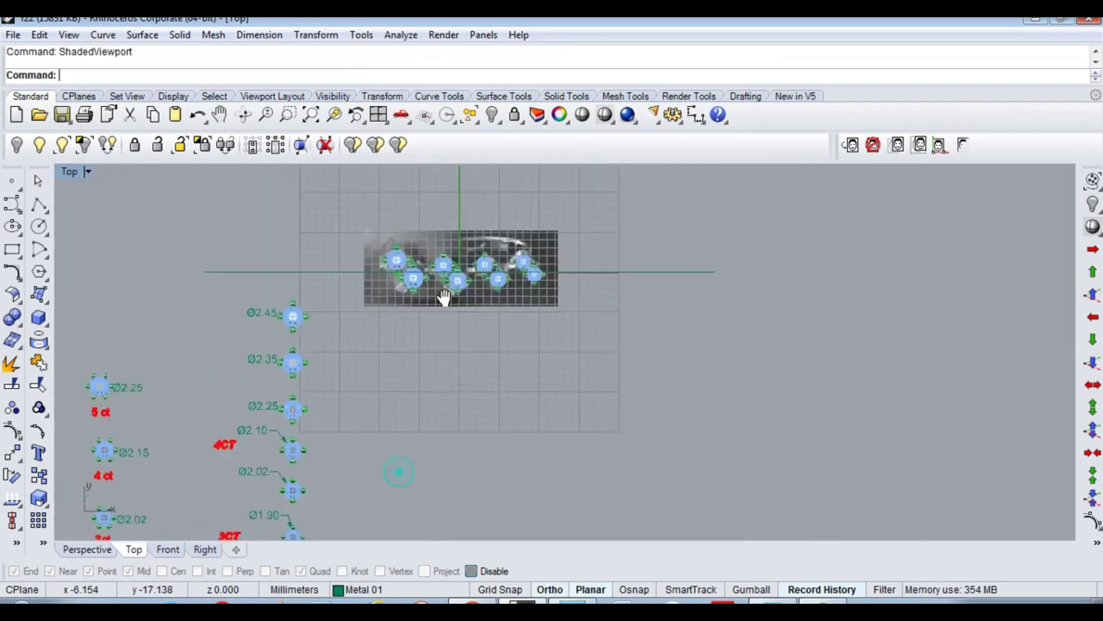
{"action": "scroll", "coordinate": [501, 292], "scroll_direction": "up", "scroll_amount": 4}
Step: Select both stones of the left pair and bring up the Windows Start menu
{"action": "left_click", "coordinate": [428, 252]}
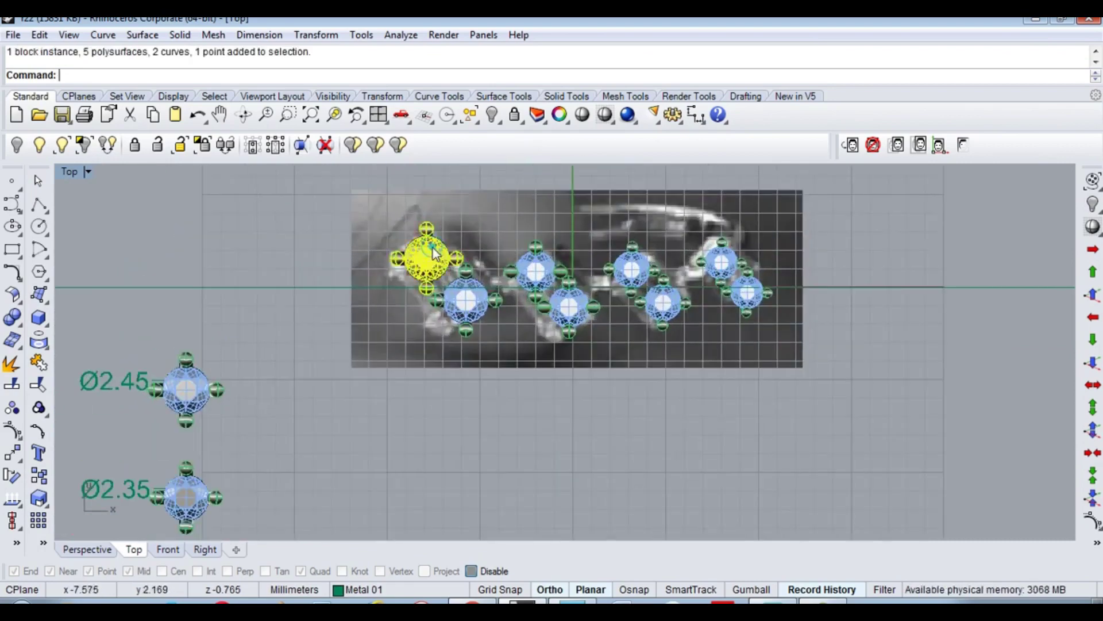
{"action": "left_click", "coordinate": [475, 309], "text": "shift"}
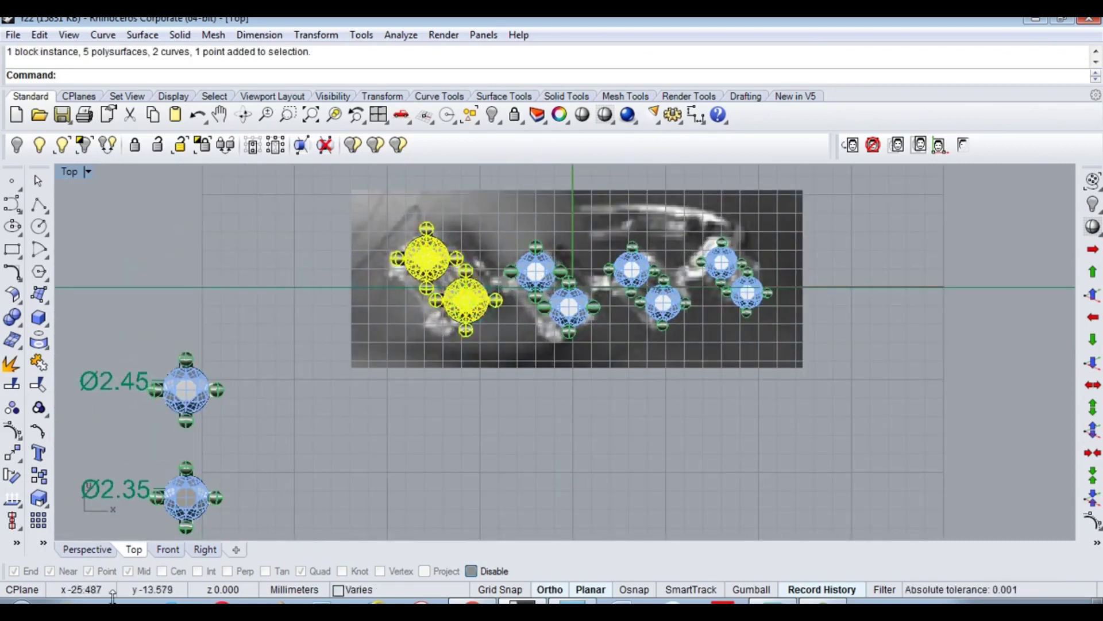
{"action": "key", "text": "super"}
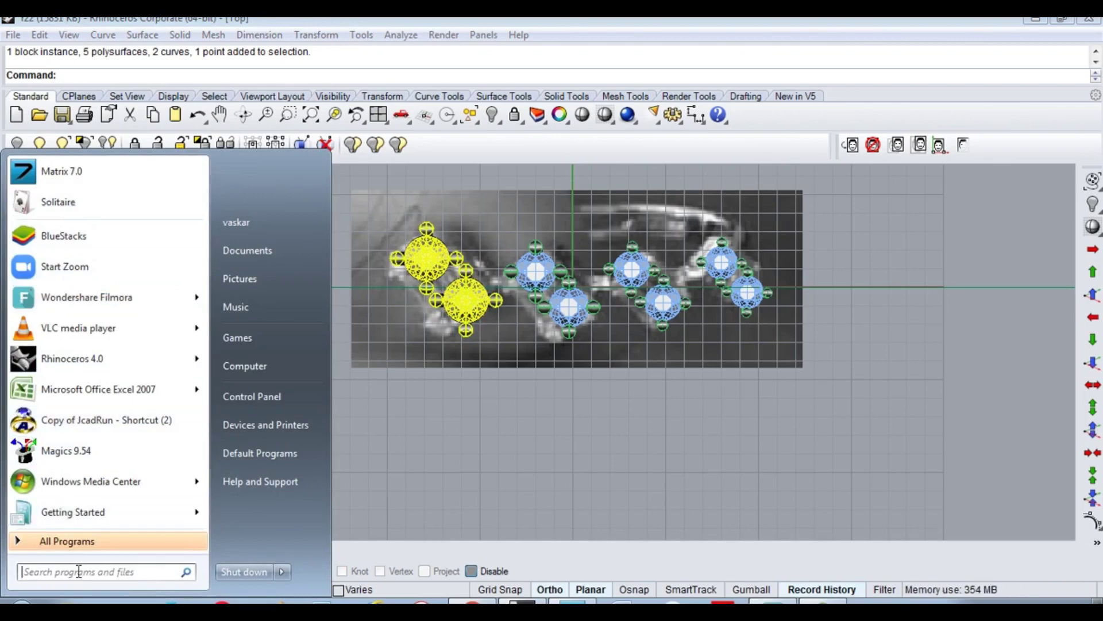
Step: Launch Calculator from a 'cal' search and place it beside the model
{"action": "type", "text": "cal"}
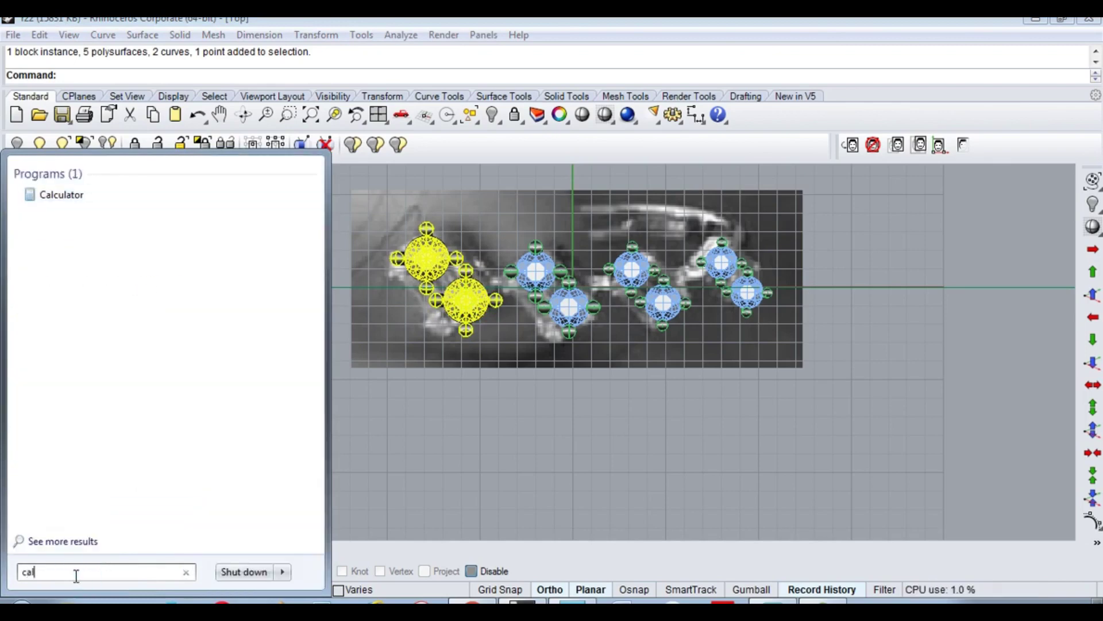
{"action": "left_click", "coordinate": [29, 196]}
{"action": "left_click_drag", "start_coordinate": [594, 206], "coordinate": [941, 188]}
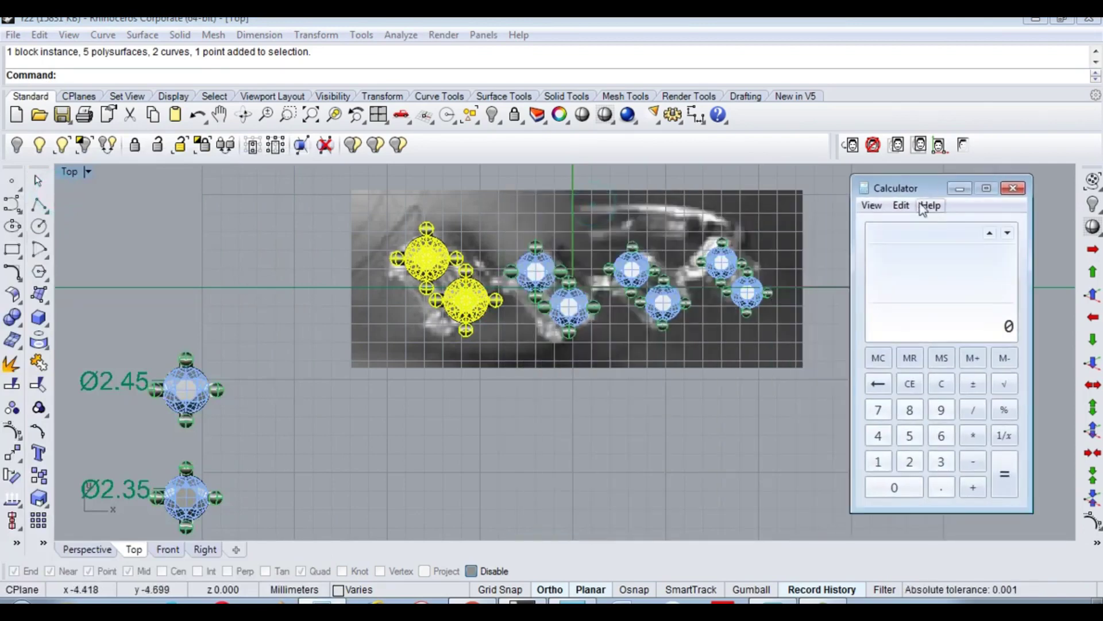
Step: Add 10 + 8 + 6 + 4 to get 28, then close Calculator
{"action": "left_click", "coordinate": [878, 461]}
{"action": "left_click", "coordinate": [894, 488]}
{"action": "left_click", "coordinate": [973, 487]}
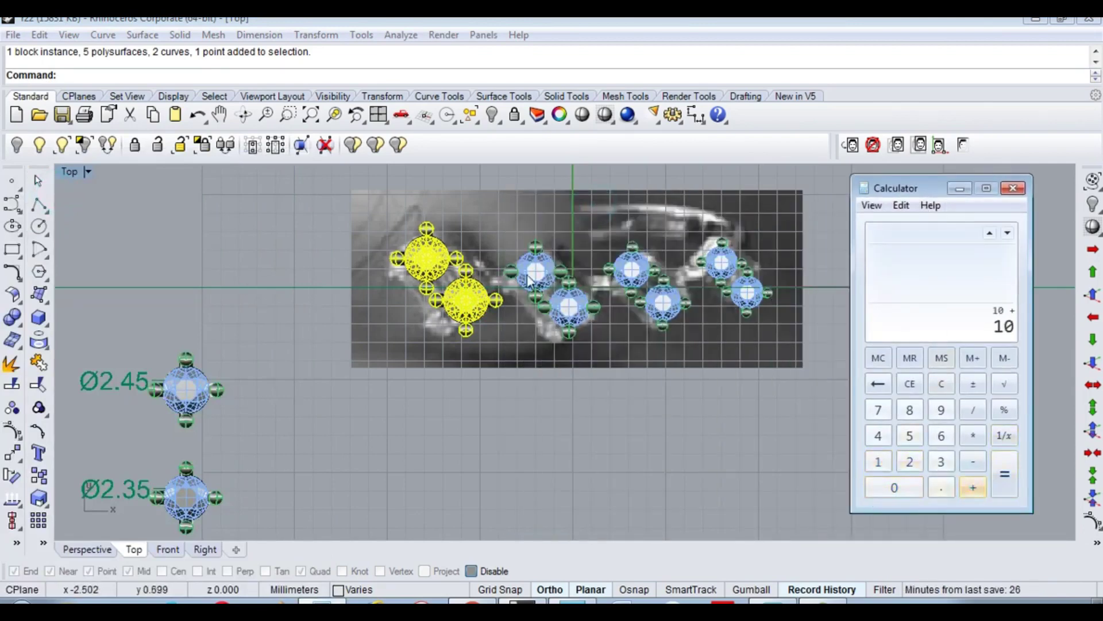
{"action": "left_click", "coordinate": [910, 409]}
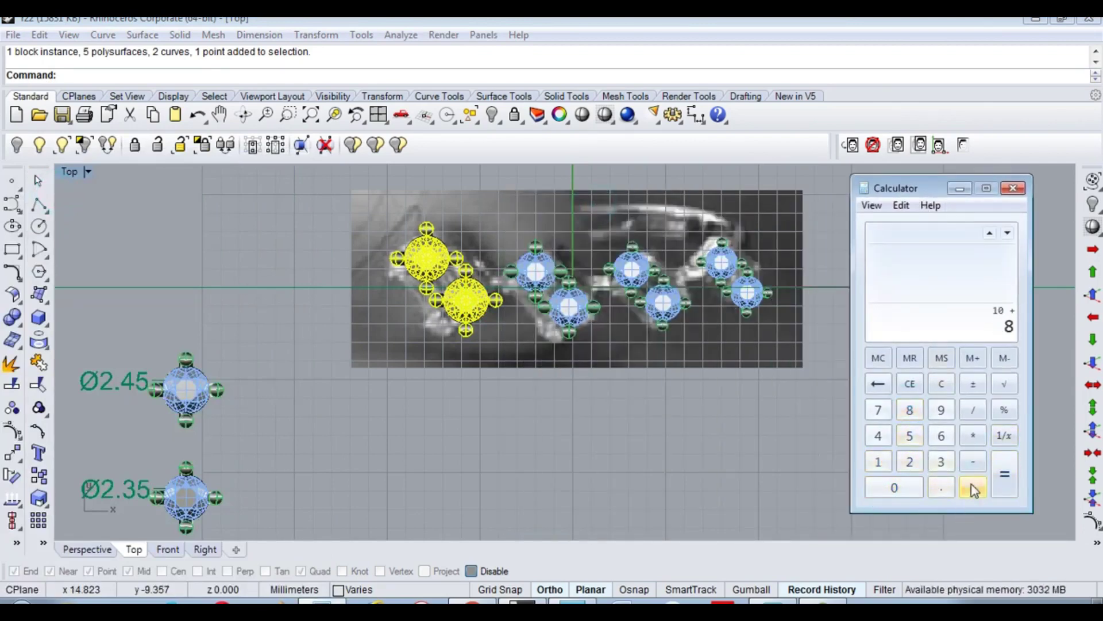
{"action": "left_click", "coordinate": [973, 487]}
{"action": "left_click", "coordinate": [940, 435]}
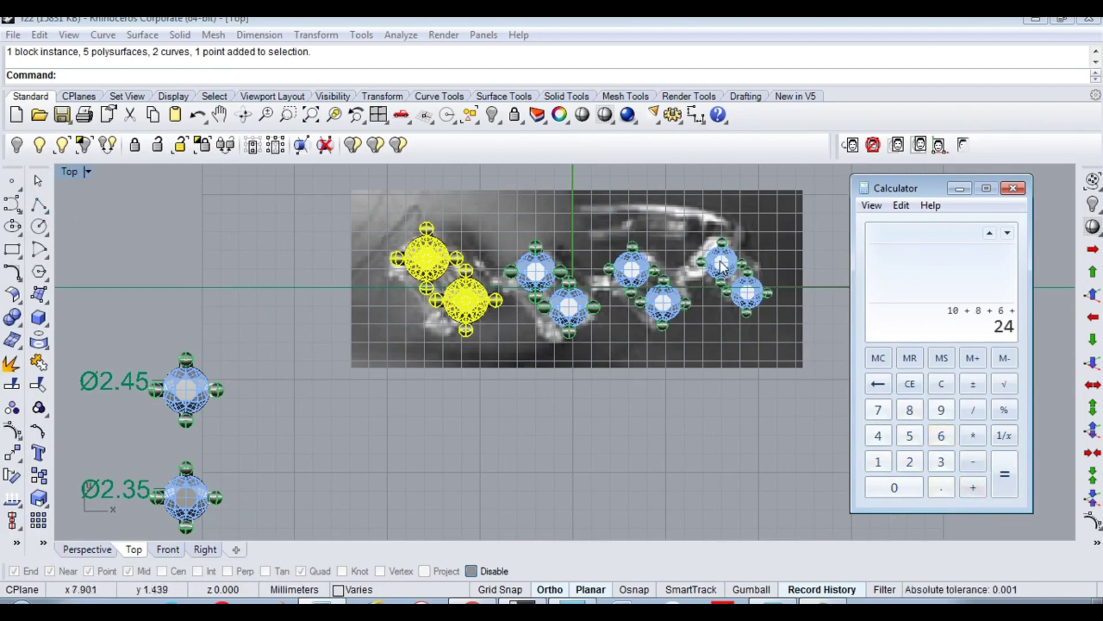
{"action": "left_click", "coordinate": [878, 435]}
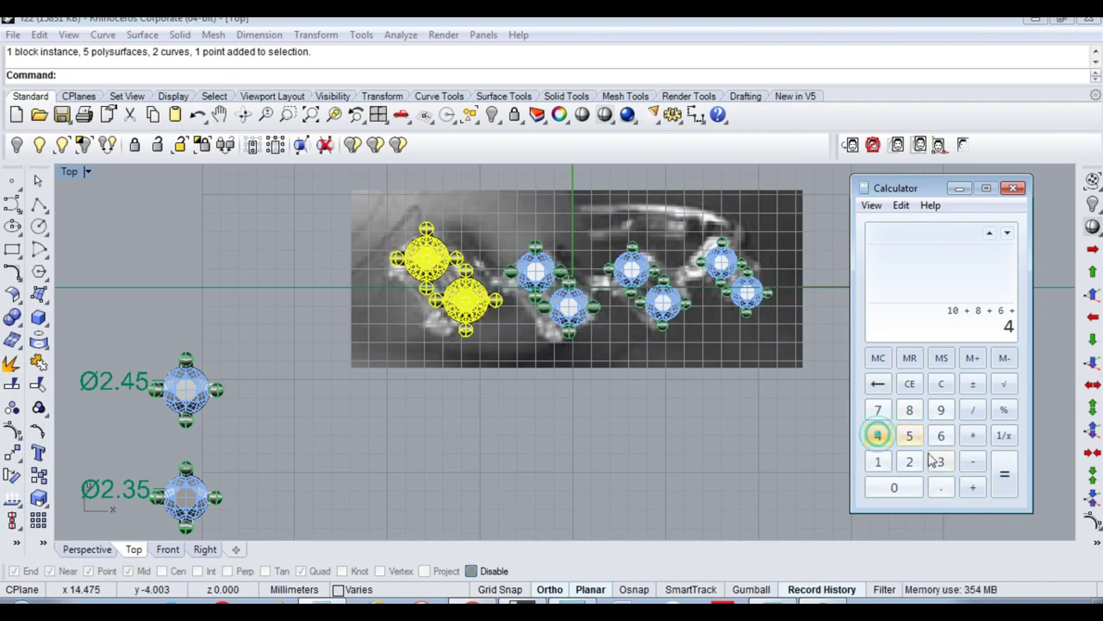
{"action": "left_click", "coordinate": [972, 487]}
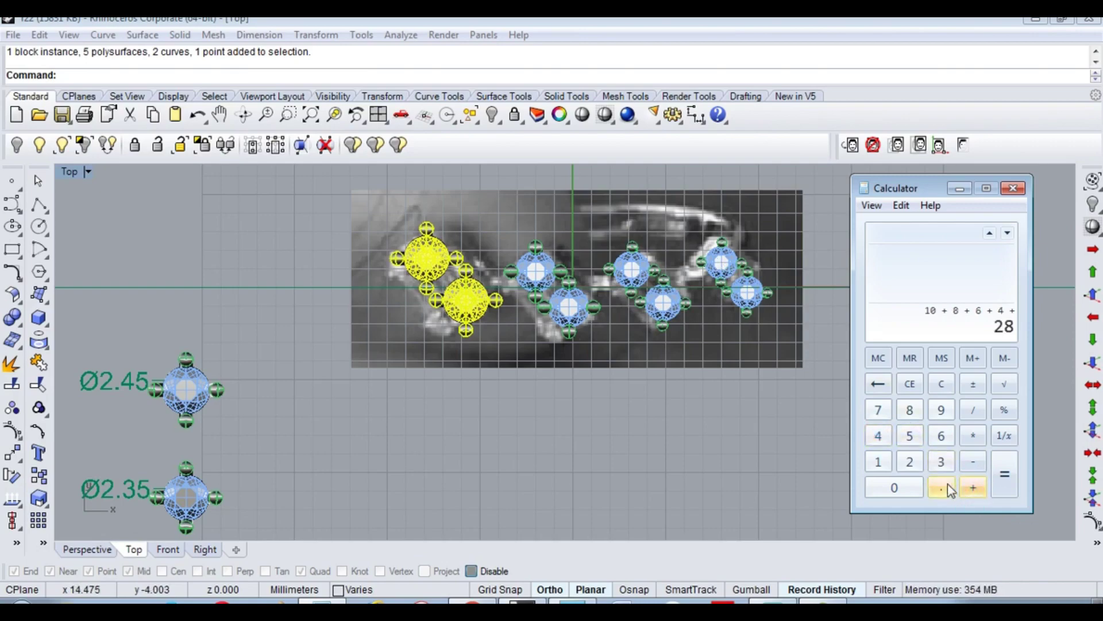
{"action": "left_click", "coordinate": [1013, 188]}
Step: Move all eight stone heads together from a base point onto the photo stones
{"action": "scroll", "coordinate": [591, 365], "scroll_direction": "down", "scroll_amount": 3}
{"action": "scroll", "coordinate": [642, 334], "scroll_direction": "up", "scroll_amount": 3}
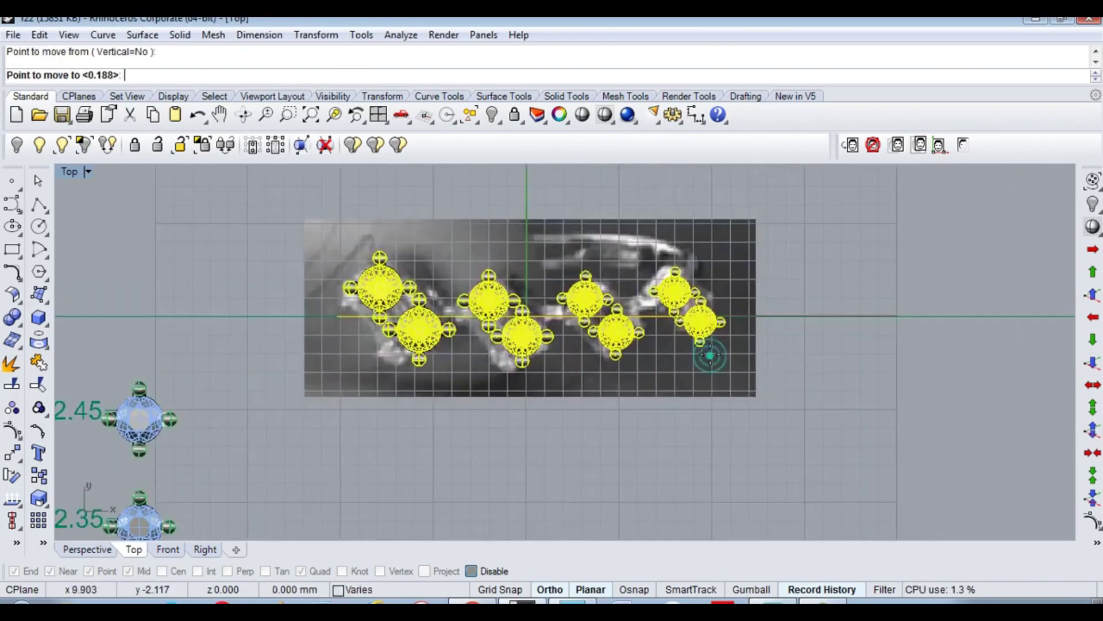
{"action": "left_click", "coordinate": [643, 306]}
{"action": "scroll", "coordinate": [645, 340], "scroll_direction": "up", "scroll_amount": 3}
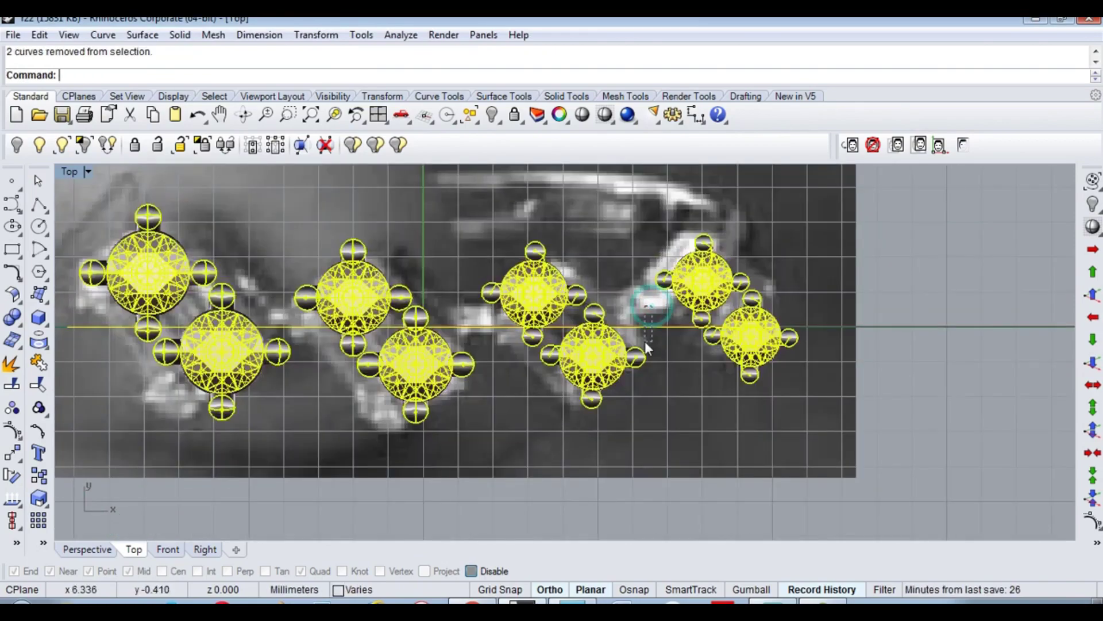
{"action": "scroll", "coordinate": [635, 397], "scroll_direction": "down", "scroll_amount": 3}
{"action": "key", "text": "Return"}
{"action": "left_click", "coordinate": [750, 424]}
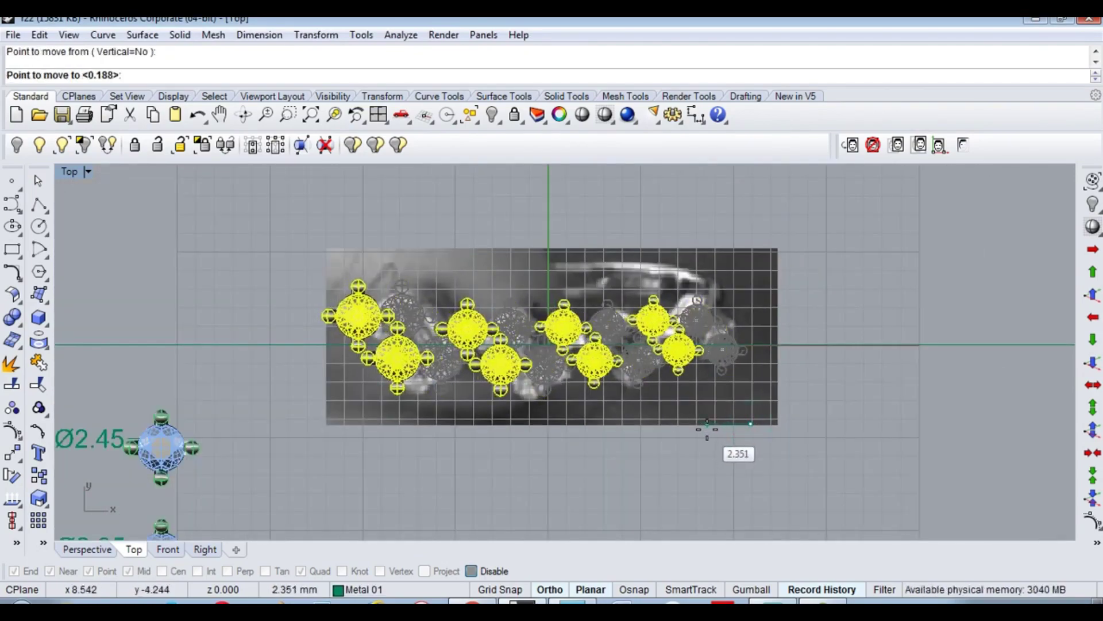
{"action": "left_click", "coordinate": [698, 431]}
{"action": "scroll", "coordinate": [604, 356], "scroll_direction": "down", "scroll_amount": 3}
{"action": "mouse_move", "coordinate": [536, 441]}
{"action": "right_mouse_down"}
{"action": "mouse_move", "coordinate": [554, 401]}
{"action": "mouse_move", "coordinate": [554, 253]}
{"action": "right_mouse_up"}
{"action": "scroll", "coordinate": [481, 412], "scroll_direction": "up", "scroll_amount": 2}
Step: Copy the 1.5 ct Ø1.65 library stone onto the upper stone position in the photo
{"action": "left_click", "coordinate": [592, 381]}
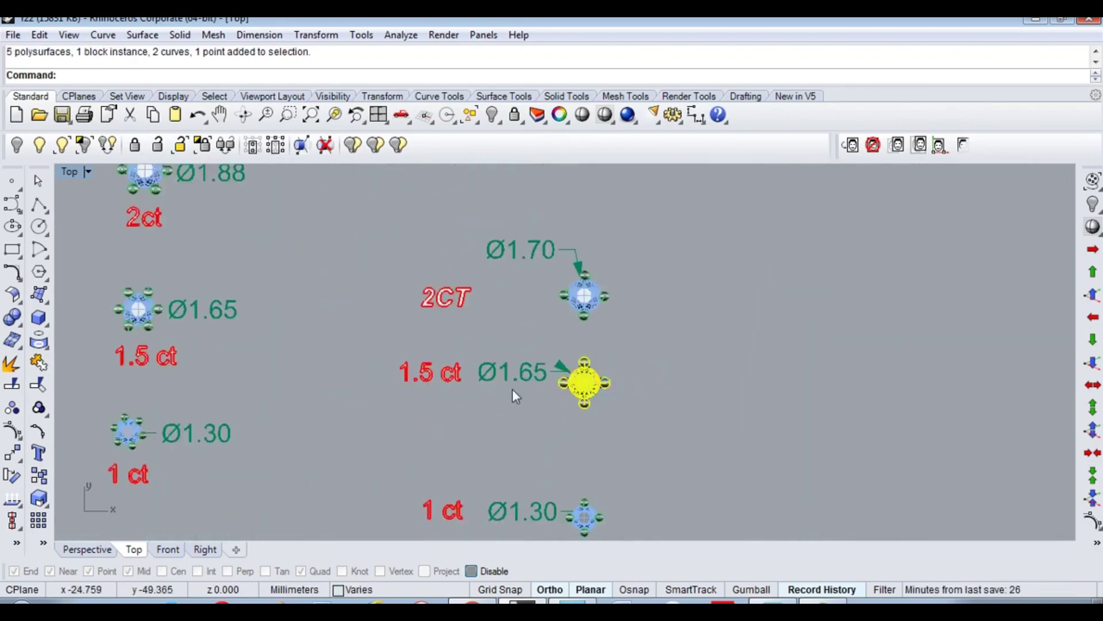
{"action": "scroll", "coordinate": [599, 392], "scroll_direction": "up", "scroll_amount": 2}
{"action": "type", "text": "copy"}
{"action": "key", "text": "Return"}
{"action": "scroll", "coordinate": [580, 368], "scroll_direction": "up", "scroll_amount": 2}
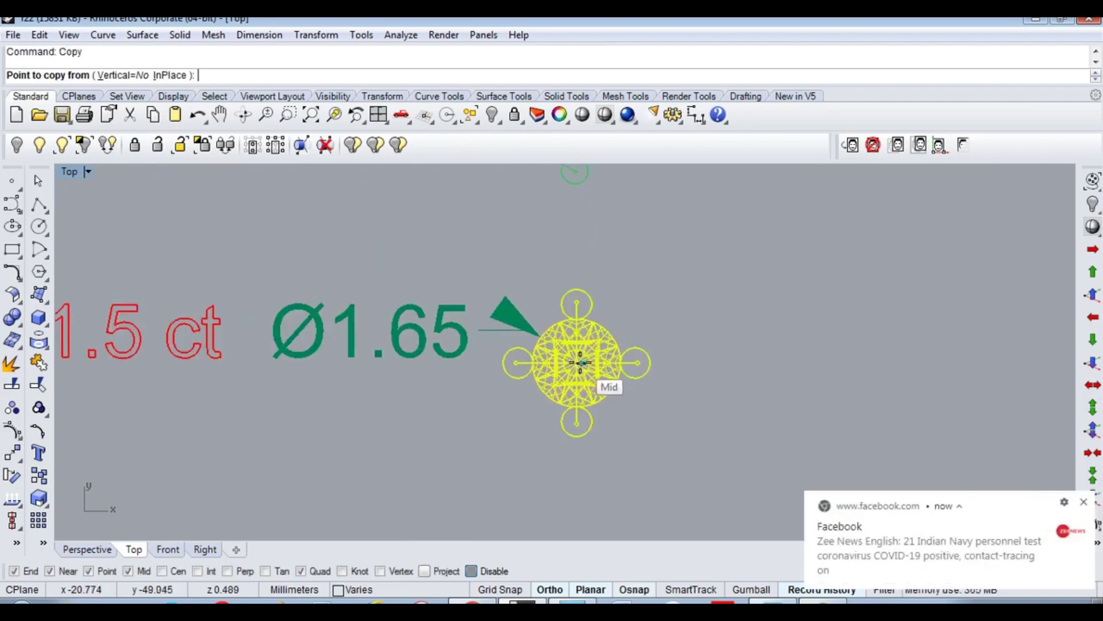
{"action": "left_click", "coordinate": [580, 363]}
{"action": "scroll", "coordinate": [678, 411], "scroll_direction": "down", "scroll_amount": 5}
{"action": "scroll", "coordinate": [653, 296], "scroll_direction": "down", "scroll_amount": 3}
{"action": "right_click_drag", "start_coordinate": [653, 296], "coordinate": [589, 390]}
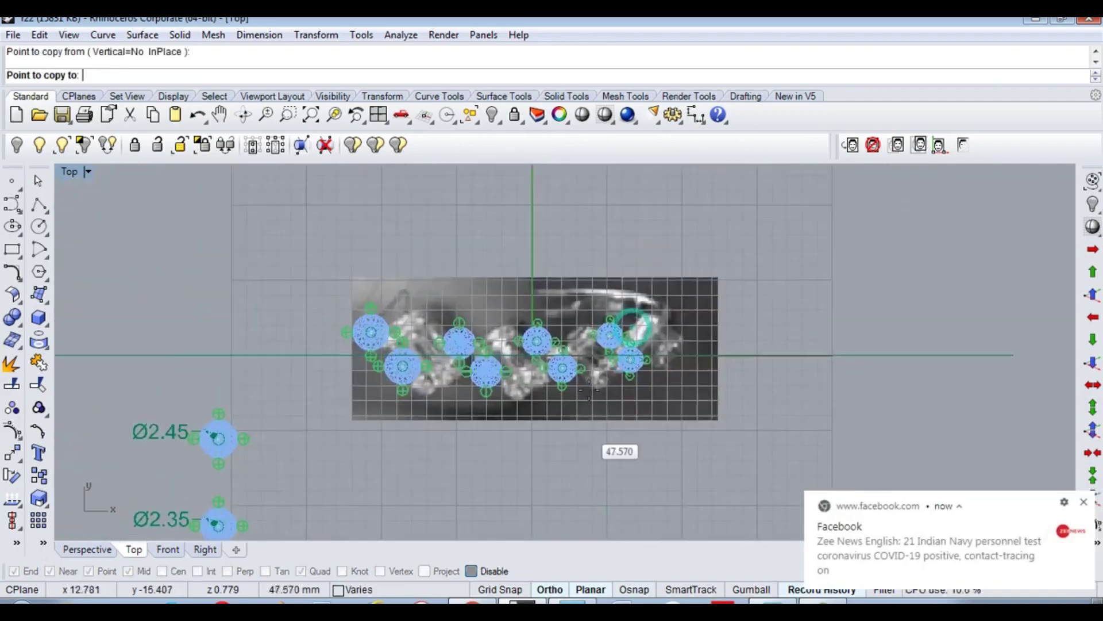
{"action": "scroll", "coordinate": [589, 389], "scroll_direction": "up", "scroll_amount": 4}
{"action": "scroll", "coordinate": [683, 357], "scroll_direction": "up", "scroll_amount": 1}
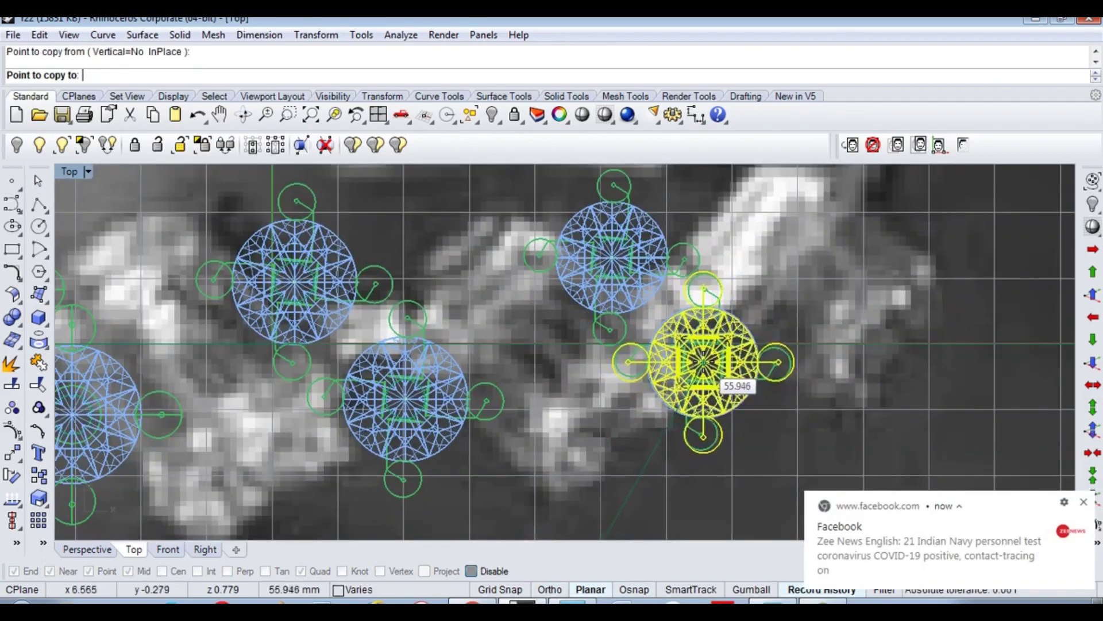
{"action": "left_click", "coordinate": [610, 255]}
{"action": "key", "text": "Return"}
Step: Copy the Ø1.70 library stone from its centre onto the next photo stone position
{"action": "scroll", "coordinate": [569, 333], "scroll_direction": "down", "scroll_amount": 5}
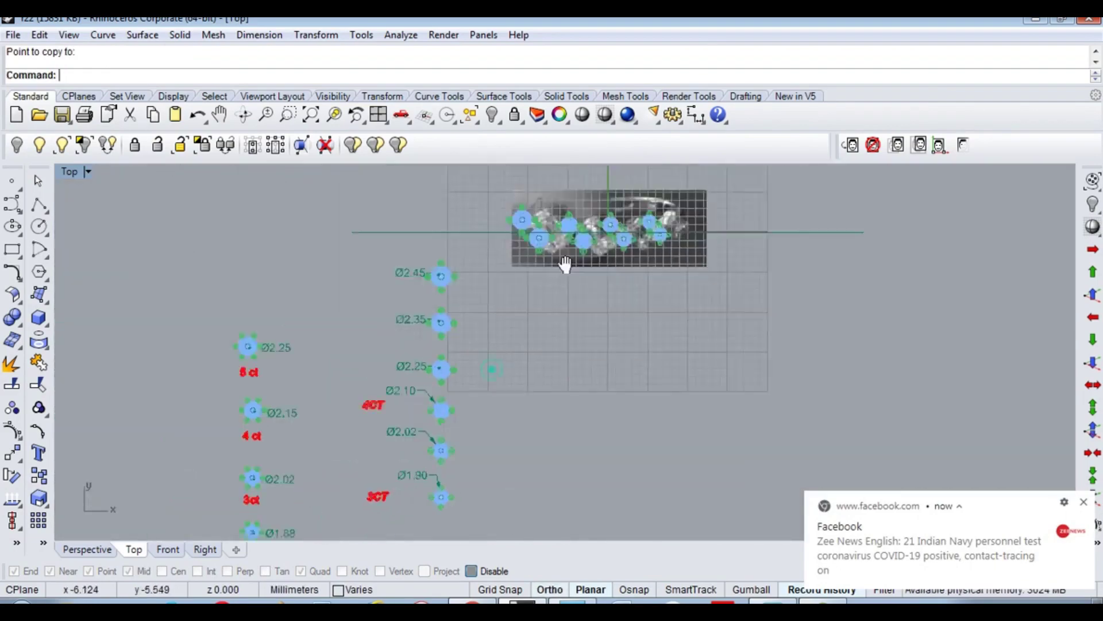
{"action": "scroll", "coordinate": [568, 333], "scroll_direction": "down", "scroll_amount": 2}
{"action": "scroll", "coordinate": [521, 351], "scroll_direction": "up", "scroll_amount": 4}
{"action": "mouse_move", "coordinate": [531, 452]}
{"action": "right_mouse_down"}
{"action": "mouse_move", "coordinate": [544, 495]}
{"action": "mouse_move", "coordinate": [542, 389]}
{"action": "right_mouse_up"}
{"action": "scroll", "coordinate": [542, 389], "scroll_direction": "up", "scroll_amount": 4}
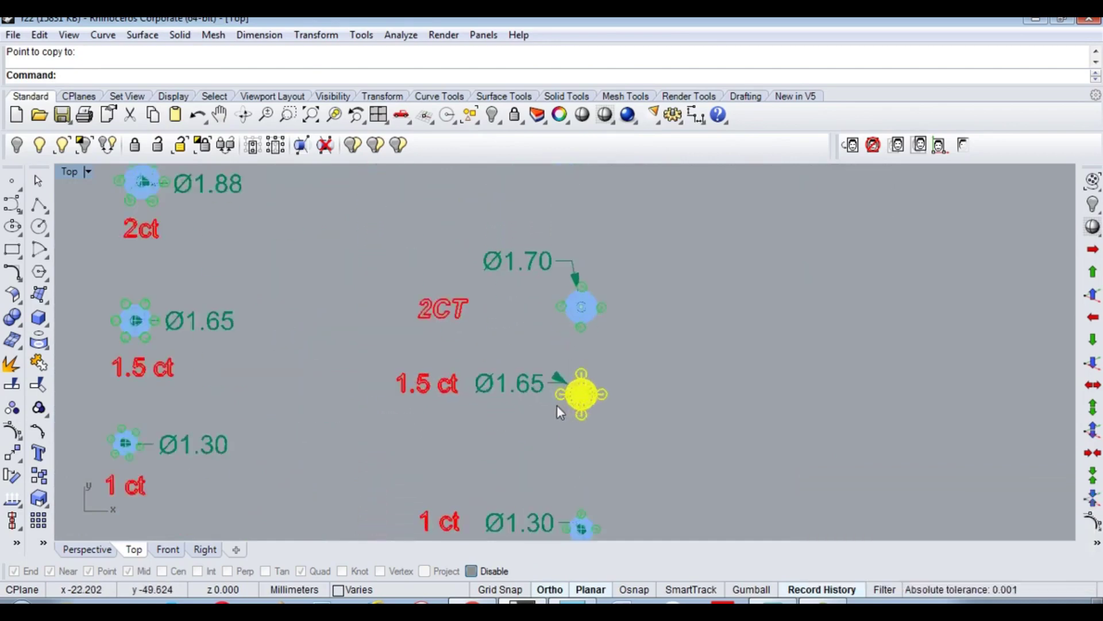
{"action": "scroll", "coordinate": [585, 308], "scroll_direction": "up", "scroll_amount": 1}
{"action": "left_click", "coordinate": [589, 310]}
{"action": "key", "text": "Return"}
{"action": "scroll", "coordinate": [505, 394], "scroll_direction": "up", "scroll_amount": 2}
{"action": "left_click", "coordinate": [505, 395]}
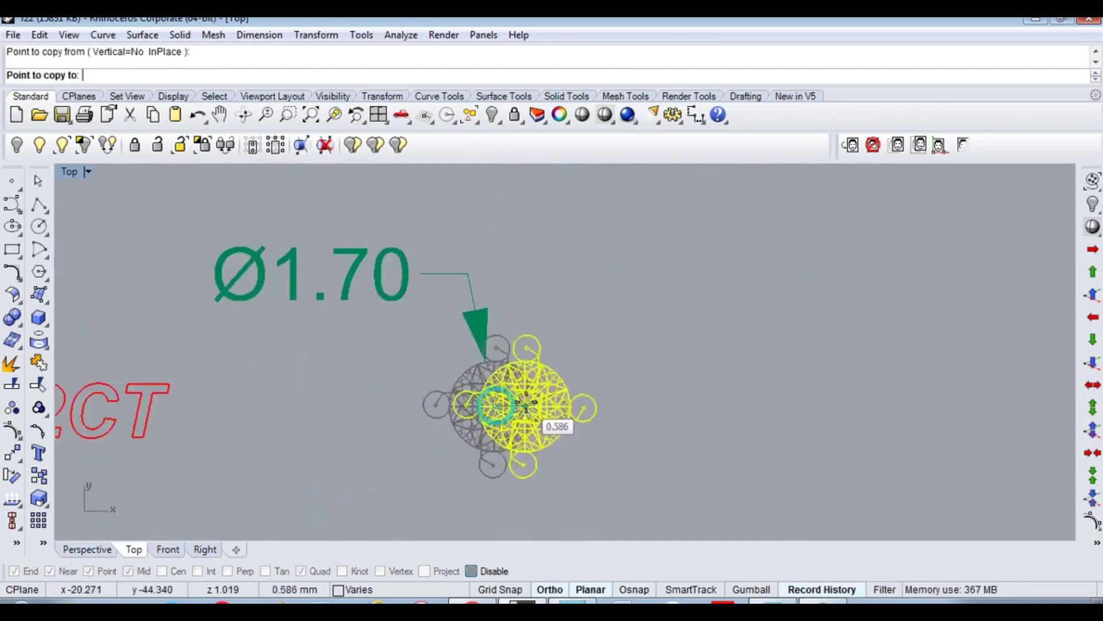
{"action": "scroll", "coordinate": [517, 402], "scroll_direction": "down", "scroll_amount": 2}
{"action": "right_click_drag", "start_coordinate": [517, 403], "coordinate": [531, 468]}
{"action": "right_click_drag", "start_coordinate": [721, 263], "coordinate": [596, 372]}
{"action": "scroll", "coordinate": [644, 276], "scroll_direction": "up", "scroll_amount": 4}
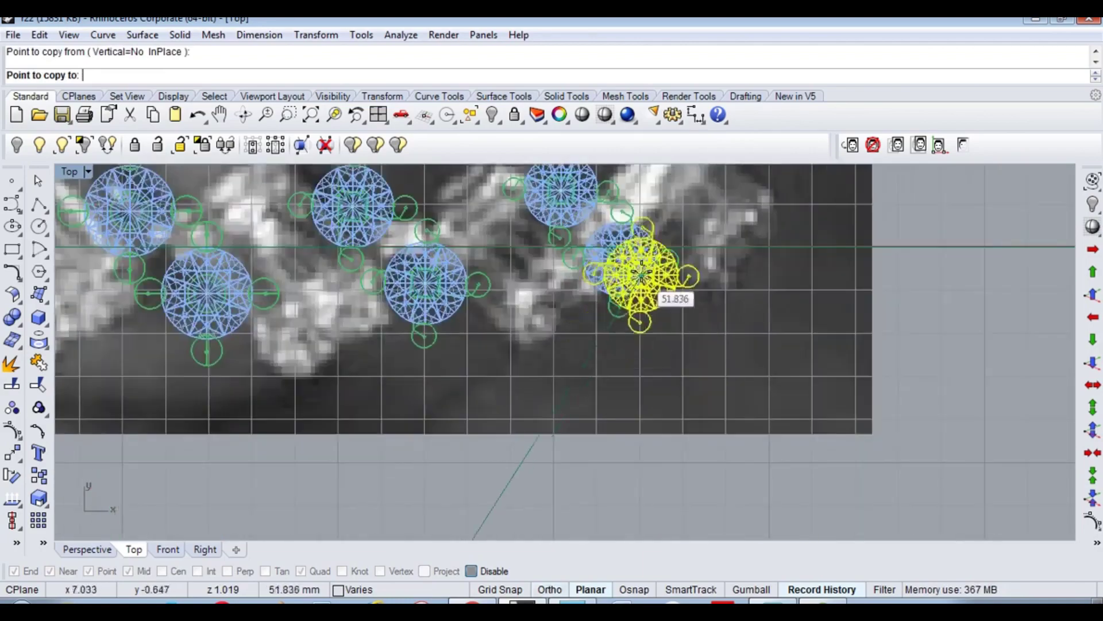
{"action": "scroll", "coordinate": [613, 250], "scroll_direction": "up", "scroll_amount": 2}
{"action": "left_click", "coordinate": [606, 247]}
{"action": "key", "text": "Return"}
Step: Copy the 1.5 ct library stone to the right end of the row
{"action": "scroll", "coordinate": [606, 247], "scroll_direction": "down", "scroll_amount": 6}
{"action": "scroll", "coordinate": [430, 518], "scroll_direction": "up", "scroll_amount": 4}
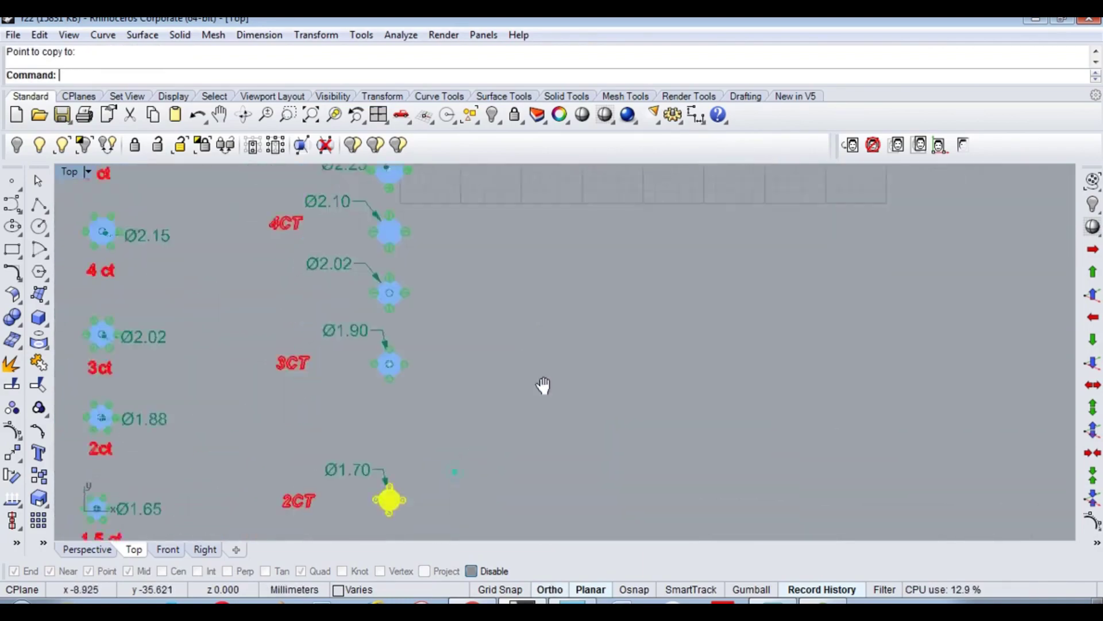
{"action": "right_click_drag", "start_coordinate": [372, 535], "coordinate": [487, 375]}
{"action": "left_click", "coordinate": [501, 394]}
{"action": "key", "text": "Return"}
{"action": "scroll", "coordinate": [494, 373], "scroll_direction": "up", "scroll_amount": 3}
{"action": "scroll", "coordinate": [488, 391], "scroll_direction": "up", "scroll_amount": 2}
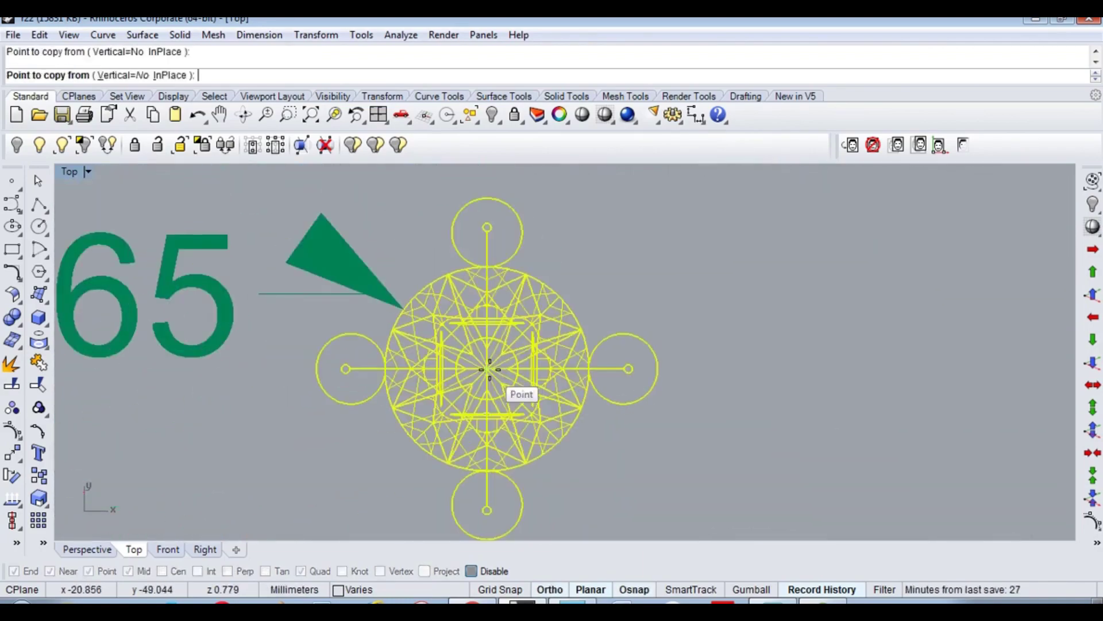
{"action": "left_click", "coordinate": [485, 393]}
{"action": "scroll", "coordinate": [485, 394], "scroll_direction": "down", "scroll_amount": 2}
{"action": "scroll", "coordinate": [702, 336], "scroll_direction": "down", "scroll_amount": 3}
{"action": "right_click_drag", "start_coordinate": [661, 397], "coordinate": [645, 451]}
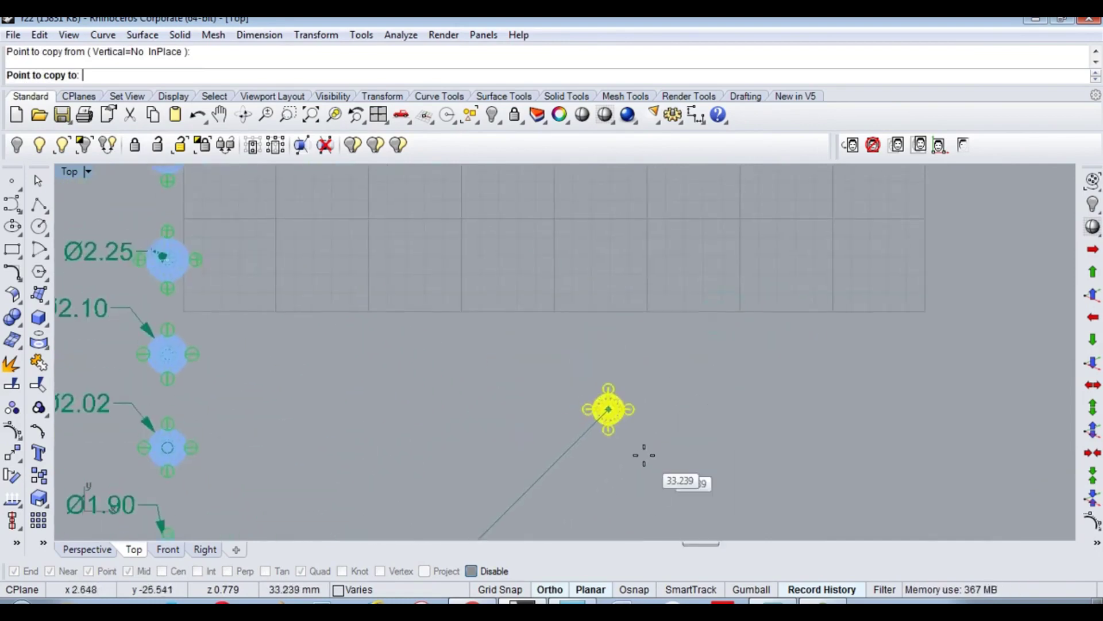
{"action": "scroll", "coordinate": [630, 382], "scroll_direction": "up", "scroll_amount": 2}
{"action": "scroll", "coordinate": [631, 382], "scroll_direction": "up", "scroll_amount": 3}
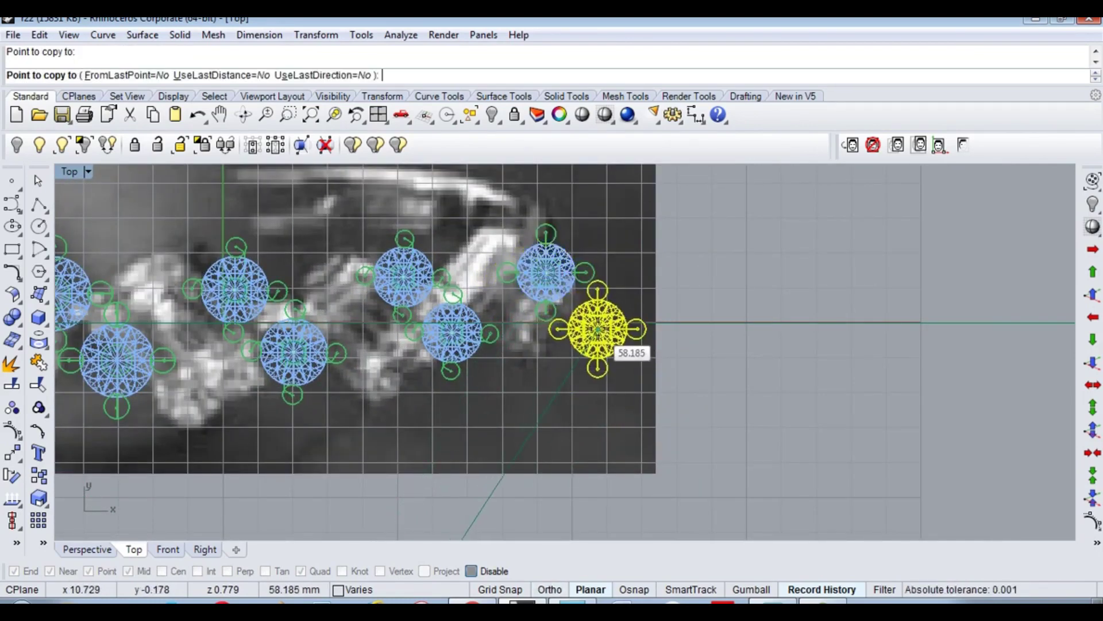
{"action": "left_click", "coordinate": [597, 329]}
{"action": "key", "text": "Return"}
Step: Select the two right-end stones and try repositioning them
{"action": "scroll", "coordinate": [597, 313], "scroll_direction": "up", "scroll_amount": 1}
{"action": "left_click_drag", "start_coordinate": [672, 405], "coordinate": [480, 198]}
{"action": "scroll", "coordinate": [550, 285], "scroll_direction": "up", "scroll_amount": 2}
{"action": "left_click", "coordinate": [616, 344]}
Step: Undo the trial move of the right-end stones, leaving them in place
{"action": "scroll", "coordinate": [547, 432], "scroll_direction": "down", "scroll_amount": 2}
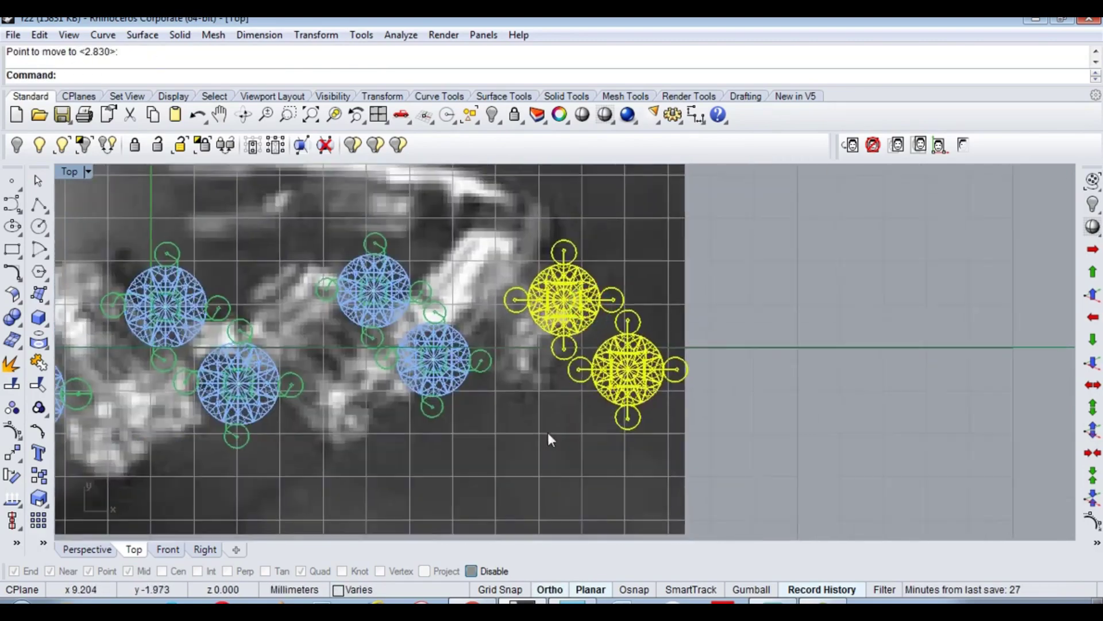
{"action": "key", "text": "ctrl+z"}
{"action": "right_click", "coordinate": [631, 408]}
{"action": "left_click", "coordinate": [665, 412]}
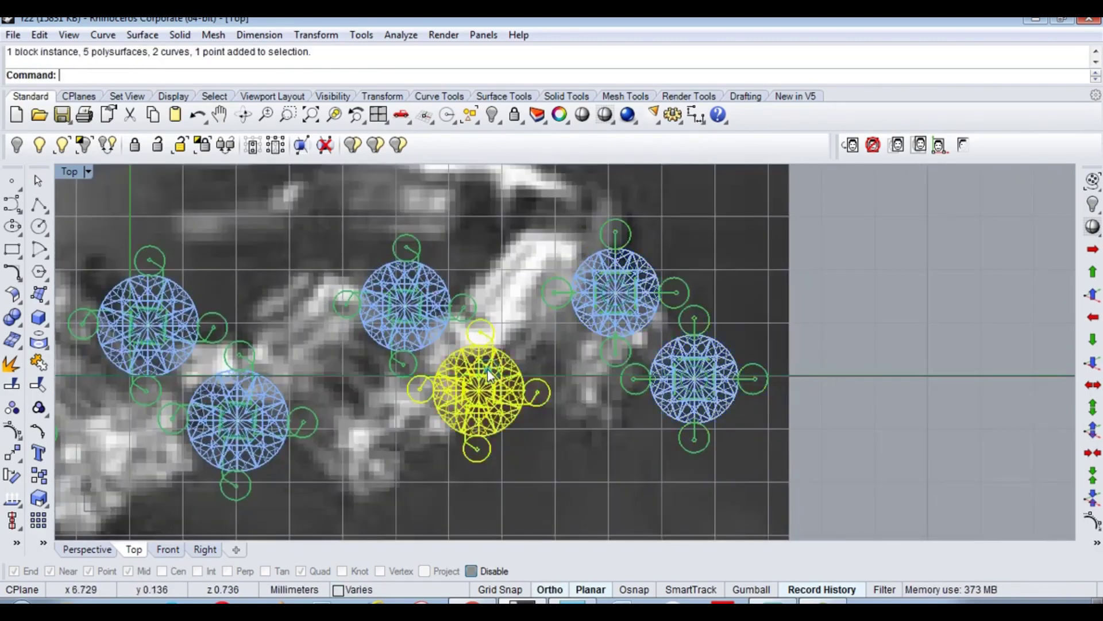
{"action": "type", "text": "s"}
{"action": "key", "text": "Return"}
{"action": "left_click", "coordinate": [444, 247]}
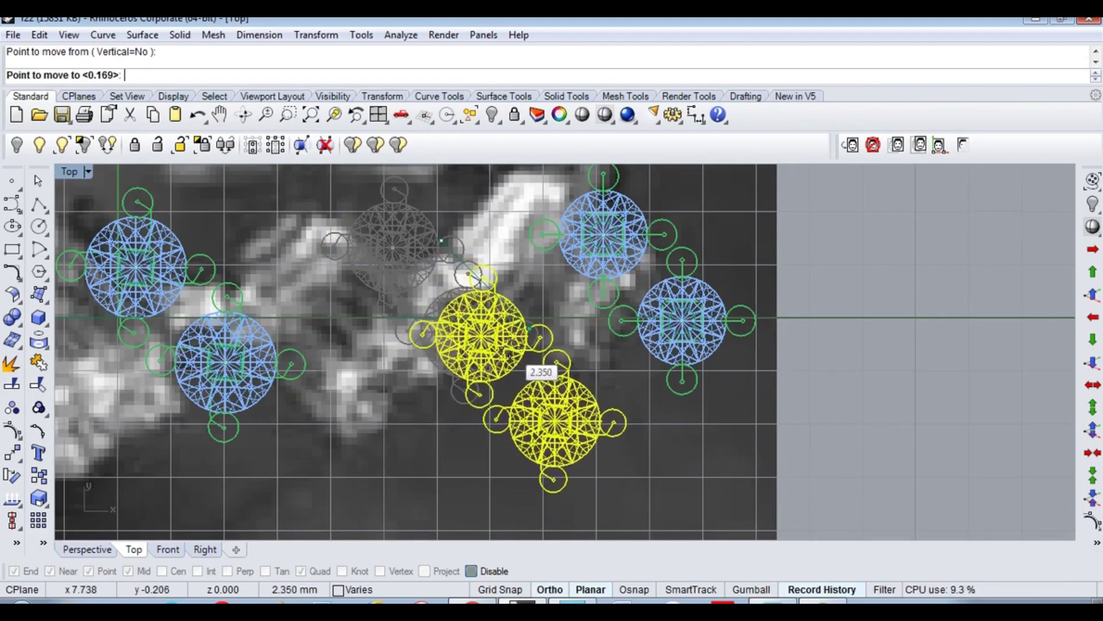
{"action": "key", "text": "Escape"}
Step: Shift the right stone pair slightly left to align with the photo
{"action": "left_click", "coordinate": [642, 266]}
{"action": "left_click", "coordinate": [682, 320], "text": "shift"}
{"action": "key", "text": "Return"}
{"action": "left_click", "coordinate": [703, 239]}
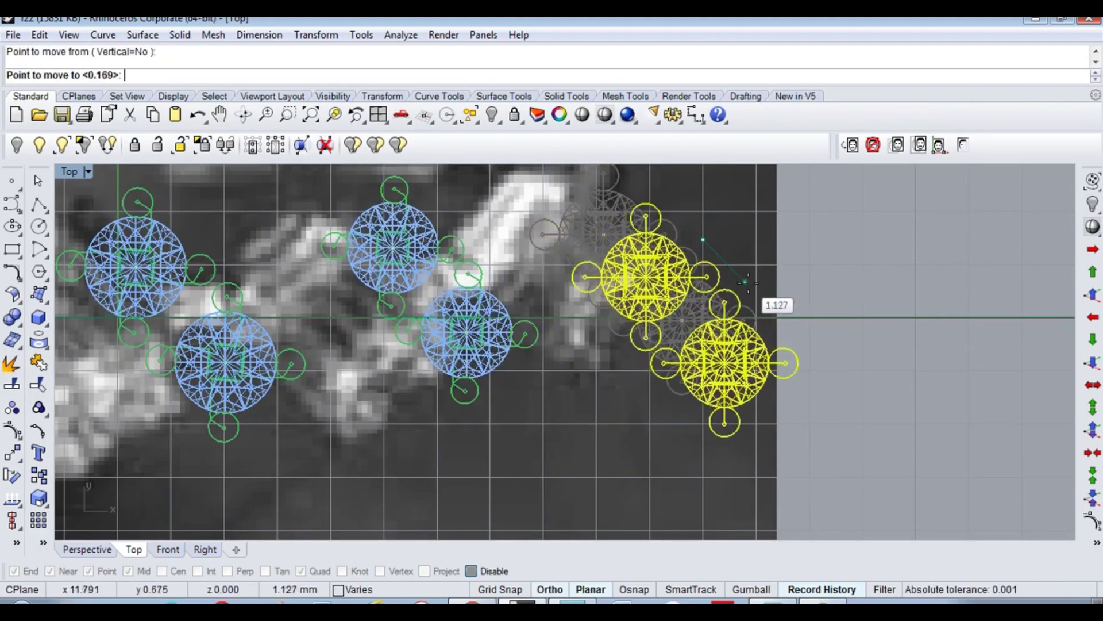
{"action": "left_click", "coordinate": [694, 239]}
Step: Move the middle stone pair to its new spot along the row
{"action": "key", "text": "Return"}
{"action": "left_click", "coordinate": [553, 443]}
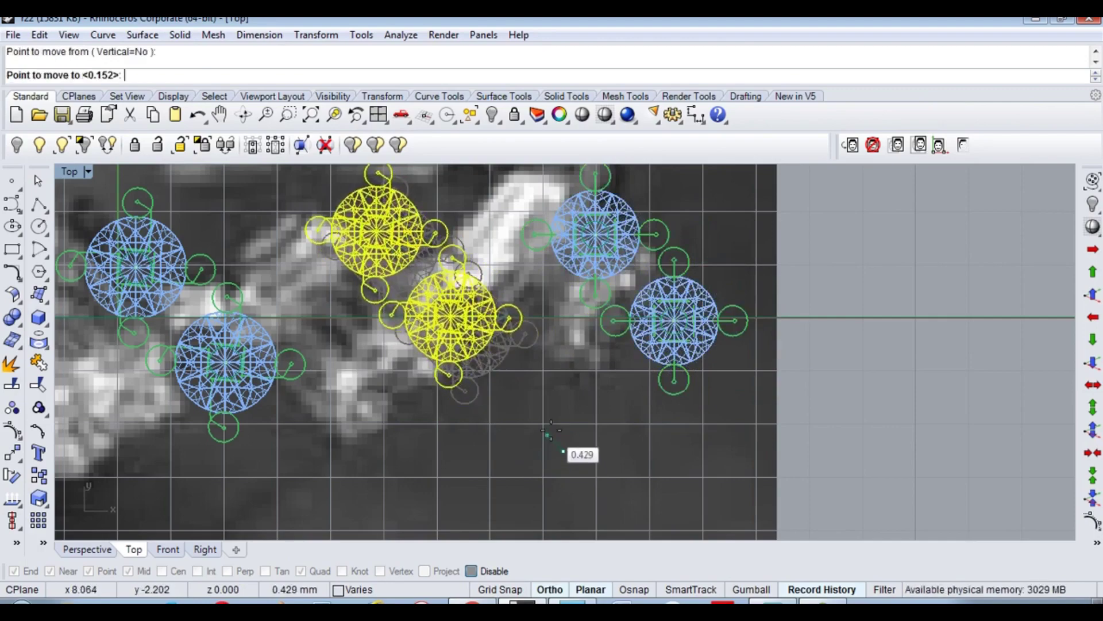
{"action": "left_click", "coordinate": [470, 387]}
{"action": "left_click", "coordinate": [366, 251], "text": "shift"}
{"action": "key", "text": "Return"}
{"action": "key", "text": "Escape"}
{"action": "left_click", "coordinate": [653, 320], "text": "ctrl"}
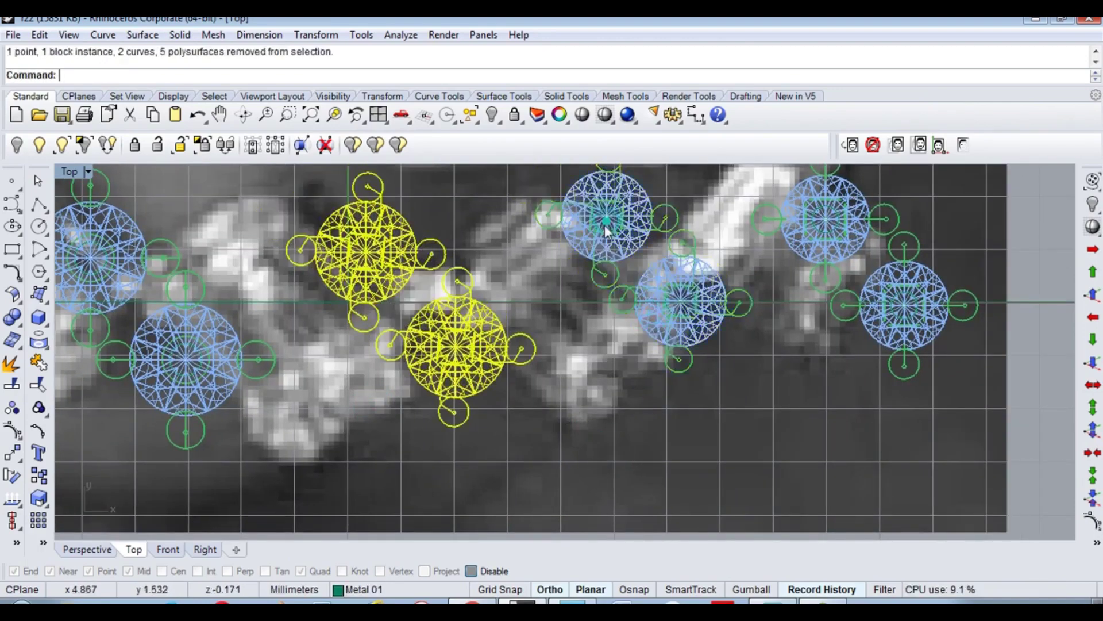
{"action": "key", "text": "Return"}
{"action": "left_click", "coordinate": [586, 428]}
Step: Line the left stone pair up with the rest and switch to shaded display
{"action": "left_click", "coordinate": [575, 402]}
{"action": "scroll", "coordinate": [580, 405], "scroll_direction": "up", "scroll_amount": 2}
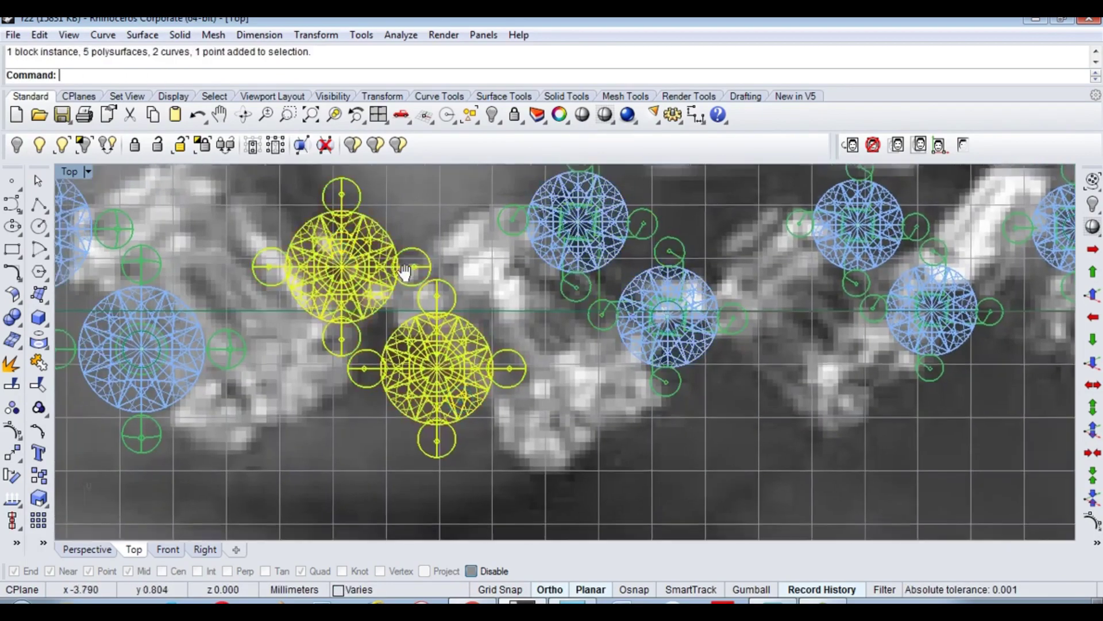
{"action": "key", "text": "Return"}
{"action": "left_click", "coordinate": [661, 515]}
{"action": "left_click", "coordinate": [600, 460]}
{"action": "right_click_drag", "start_coordinate": [270, 423], "coordinate": [437, 422]}
{"action": "left_click", "coordinate": [422, 382]}
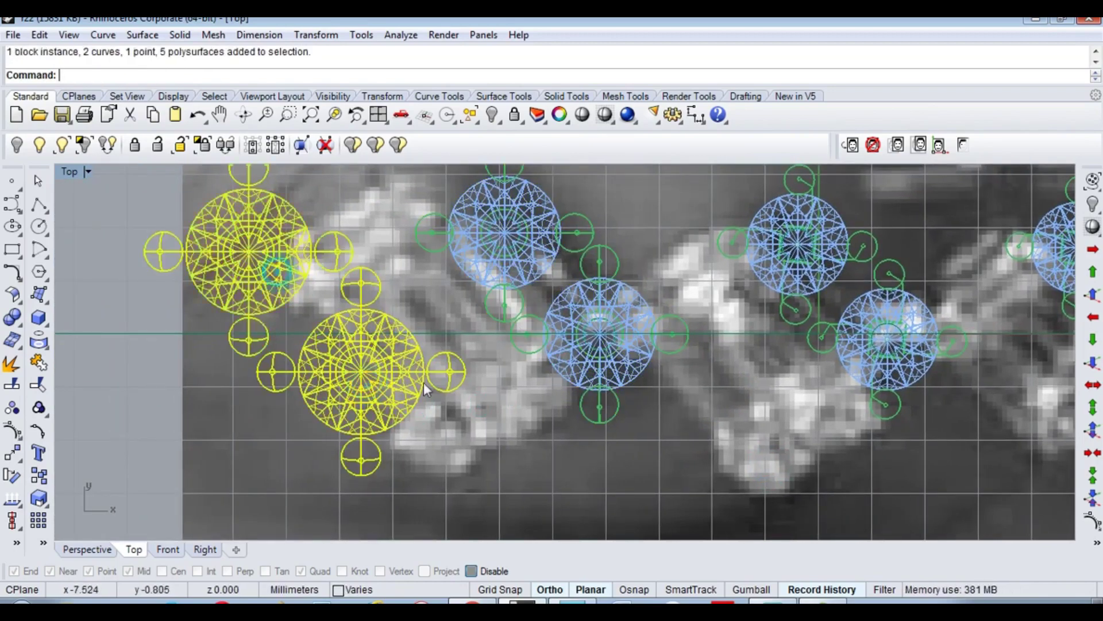
{"action": "key", "text": "Return"}
{"action": "left_click", "coordinate": [492, 469]}
{"action": "left_click", "coordinate": [460, 443]}
{"action": "scroll", "coordinate": [444, 394], "scroll_direction": "down", "scroll_amount": 5}
{"action": "key", "text": "ctrl+alt+s"}
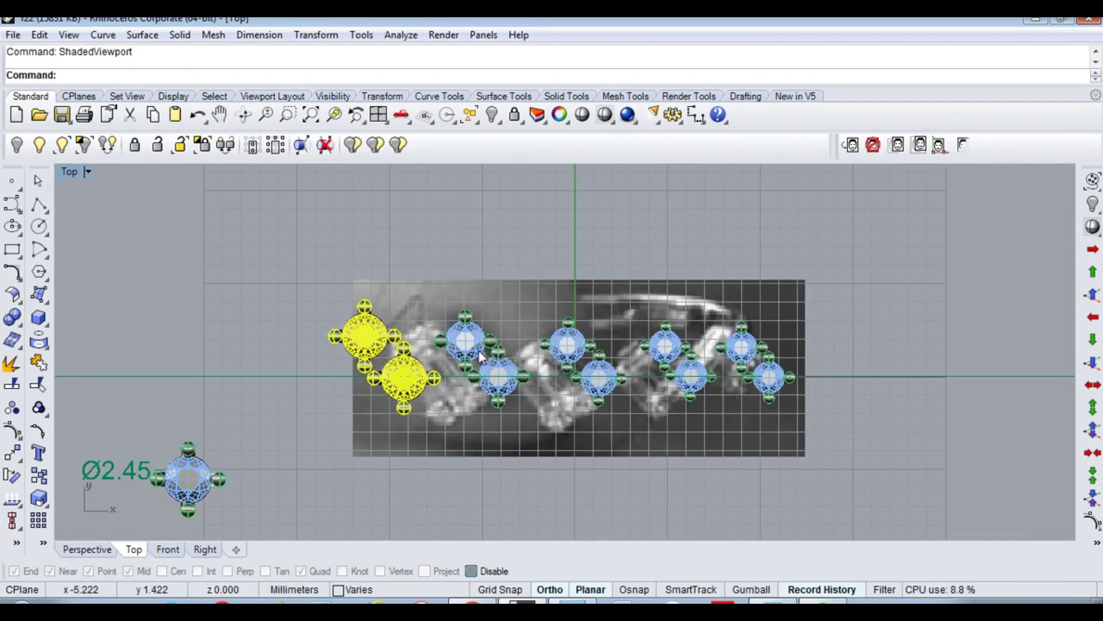
Step: Hide all stones and prongs to check the photo, then show them again
{"action": "key", "text": "ctrl+a"}
{"action": "key", "text": "ctrl+h"}
{"action": "key", "text": "ctrl+alt+h"}
{"action": "scroll", "coordinate": [577, 384], "scroll_direction": "up", "scroll_amount": 3}
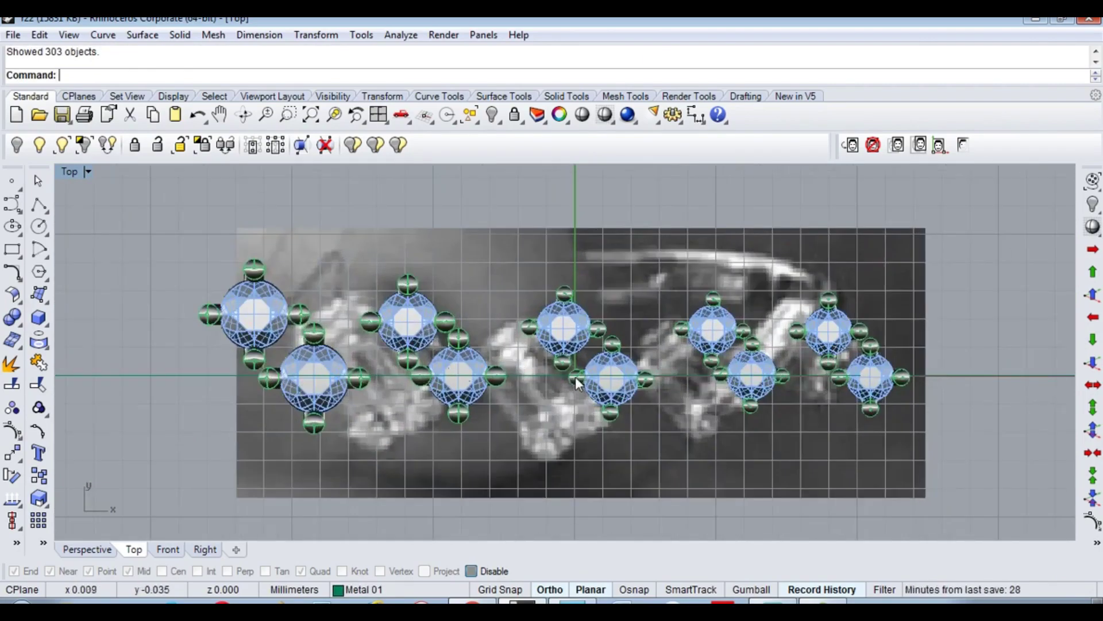
Step: Try rotating the lower right stone, cancel it, and undo the previous stone move
{"action": "left_click", "coordinate": [853, 339]}
{"action": "scroll", "coordinate": [881, 367], "scroll_direction": "up", "scroll_amount": 3}
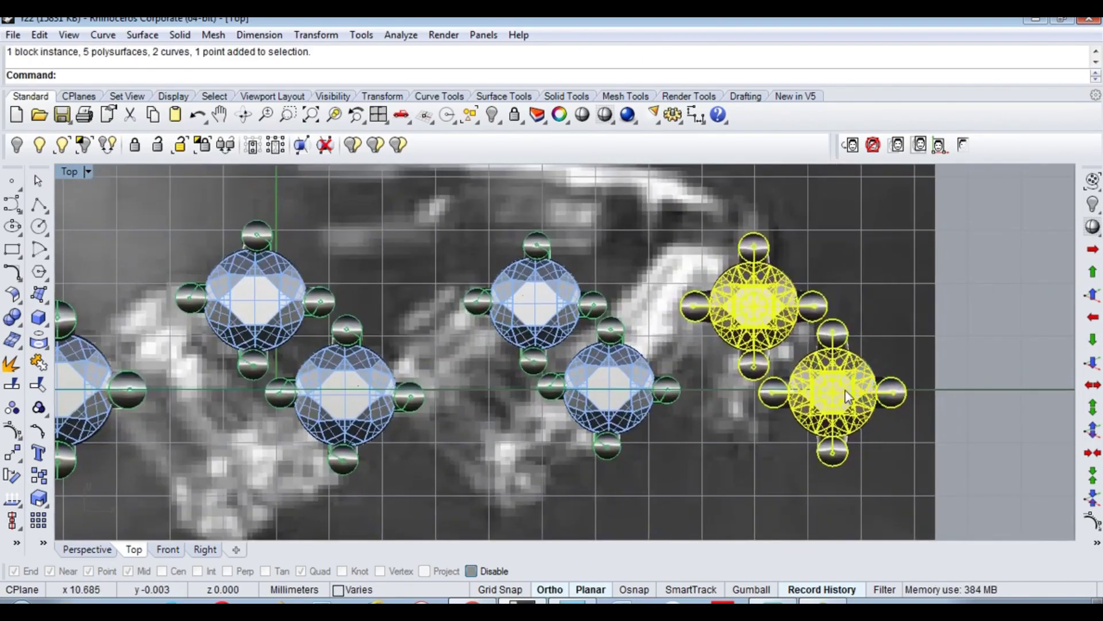
{"action": "scroll", "coordinate": [809, 368], "scroll_direction": "down", "scroll_amount": 1}
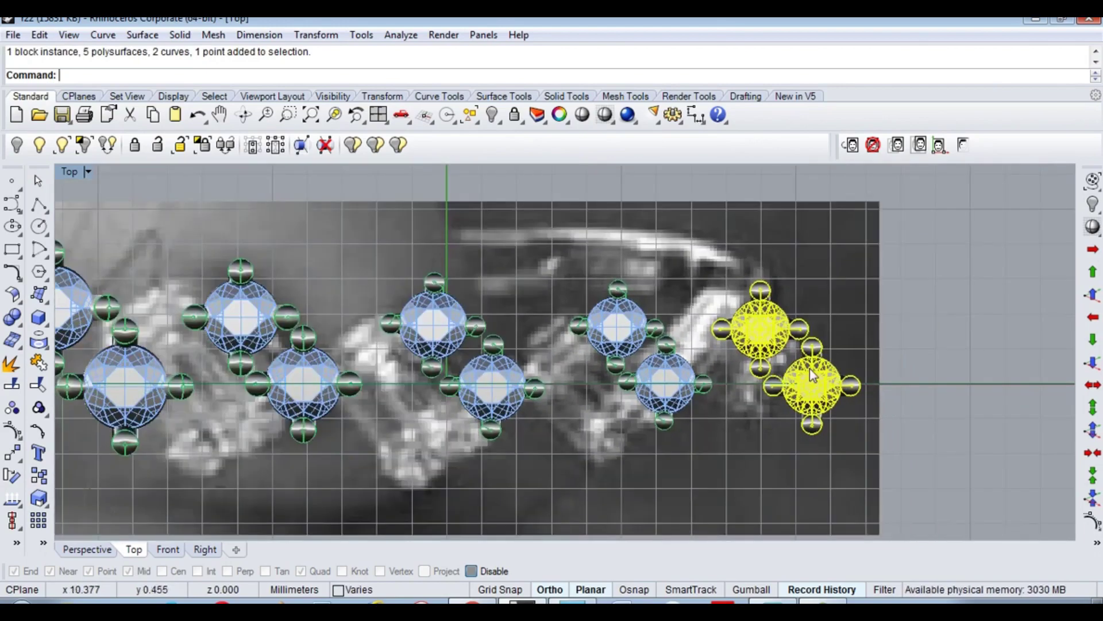
{"action": "scroll", "coordinate": [809, 368], "scroll_direction": "up", "scroll_amount": 1}
{"action": "left_click", "coordinate": [809, 368]}
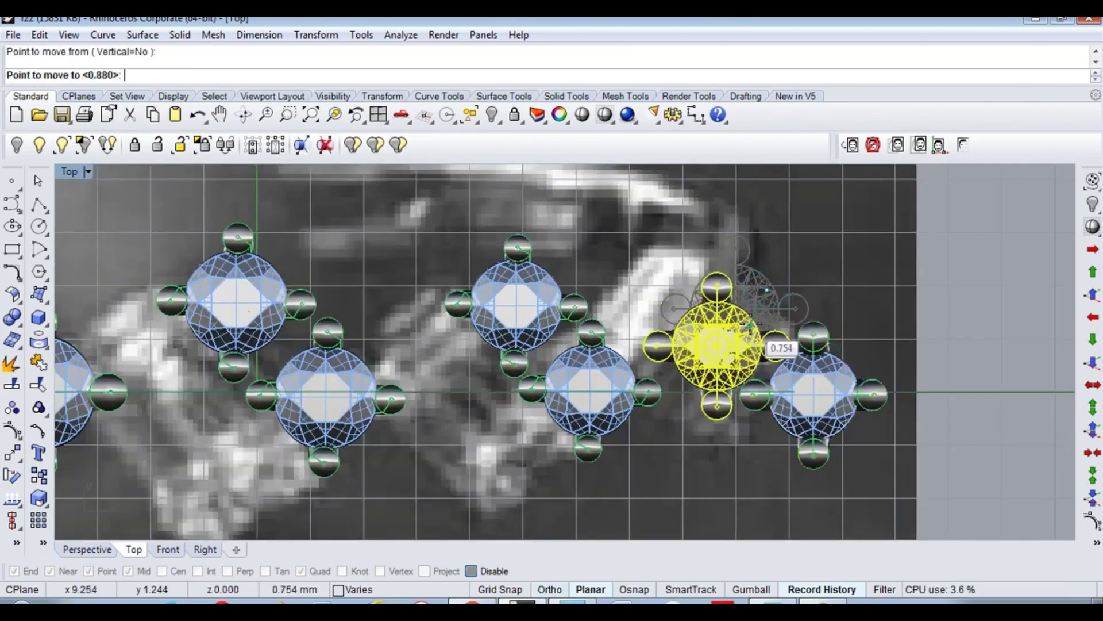
{"action": "type", "text": "Rotate"}
{"action": "left_click", "coordinate": [770, 362]}
{"action": "left_click", "coordinate": [859, 377]}
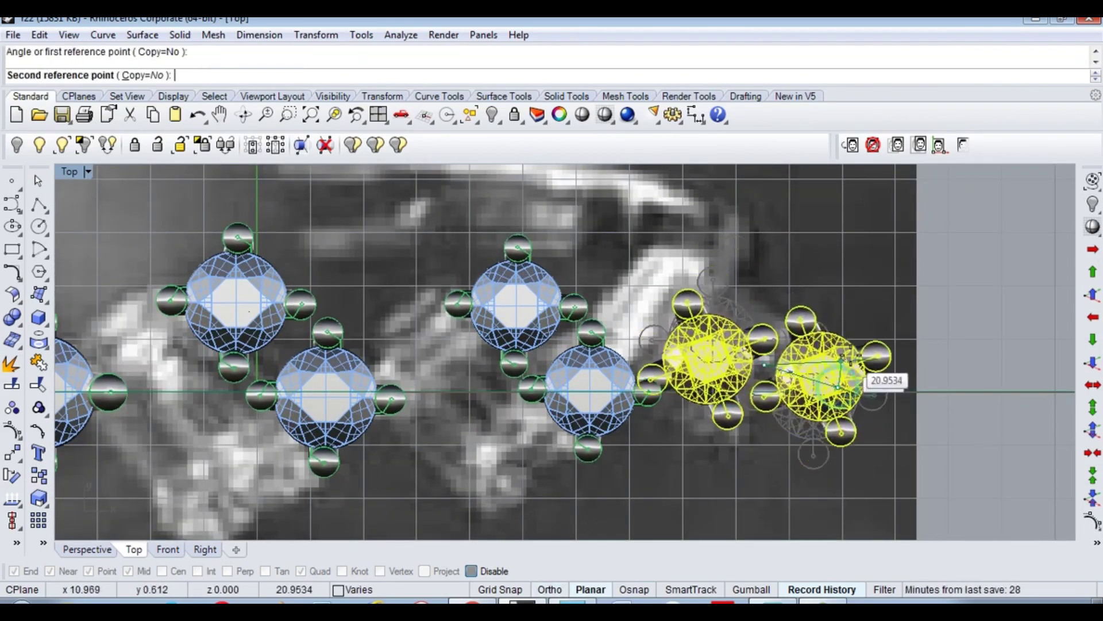
{"action": "key", "text": "Escape"}
{"action": "key", "text": "ctrl+z"}
{"action": "scroll", "coordinate": [793, 373], "scroll_direction": "down", "scroll_amount": 3}
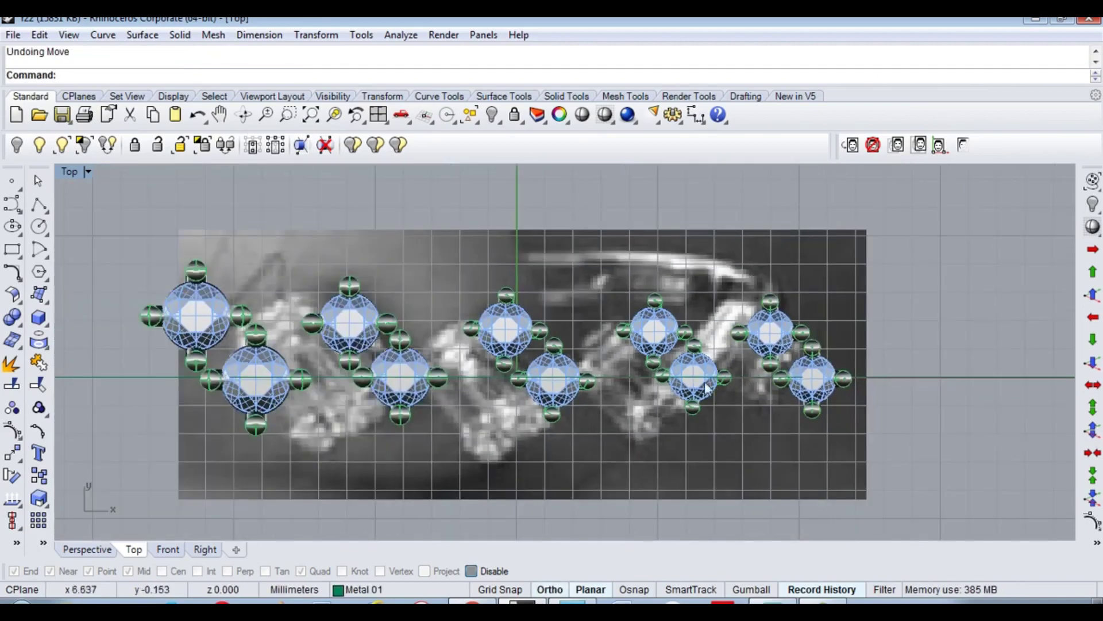
{"action": "scroll", "coordinate": [793, 373], "scroll_direction": "up", "scroll_amount": 3}
Step: Reposition the right-hand stone pair and the middle pair over the photo
{"action": "left_click", "coordinate": [764, 310]}
{"action": "left_click", "coordinate": [838, 381], "text": "shift"}
{"action": "key", "text": "Return"}
{"action": "left_click", "coordinate": [833, 359]}
{"action": "right_click_drag", "start_coordinate": [606, 375], "coordinate": [702, 382]}
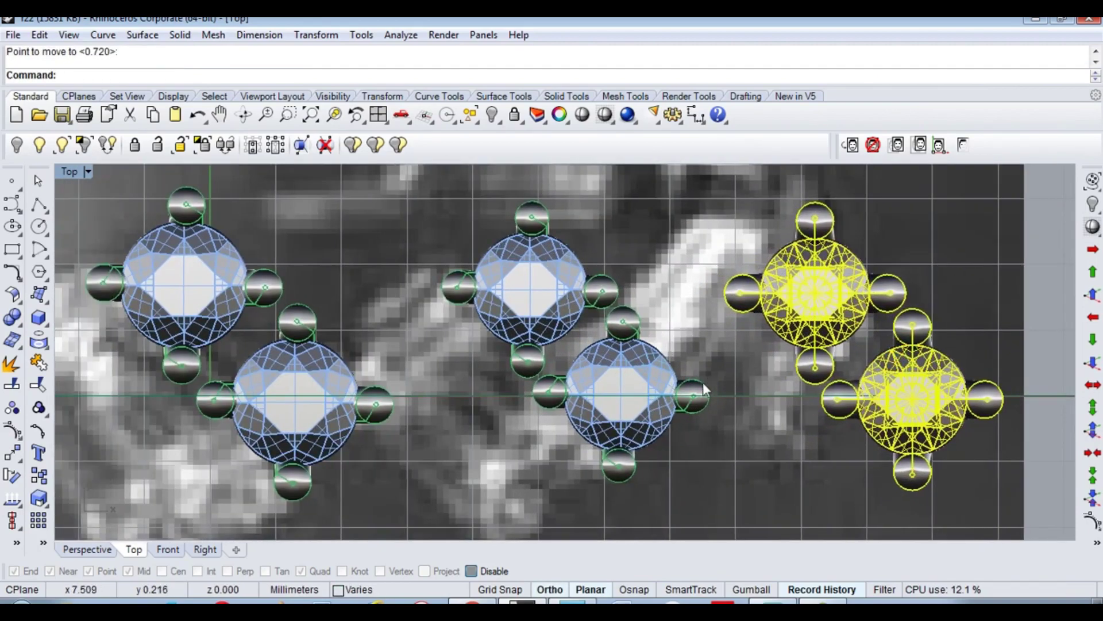
{"action": "key", "text": "Escape"}
{"action": "left_click_drag", "start_coordinate": [702, 381], "coordinate": [552, 298]}
{"action": "key", "text": "Return"}
{"action": "left_click", "coordinate": [686, 275]}
{"action": "key", "text": "Escape"}
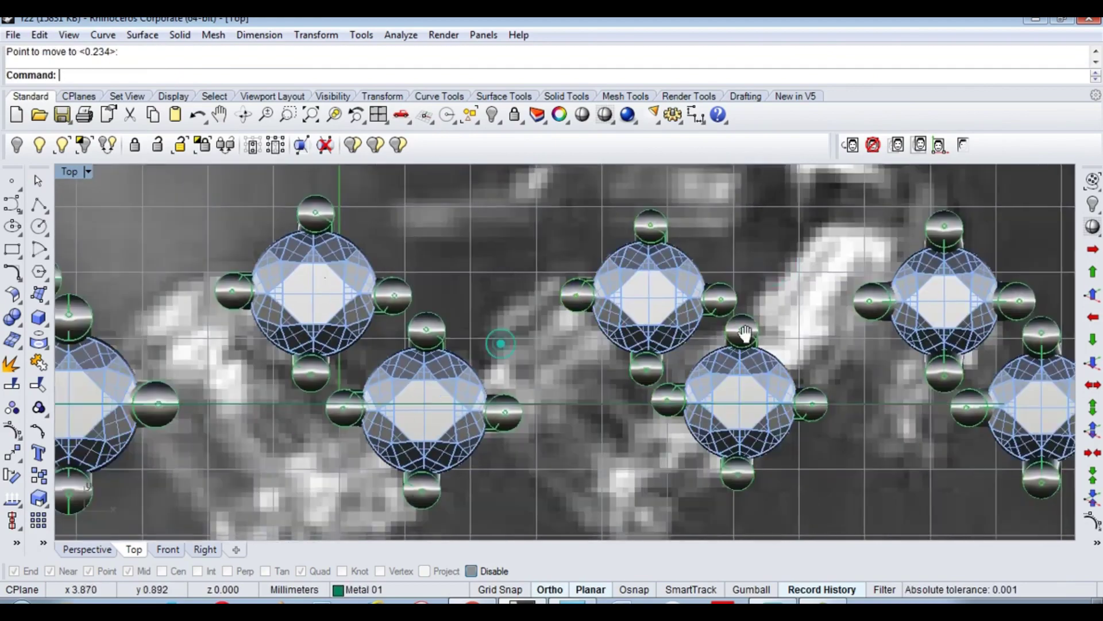
Step: Select the leftmost stone pair for repositioning
{"action": "left_click", "coordinate": [579, 382]}
{"action": "scroll", "coordinate": [454, 293], "scroll_direction": "down", "scroll_amount": 2}
{"action": "scroll", "coordinate": [454, 293], "scroll_direction": "up", "scroll_amount": 2}
{"action": "scroll", "coordinate": [454, 293], "scroll_direction": "up", "scroll_amount": 2}
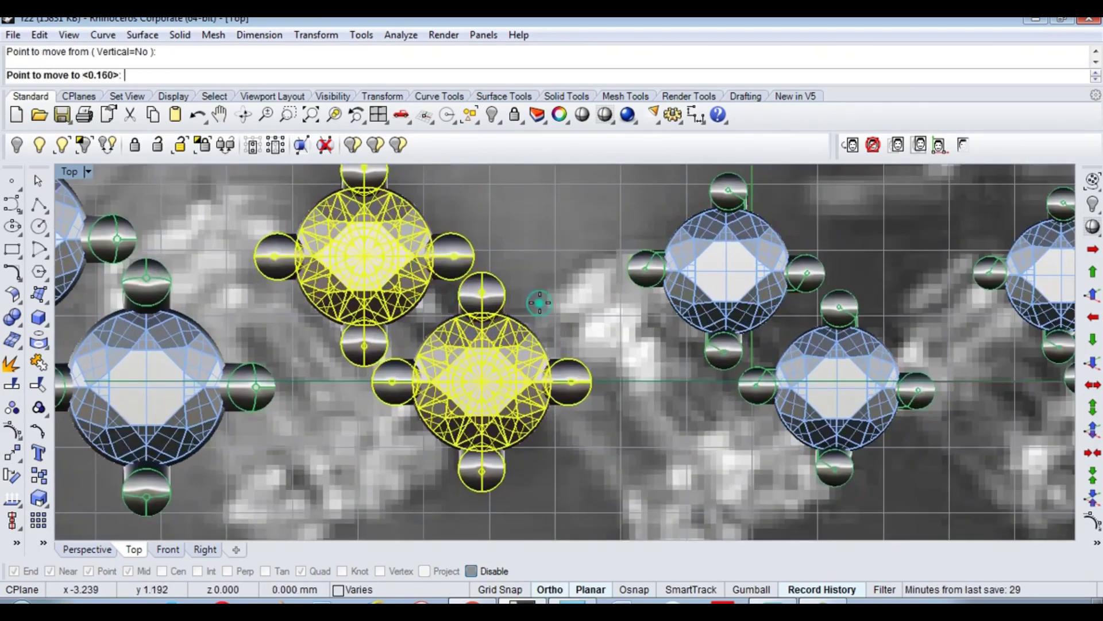
{"action": "key", "text": "Escape"}
{"action": "scroll", "coordinate": [554, 320], "scroll_direction": "down", "scroll_amount": 2}
{"action": "scroll", "coordinate": [553, 320], "scroll_direction": "up", "scroll_amount": 2}
{"action": "left_click", "coordinate": [474, 353]}
{"action": "left_click", "coordinate": [435, 260], "text": "shift"}
{"action": "scroll", "coordinate": [435, 259], "scroll_direction": "down", "scroll_amount": 3}
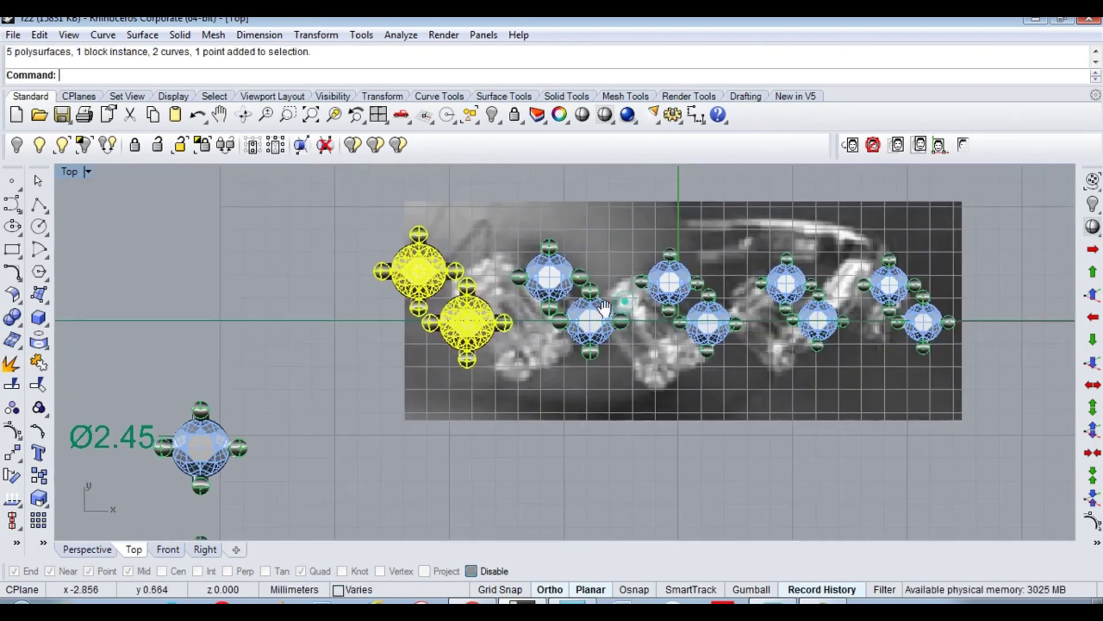
{"action": "scroll", "coordinate": [527, 343], "scroll_direction": "up", "scroll_amount": 3}
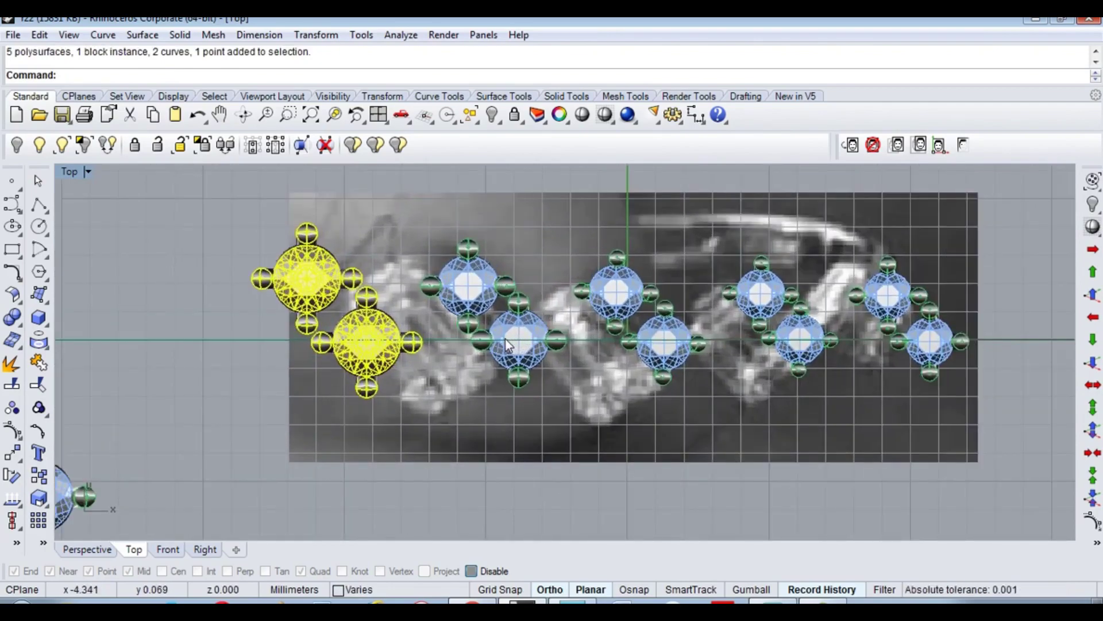
Step: Window-select the labelled sample stones below the row
{"action": "scroll", "coordinate": [502, 338], "scroll_direction": "down", "scroll_amount": 3}
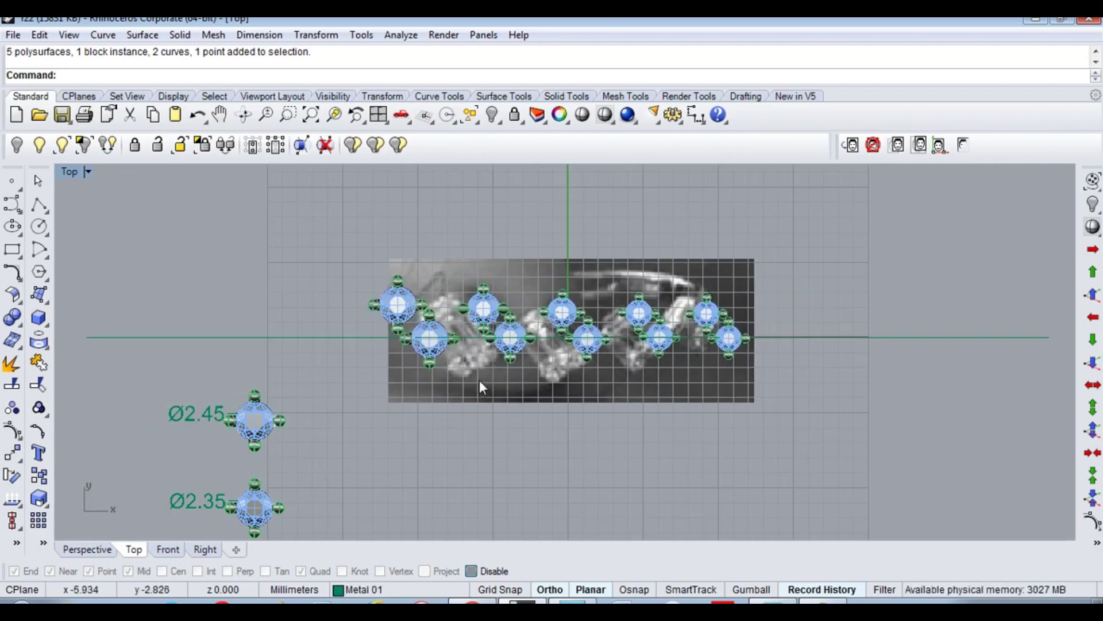
{"action": "scroll", "coordinate": [482, 375], "scroll_direction": "down", "scroll_amount": 3}
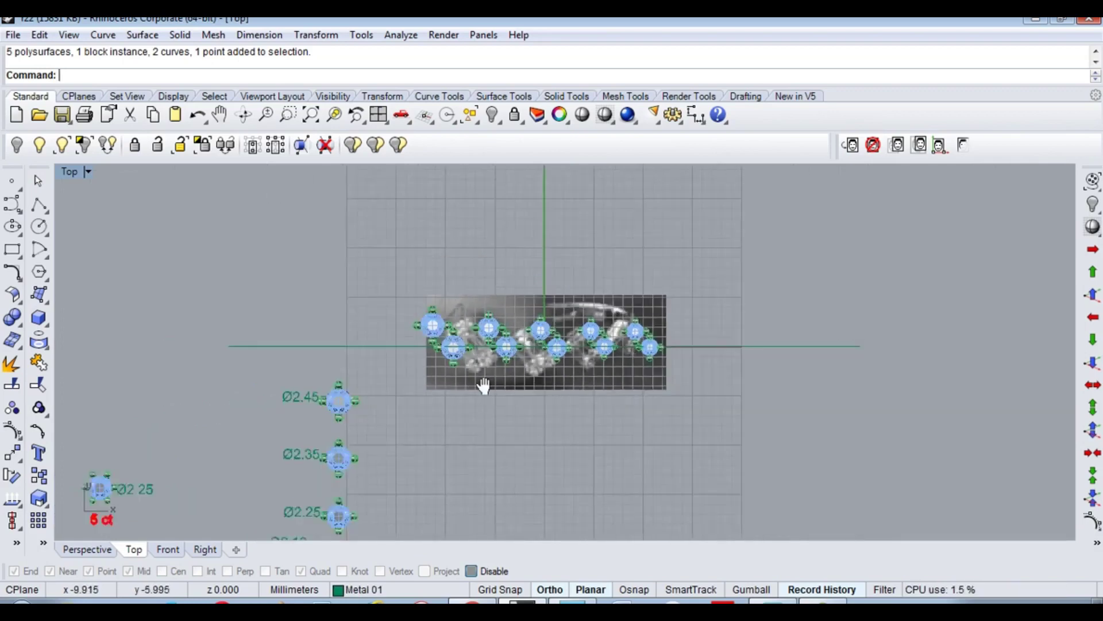
{"action": "scroll", "coordinate": [609, 333], "scroll_direction": "down", "scroll_amount": 3}
{"action": "left_click_drag", "start_coordinate": [540, 462], "coordinate": [633, 307]}
Step: Hide the sample stones, then select all the stone heads in shaded view and group them
{"action": "key", "text": "ctrl+h"}
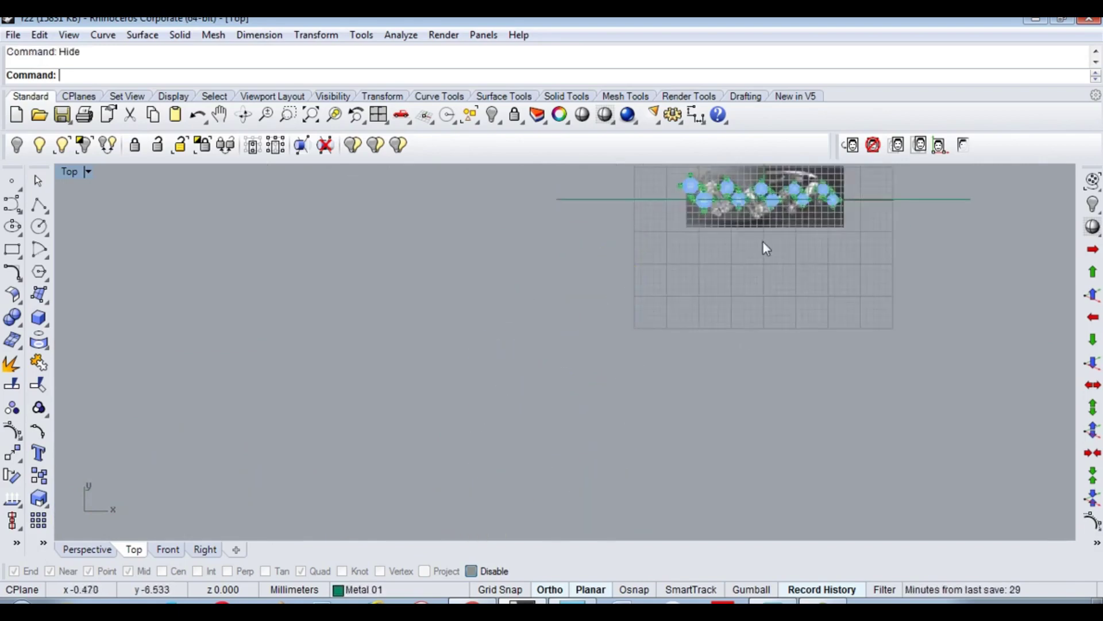
{"action": "scroll", "coordinate": [763, 240], "scroll_direction": "up", "scroll_amount": 3}
{"action": "scroll", "coordinate": [736, 344], "scroll_direction": "up", "scroll_amount": 3}
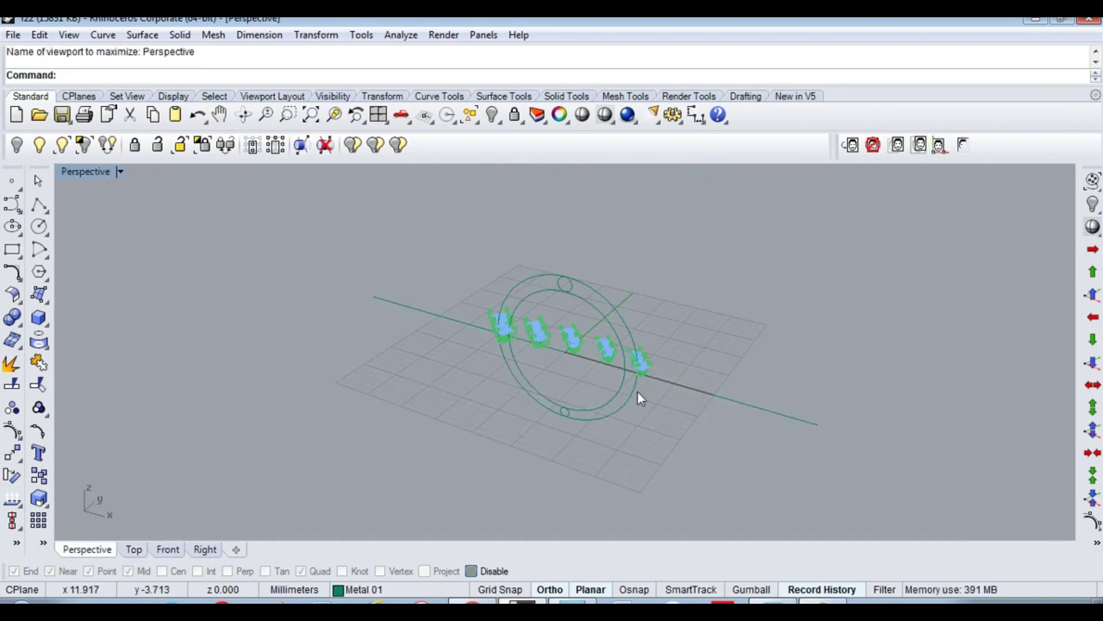
{"action": "scroll", "coordinate": [625, 394], "scroll_direction": "up", "scroll_amount": 2}
{"action": "left_click", "coordinate": [630, 395]}
{"action": "mouse_move", "coordinate": [629, 394]}
{"action": "right_mouse_down"}
{"action": "mouse_move", "coordinate": [509, 368]}
{"action": "mouse_move", "coordinate": [394, 300]}
{"action": "right_mouse_up"}
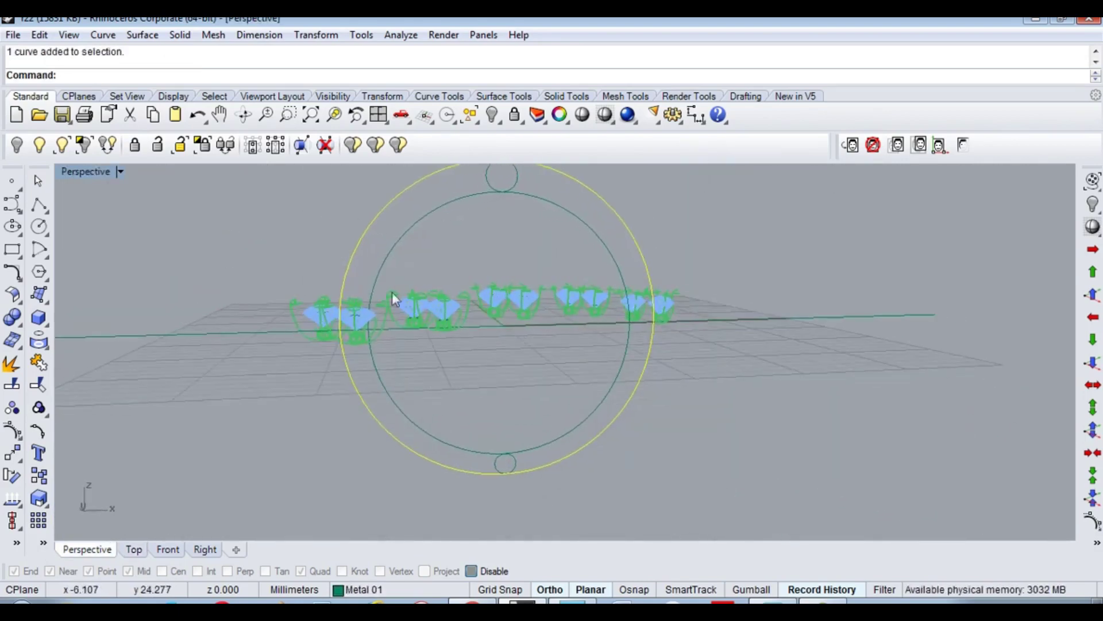
{"action": "left_click_drag", "start_coordinate": [259, 265], "coordinate": [718, 366]}
{"action": "key", "text": "ctrl+alt+s"}
{"action": "mouse_move", "coordinate": [718, 366]}
{"action": "right_mouse_down"}
{"action": "mouse_move", "coordinate": [591, 344]}
{"action": "mouse_move", "coordinate": [770, 332]}
{"action": "right_mouse_up"}
{"action": "key", "text": "ctrl+g"}
Step: Flow the grouped heads from the straight base line onto the ring circle and hide the originals
{"action": "scroll", "coordinate": [770, 333], "scroll_direction": "up", "scroll_amount": 3}
{"action": "right_click_drag", "start_coordinate": [836, 348], "coordinate": [771, 377]}
{"action": "type", "text": "Flow"}
{"action": "key", "text": "Return"}
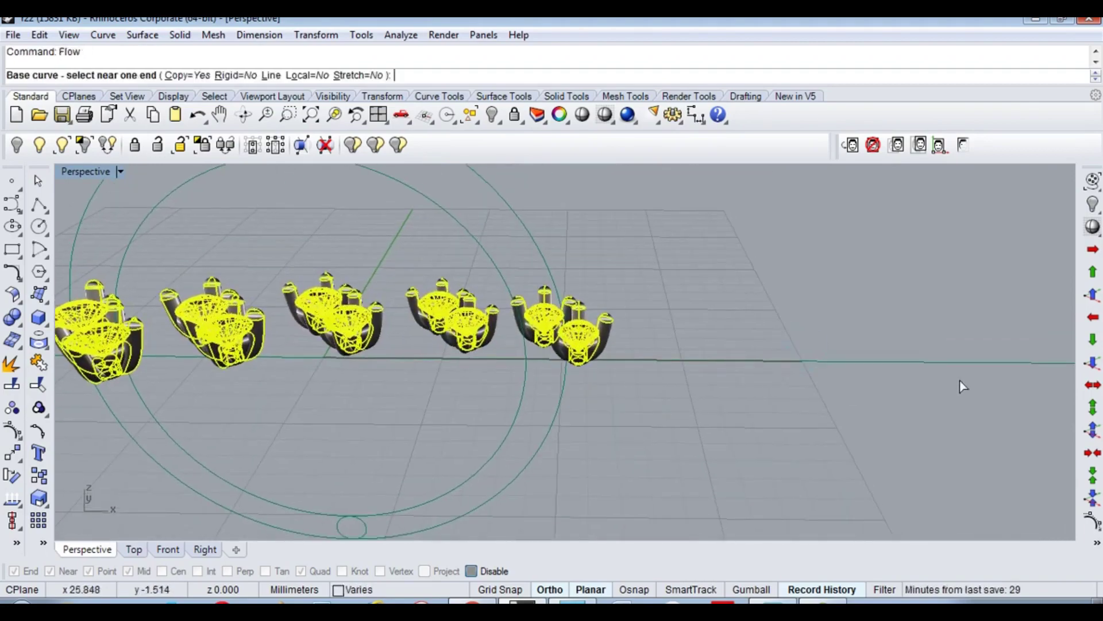
{"action": "left_click", "coordinate": [953, 363]}
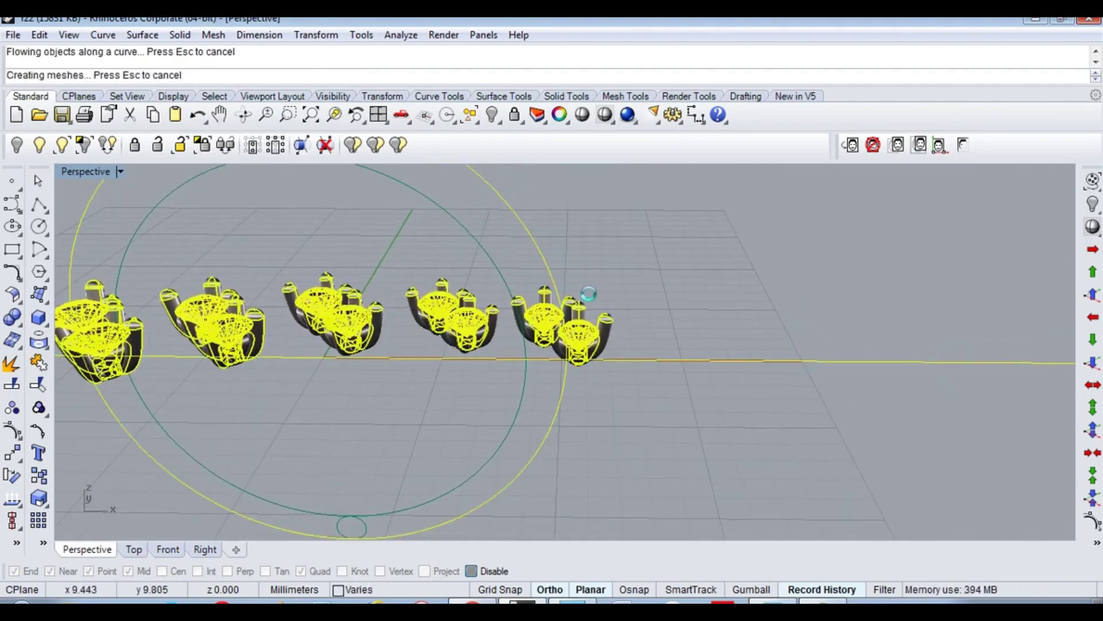
{"action": "right_click_drag", "start_coordinate": [703, 313], "coordinate": [534, 348]}
{"action": "key", "text": "ctrl+z"}
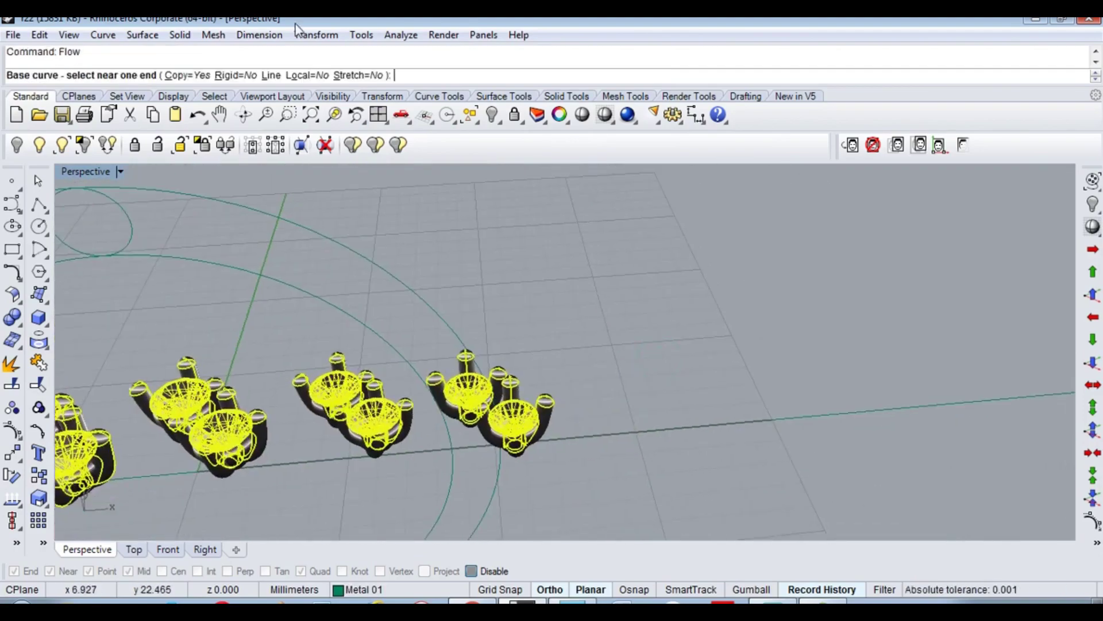
{"action": "left_click", "coordinate": [448, 329]}
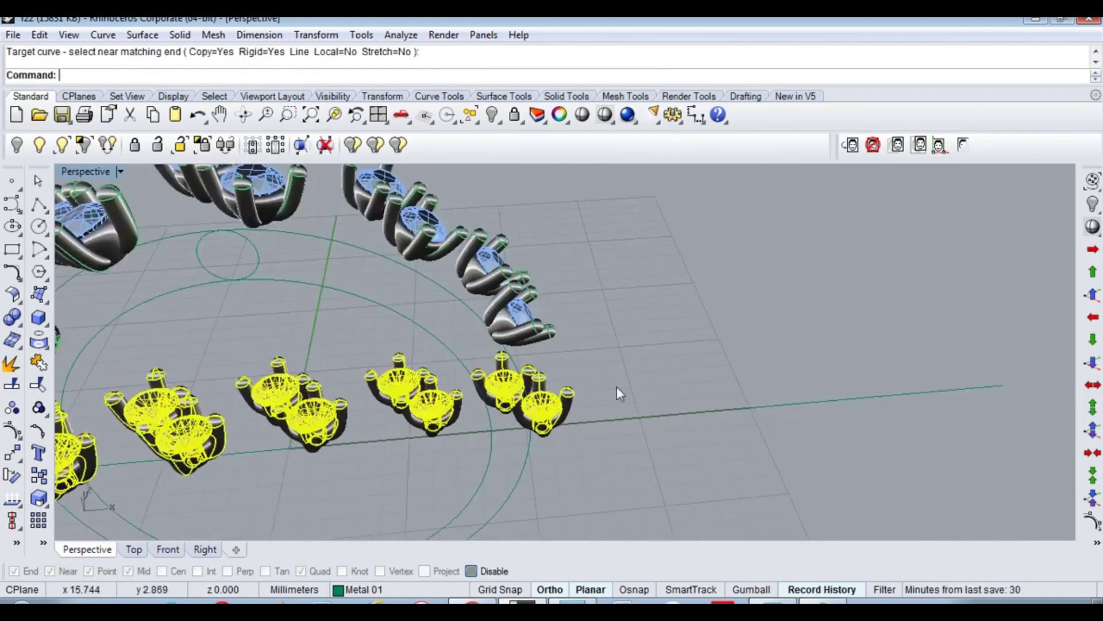
{"action": "key", "text": "ctrl+h"}
{"action": "mouse_move", "coordinate": [616, 387]}
{"action": "right_mouse_down"}
{"action": "mouse_move", "coordinate": [536, 350]}
{"action": "mouse_move", "coordinate": [511, 419]}
{"action": "mouse_move", "coordinate": [425, 385]}
{"action": "mouse_move", "coordinate": [614, 345]}
{"action": "right_mouse_up"}
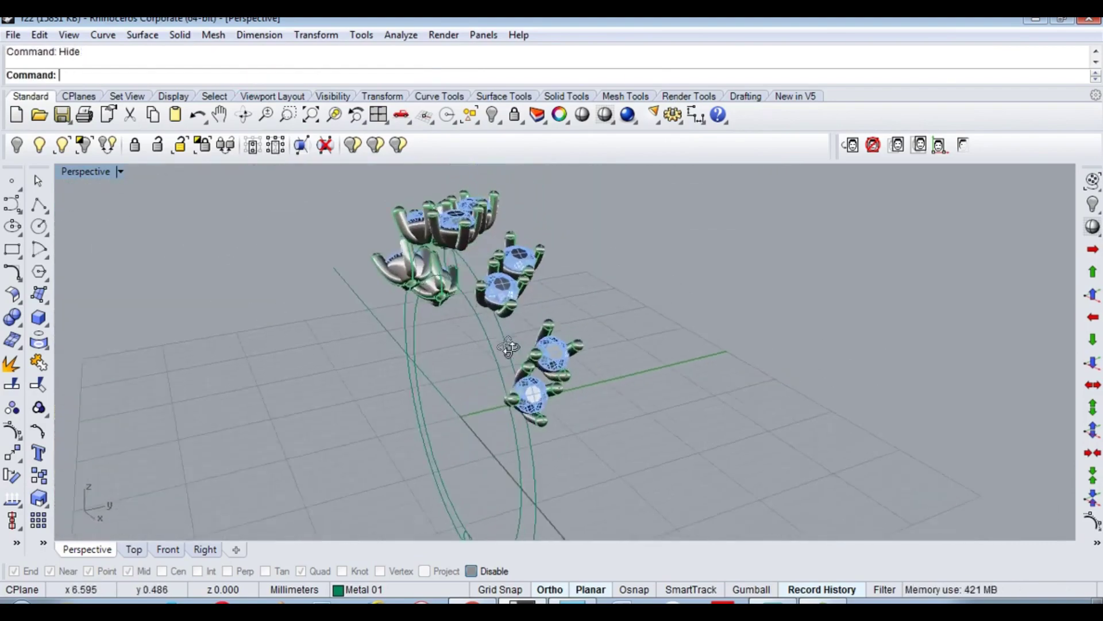
Step: Undo the flow and work in a full-size Front view
{"action": "key", "text": "ctrl+z"}
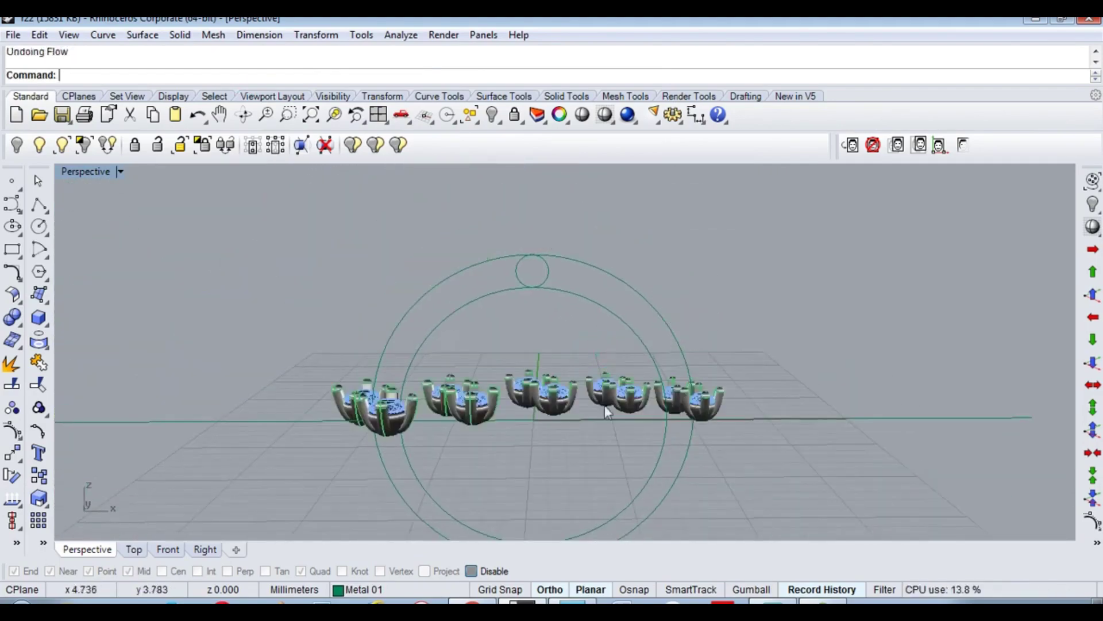
{"action": "scroll", "coordinate": [605, 405], "scroll_direction": "up", "scroll_amount": 3}
{"action": "key", "text": "ctrl+F2"}
{"action": "scroll", "coordinate": [550, 357], "scroll_direction": "up", "scroll_amount": 2}
{"action": "key", "text": "ctrl+a"}
{"action": "left_click", "coordinate": [804, 380]}
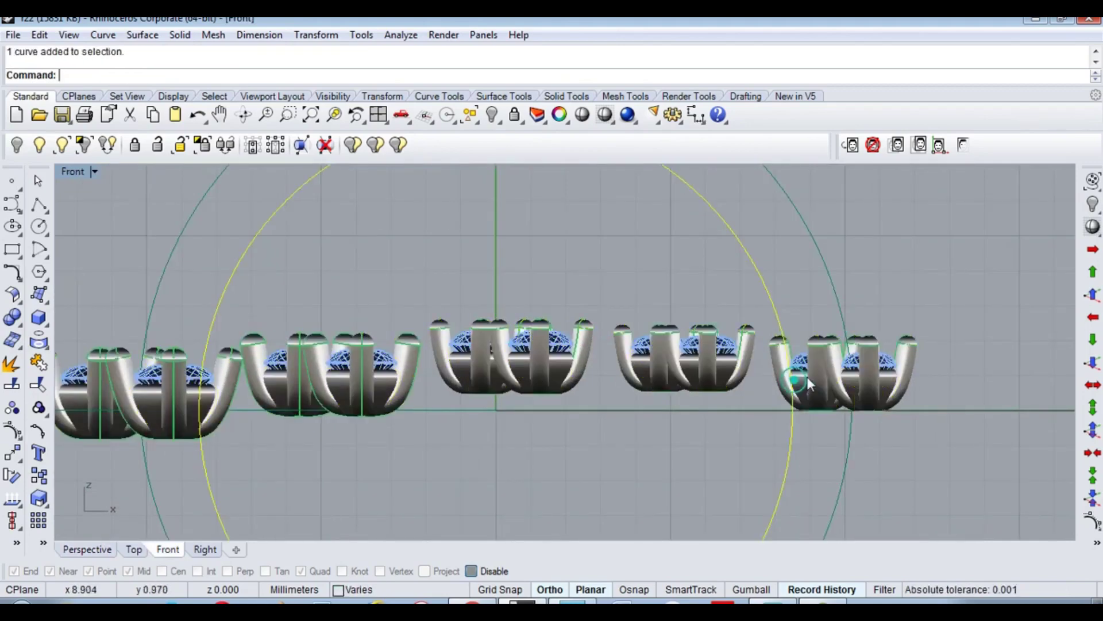
{"action": "scroll", "coordinate": [758, 374], "scroll_direction": "up", "scroll_amount": 2}
{"action": "left_click_drag", "start_coordinate": [759, 374], "coordinate": [563, 345]}
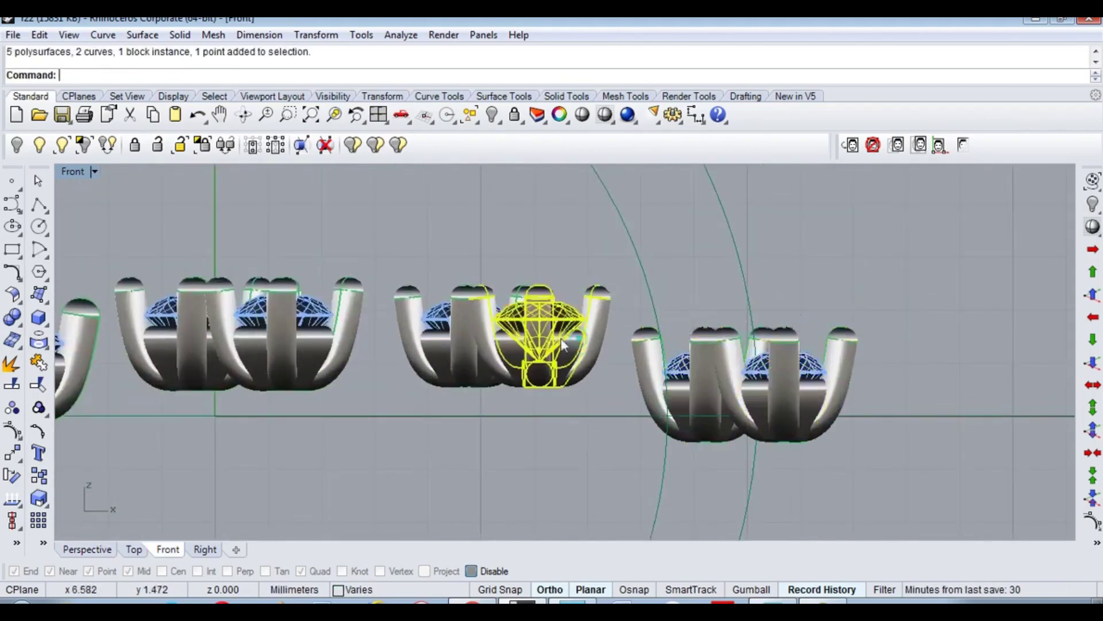
Step: Move the left head pair and the second head pair vertically to level them with the row
{"action": "left_click", "coordinate": [594, 328]}
{"action": "left_click", "coordinate": [616, 391]}
{"action": "left_click", "coordinate": [356, 345]}
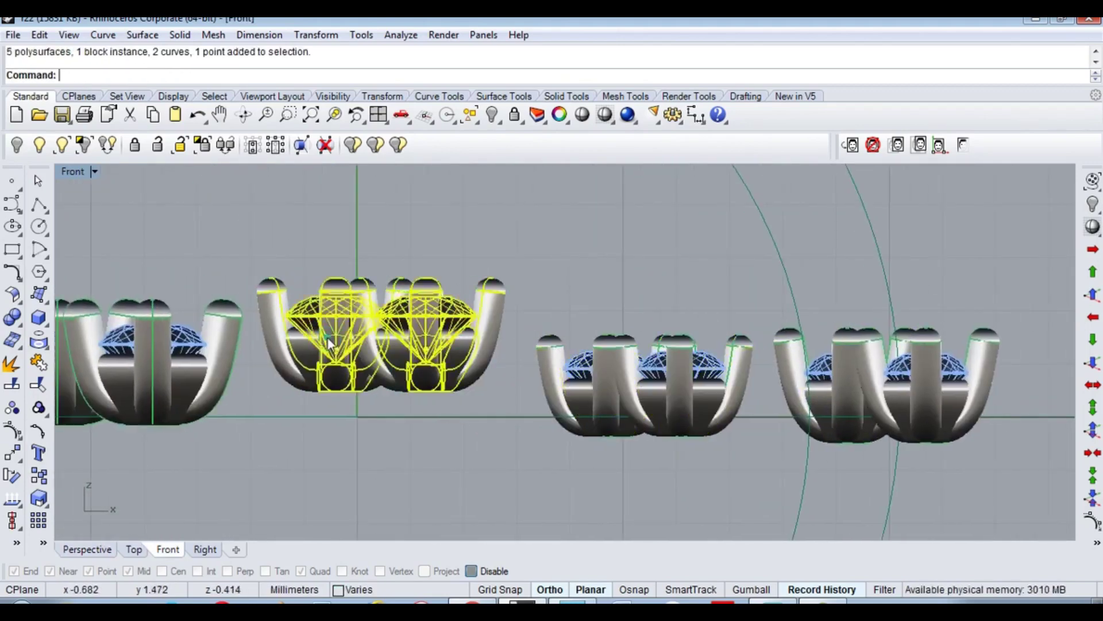
{"action": "key", "text": "Return"}
{"action": "left_click", "coordinate": [469, 345]}
{"action": "left_click", "coordinate": [466, 363]}
{"action": "scroll", "coordinate": [494, 359], "scroll_direction": "up", "scroll_amount": 1}
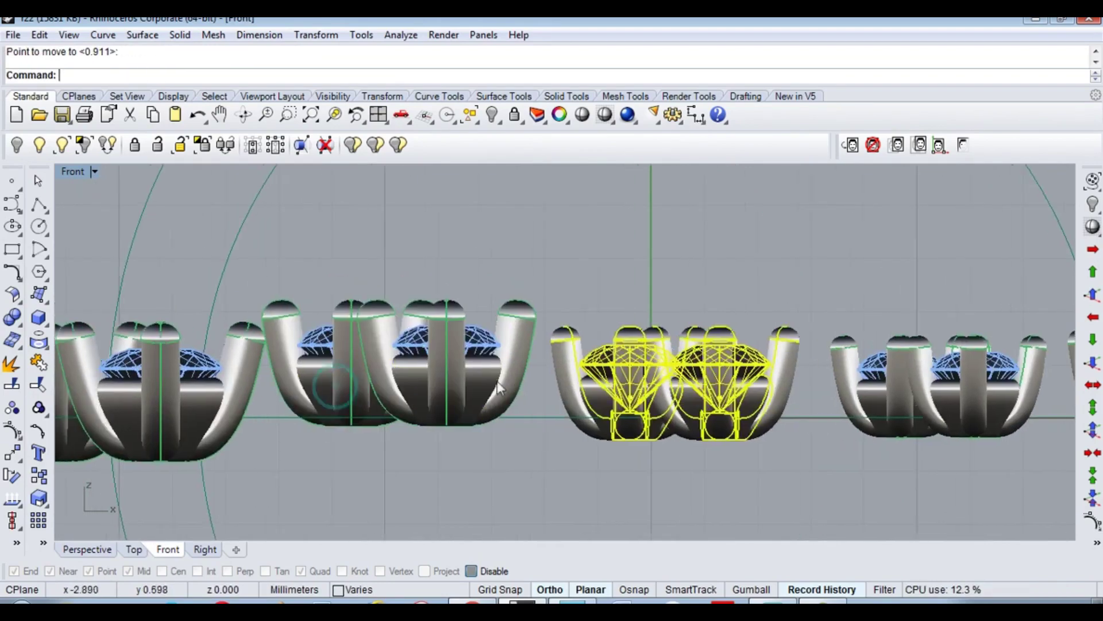
{"action": "left_click", "coordinate": [513, 356]}
{"action": "type", "text": "s"}
{"action": "key", "text": "Return"}
{"action": "left_click", "coordinate": [517, 378]}
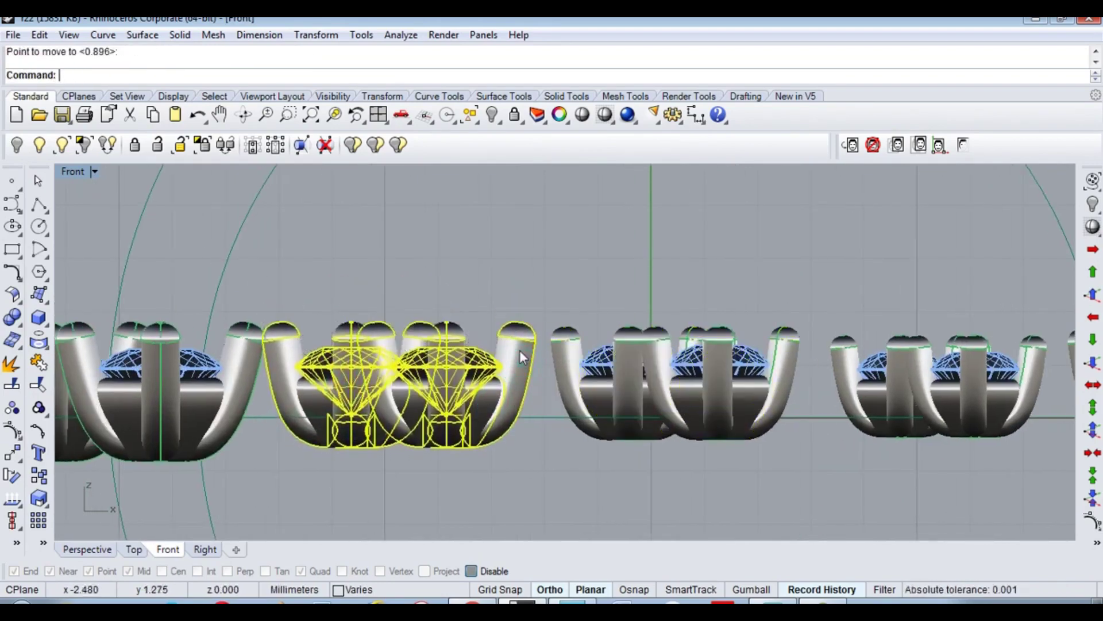
Step: Select another head pair and begin moving it in a full-size Top view
{"action": "left_click", "coordinate": [519, 350]}
{"action": "scroll", "coordinate": [323, 356], "scroll_direction": "down", "scroll_amount": 1}
{"action": "left_click", "coordinate": [322, 357]}
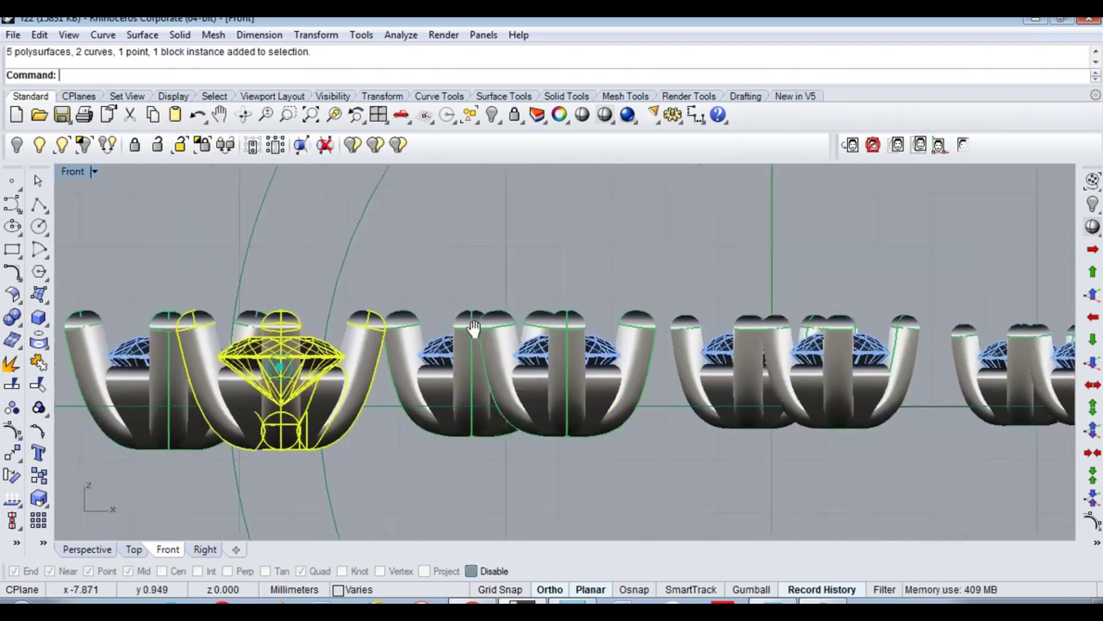
{"action": "scroll", "coordinate": [488, 346], "scroll_direction": "up", "scroll_amount": 1}
{"action": "scroll", "coordinate": [729, 381], "scroll_direction": "down", "scroll_amount": 1}
{"action": "scroll", "coordinate": [729, 382], "scroll_direction": "down", "scroll_amount": 1}
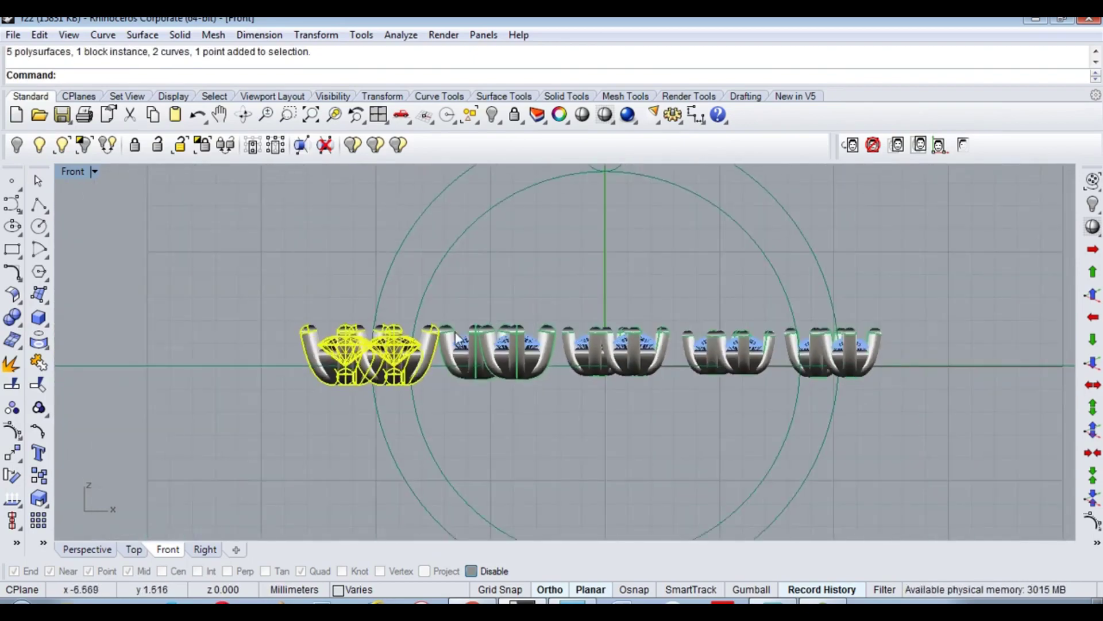
{"action": "key", "text": "ctrl+F1"}
{"action": "scroll", "coordinate": [378, 382], "scroll_direction": "up", "scroll_amount": 1}
{"action": "key", "text": "Return"}
Step: Shift one stone pair right, then move four heads further left
{"action": "left_click", "coordinate": [313, 308]}
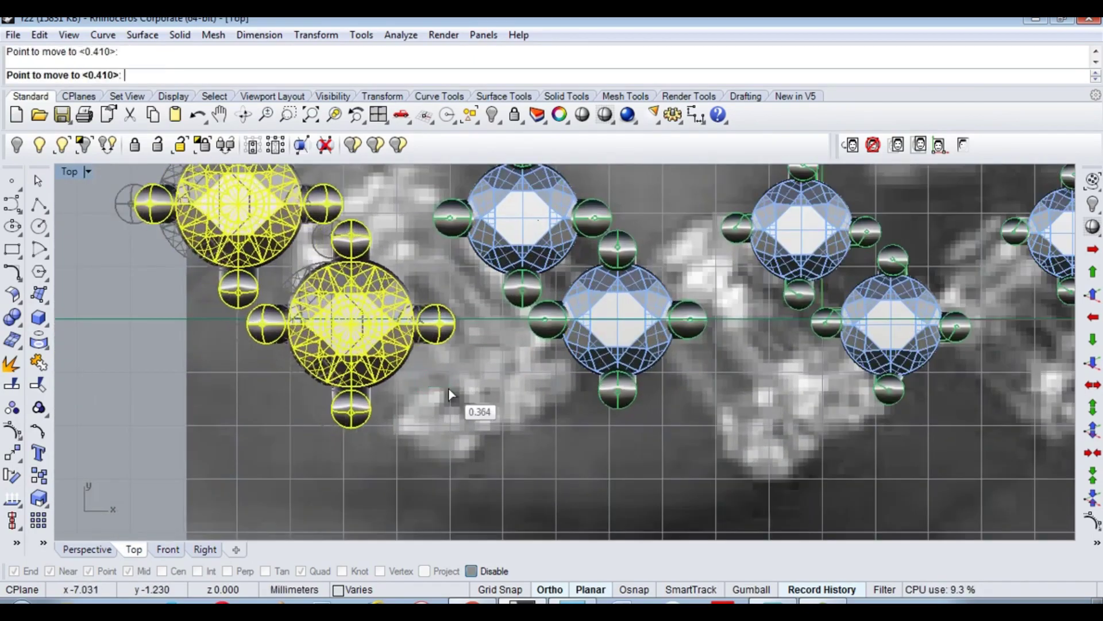
{"action": "left_click", "coordinate": [606, 301]}
{"action": "scroll", "coordinate": [344, 299], "scroll_direction": "up", "scroll_amount": 1}
{"action": "left_click", "coordinate": [322, 322], "text": "shift"}
{"action": "left_click", "coordinate": [229, 270], "text": "shift"}
{"action": "key", "text": "Return"}
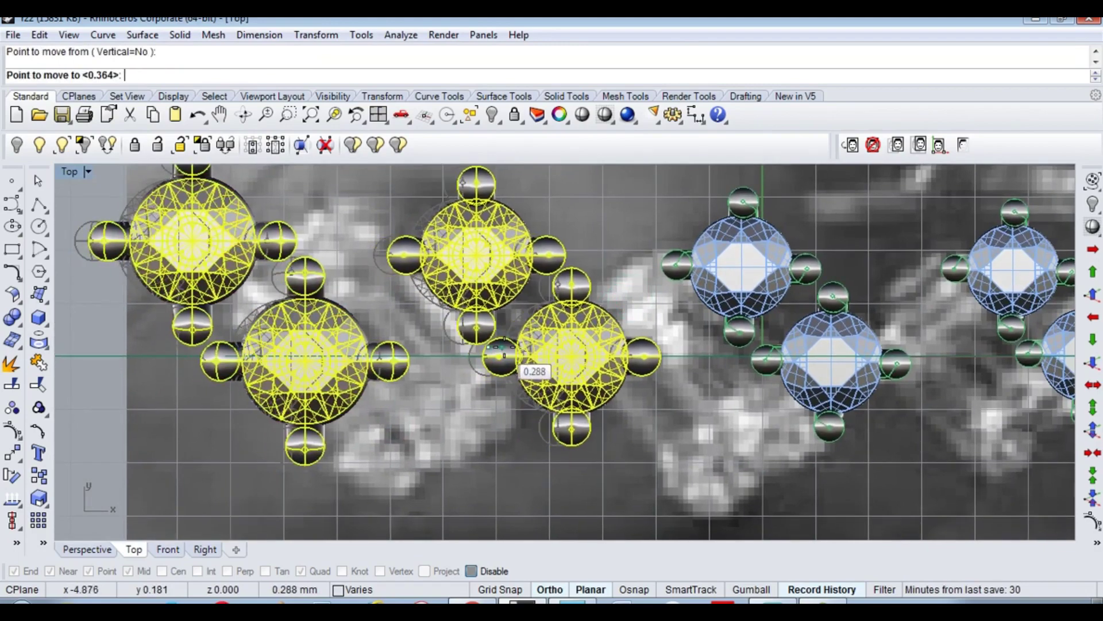
{"action": "scroll", "coordinate": [523, 362], "scroll_direction": "down", "scroll_amount": 2}
{"action": "scroll", "coordinate": [722, 308], "scroll_direction": "up", "scroll_amount": 2}
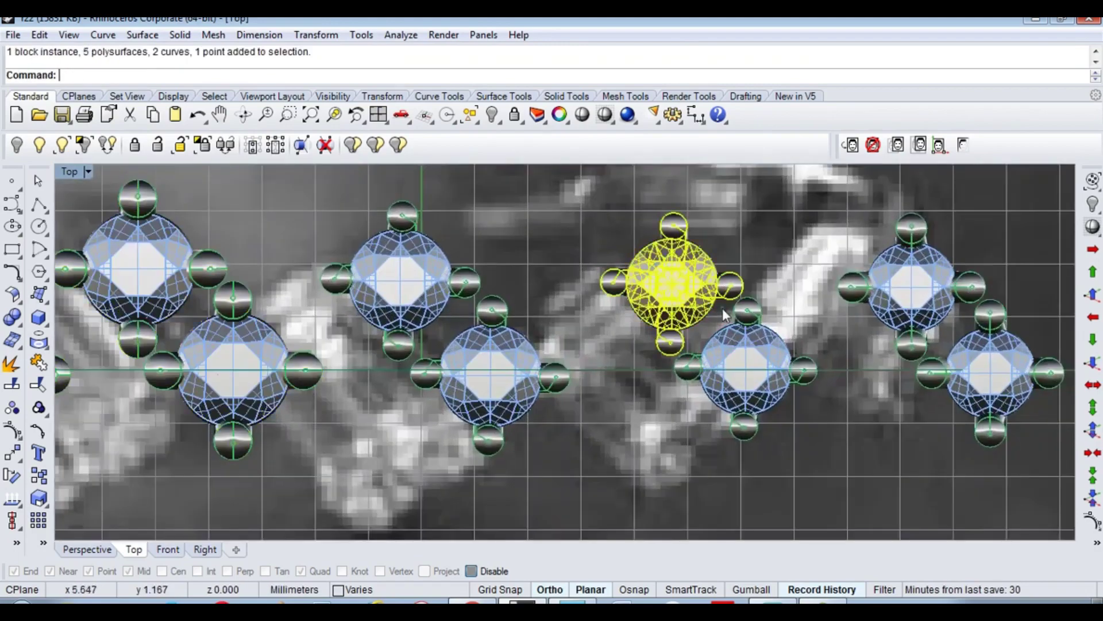
{"action": "key", "text": "Return"}
{"action": "left_click", "coordinate": [747, 350]}
{"action": "left_click", "coordinate": [707, 351]}
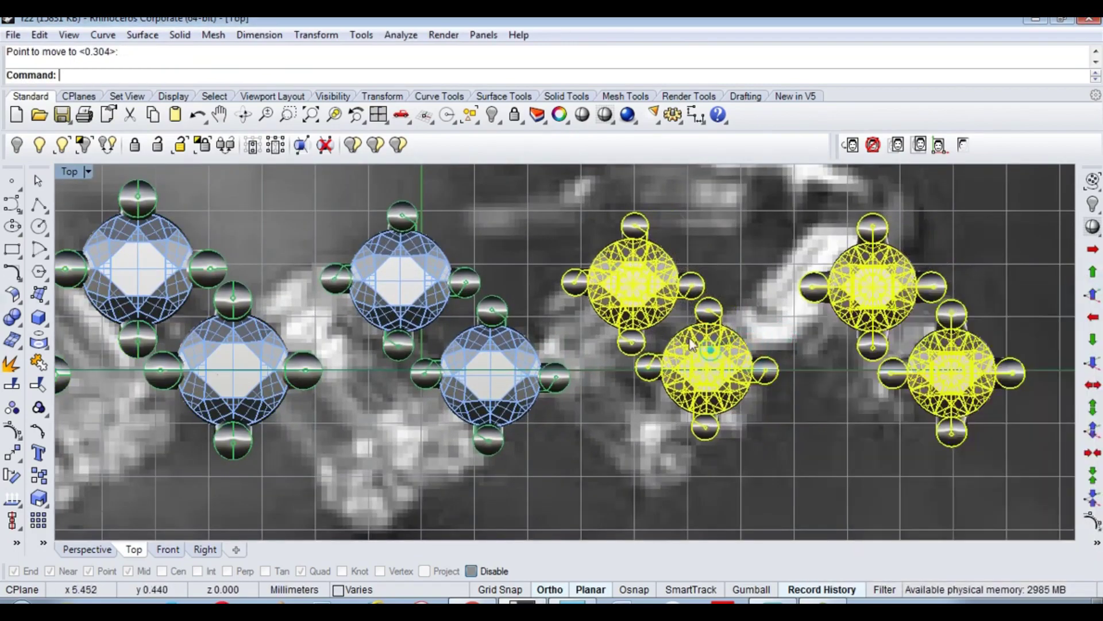
Step: Nudge the right-hand pair slightly left, then select every object in Perspective view
{"action": "left_click", "coordinate": [692, 345], "text": "ctrl"}
{"action": "left_click", "coordinate": [632, 270], "text": "ctrl"}
{"action": "key", "text": "Return"}
{"action": "left_click", "coordinate": [928, 339]}
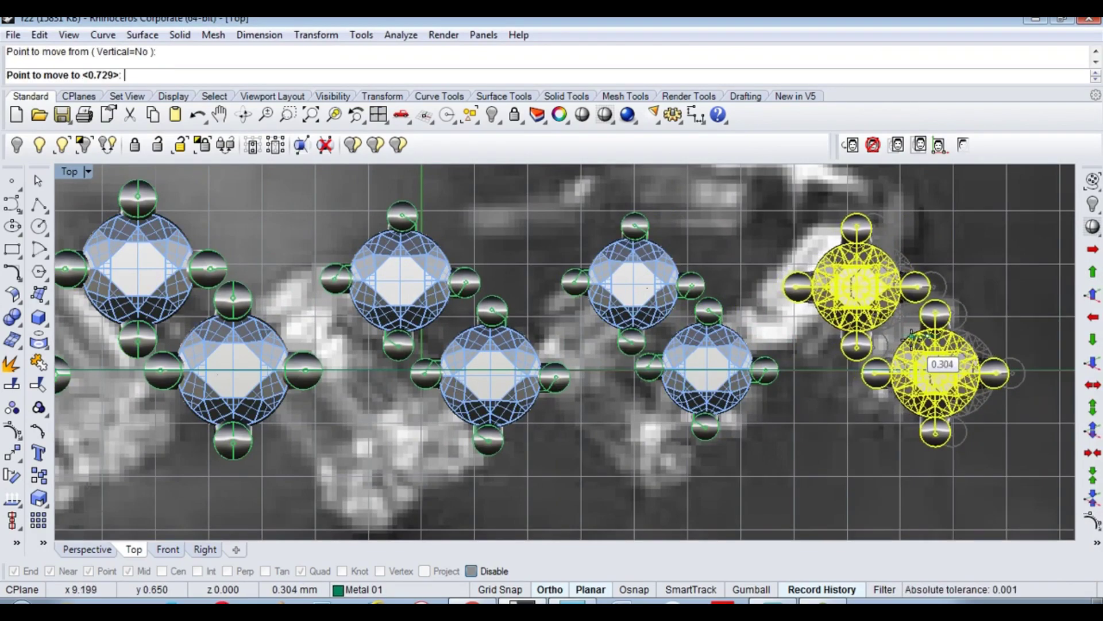
{"action": "left_click", "coordinate": [912, 339]}
{"action": "scroll", "coordinate": [539, 316], "scroll_direction": "down", "scroll_amount": 2}
{"action": "scroll", "coordinate": [445, 275], "scroll_direction": "down", "scroll_amount": 2}
{"action": "key", "text": "ctrl+a"}
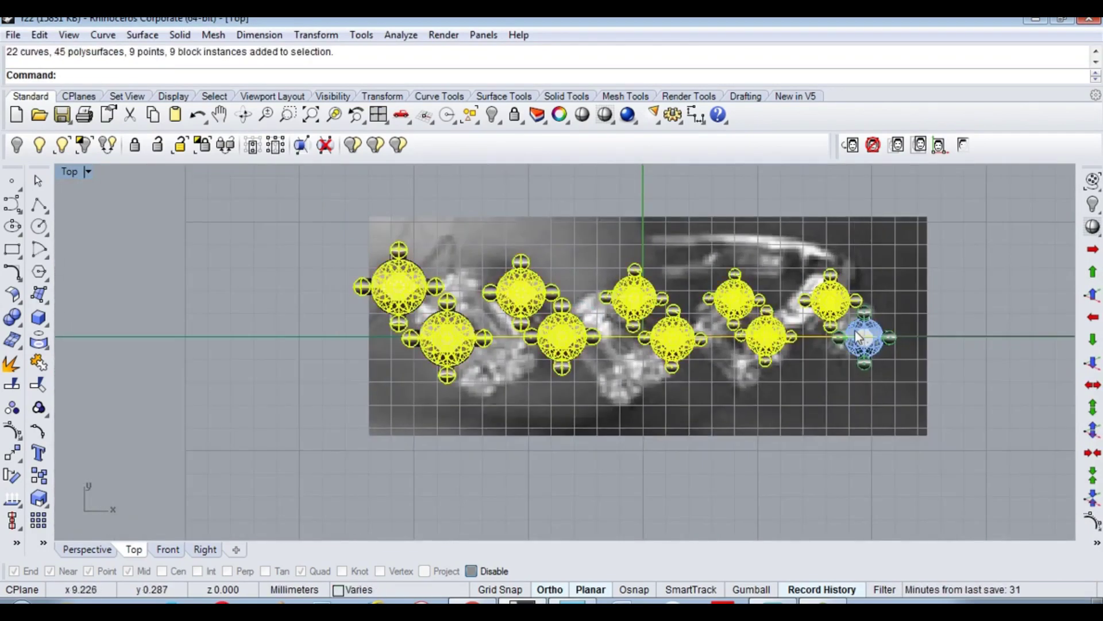
{"action": "key", "text": "ctrl+F4"}
Step: Group the heads, flow them onto the ring circle, hide the originals, then undo the wrap
{"action": "key", "text": "ctrl+g"}
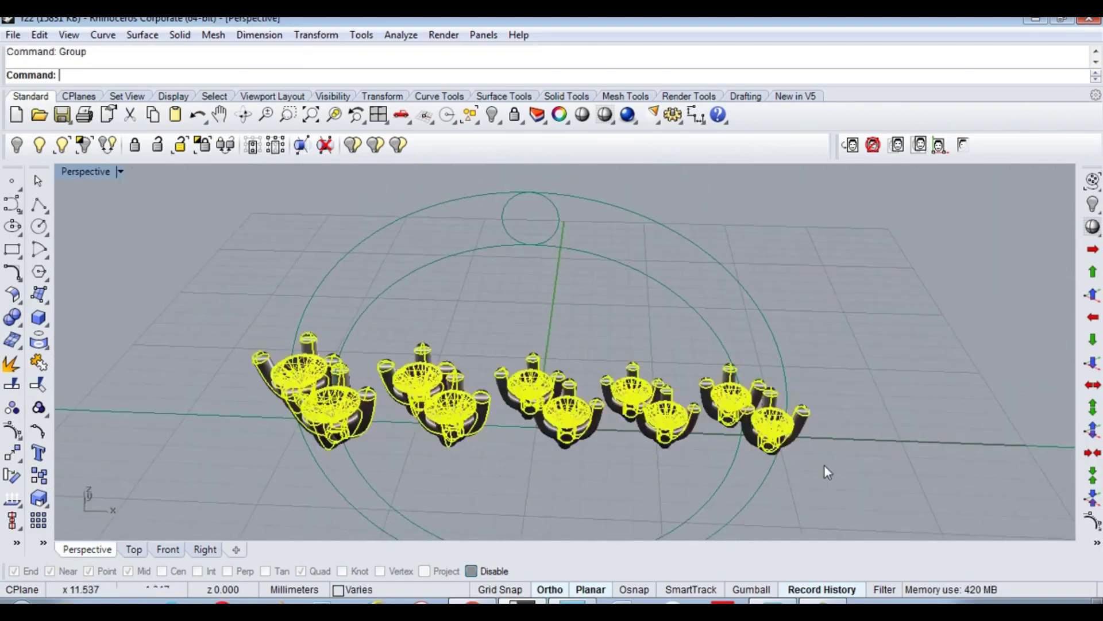
{"action": "right_click_drag", "start_coordinate": [782, 407], "coordinate": [763, 446]}
{"action": "type", "text": "flow"}
{"action": "key", "text": "Return"}
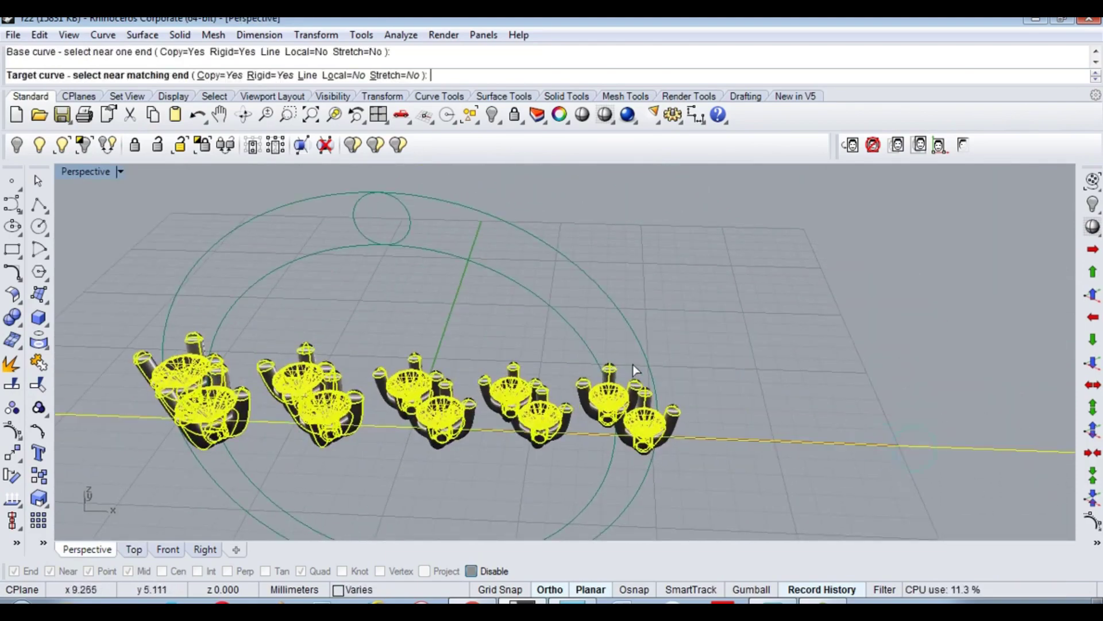
{"action": "left_click", "coordinate": [632, 365]}
{"action": "key", "text": "ctrl+h"}
{"action": "mouse_move", "coordinate": [571, 332]}
{"action": "right_mouse_down"}
{"action": "mouse_move", "coordinate": [595, 349]}
{"action": "mouse_move", "coordinate": [774, 358]}
{"action": "right_mouse_up"}
{"action": "key", "text": "ctrl+z"}
{"action": "left_click", "coordinate": [631, 382]}
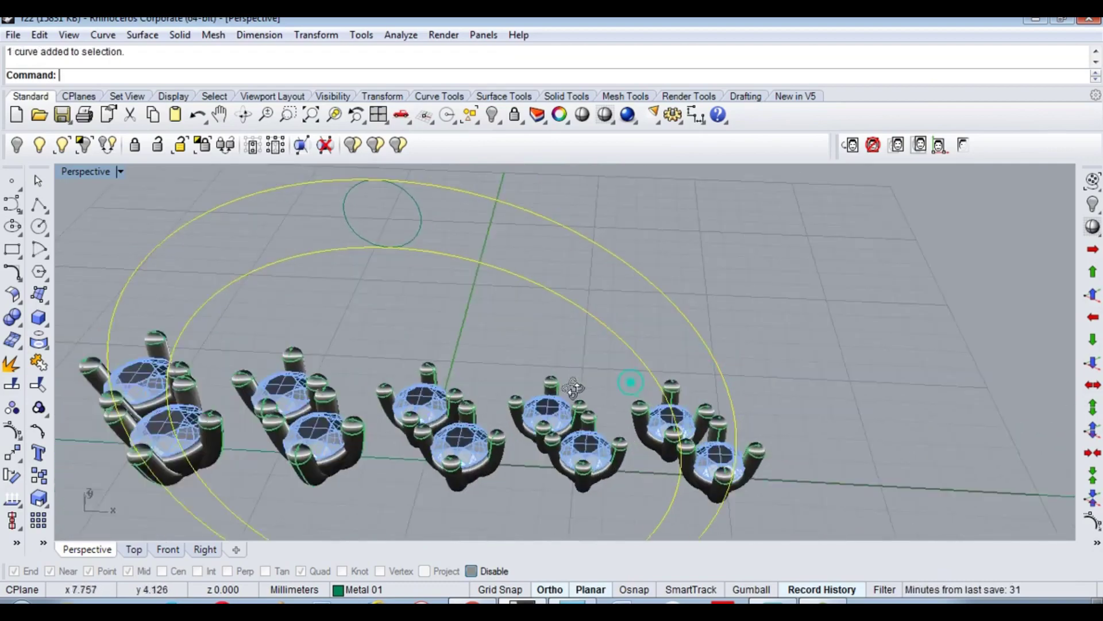
{"action": "mouse_move", "coordinate": [573, 389]}
{"action": "right_mouse_down"}
{"action": "mouse_move", "coordinate": [613, 339]}
{"action": "mouse_move", "coordinate": [580, 353]}
{"action": "mouse_move", "coordinate": [556, 452]}
{"action": "mouse_move", "coordinate": [598, 413]}
{"action": "mouse_move", "coordinate": [608, 448]}
{"action": "mouse_move", "coordinate": [582, 432]}
{"action": "right_mouse_up"}
{"action": "scroll", "coordinate": [578, 436], "scroll_direction": "up", "scroll_amount": 5}
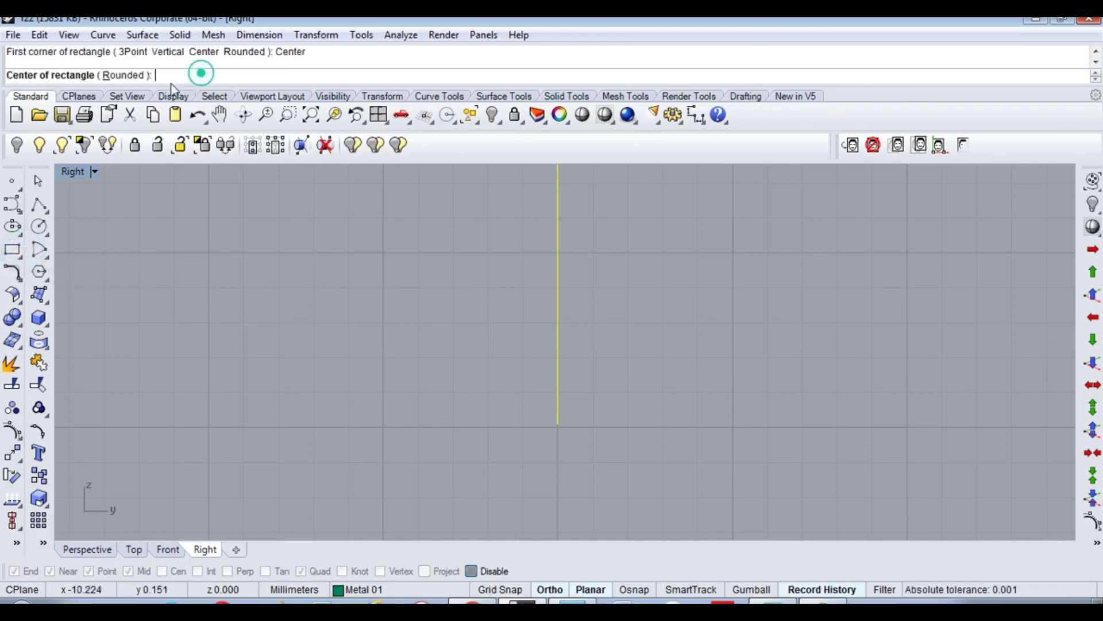
Step: Move the rounded band profile so its top snaps onto the rail junction
{"action": "left_click", "coordinate": [596, 451]}
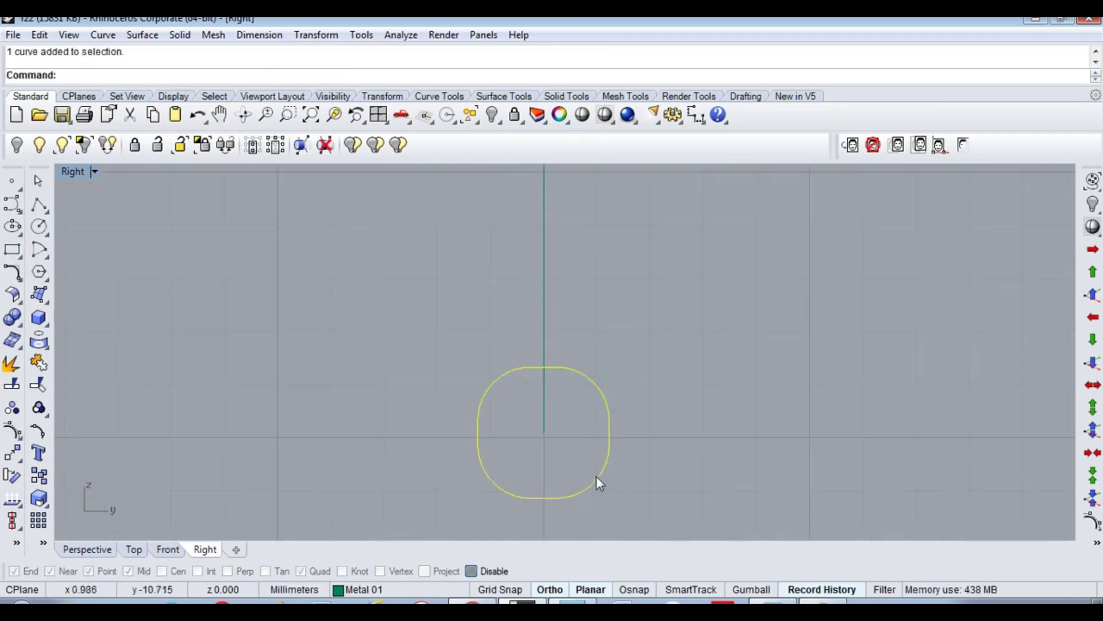
{"action": "key", "text": "ctrl+F4"}
{"action": "right_click_drag", "start_coordinate": [551, 449], "coordinate": [621, 447]}
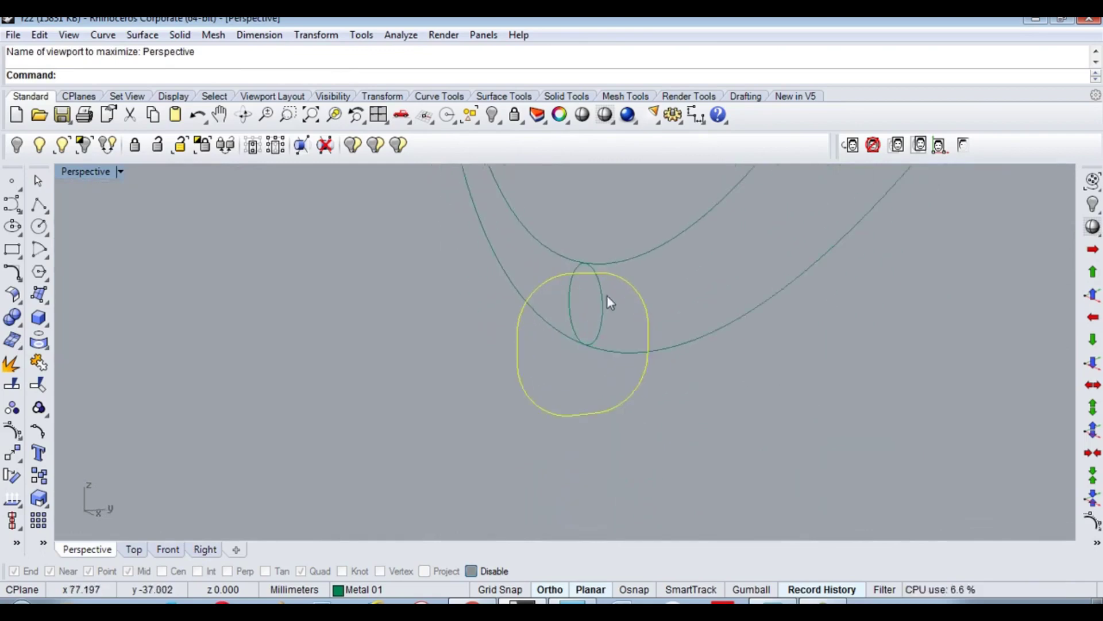
{"action": "scroll", "coordinate": [609, 302], "scroll_direction": "up", "scroll_amount": 3}
{"action": "type", "text": "move"}
{"action": "key", "text": "Return"}
{"action": "left_click", "coordinate": [553, 260]}
{"action": "left_click", "coordinate": [557, 232]}
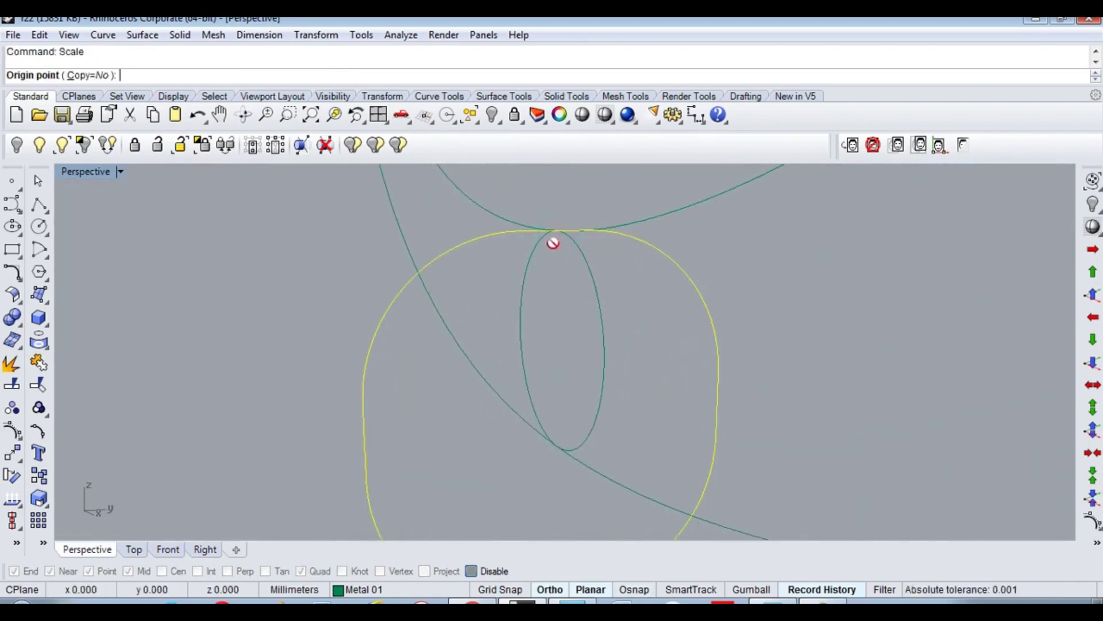
Step: Scale the profile down from the rail junction to the small ellipse's height
{"action": "left_click", "coordinate": [553, 241]}
{"action": "left_click", "coordinate": [570, 524]}
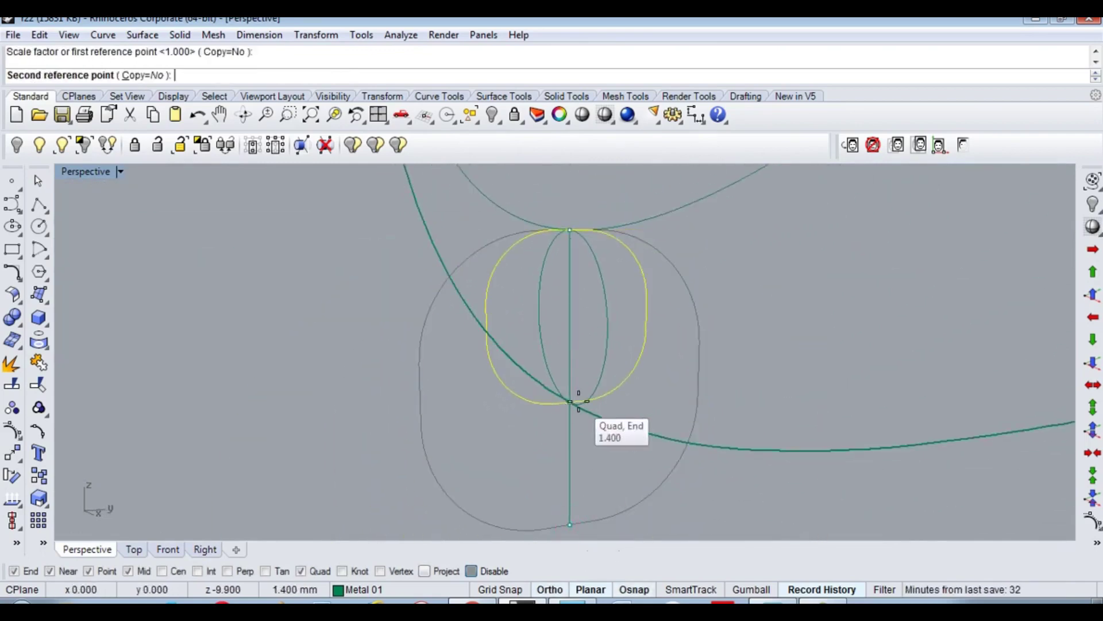
{"action": "left_click", "coordinate": [571, 402]}
{"action": "scroll", "coordinate": [505, 384], "scroll_direction": "down", "scroll_amount": 2}
{"action": "mouse_move", "coordinate": [504, 384]}
{"action": "right_mouse_down"}
{"action": "mouse_move", "coordinate": [509, 411]}
{"action": "mouse_move", "coordinate": [439, 398]}
{"action": "mouse_move", "coordinate": [517, 373]}
{"action": "right_mouse_up"}
{"action": "left_click", "coordinate": [579, 345]}
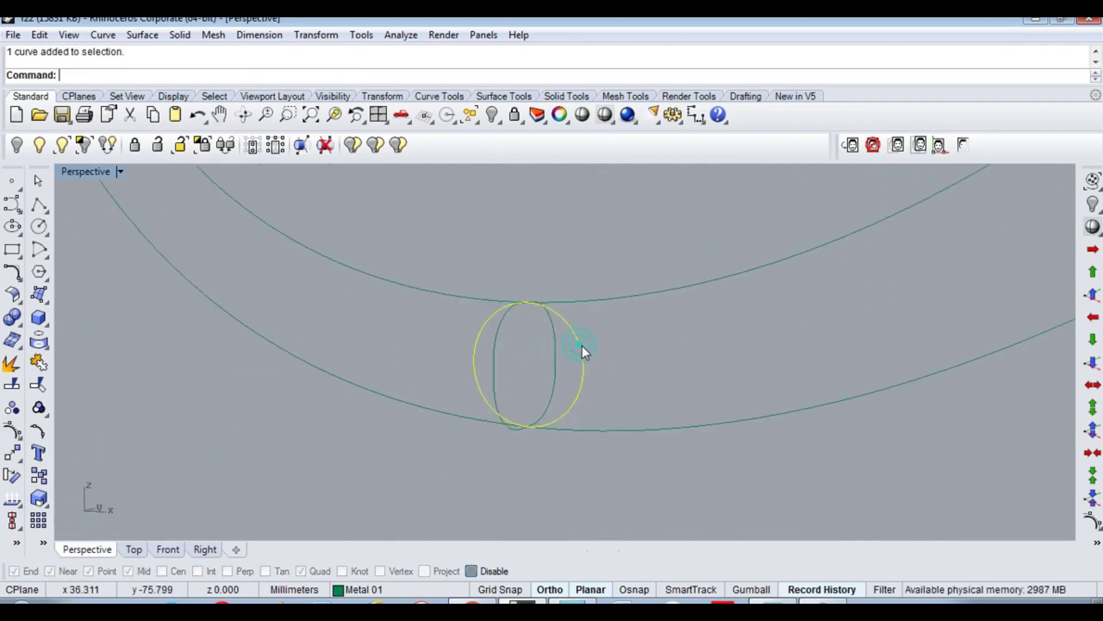
{"action": "scroll", "coordinate": [530, 428], "scroll_direction": "down", "scroll_amount": 3}
{"action": "mouse_move", "coordinate": [530, 428]}
{"action": "right_mouse_down"}
{"action": "mouse_move", "coordinate": [647, 377]}
{"action": "mouse_move", "coordinate": [680, 402]}
{"action": "mouse_move", "coordinate": [492, 394]}
{"action": "mouse_move", "coordinate": [553, 394]}
{"action": "right_mouse_up"}
{"action": "scroll", "coordinate": [526, 413], "scroll_direction": "up", "scroll_amount": 5}
{"action": "scroll", "coordinate": [526, 412], "scroll_direction": "down", "scroll_amount": 5}
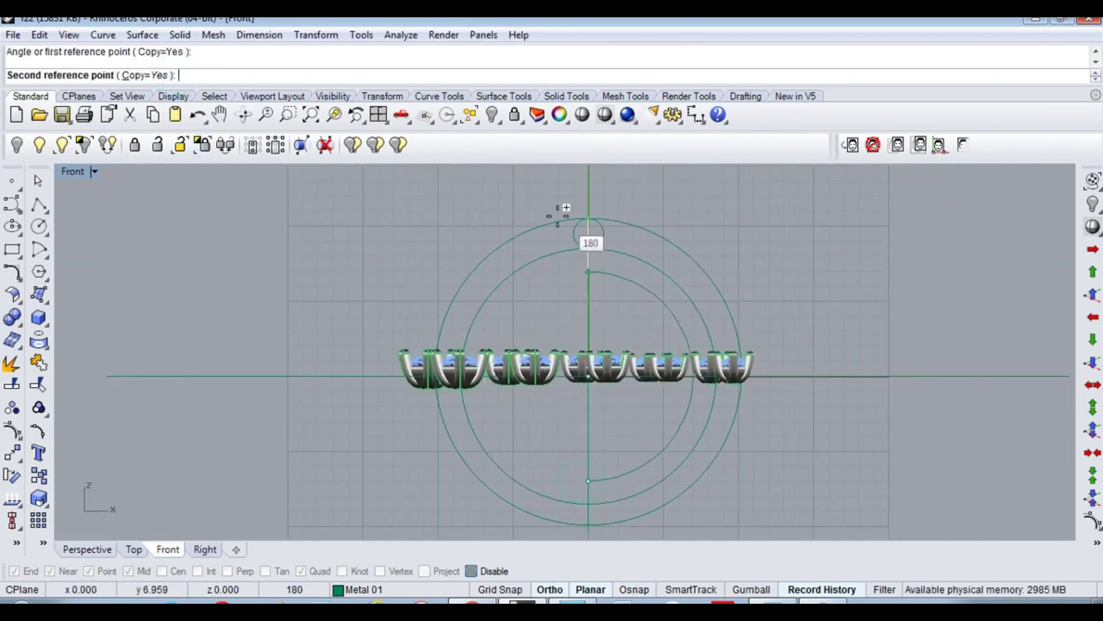
{"action": "scroll", "coordinate": [533, 223], "scroll_direction": "up", "scroll_amount": 5}
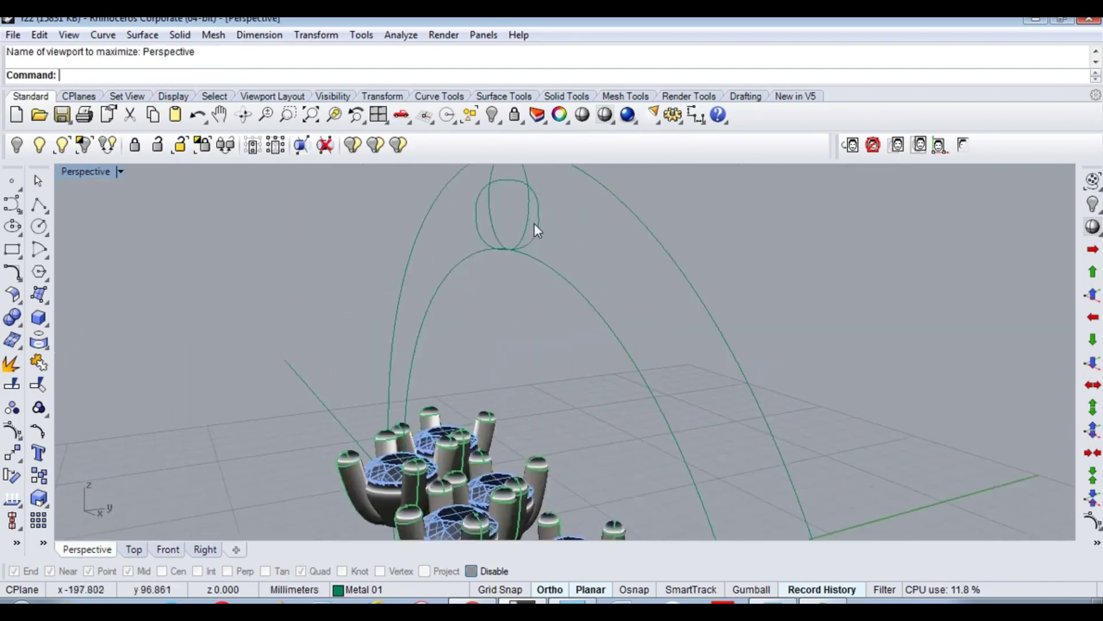
Step: Scale the small profile up to its final size and restore the hidden circle
{"action": "type", "text": "scale"}
{"action": "key", "text": "Return"}
{"action": "left_click", "coordinate": [508, 248]}
{"action": "mouse_move", "coordinate": [508, 254]}
{"action": "right_mouse_down"}
{"action": "mouse_move", "coordinate": [561, 250]}
{"action": "mouse_move", "coordinate": [560, 430]}
{"action": "mouse_move", "coordinate": [697, 407]}
{"action": "mouse_move", "coordinate": [720, 338]}
{"action": "mouse_move", "coordinate": [654, 330]}
{"action": "right_mouse_up"}
{"action": "left_click", "coordinate": [526, 274]}
{"action": "key", "text": "ctrl+h"}
{"action": "key", "text": "ctrl+h"}
{"action": "key", "text": "ctrl+z"}
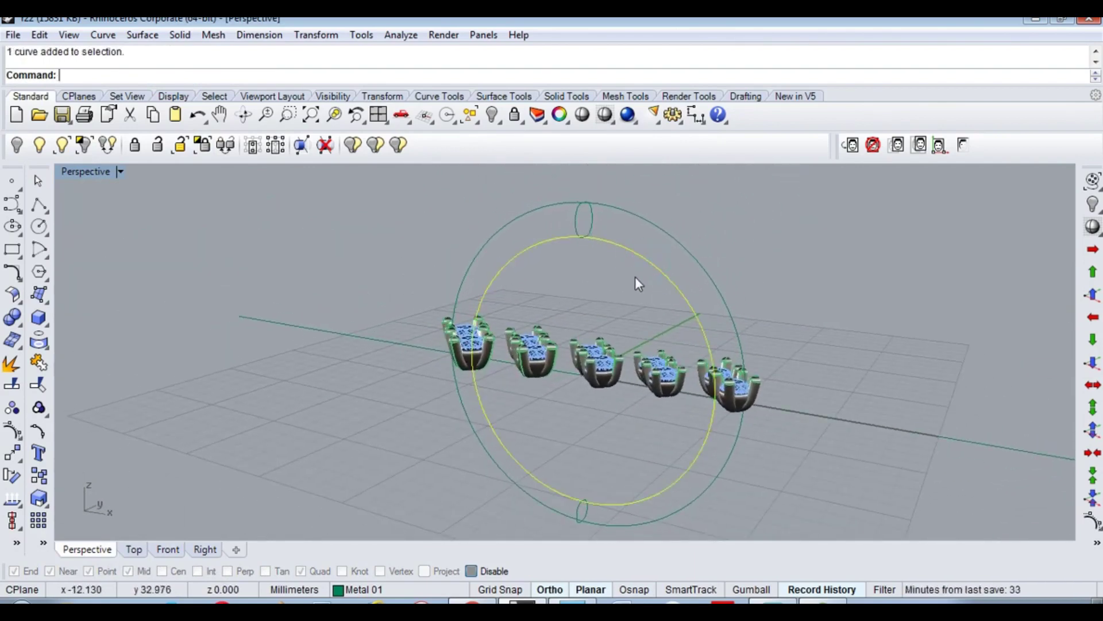
{"action": "right_click_drag", "start_coordinate": [648, 281], "coordinate": [581, 371]}
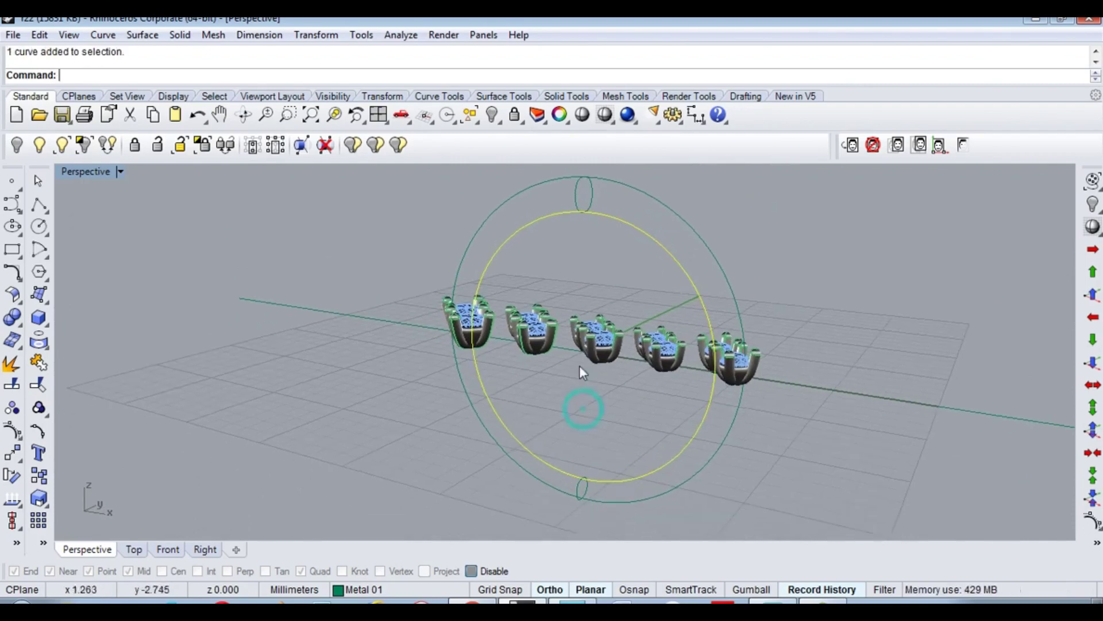
Step: Sweep both band profiles along the ring circle with Sweep 1 Rail to form the closed band
{"action": "left_click", "coordinate": [18, 320]}
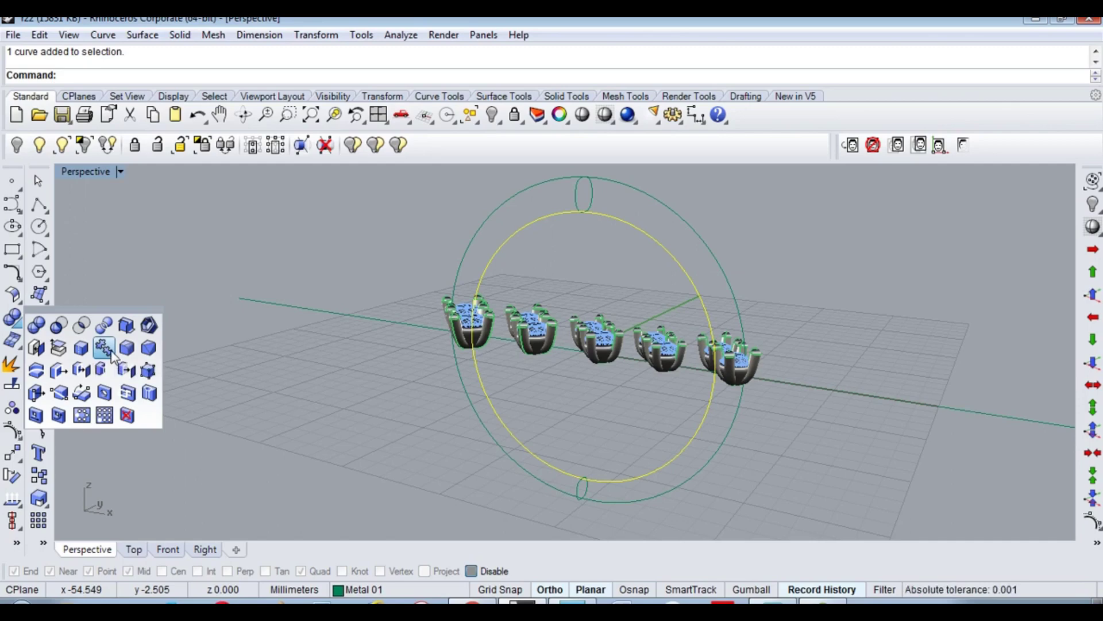
{"action": "left_click", "coordinate": [39, 296]}
{"action": "left_click", "coordinate": [63, 394]}
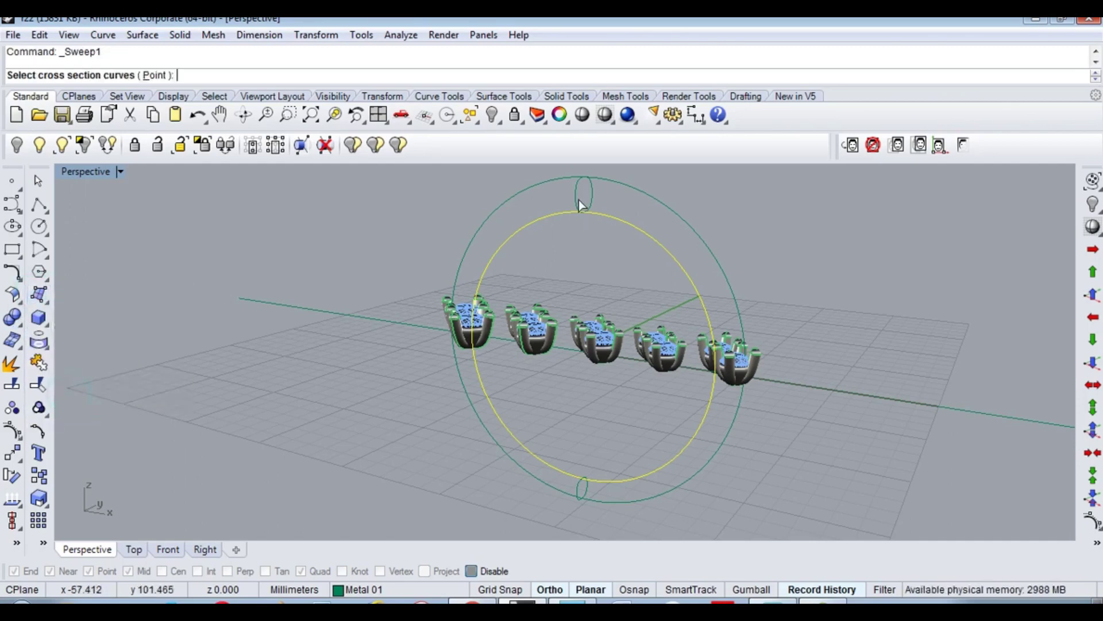
{"action": "key", "text": "Return"}
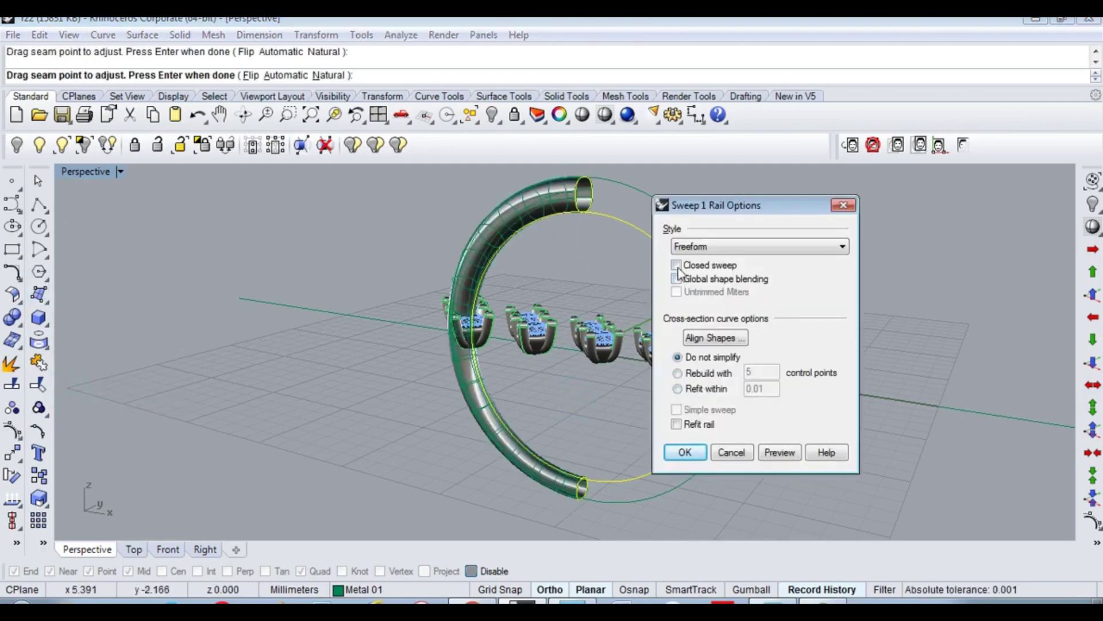
{"action": "left_click", "coordinate": [685, 452]}
{"action": "mouse_move", "coordinate": [685, 452]}
{"action": "right_mouse_down"}
{"action": "mouse_move", "coordinate": [501, 217]}
{"action": "mouse_move", "coordinate": [545, 321]}
{"action": "mouse_move", "coordinate": [576, 323]}
{"action": "mouse_move", "coordinate": [590, 254]}
{"action": "right_mouse_up"}
{"action": "left_click_drag", "start_coordinate": [591, 254], "coordinate": [540, 312]}
Step: Flow the selected stone heads from the straight base line onto the ring rail
{"action": "right_click_drag", "start_coordinate": [540, 312], "coordinate": [701, 395]}
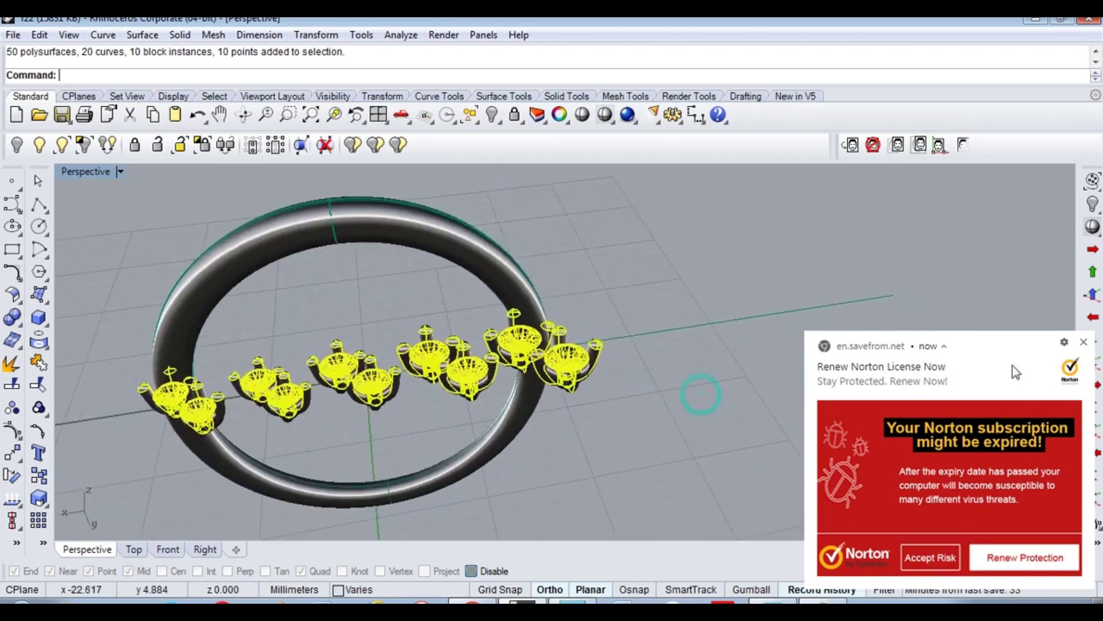
{"action": "left_click", "coordinate": [1084, 343]}
{"action": "scroll", "coordinate": [598, 308], "scroll_direction": "up", "scroll_amount": 5}
{"action": "key", "text": "ctrl+alt+w"}
{"action": "type", "text": "flow"}
{"action": "key", "text": "Return"}
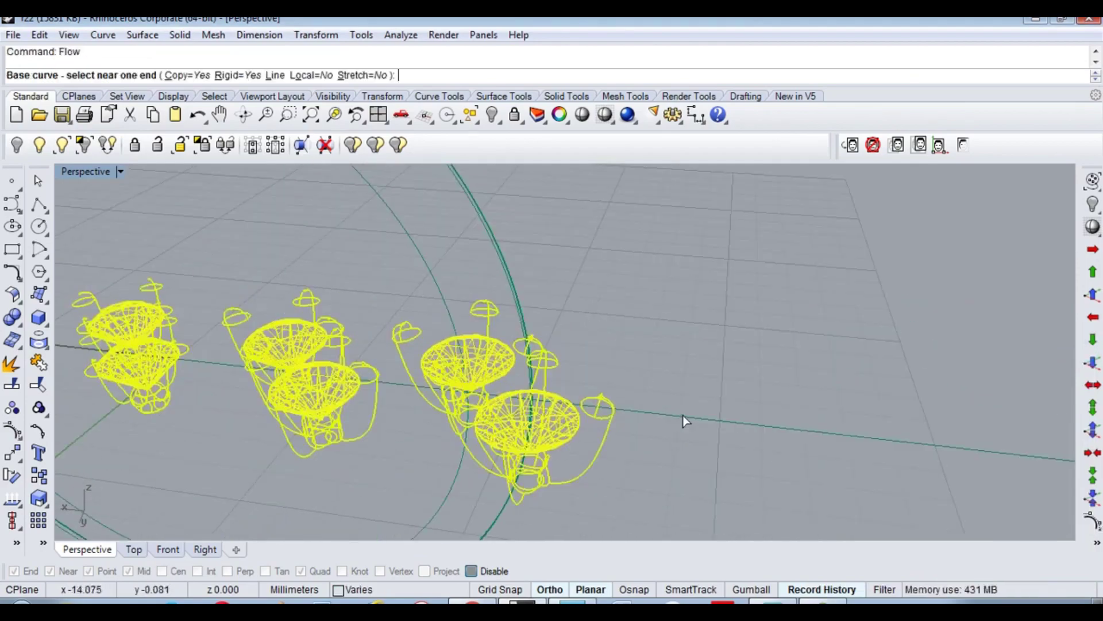
{"action": "left_click", "coordinate": [683, 416]}
{"action": "left_click", "coordinate": [505, 275]}
Step: Hide the original straight heads and view the wrapped ring shaded
{"action": "scroll", "coordinate": [505, 275], "scroll_direction": "down", "scroll_amount": 5}
{"action": "key", "text": "ctrl+h"}
{"action": "mouse_move", "coordinate": [505, 275]}
{"action": "right_mouse_down"}
{"action": "mouse_move", "coordinate": [494, 296]}
{"action": "mouse_move", "coordinate": [613, 274]}
{"action": "mouse_move", "coordinate": [598, 402]}
{"action": "right_mouse_up"}
{"action": "key", "text": "ctrl+alt+s"}
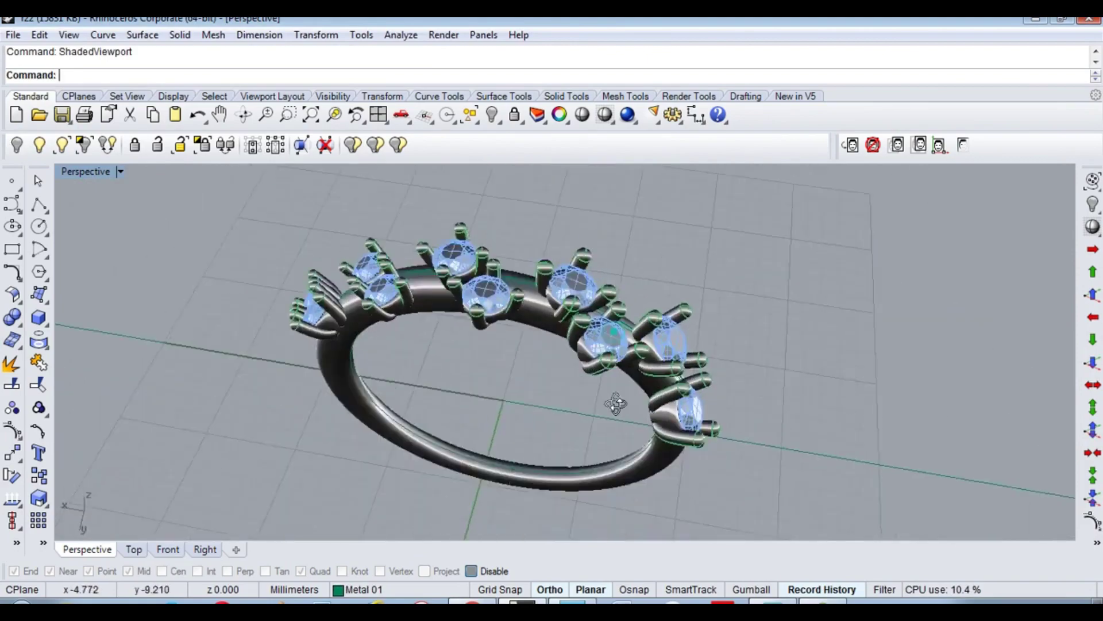
Step: In the Top view, move all the heads down onto the band
{"action": "key", "text": "ctrl+F1"}
{"action": "key", "text": "ctrl+a"}
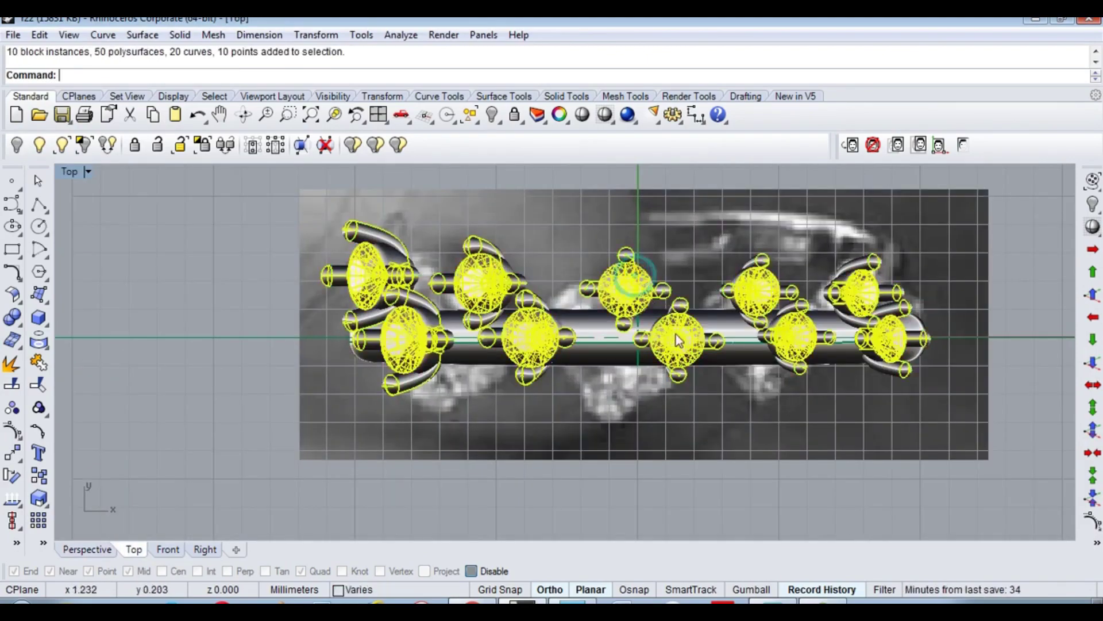
{"action": "type", "text": "move"}
{"action": "key", "text": "Return"}
{"action": "left_click", "coordinate": [680, 342]}
{"action": "left_click", "coordinate": [692, 241]}
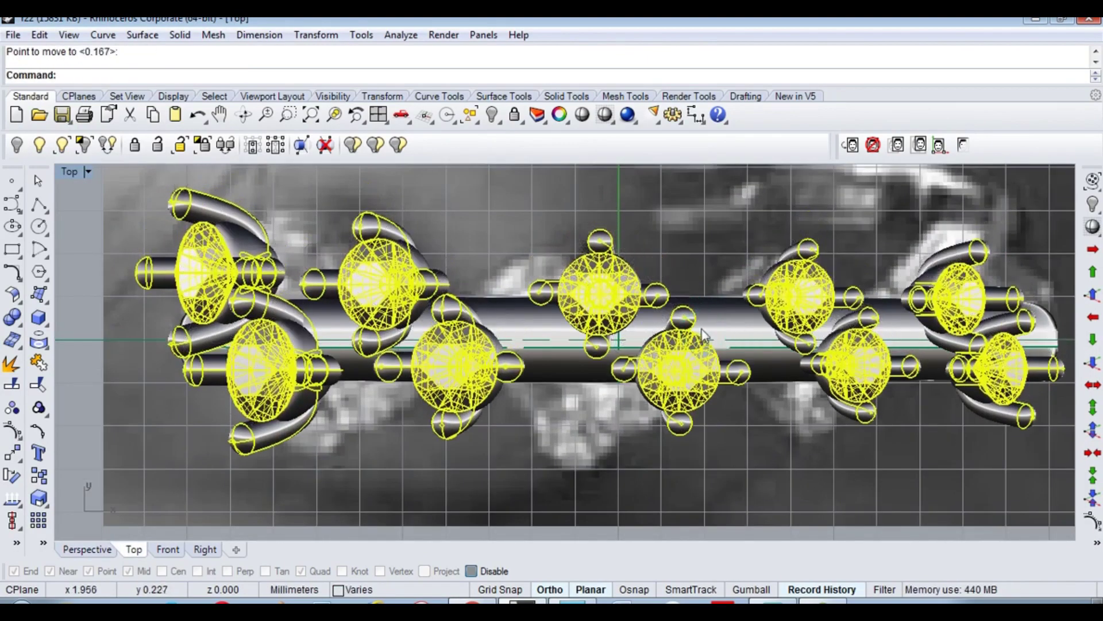
{"action": "scroll", "coordinate": [692, 236], "scroll_direction": "up", "scroll_amount": 4}
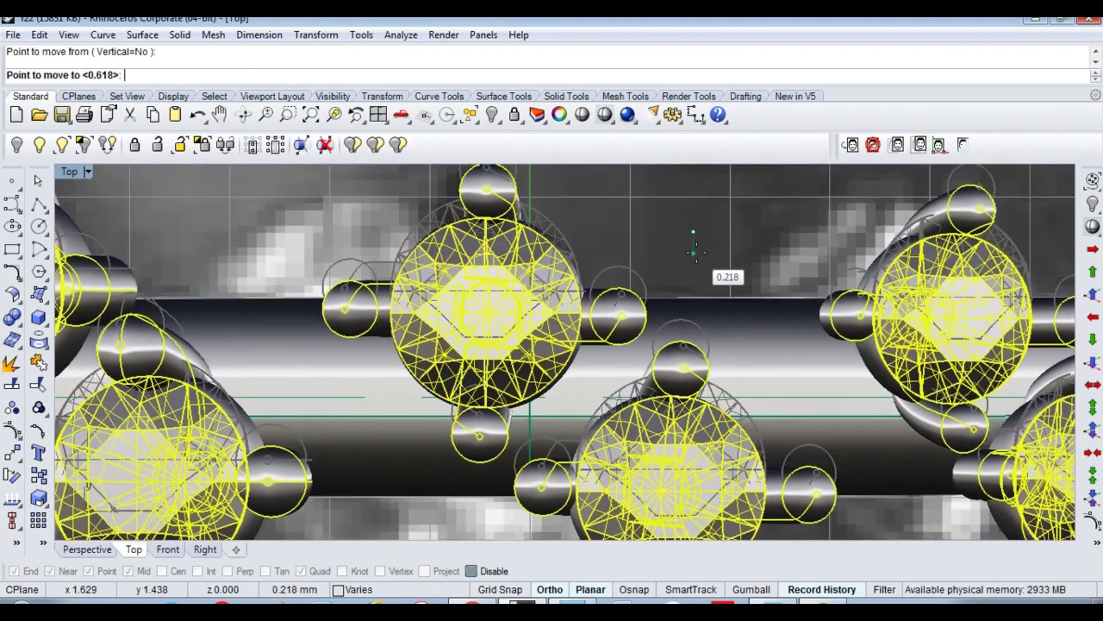
{"action": "left_click", "coordinate": [698, 257]}
Step: Delete the wrapped heads and restore the straight heads for another attempt
{"action": "key", "text": "ctrl+F4"}
{"action": "mouse_move", "coordinate": [709, 232]}
{"action": "right_mouse_down"}
{"action": "mouse_move", "coordinate": [635, 381]}
{"action": "mouse_move", "coordinate": [784, 300]}
{"action": "mouse_move", "coordinate": [804, 363]}
{"action": "mouse_move", "coordinate": [788, 381]}
{"action": "right_mouse_up"}
{"action": "key", "text": "ctrl+a"}
{"action": "key", "text": "Delete"}
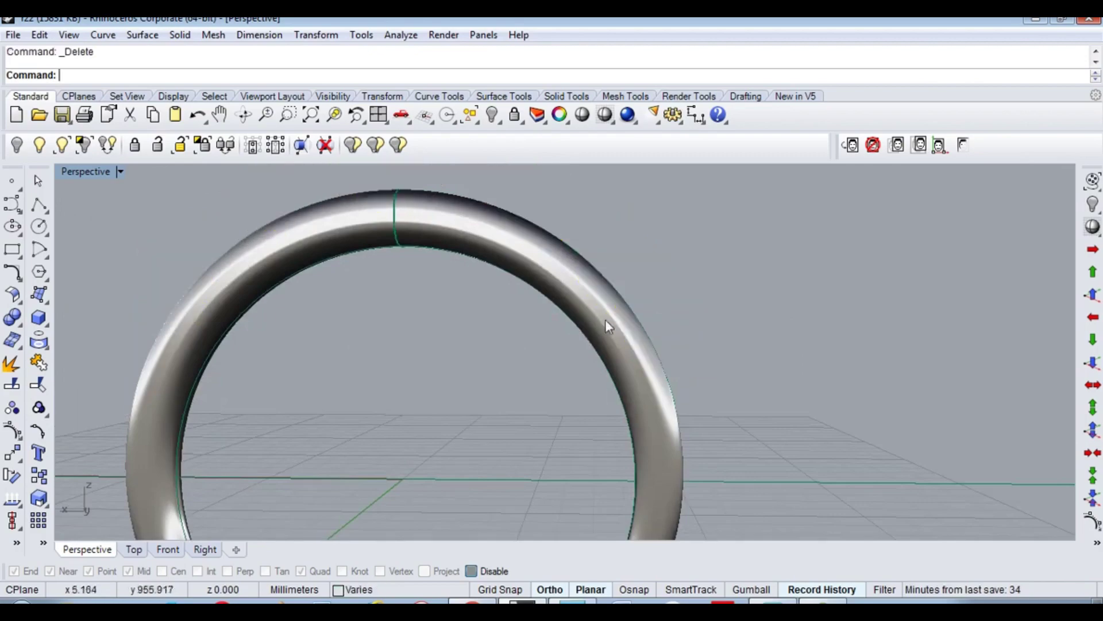
{"action": "key", "text": "ctrl+z"}
{"action": "key", "text": "ctrl+a"}
Step: Start moving the straight heads in the Front view, then cancel the move
{"action": "key", "text": "ctrl+F2"}
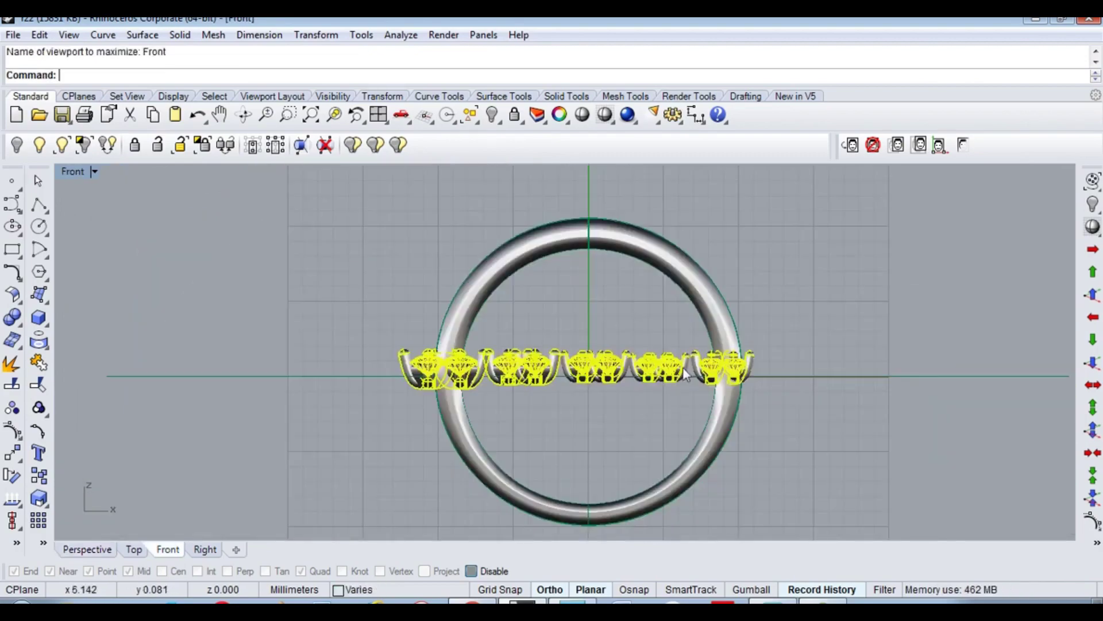
{"action": "scroll", "coordinate": [684, 362], "scroll_direction": "up", "scroll_amount": 5}
{"action": "type", "text": "m"}
{"action": "key", "text": "Return"}
{"action": "left_click", "coordinate": [685, 358]}
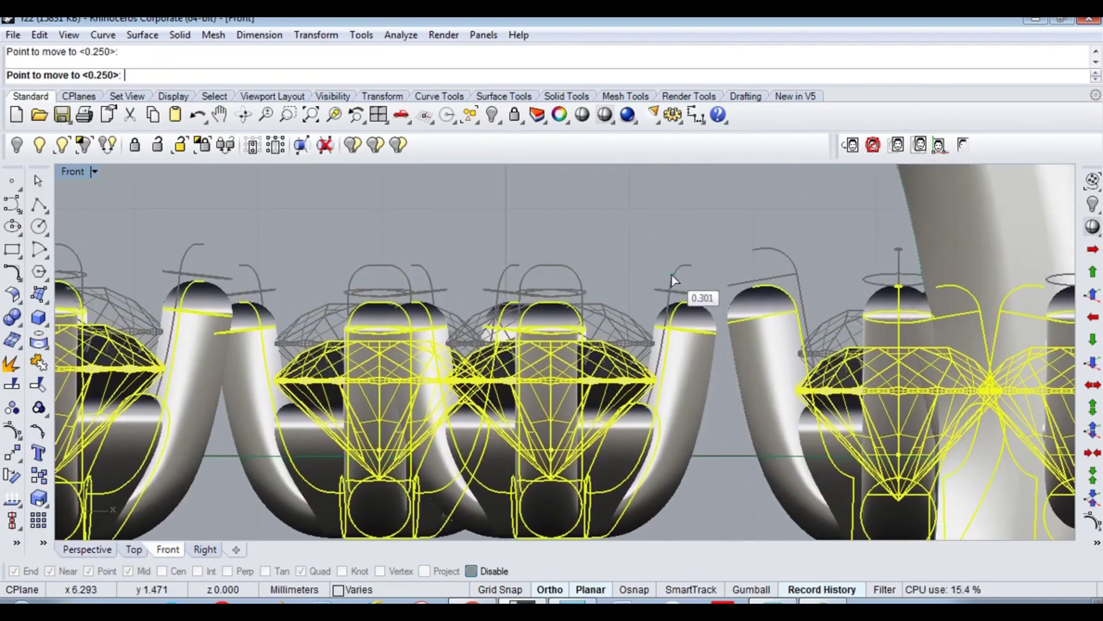
{"action": "key", "text": "ctrl+F4"}
{"action": "key", "text": "ctrl+alt+w"}
{"action": "scroll", "coordinate": [626, 310], "scroll_direction": "up", "scroll_amount": 5}
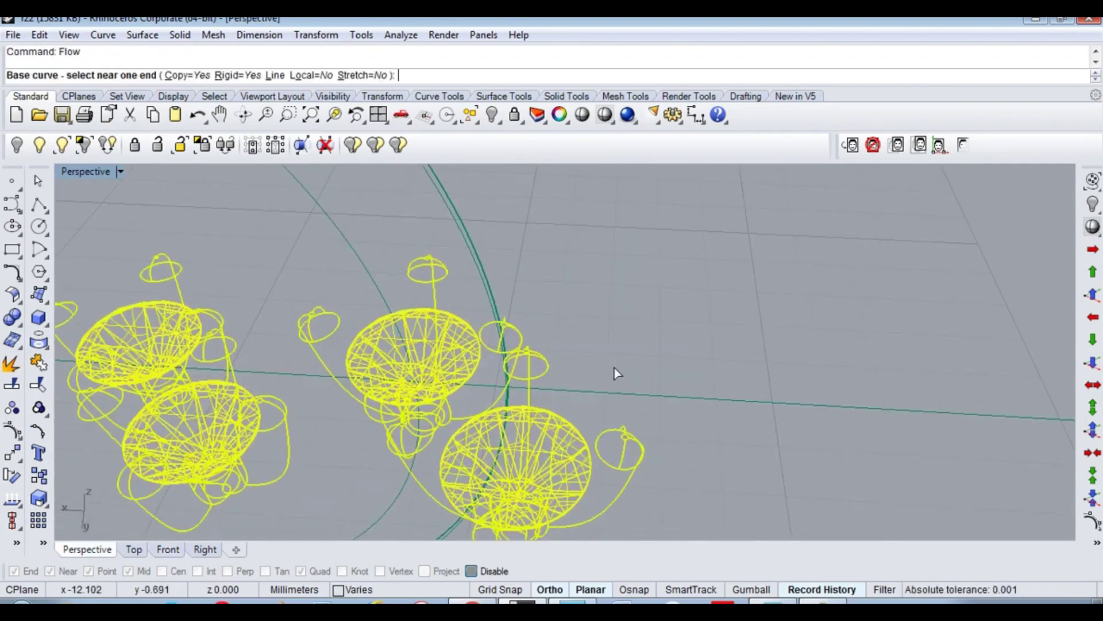
{"action": "key", "text": "Escape"}
Step: Hide the straight heads to check the shaded ring, then bring them back in Top wireframe view
{"action": "key", "text": "ctrl+h"}
{"action": "scroll", "coordinate": [494, 287], "scroll_direction": "down", "scroll_amount": 5}
{"action": "key", "text": "ctrl+alt+s"}
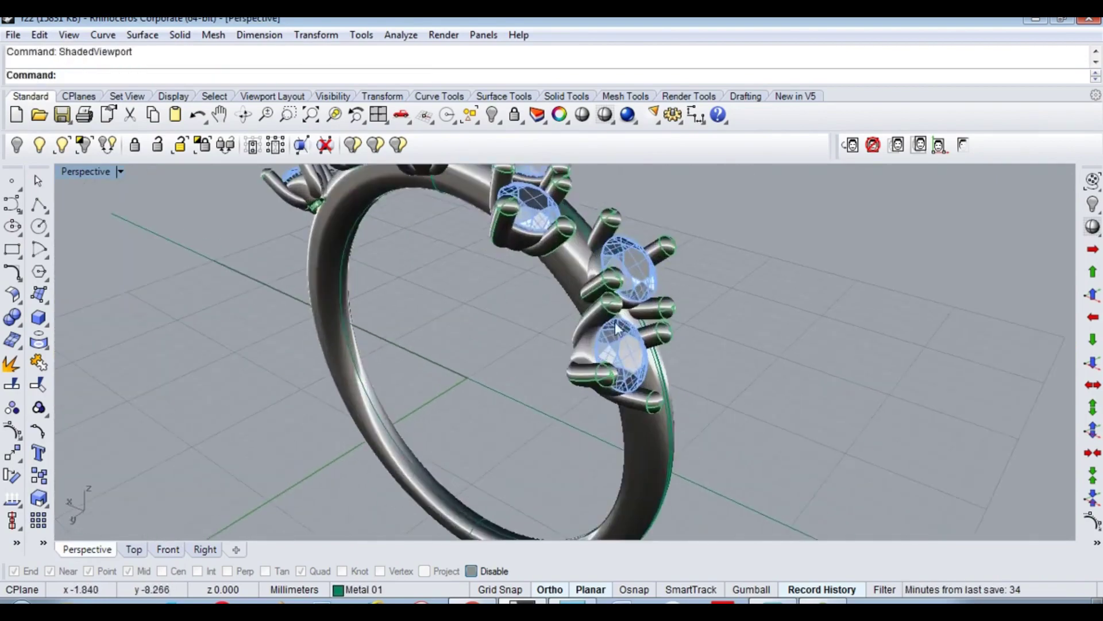
{"action": "scroll", "coordinate": [507, 347], "scroll_direction": "up", "scroll_amount": 5}
{"action": "scroll", "coordinate": [507, 348], "scroll_direction": "down", "scroll_amount": 5}
{"action": "key", "text": "ctrl+z"}
{"action": "key", "text": "ctrl+F1"}
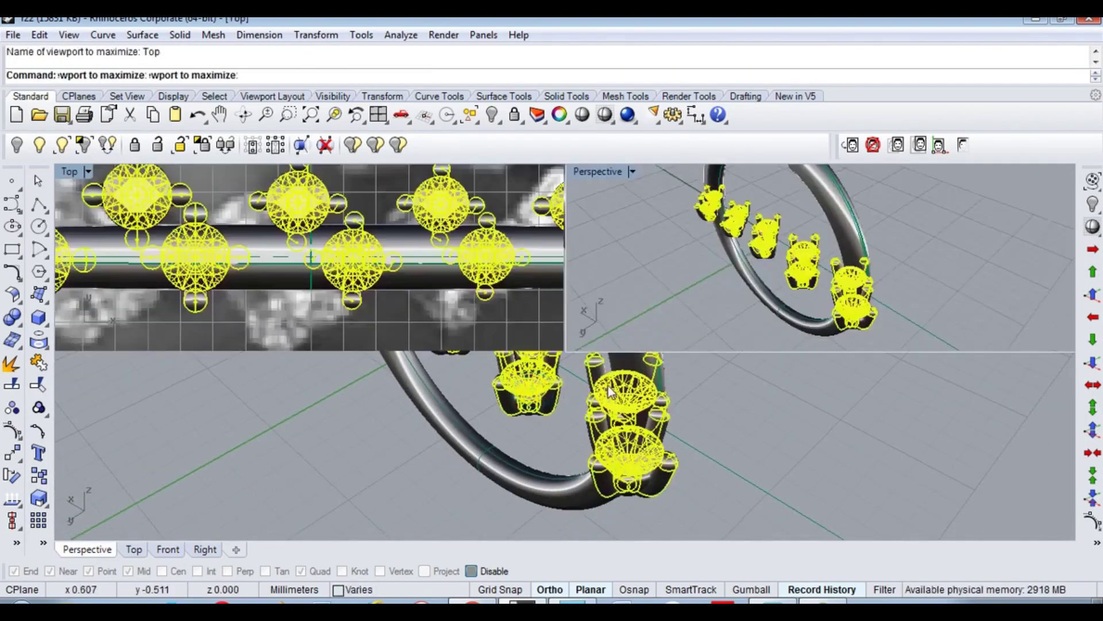
{"action": "key", "text": "ctrl+alt+w"}
Step: Move the selected heads into their new position in the Top view
{"action": "left_click_drag", "start_coordinate": [564, 353], "coordinate": [474, 391]}
{"action": "key", "text": "ctrl+alt+s"}
{"action": "scroll", "coordinate": [474, 391], "scroll_direction": "up", "scroll_amount": 5}
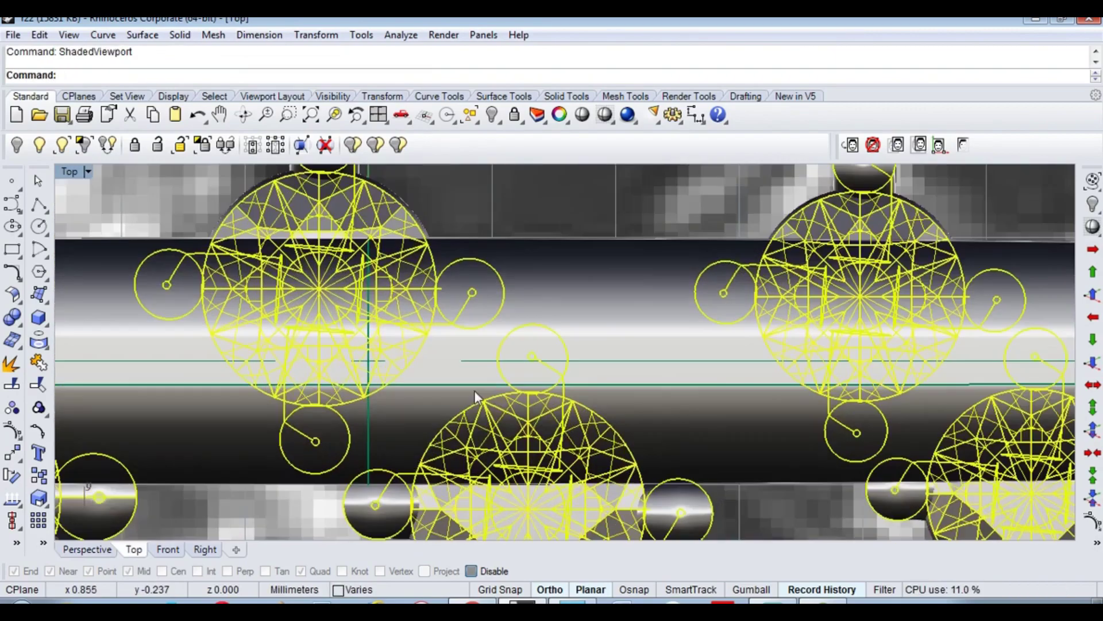
{"action": "key", "text": "ctrl+alt+w"}
{"action": "key", "text": "Return"}
{"action": "left_click", "coordinate": [547, 342]}
{"action": "key", "text": "Escape"}
{"action": "key", "text": "ctrl+alt+s"}
{"action": "scroll", "coordinate": [529, 348], "scroll_direction": "down", "scroll_amount": 5}
{"action": "scroll", "coordinate": [557, 260], "scroll_direction": "up", "scroll_amount": 5}
{"action": "type", "text": "s"}
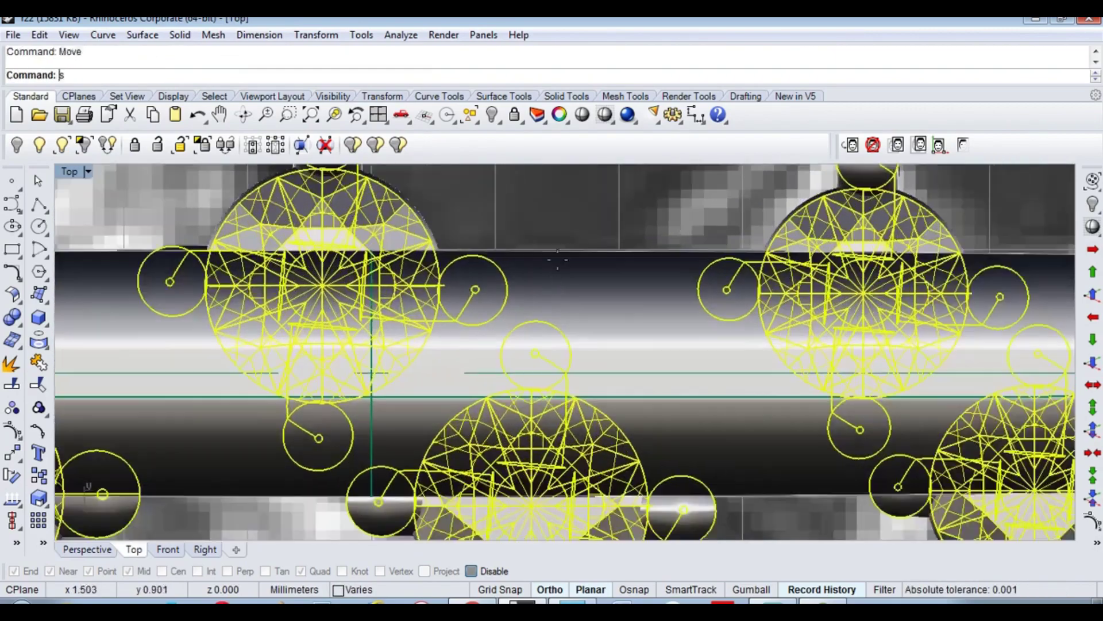
{"action": "key", "text": "Escape"}
{"action": "scroll", "coordinate": [536, 237], "scroll_direction": "down", "scroll_amount": 5}
Step: Select the ring curve, hide the heads and orbit the shaded ring in Perspective
{"action": "key", "text": "ctrl+F4"}
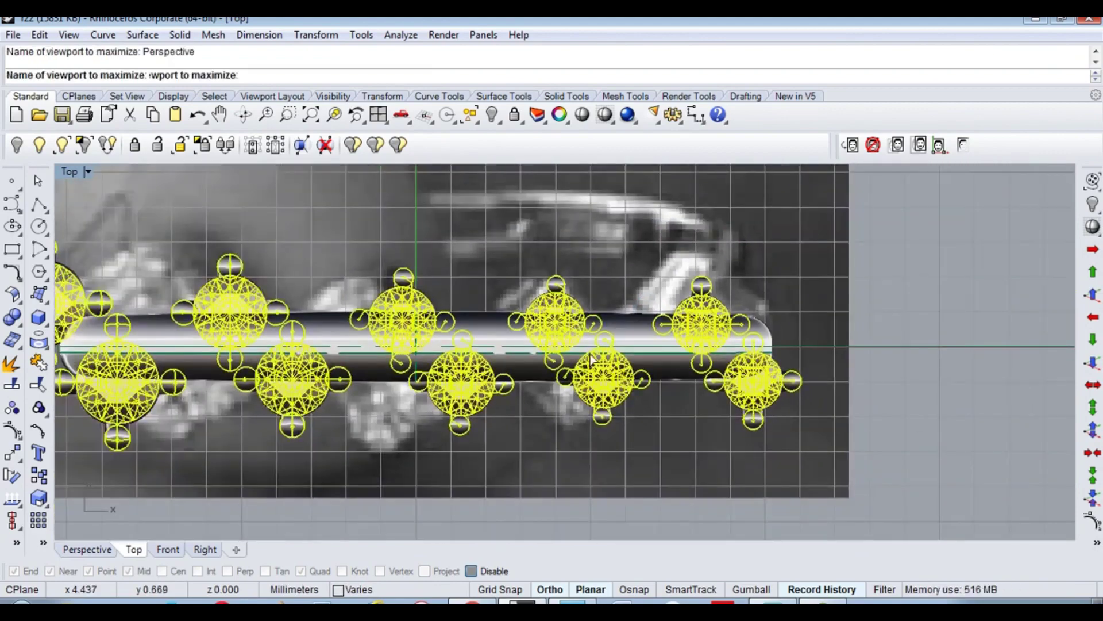
{"action": "key", "text": "ctrl+alt+w"}
{"action": "scroll", "coordinate": [669, 419], "scroll_direction": "up", "scroll_amount": 3}
{"action": "left_click", "coordinate": [629, 328]}
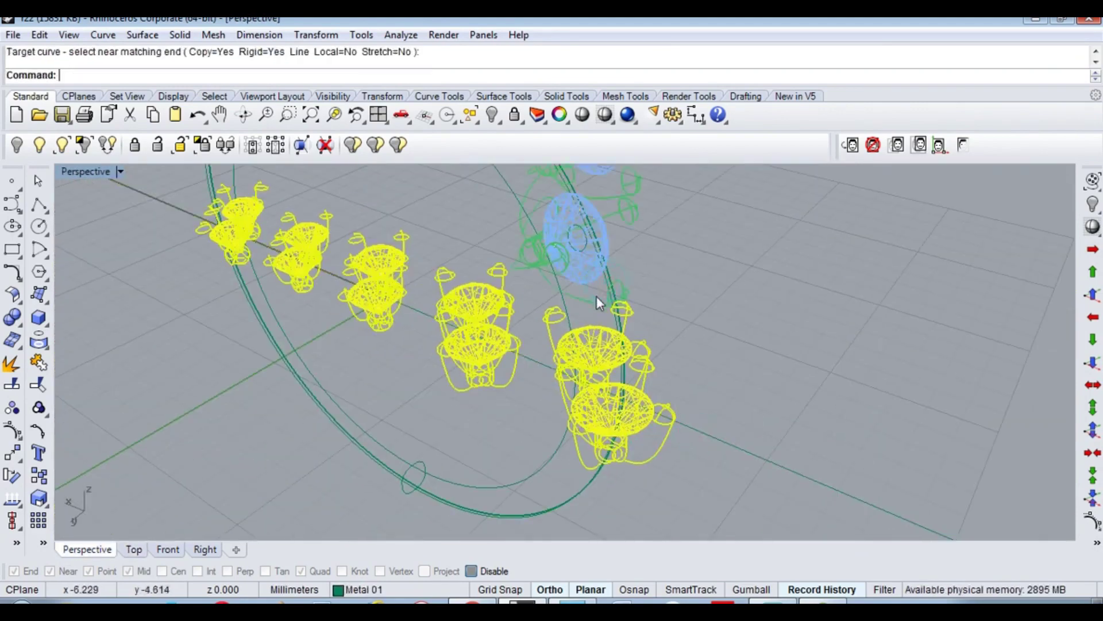
{"action": "key", "text": "ctrl+h"}
{"action": "scroll", "coordinate": [477, 316], "scroll_direction": "down", "scroll_amount": 3}
{"action": "key", "text": "ctrl+alt+s"}
{"action": "right_click_drag", "start_coordinate": [477, 316], "coordinate": [513, 230]}
{"action": "scroll", "coordinate": [565, 343], "scroll_direction": "up", "scroll_amount": 3}
{"action": "mouse_move", "coordinate": [565, 343]}
{"action": "right_mouse_down"}
{"action": "mouse_move", "coordinate": [684, 408]}
{"action": "mouse_move", "coordinate": [778, 296]}
{"action": "mouse_move", "coordinate": [843, 302]}
{"action": "mouse_move", "coordinate": [458, 308]}
{"action": "mouse_move", "coordinate": [638, 382]}
{"action": "right_mouse_up"}
{"action": "scroll", "coordinate": [641, 398], "scroll_direction": "up", "scroll_amount": 3}
Step: Delete the old ring band surface
{"action": "scroll", "coordinate": [642, 397], "scroll_direction": "down", "scroll_amount": 3}
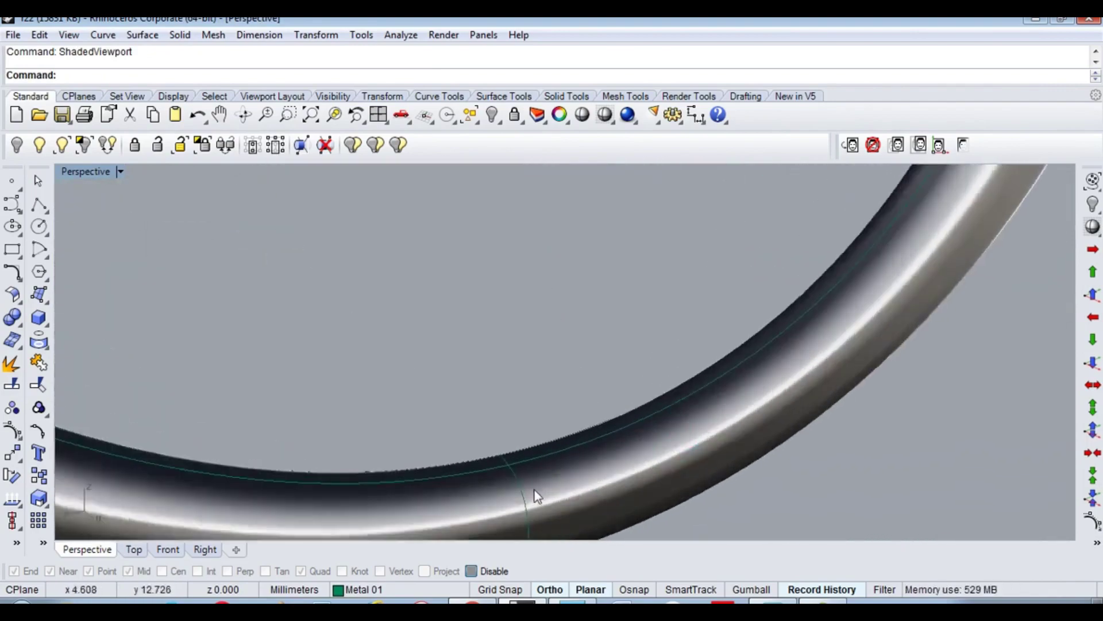
{"action": "scroll", "coordinate": [532, 493], "scroll_direction": "down", "scroll_amount": 3}
{"action": "mouse_move", "coordinate": [581, 407]}
{"action": "right_mouse_down"}
{"action": "mouse_move", "coordinate": [467, 295]}
{"action": "mouse_move", "coordinate": [408, 345]}
{"action": "mouse_move", "coordinate": [480, 362]}
{"action": "mouse_move", "coordinate": [721, 350]}
{"action": "right_mouse_up"}
{"action": "scroll", "coordinate": [592, 393], "scroll_direction": "up", "scroll_amount": 3}
{"action": "right_click_drag", "start_coordinate": [625, 395], "coordinate": [540, 425]}
{"action": "left_click", "coordinate": [598, 415]}
{"action": "key", "text": "Delete"}
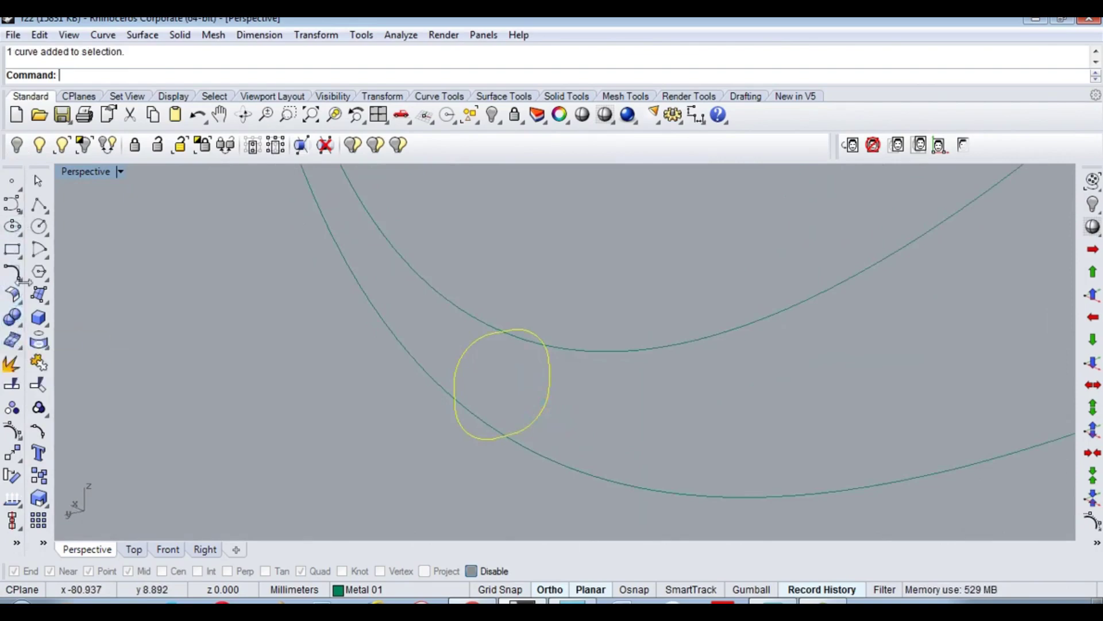
Step: Draw a first 2Point profile circle across the ring rail
{"action": "left_click", "coordinate": [194, 76]}
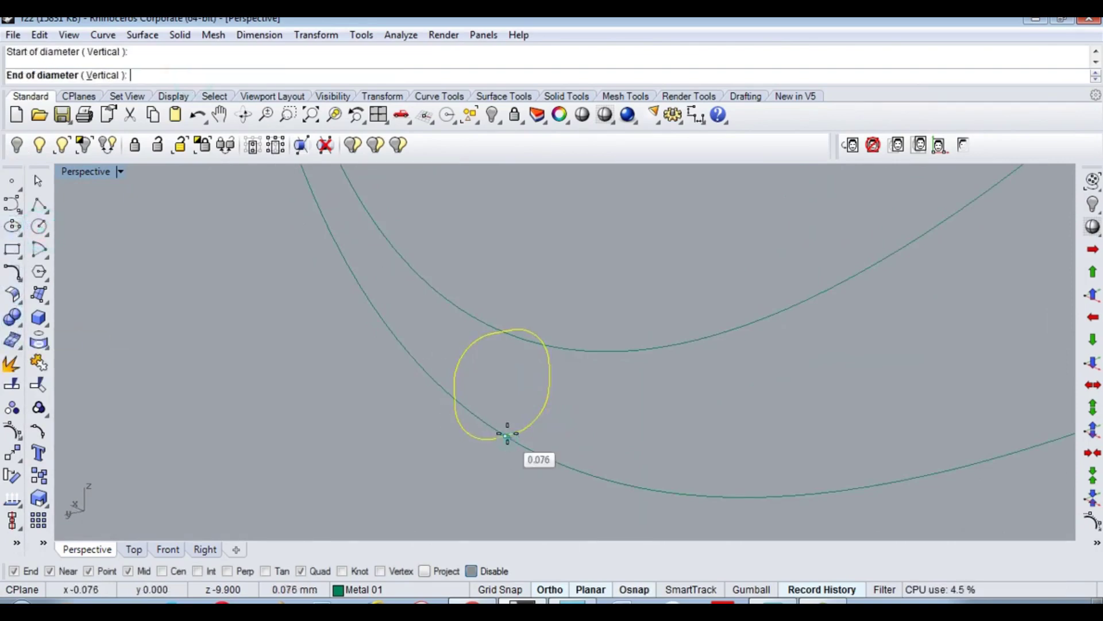
{"action": "left_click", "coordinate": [503, 334]}
{"action": "right_click_drag", "start_coordinate": [504, 344], "coordinate": [493, 383]}
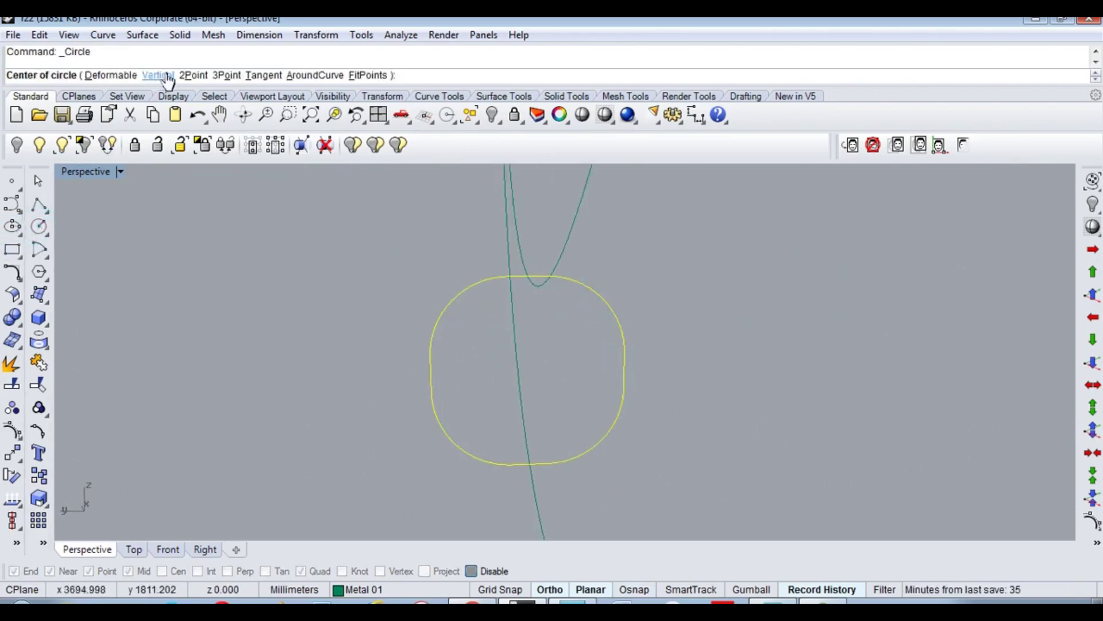
{"action": "left_click", "coordinate": [528, 463]}
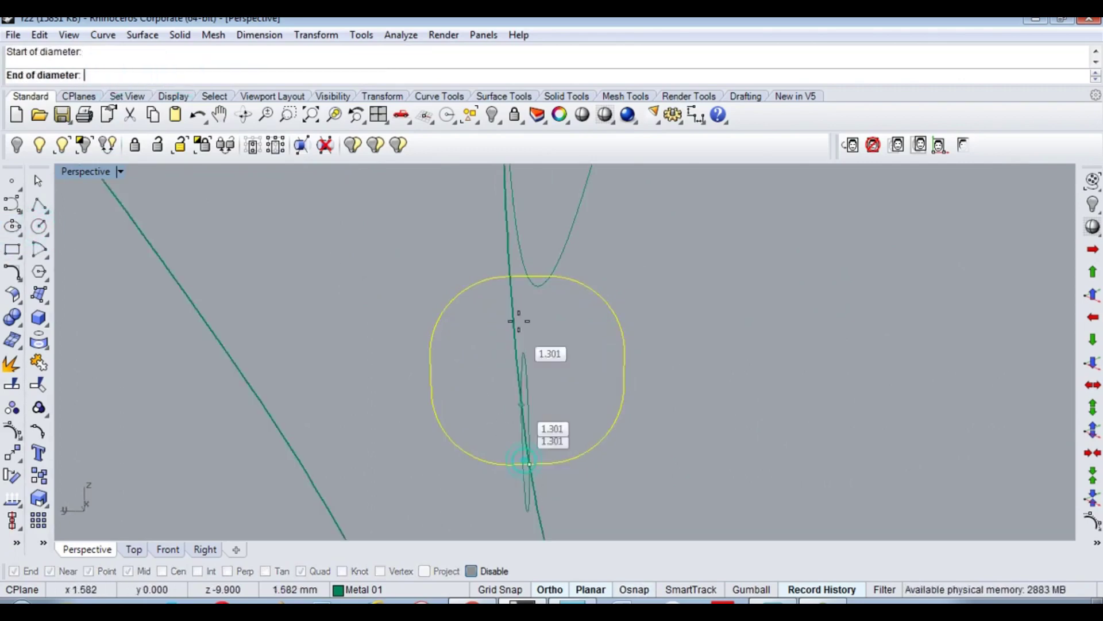
{"action": "right_click_drag", "start_coordinate": [534, 278], "coordinate": [504, 276]}
{"action": "left_click", "coordinate": [506, 278]}
{"action": "right_click_drag", "start_coordinate": [470, 328], "coordinate": [507, 283]}
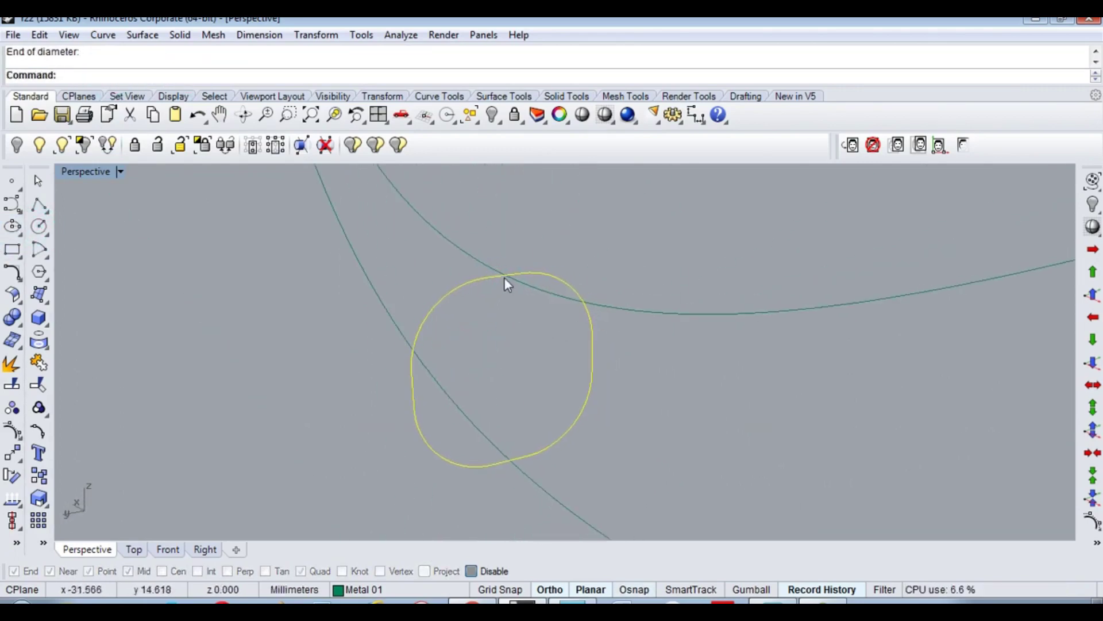
{"action": "scroll", "coordinate": [426, 322], "scroll_direction": "down", "scroll_amount": 5}
{"action": "scroll", "coordinate": [499, 339], "scroll_direction": "up", "scroll_amount": 3}
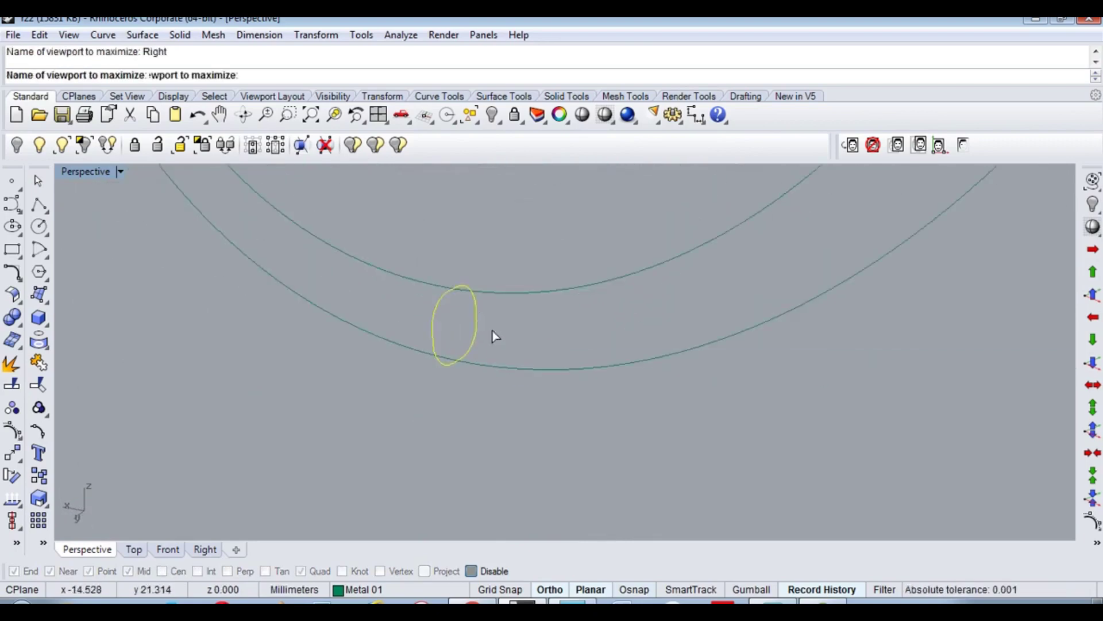
Step: Draw another 2Point circle ending at the top point, then hide the selection
{"action": "left_click", "coordinate": [39, 227]}
{"action": "left_click", "coordinate": [192, 75]}
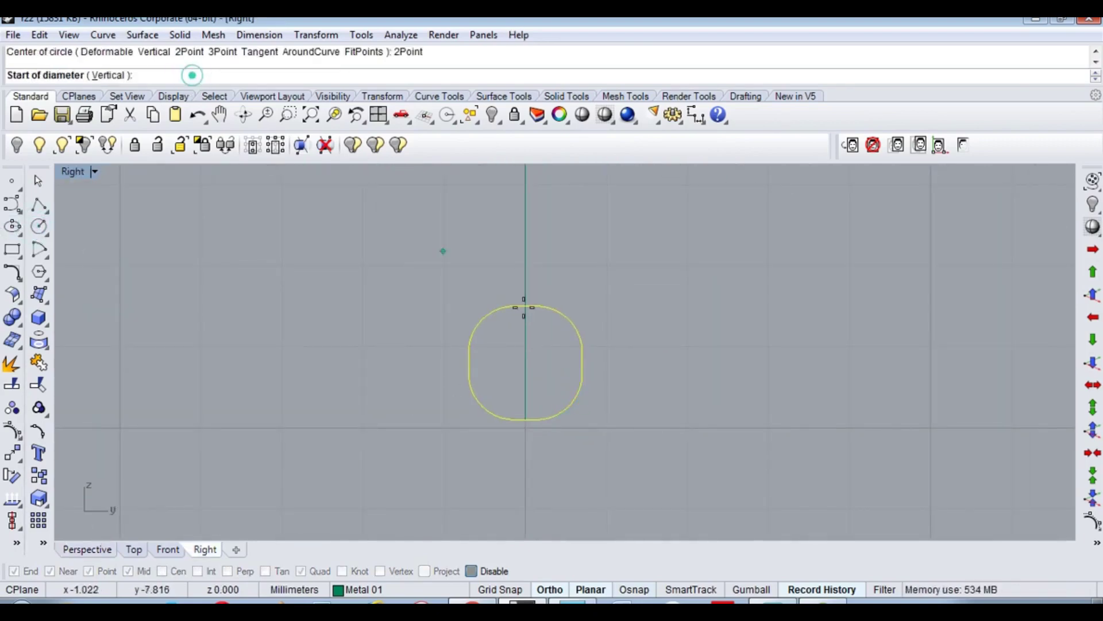
{"action": "left_click", "coordinate": [525, 316]}
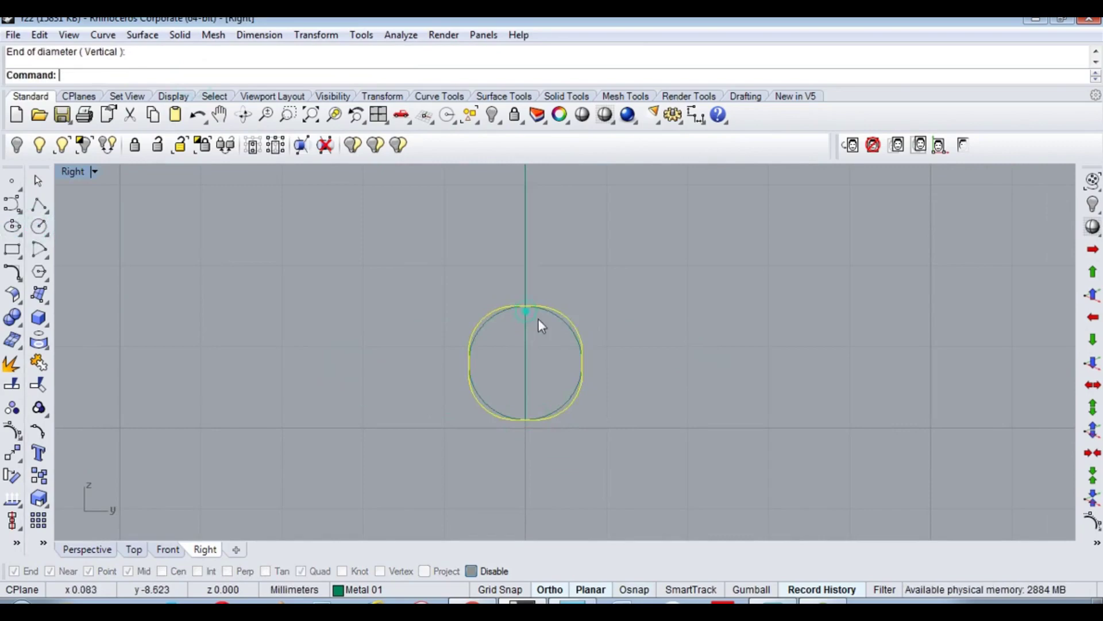
{"action": "left_click", "coordinate": [575, 327]}
{"action": "scroll", "coordinate": [569, 338], "scroll_direction": "down", "scroll_amount": 5}
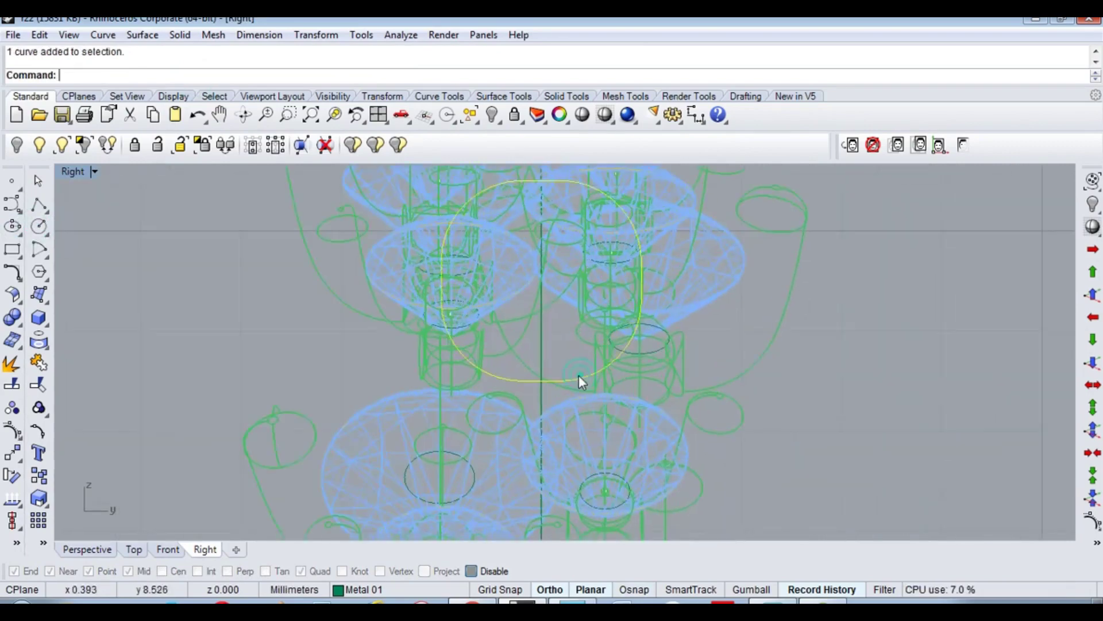
{"action": "key", "text": "ctrl+h"}
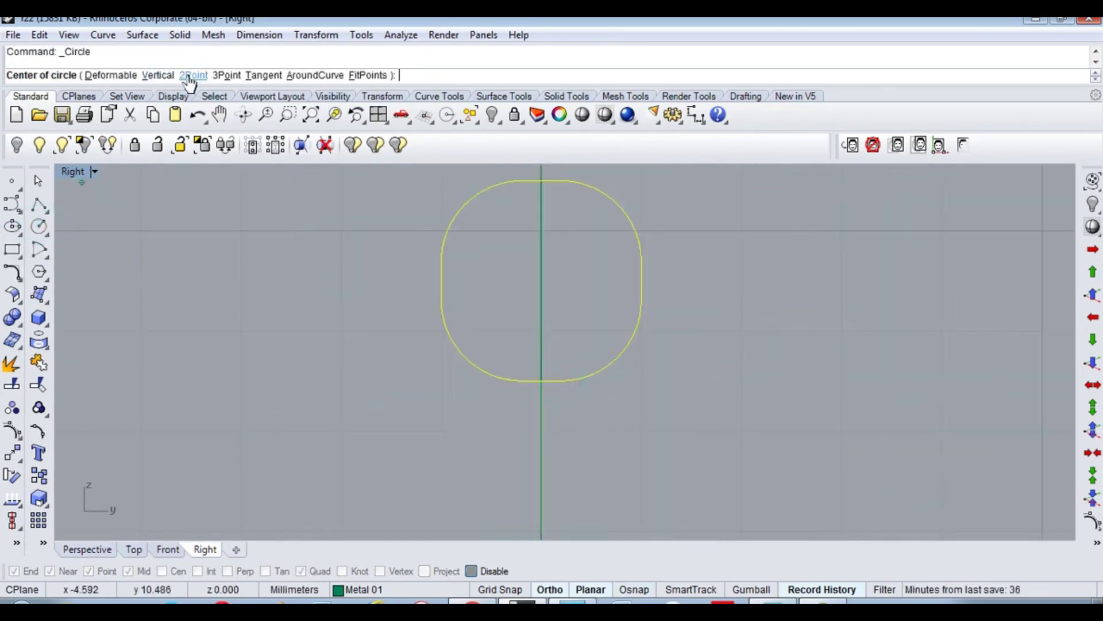
Step: Draw the 2Point profile circle from bottom to top point and check it in Perspective
{"action": "left_click", "coordinate": [189, 77]}
{"action": "left_click", "coordinate": [541, 381]}
{"action": "left_click", "coordinate": [540, 180]}
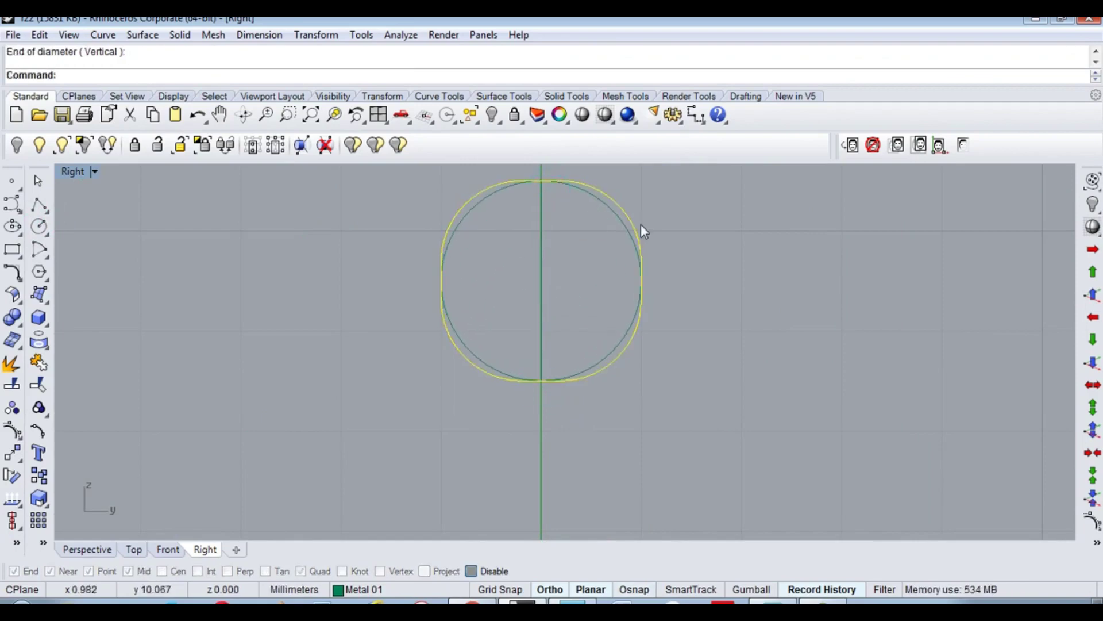
{"action": "key", "text": "ctrl+F4"}
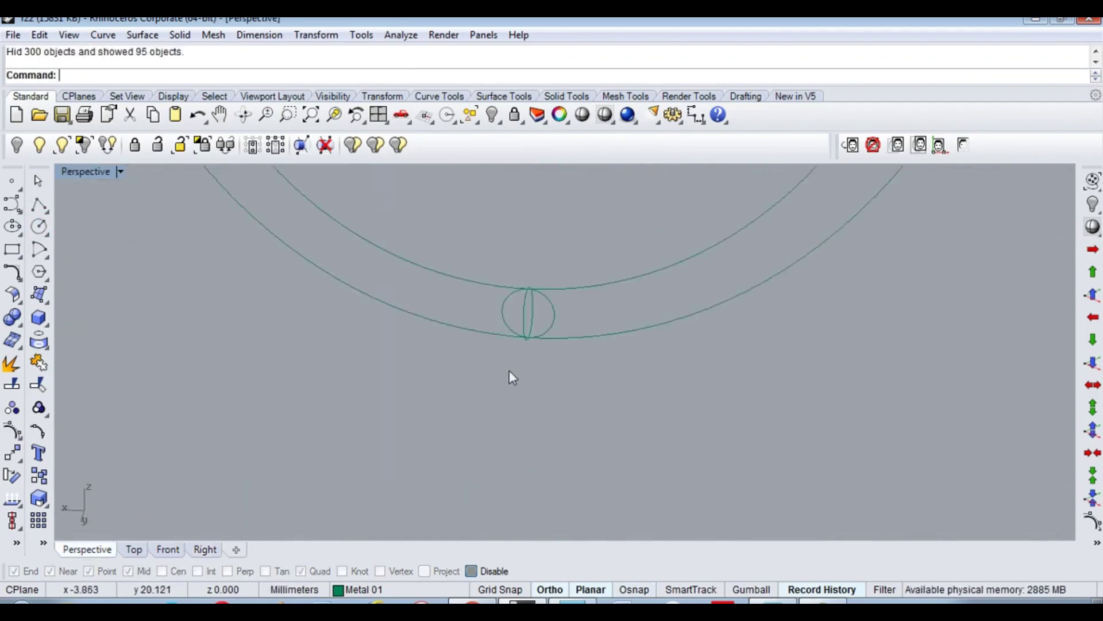
{"action": "right_click_drag", "start_coordinate": [540, 313], "coordinate": [492, 355]}
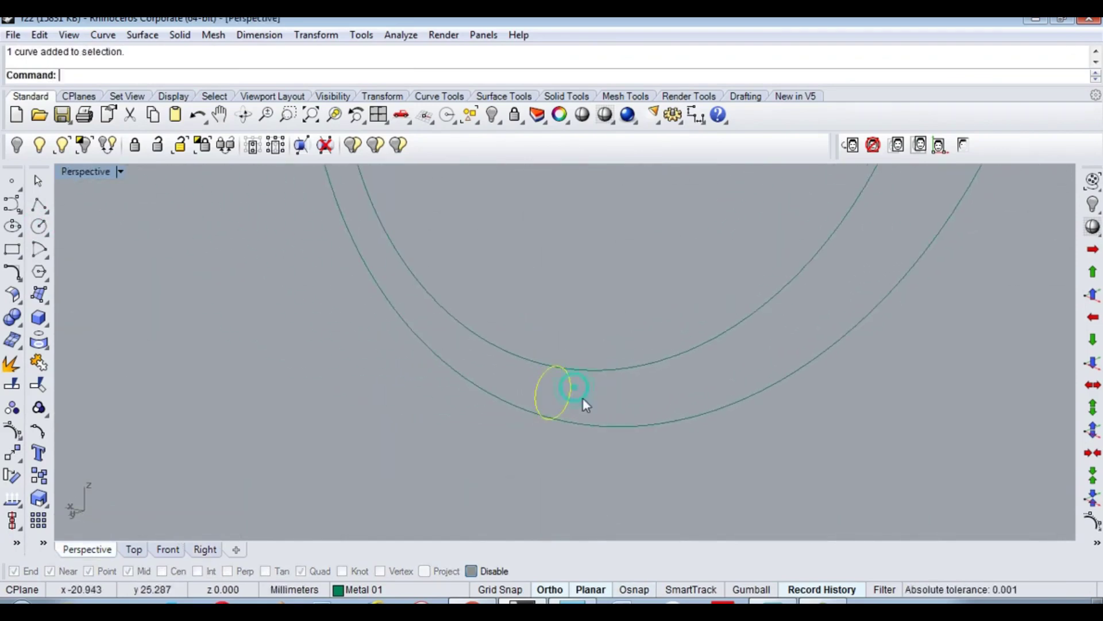
{"action": "right_click_drag", "start_coordinate": [583, 398], "coordinate": [587, 269]}
{"action": "key", "text": "ctrl+shift+h"}
Step: Bring the hidden objects back and select the new profile circle
{"action": "scroll", "coordinate": [476, 265], "scroll_direction": "up", "scroll_amount": 3}
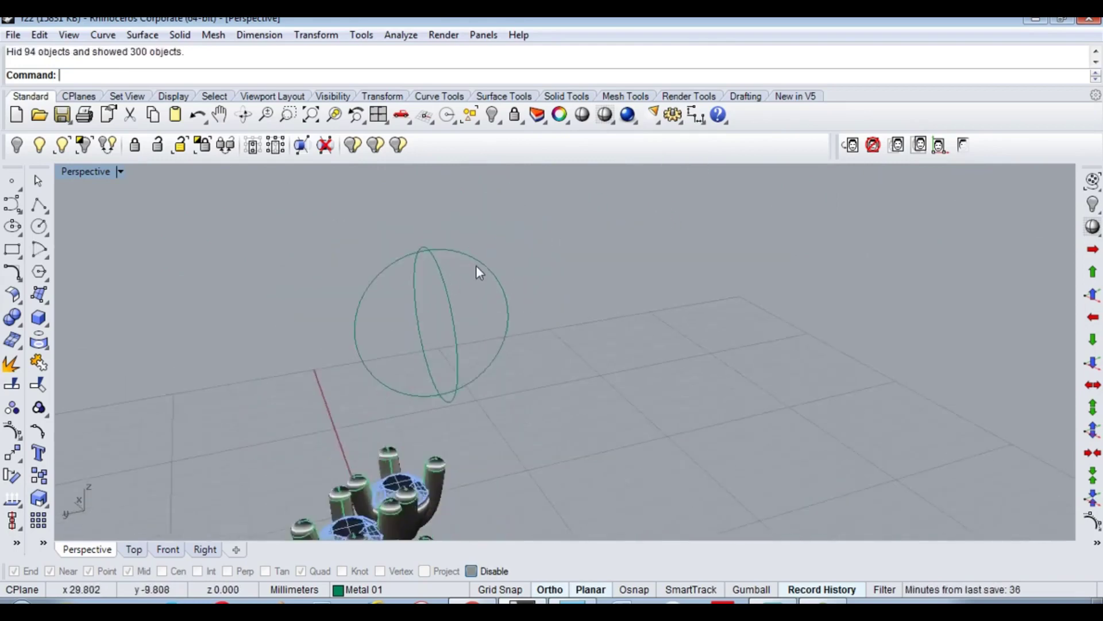
{"action": "key", "text": "ctrl+shift+h"}
{"action": "scroll", "coordinate": [485, 275], "scroll_direction": "up", "scroll_amount": 3}
{"action": "left_click", "coordinate": [488, 312]}
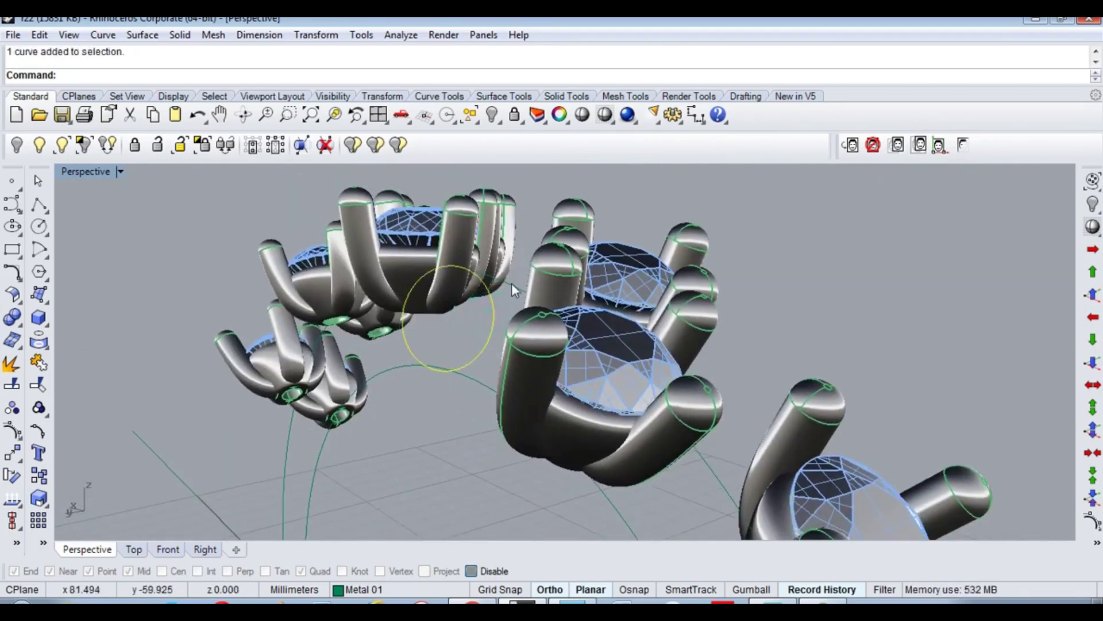
Step: Sweep the profile circle along the ring rail as a closed Sweep 1 Rail surface
{"action": "left_click", "coordinate": [40, 296]}
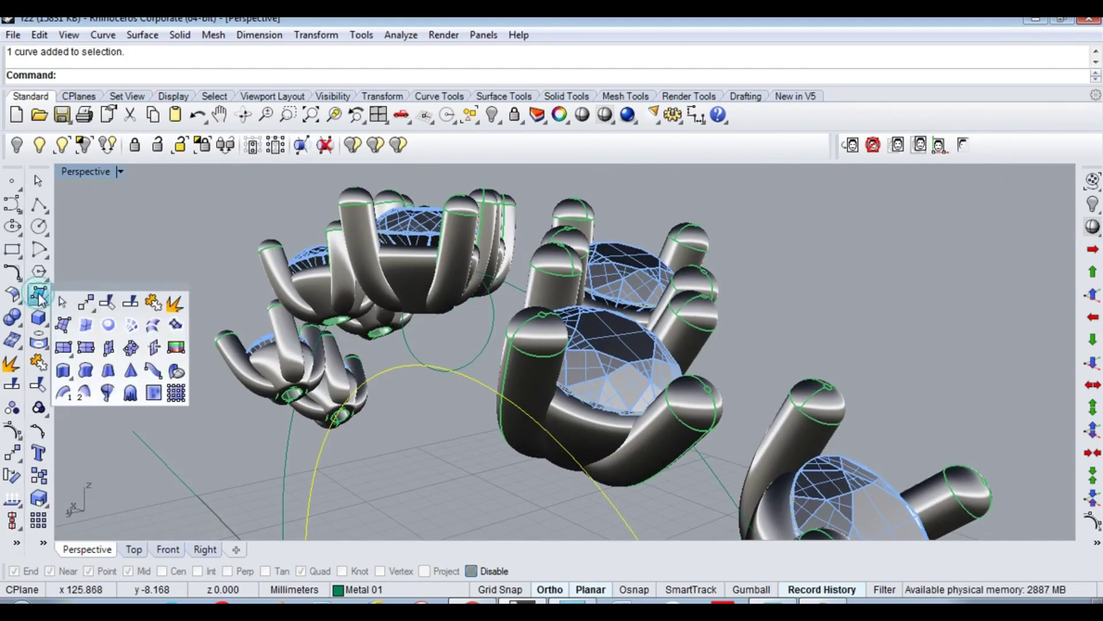
{"action": "left_click", "coordinate": [64, 394]}
{"action": "scroll", "coordinate": [409, 437], "scroll_direction": "up", "scroll_amount": 3}
{"action": "scroll", "coordinate": [460, 491], "scroll_direction": "up", "scroll_amount": 3}
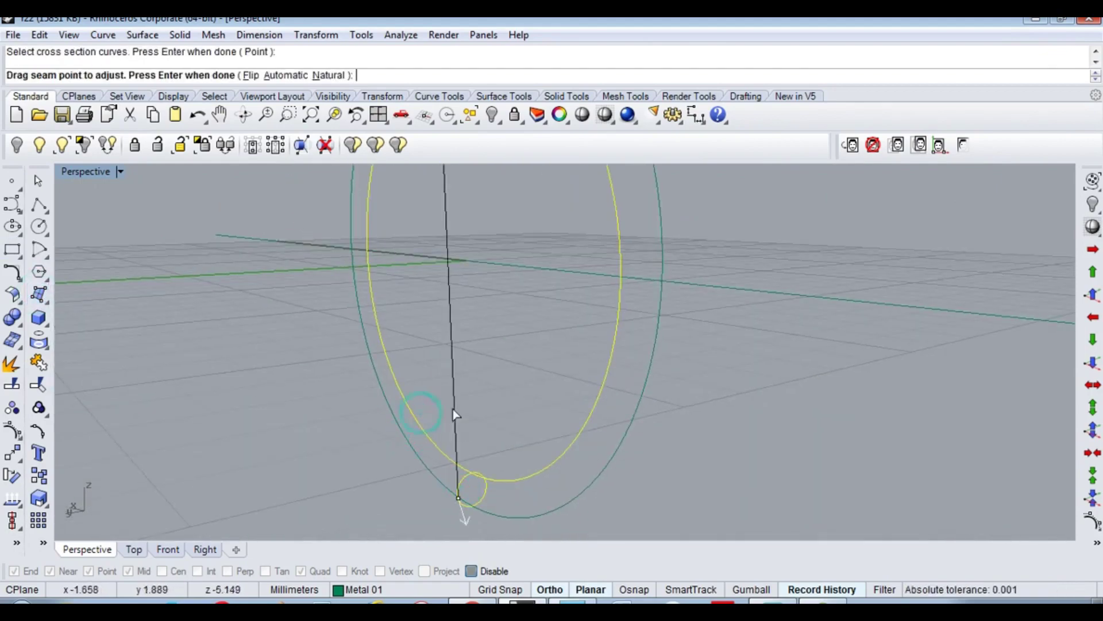
{"action": "key", "text": "Return"}
{"action": "left_click", "coordinate": [676, 265]}
{"action": "left_click", "coordinate": [685, 452]}
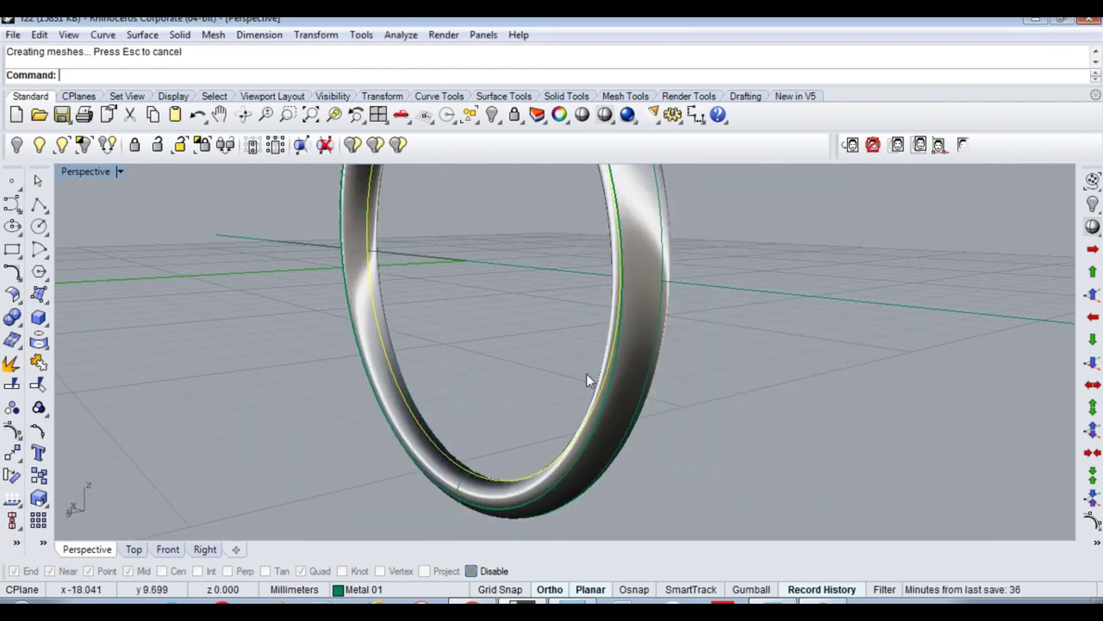
{"action": "key", "text": "Return"}
{"action": "scroll", "coordinate": [609, 339], "scroll_direction": "down", "scroll_amount": 3}
{"action": "left_click", "coordinate": [632, 303]}
{"action": "left_click", "coordinate": [1084, 303]}
{"action": "mouse_move", "coordinate": [795, 263]}
{"action": "right_mouse_down"}
{"action": "mouse_move", "coordinate": [510, 327]}
{"action": "mouse_move", "coordinate": [678, 324]}
{"action": "mouse_move", "coordinate": [626, 349]}
{"action": "mouse_move", "coordinate": [804, 360]}
{"action": "right_mouse_up"}
Step: Move the band surface's seam with Adjust closed surface seam
{"action": "scroll", "coordinate": [535, 438], "scroll_direction": "down", "scroll_amount": 5}
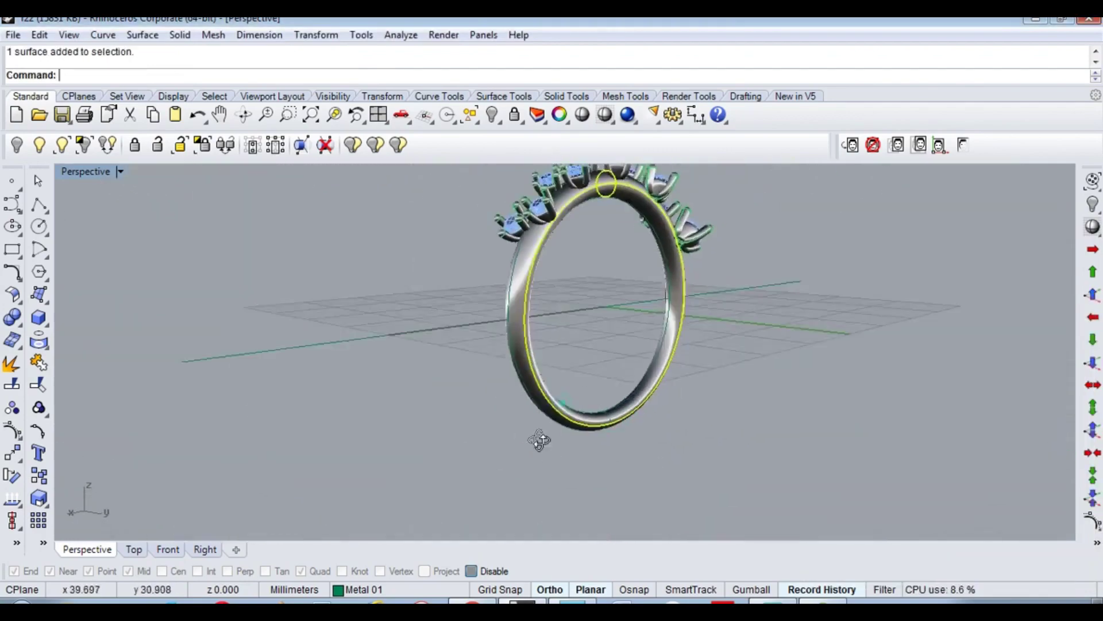
{"action": "scroll", "coordinate": [566, 402], "scroll_direction": "up", "scroll_amount": 5}
{"action": "scroll", "coordinate": [570, 340], "scroll_direction": "down", "scroll_amount": 4}
{"action": "scroll", "coordinate": [572, 342], "scroll_direction": "up", "scroll_amount": 5}
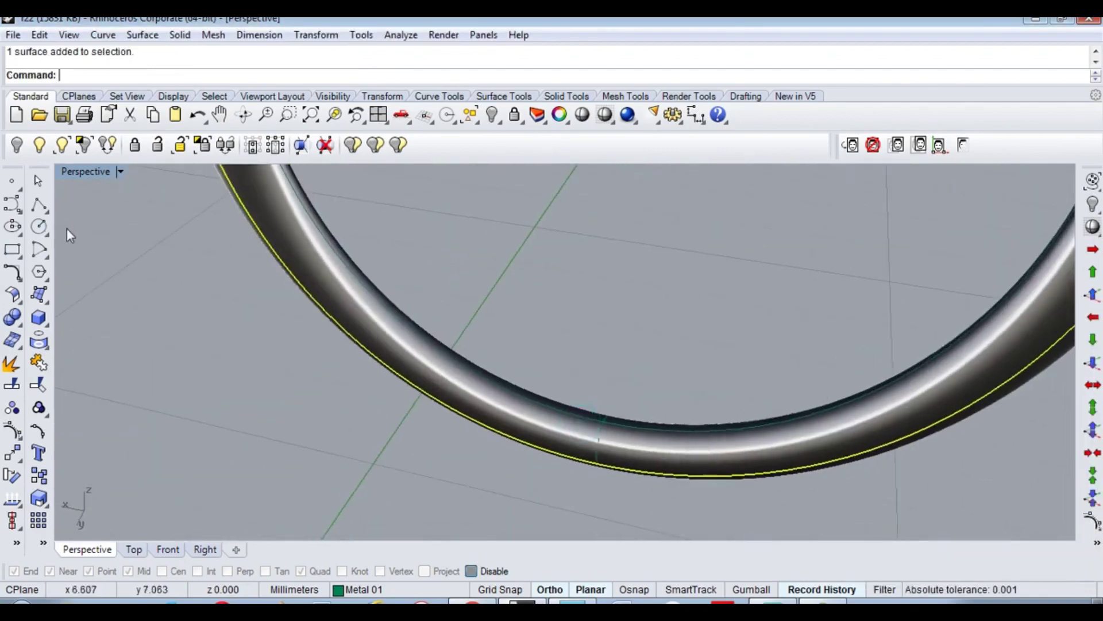
{"action": "scroll", "coordinate": [67, 229], "scroll_direction": "down", "scroll_amount": 3}
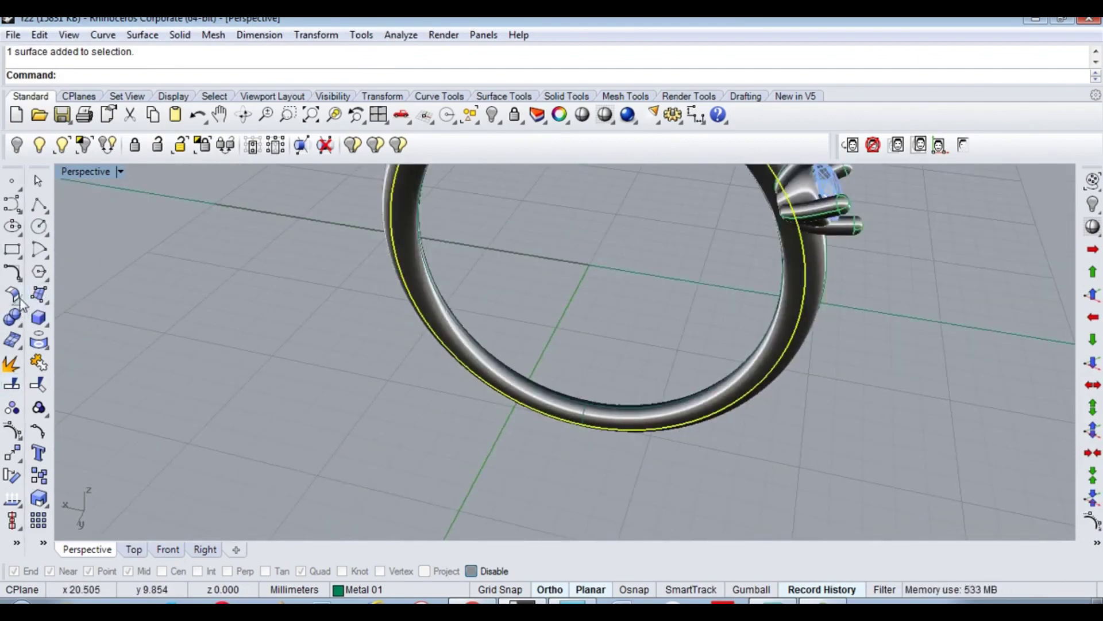
{"action": "left_click", "coordinate": [17, 297]}
{"action": "left_click", "coordinate": [58, 392]}
{"action": "scroll", "coordinate": [611, 438], "scroll_direction": "up", "scroll_amount": 3}
{"action": "scroll", "coordinate": [636, 424], "scroll_direction": "up", "scroll_amount": 3}
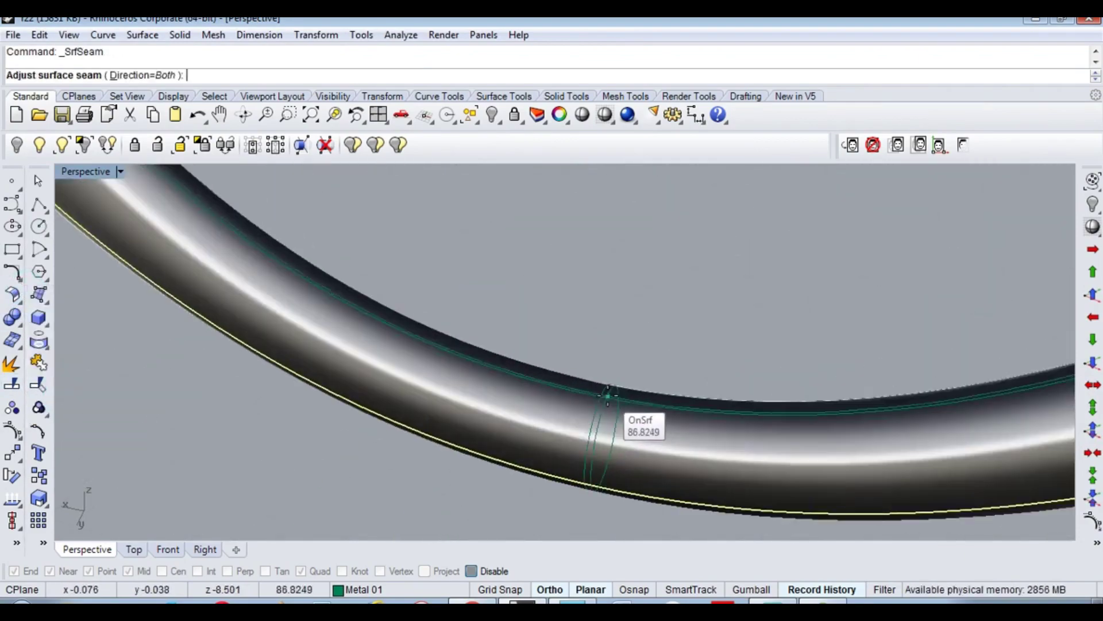
{"action": "key", "text": "Return"}
{"action": "scroll", "coordinate": [603, 396], "scroll_direction": "down", "scroll_amount": 5}
Step: Orbit around the ring and select all the gem settings
{"action": "mouse_move", "coordinate": [745, 362]}
{"action": "right_mouse_down"}
{"action": "mouse_move", "coordinate": [605, 314]}
{"action": "mouse_move", "coordinate": [623, 278]}
{"action": "mouse_move", "coordinate": [352, 353]}
{"action": "mouse_move", "coordinate": [559, 332]}
{"action": "mouse_move", "coordinate": [813, 430]}
{"action": "mouse_move", "coordinate": [556, 443]}
{"action": "mouse_move", "coordinate": [648, 325]}
{"action": "mouse_move", "coordinate": [616, 295]}
{"action": "mouse_move", "coordinate": [441, 270]}
{"action": "mouse_move", "coordinate": [489, 315]}
{"action": "mouse_move", "coordinate": [431, 288]}
{"action": "mouse_move", "coordinate": [429, 345]}
{"action": "mouse_move", "coordinate": [495, 292]}
{"action": "right_mouse_up"}
{"action": "scroll", "coordinate": [638, 290], "scroll_direction": "up", "scroll_amount": 5}
{"action": "left_click", "coordinate": [638, 291]}
{"action": "key", "text": "Escape"}
{"action": "scroll", "coordinate": [615, 295], "scroll_direction": "up", "scroll_amount": 5}
{"action": "scroll", "coordinate": [615, 296], "scroll_direction": "up", "scroll_amount": 3}
{"action": "scroll", "coordinate": [441, 270], "scroll_direction": "down", "scroll_amount": 5}
{"action": "left_click", "coordinate": [431, 287]}
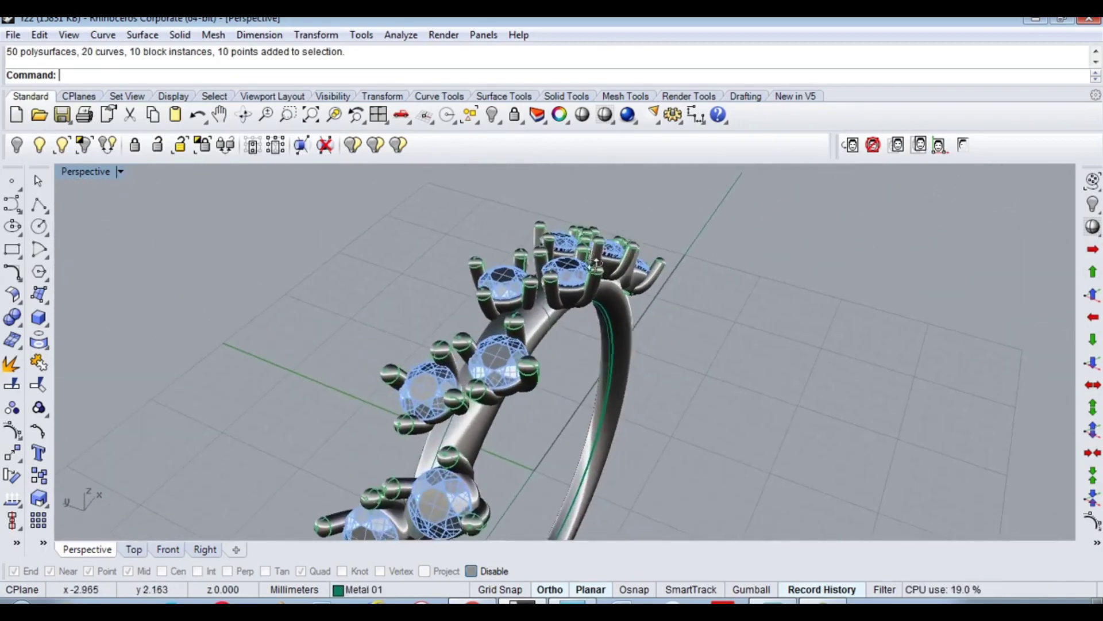
Step: Select the curved bridge polysurface beneath one stone head
{"action": "scroll", "coordinate": [495, 291], "scroll_direction": "up", "scroll_amount": 3}
{"action": "scroll", "coordinate": [546, 299], "scroll_direction": "up", "scroll_amount": 3}
{"action": "scroll", "coordinate": [562, 292], "scroll_direction": "up", "scroll_amount": 3}
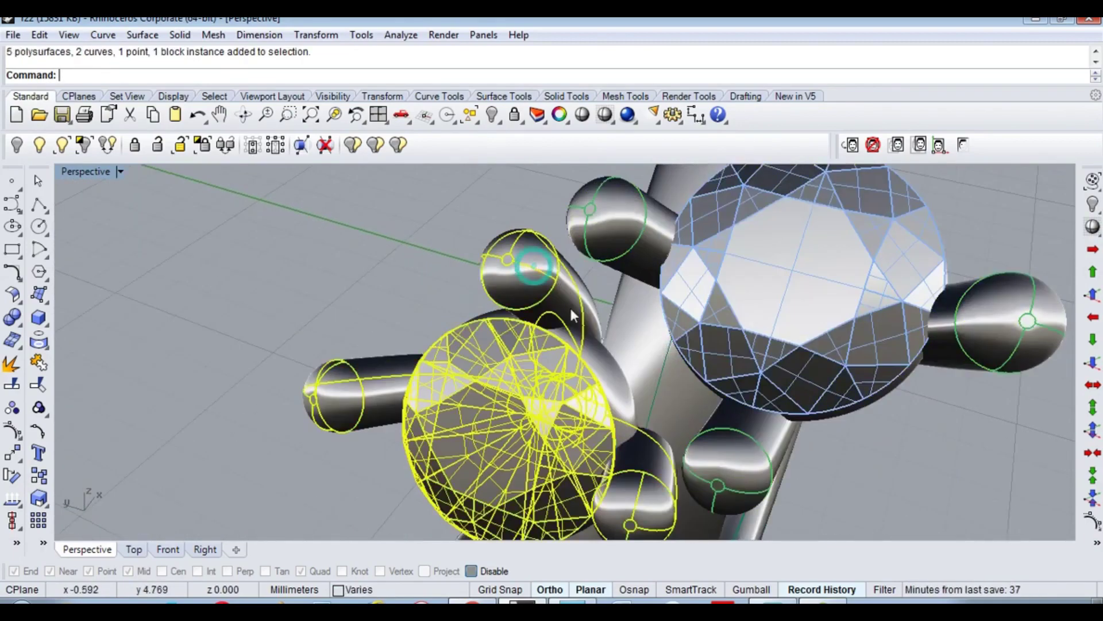
{"action": "scroll", "coordinate": [514, 288], "scroll_direction": "up", "scroll_amount": 2}
{"action": "left_click", "coordinate": [510, 263]}
{"action": "left_click", "coordinate": [482, 245], "text": "shift"}
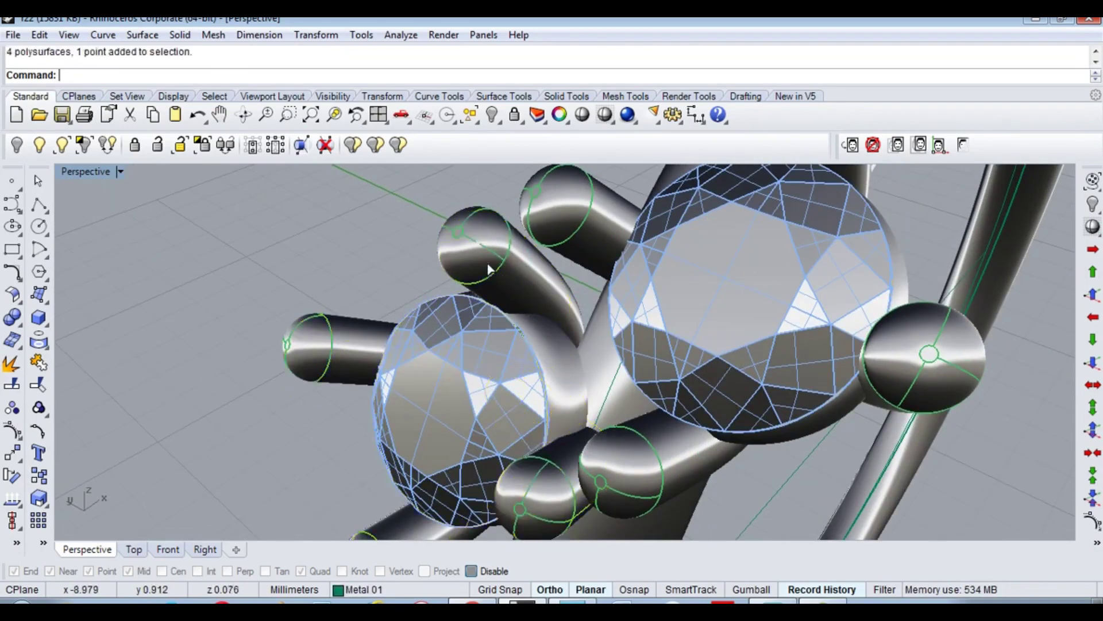
{"action": "left_click", "coordinate": [480, 243], "text": "shift"}
{"action": "left_click", "coordinate": [479, 241], "text": "shift"}
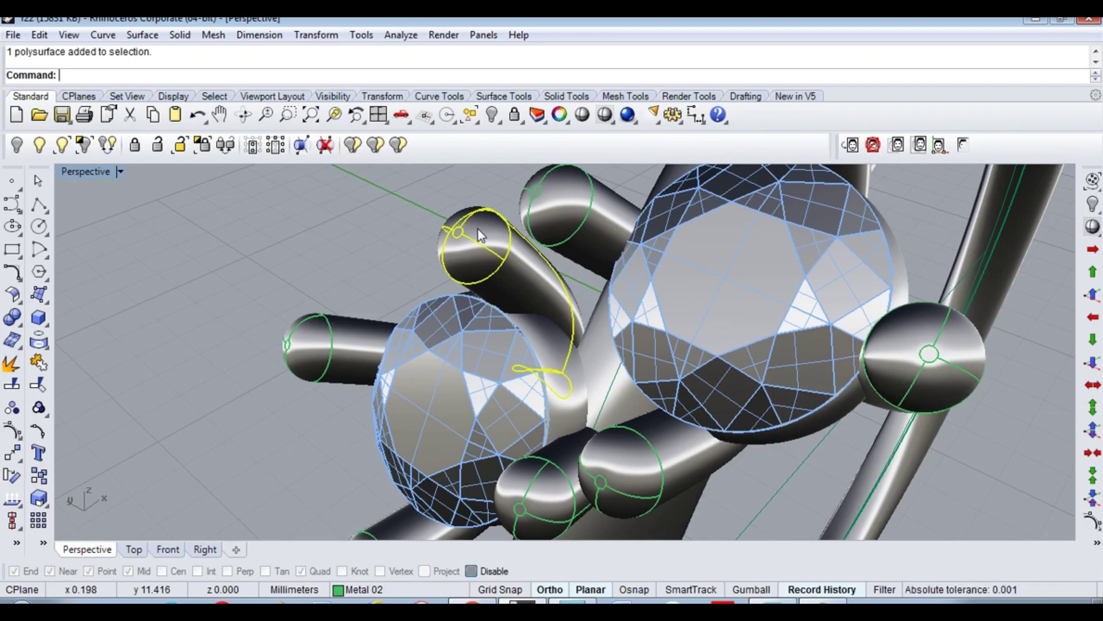
Step: Orbit beneath the head in wireframe view and bring up the layer list
{"action": "right_click_drag", "start_coordinate": [478, 229], "coordinate": [598, 350]}
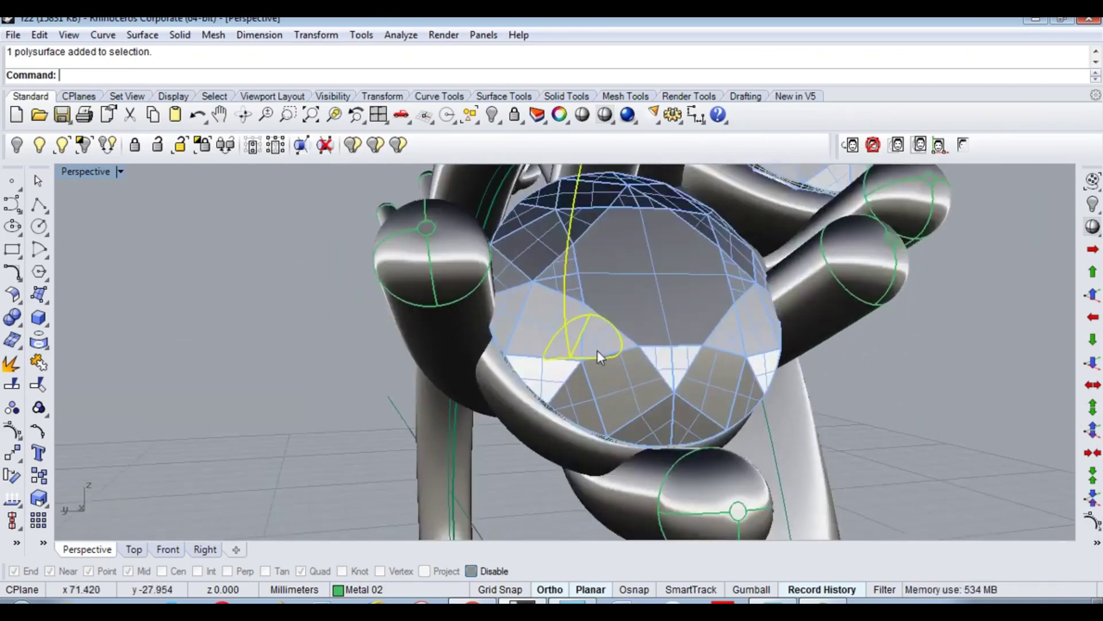
{"action": "key", "text": "ctrl+alt+w"}
{"action": "left_click", "coordinate": [365, 588]}
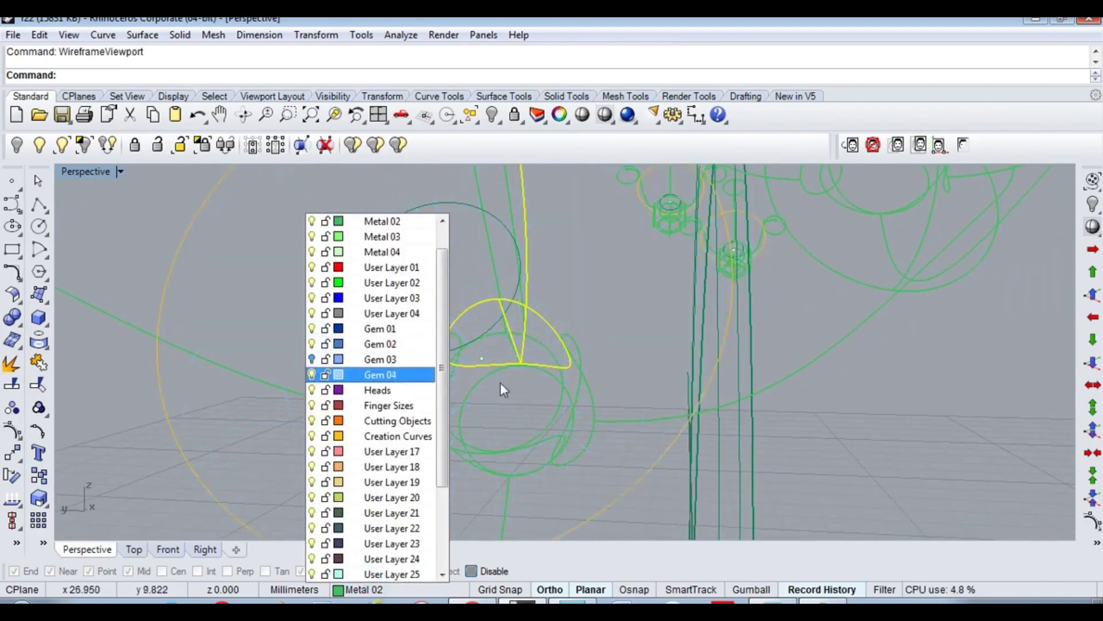
Step: Tilt the first bridge a few degrees with Rotate3D about an axis on its yellow rail curve
{"action": "scroll", "coordinate": [537, 319], "scroll_direction": "up", "scroll_amount": 3}
{"action": "scroll", "coordinate": [370, 306], "scroll_direction": "up", "scroll_amount": 3}
{"action": "type", "text": "rotate3d"}
{"action": "key", "text": "Return"}
{"action": "left_click", "coordinate": [297, 323]}
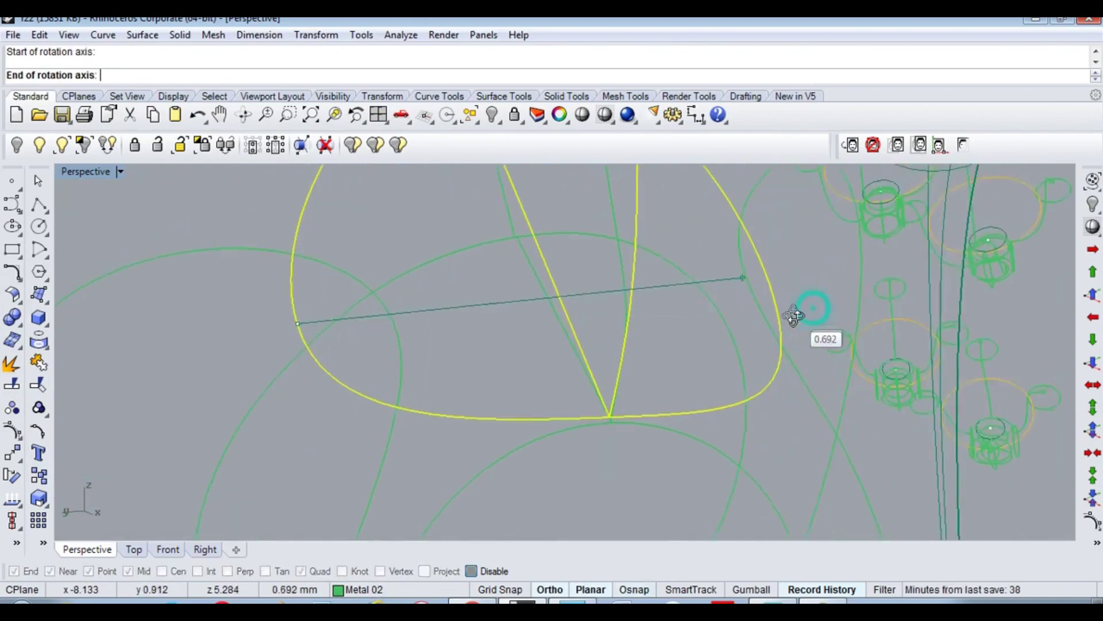
{"action": "left_click", "coordinate": [770, 296]}
{"action": "key", "text": "ctrl+alt+s"}
{"action": "scroll", "coordinate": [508, 232], "scroll_direction": "up", "scroll_amount": 3}
{"action": "scroll", "coordinate": [508, 232], "scroll_direction": "up", "scroll_amount": 3}
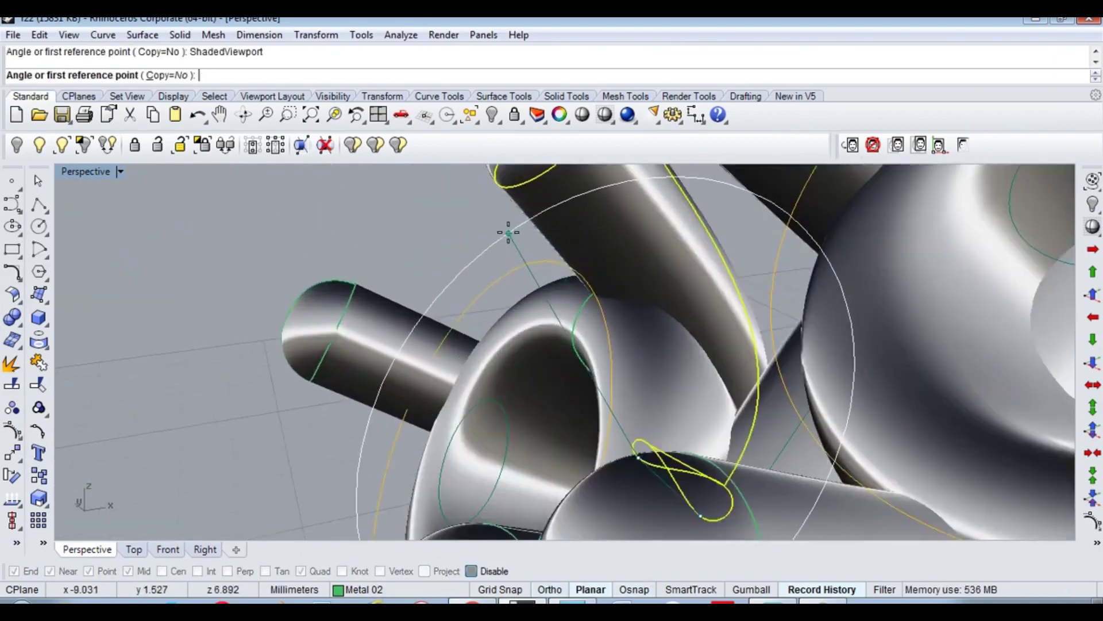
{"action": "left_click", "coordinate": [508, 232]}
{"action": "scroll", "coordinate": [615, 438], "scroll_direction": "down", "scroll_amount": 3}
{"action": "left_click", "coordinate": [558, 402]}
{"action": "key", "text": "ctrl+alt+w"}
{"action": "scroll", "coordinate": [729, 367], "scroll_direction": "up", "scroll_amount": 3}
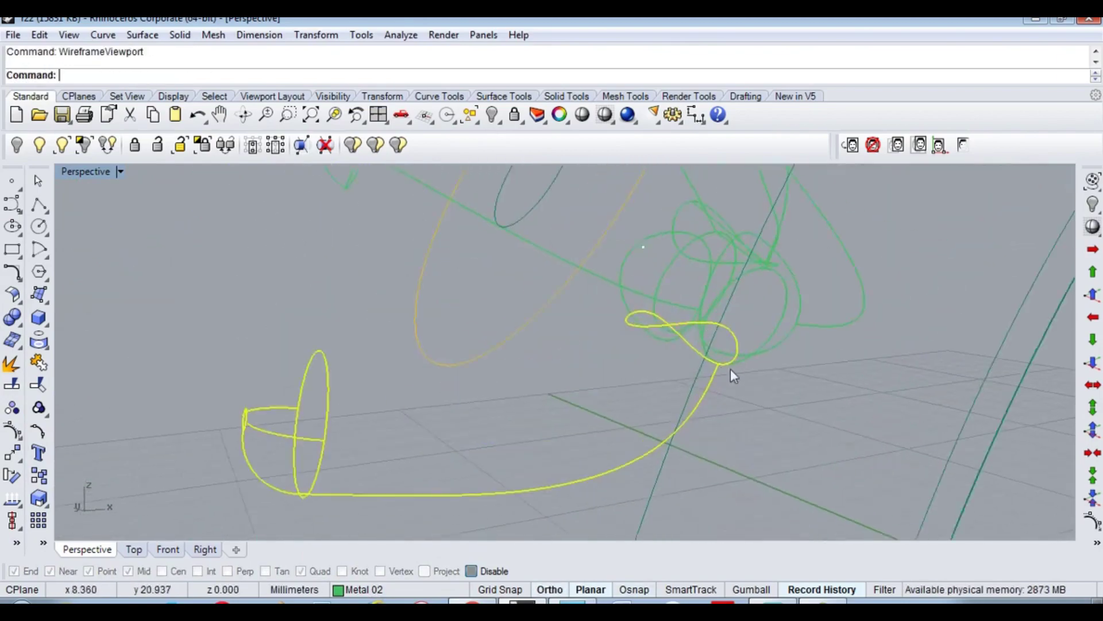
{"action": "scroll", "coordinate": [658, 314], "scroll_direction": "up", "scroll_amount": 3}
Step: Tilt a second bridge slightly about an axis running along its rail curve
{"action": "key", "text": "Return"}
{"action": "left_click", "coordinate": [666, 310]}
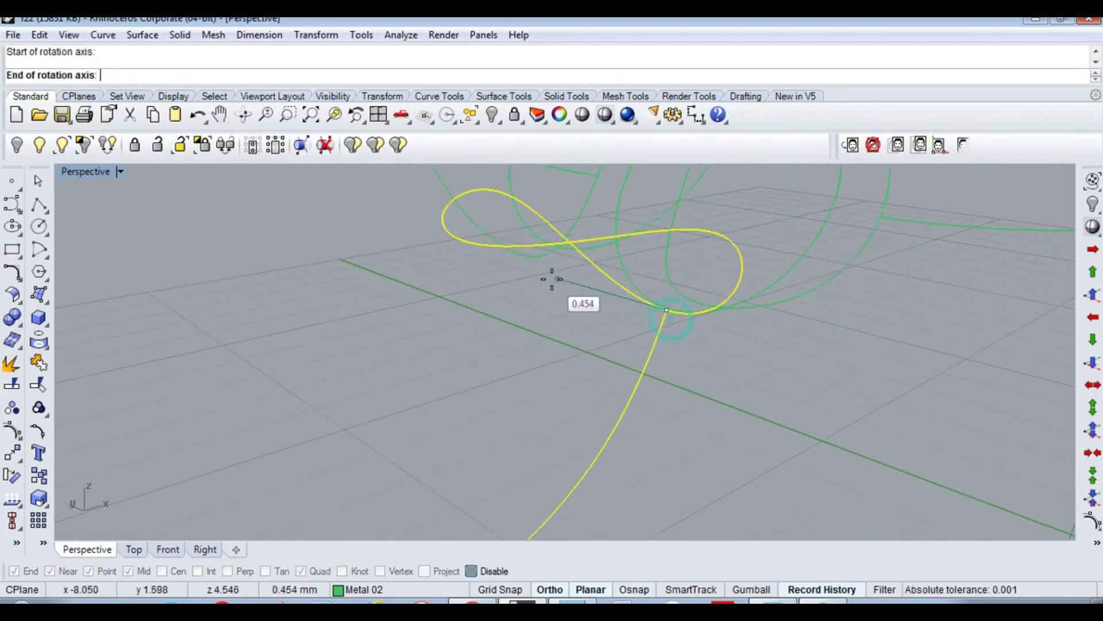
{"action": "mouse_move", "coordinate": [552, 279]}
{"action": "right_mouse_down"}
{"action": "mouse_move", "coordinate": [437, 260]}
{"action": "mouse_move", "coordinate": [500, 362]}
{"action": "mouse_move", "coordinate": [320, 284]}
{"action": "mouse_move", "coordinate": [559, 297]}
{"action": "mouse_move", "coordinate": [764, 331]}
{"action": "right_mouse_up"}
{"action": "key", "text": "Escape"}
{"action": "scroll", "coordinate": [764, 331], "scroll_direction": "up", "scroll_amount": 3}
{"action": "key", "text": "Return"}
{"action": "left_click", "coordinate": [750, 314]}
{"action": "scroll", "coordinate": [756, 443], "scroll_direction": "up", "scroll_amount": 1}
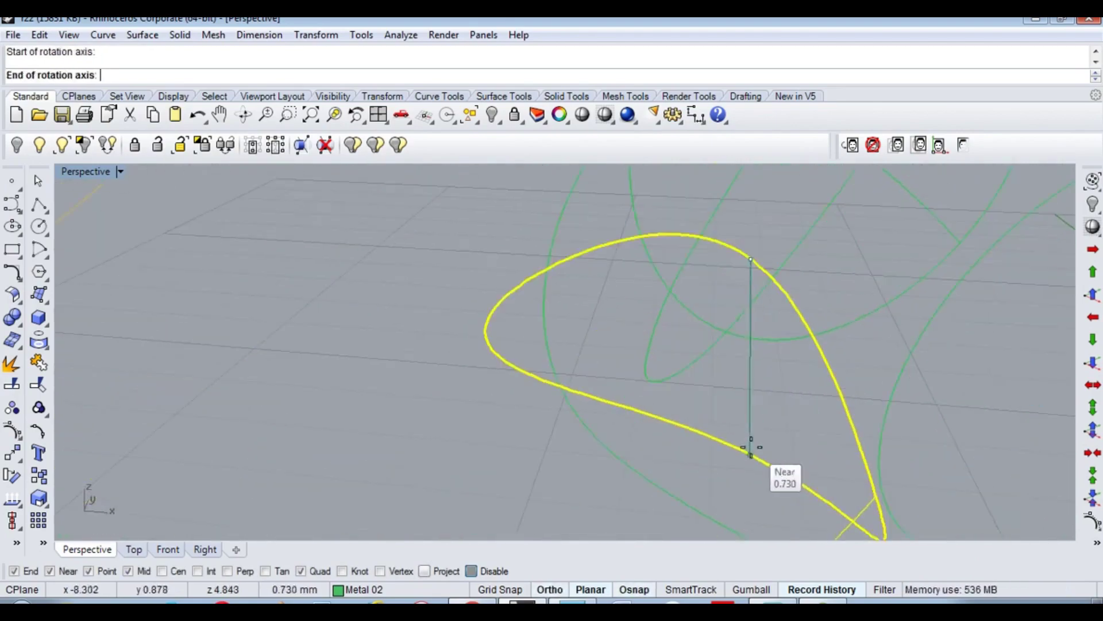
{"action": "left_click", "coordinate": [741, 450]}
{"action": "scroll", "coordinate": [741, 403], "scroll_direction": "down", "scroll_amount": 3}
{"action": "scroll", "coordinate": [626, 328], "scroll_direction": "up", "scroll_amount": 5}
{"action": "left_click", "coordinate": [626, 327]}
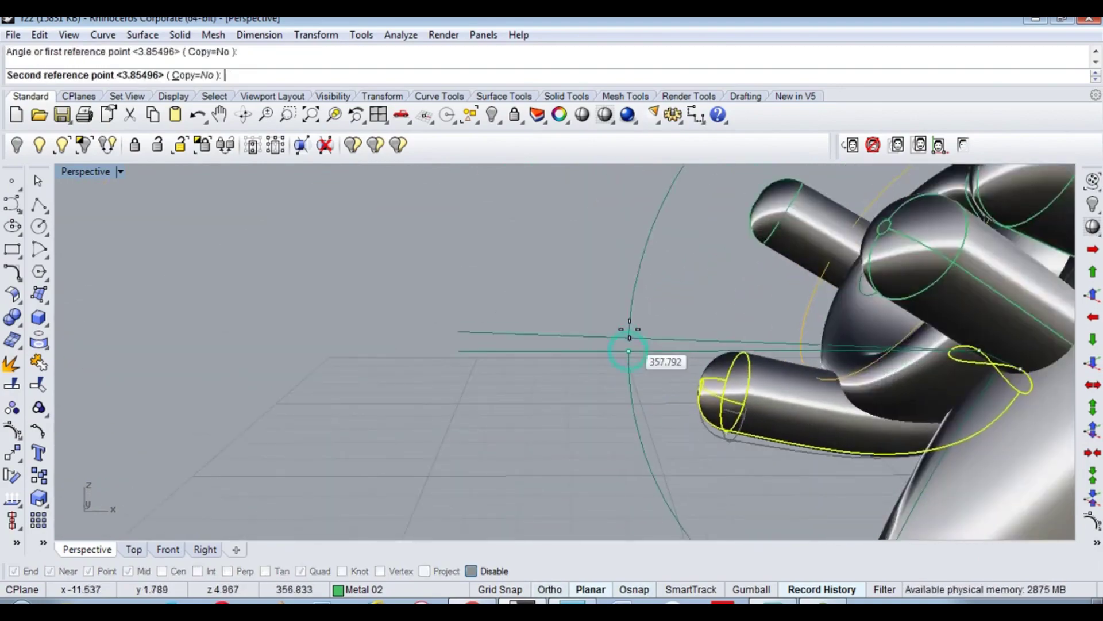
{"action": "scroll", "coordinate": [630, 324], "scroll_direction": "down", "scroll_amount": 4}
{"action": "scroll", "coordinate": [706, 346], "scroll_direction": "up", "scroll_amount": 5}
Step: Select the head's knot group and tilt another bridge slightly with Rotate3D
{"action": "left_click", "coordinate": [713, 339]}
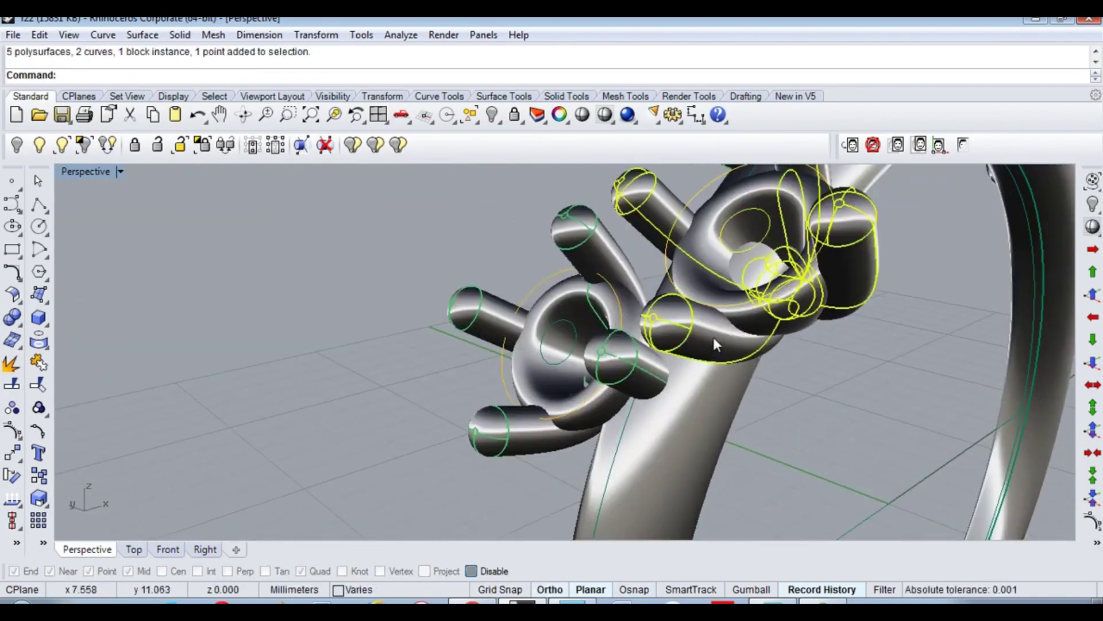
{"action": "scroll", "coordinate": [764, 339], "scroll_direction": "up", "scroll_amount": 2}
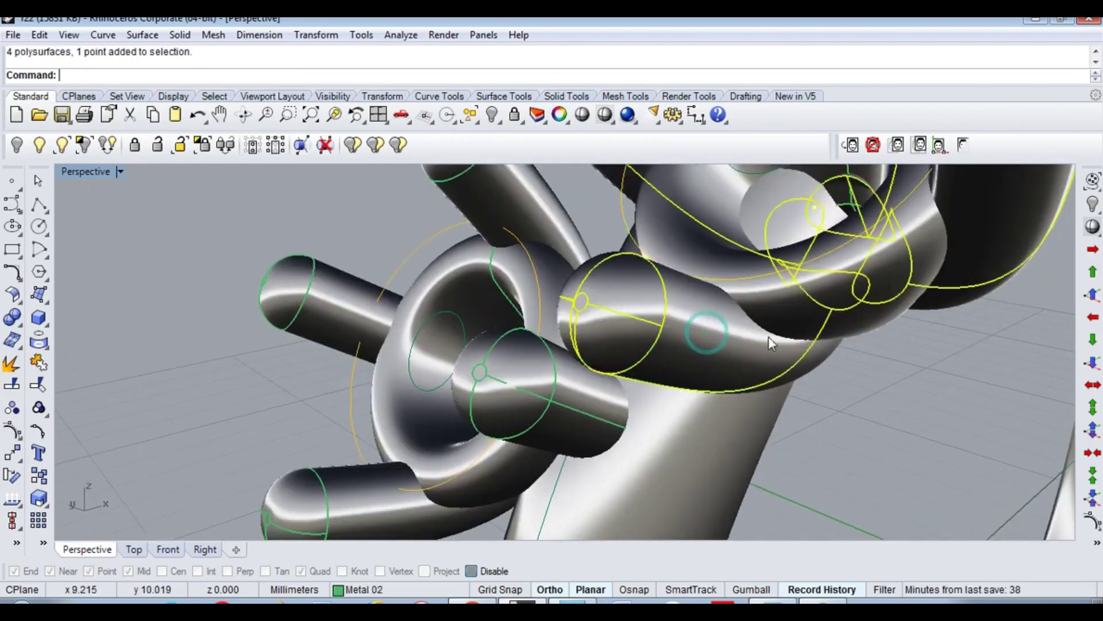
{"action": "key", "text": "ctrl+alt+w"}
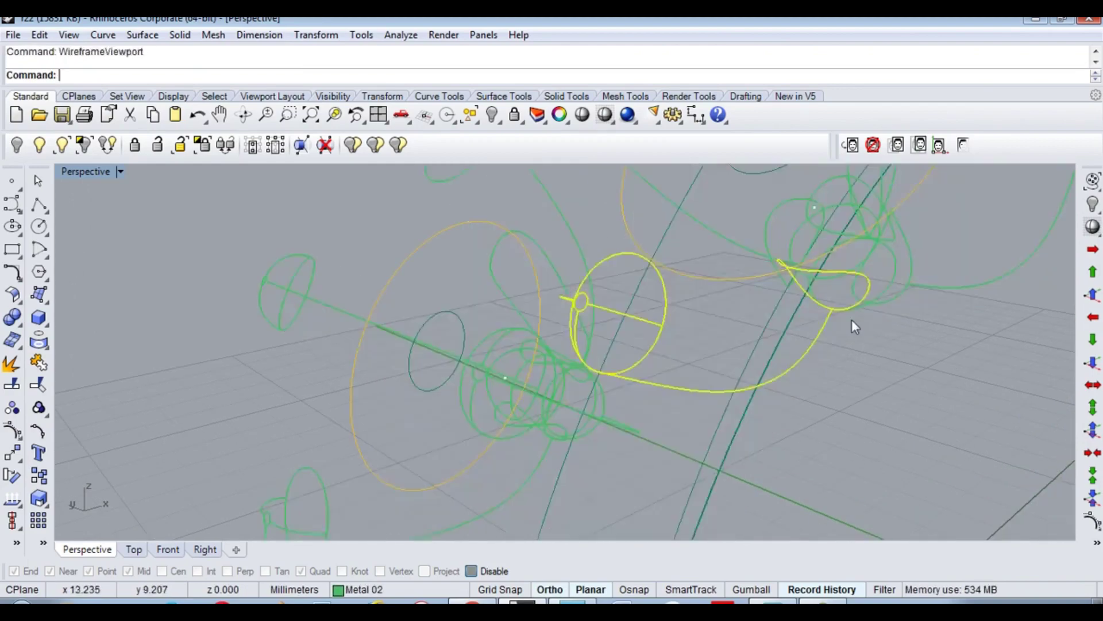
{"action": "scroll", "coordinate": [616, 356], "scroll_direction": "up", "scroll_amount": 3}
{"action": "scroll", "coordinate": [621, 356], "scroll_direction": "up", "scroll_amount": 2}
{"action": "right_click", "coordinate": [619, 326]}
{"action": "left_click", "coordinate": [619, 325]}
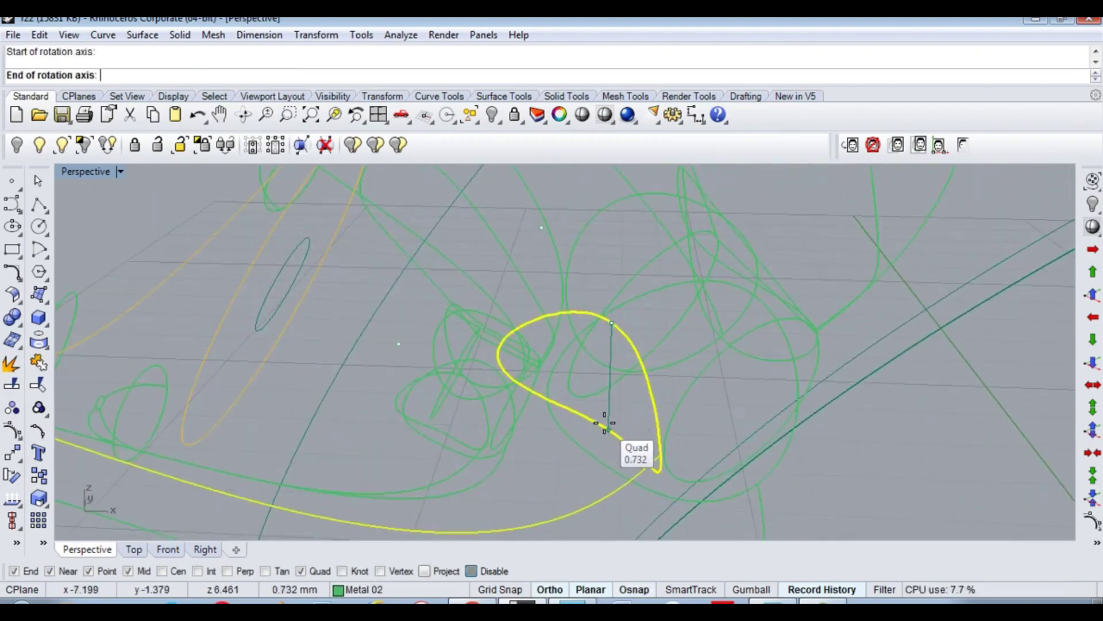
{"action": "left_click", "coordinate": [603, 419]}
{"action": "scroll", "coordinate": [652, 395], "scroll_direction": "down", "scroll_amount": 3}
{"action": "key", "text": "ctrl+alt+s"}
{"action": "scroll", "coordinate": [522, 323], "scroll_direction": "up", "scroll_amount": 2}
{"action": "left_click", "coordinate": [524, 350]}
{"action": "left_click", "coordinate": [523, 323]}
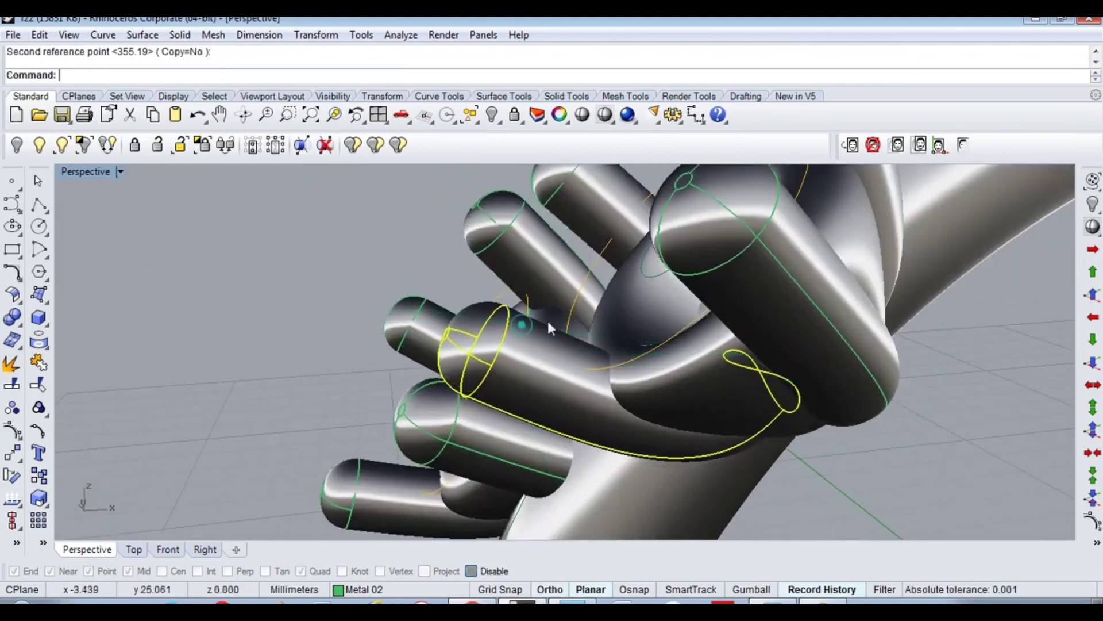
{"action": "scroll", "coordinate": [547, 318], "scroll_direction": "up", "scroll_amount": 3}
Step: Tilt the last bridge slightly in 3D, then select all of the stone head's parts
{"action": "left_click", "coordinate": [689, 243]}
{"action": "scroll", "coordinate": [582, 443], "scroll_direction": "down", "scroll_amount": 3}
{"action": "scroll", "coordinate": [549, 419], "scroll_direction": "up", "scroll_amount": 4}
{"action": "key", "text": "ctrl+alt+w"}
{"action": "scroll", "coordinate": [549, 418], "scroll_direction": "up", "scroll_amount": 3}
{"action": "right_click", "coordinate": [561, 412]}
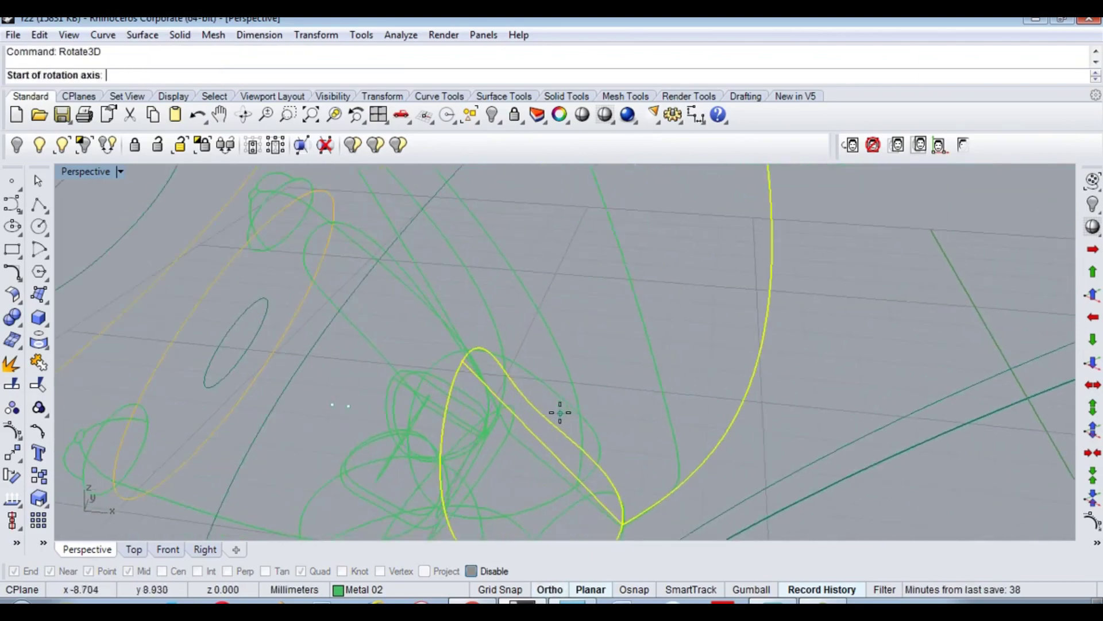
{"action": "scroll", "coordinate": [538, 466], "scroll_direction": "up", "scroll_amount": 3}
{"action": "scroll", "coordinate": [540, 437], "scroll_direction": "down", "scroll_amount": 2}
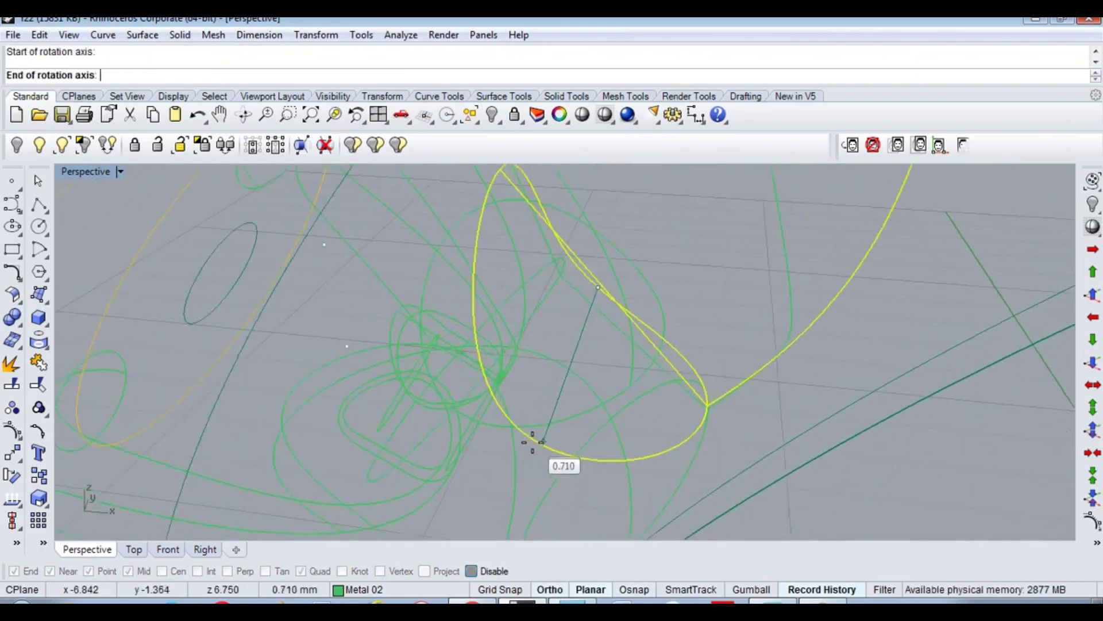
{"action": "left_click", "coordinate": [535, 443]}
{"action": "key", "text": "ctrl+alt+s"}
{"action": "scroll", "coordinate": [627, 290], "scroll_direction": "up", "scroll_amount": 2}
{"action": "left_click", "coordinate": [626, 290]}
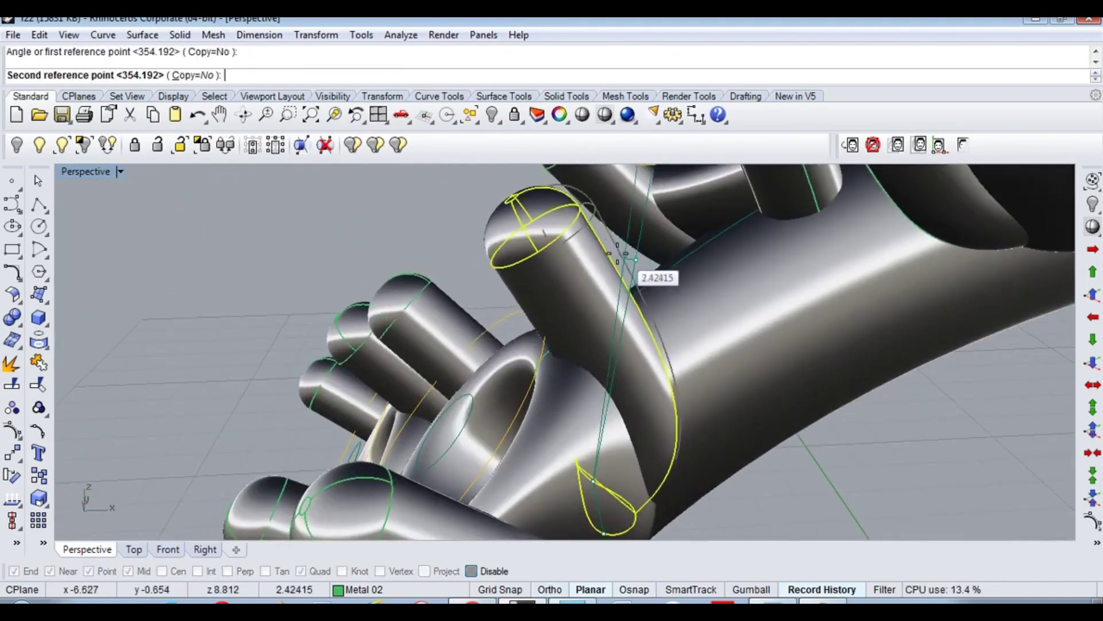
{"action": "left_click", "coordinate": [632, 276]}
{"action": "scroll", "coordinate": [629, 277], "scroll_direction": "down", "scroll_amount": 5}
{"action": "scroll", "coordinate": [599, 369], "scroll_direction": "up", "scroll_amount": 3}
{"action": "key", "text": "ctrl+a"}
{"action": "scroll", "coordinate": [599, 369], "scroll_direction": "up", "scroll_amount": 4}
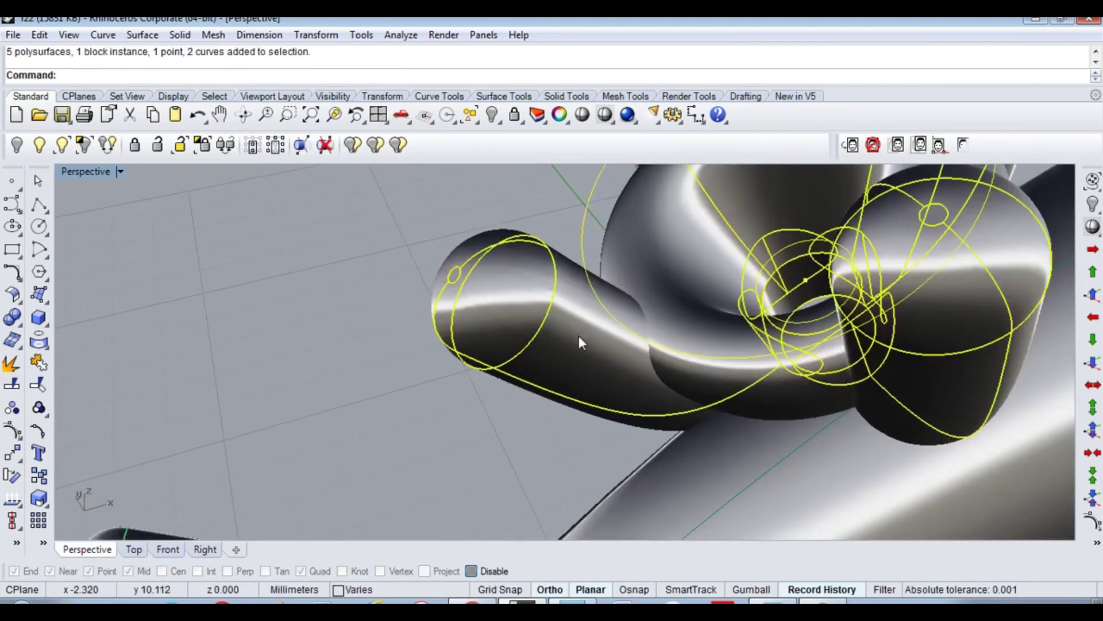
Step: Ungroup the stone head's parts and tilt its first bridge with Rotate3D
{"action": "key", "text": "ctrl+shift+g"}
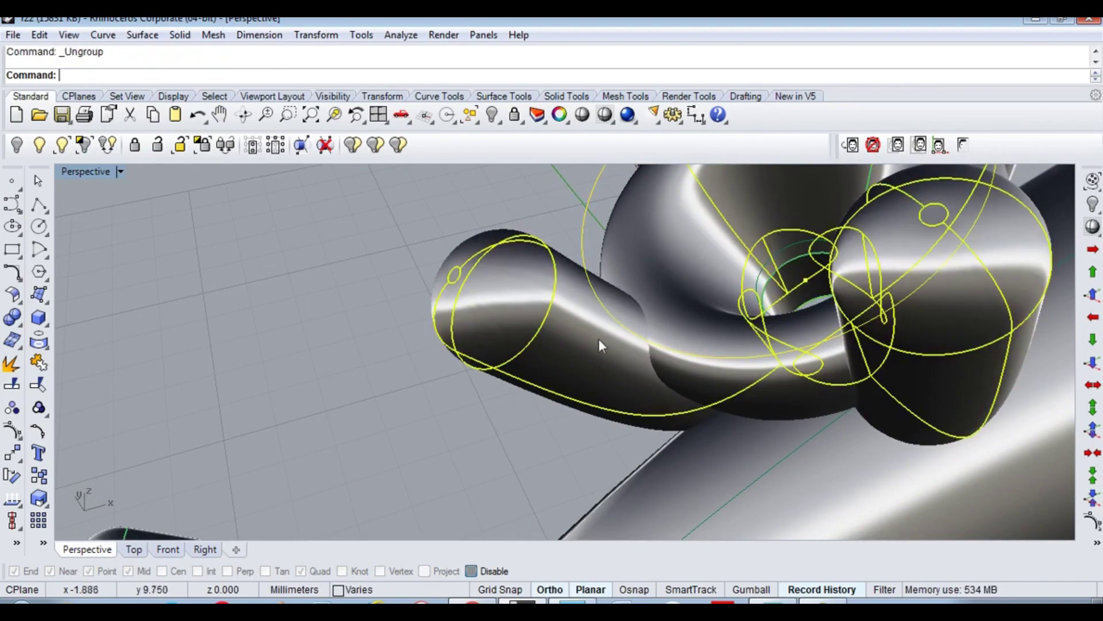
{"action": "key", "text": "ctrl+alt+w"}
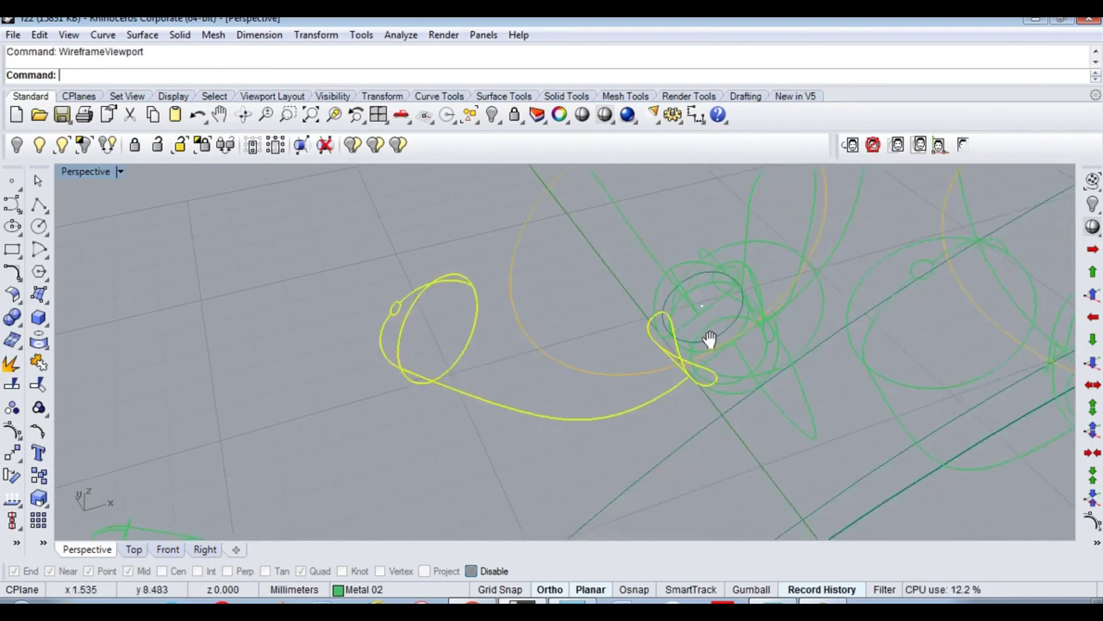
{"action": "right_click_drag", "start_coordinate": [709, 339], "coordinate": [568, 378]}
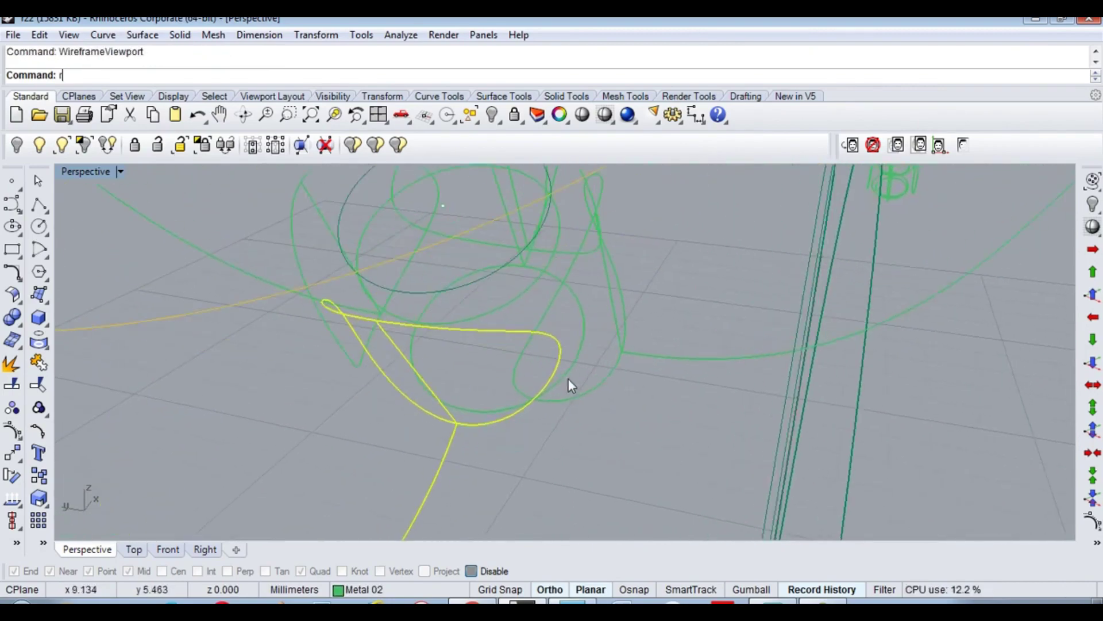
{"action": "type", "text": "Rotate3D"}
{"action": "key", "text": "Return"}
{"action": "mouse_move", "coordinate": [534, 344]}
{"action": "right_mouse_down"}
{"action": "mouse_move", "coordinate": [312, 446]}
{"action": "mouse_move", "coordinate": [259, 398]}
{"action": "mouse_move", "coordinate": [522, 374]}
{"action": "mouse_move", "coordinate": [374, 325]}
{"action": "mouse_move", "coordinate": [304, 332]}
{"action": "mouse_move", "coordinate": [533, 324]}
{"action": "mouse_move", "coordinate": [549, 313]}
{"action": "mouse_move", "coordinate": [460, 416]}
{"action": "right_mouse_up"}
{"action": "left_click", "coordinate": [234, 388]}
{"action": "key", "text": "ctrl+alt+s"}
{"action": "left_click", "coordinate": [304, 332]}
{"action": "left_click", "coordinate": [319, 265]}
Step: Tilt a bridge polysurface into place with a repeated 3D rotation
{"action": "left_click", "coordinate": [550, 313]}
{"action": "key", "text": "ctrl+alt+w"}
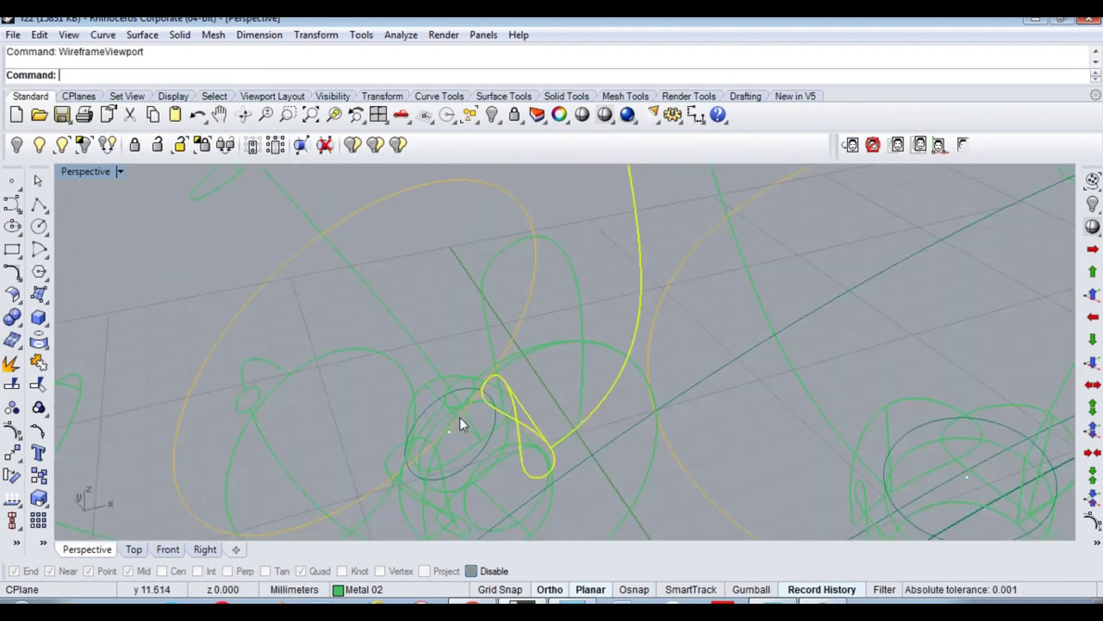
{"action": "right_click_drag", "start_coordinate": [597, 344], "coordinate": [599, 344]}
{"action": "scroll", "coordinate": [609, 339], "scroll_direction": "up", "scroll_amount": 3}
{"action": "key", "text": "Return"}
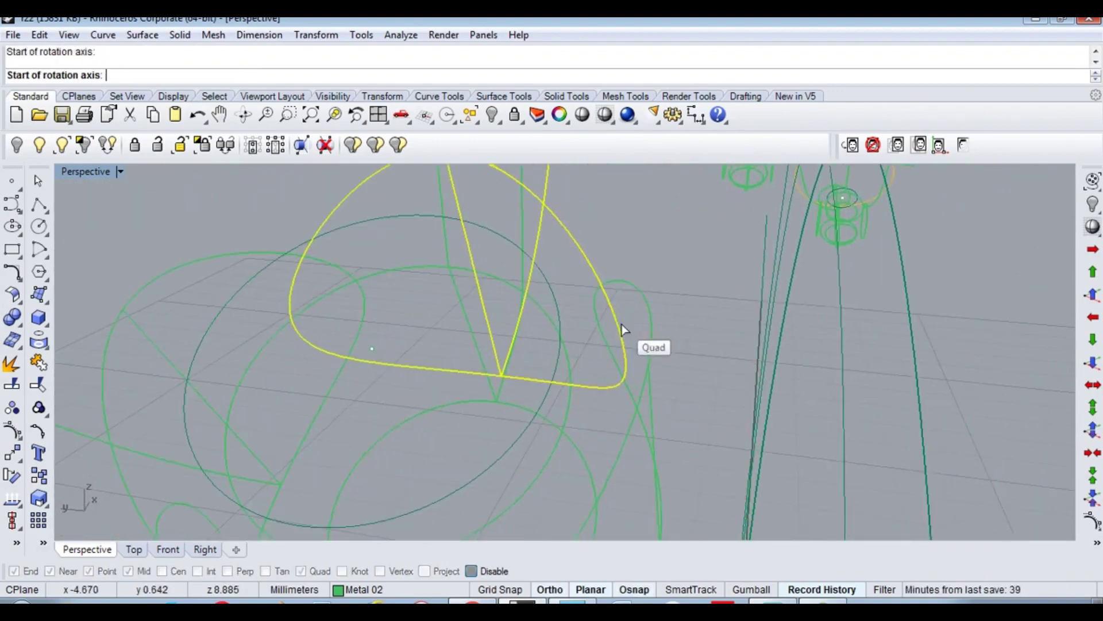
{"action": "left_click", "coordinate": [291, 299]}
{"action": "key", "text": "ctrl+alt+r"}
{"action": "right_click_drag", "start_coordinate": [291, 299], "coordinate": [517, 273]}
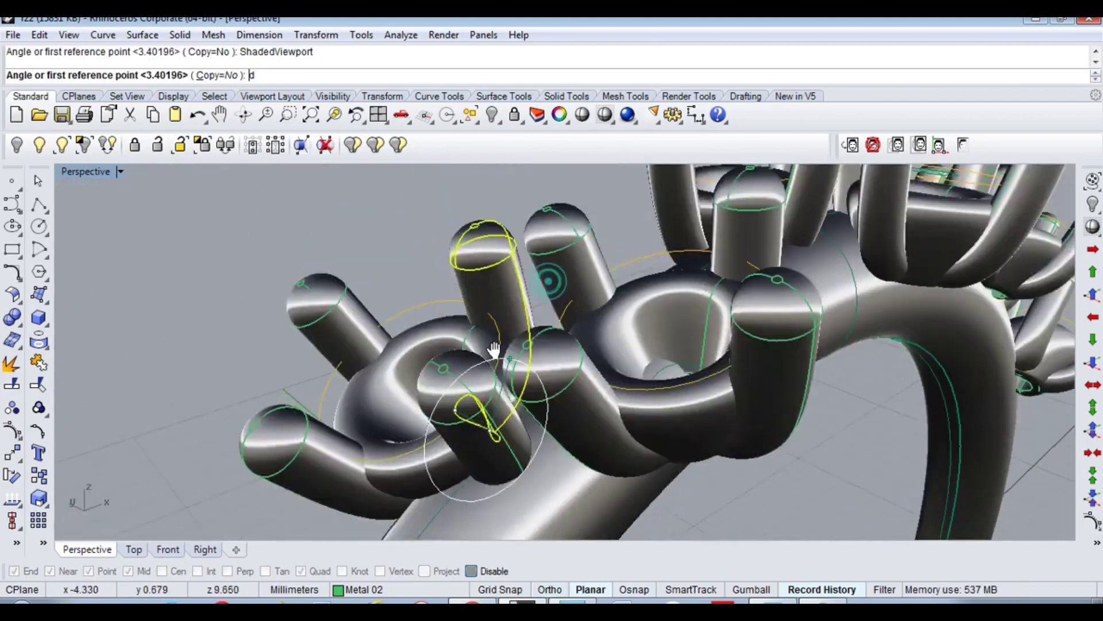
{"action": "left_click", "coordinate": [517, 273]}
{"action": "left_click", "coordinate": [517, 276]}
Step: Ungroup the next stone head and tilt one tube about an axis on the yellow curve
{"action": "scroll", "coordinate": [654, 368], "scroll_direction": "down", "scroll_amount": 5}
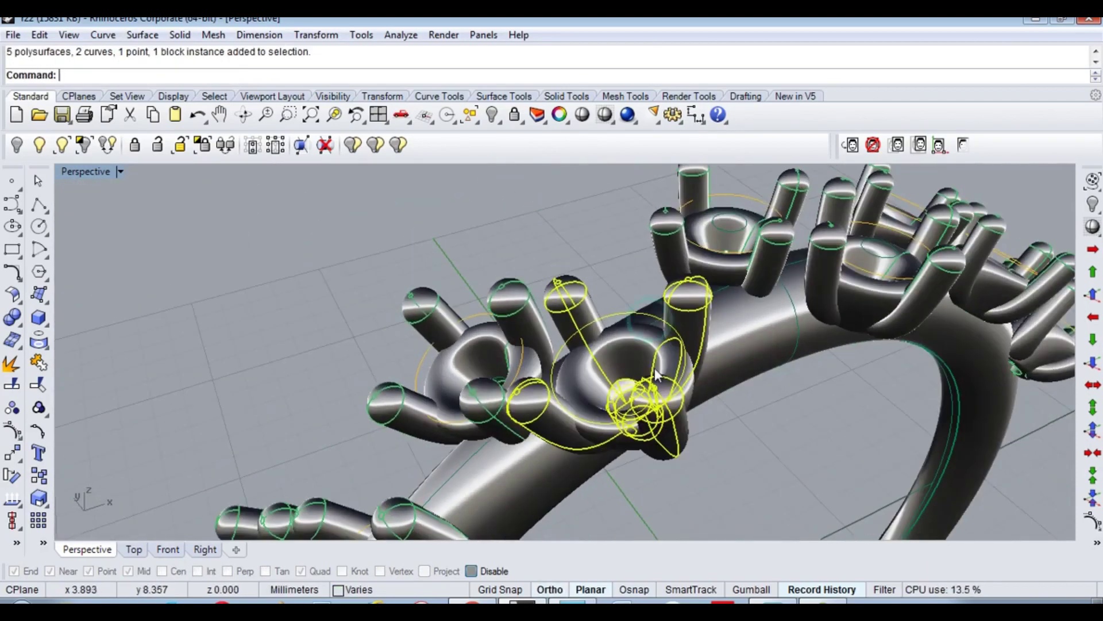
{"action": "key", "text": "ctrl+shift+g"}
{"action": "scroll", "coordinate": [689, 325], "scroll_direction": "up", "scroll_amount": 2}
{"action": "left_click", "coordinate": [690, 333]}
{"action": "scroll", "coordinate": [675, 396], "scroll_direction": "up", "scroll_amount": 5}
{"action": "type", "text": "q"}
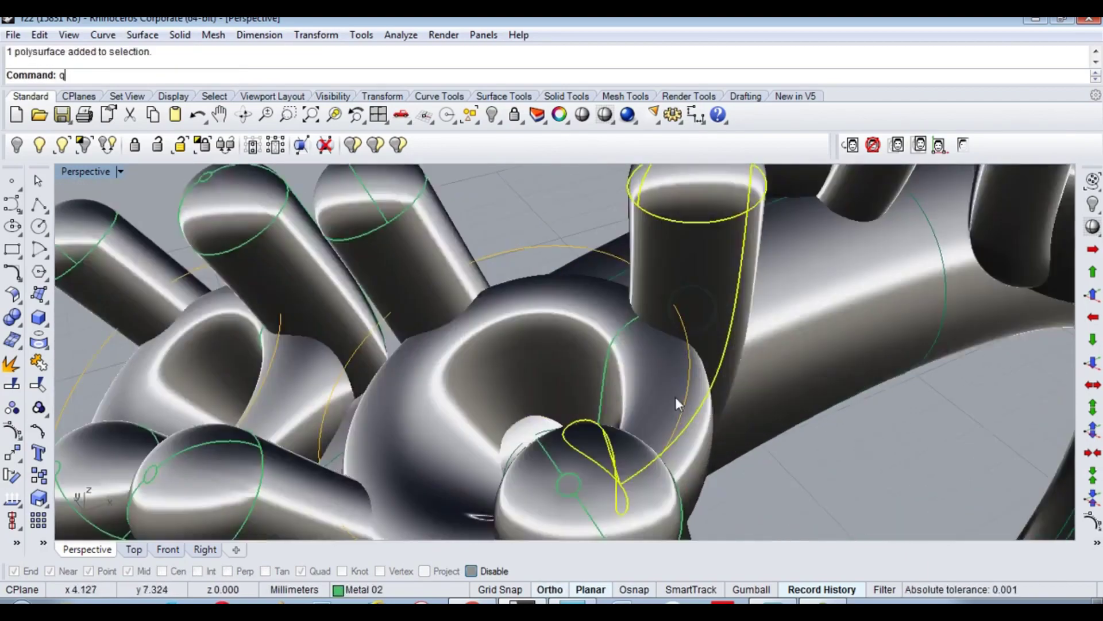
{"action": "key", "text": "ctrl+alt+w"}
{"action": "scroll", "coordinate": [648, 421], "scroll_direction": "up", "scroll_amount": 3}
{"action": "type", "text": "rotate3d"}
{"action": "scroll", "coordinate": [591, 395], "scroll_direction": "up", "scroll_amount": 3}
{"action": "key", "text": "Return"}
{"action": "left_click", "coordinate": [574, 389]}
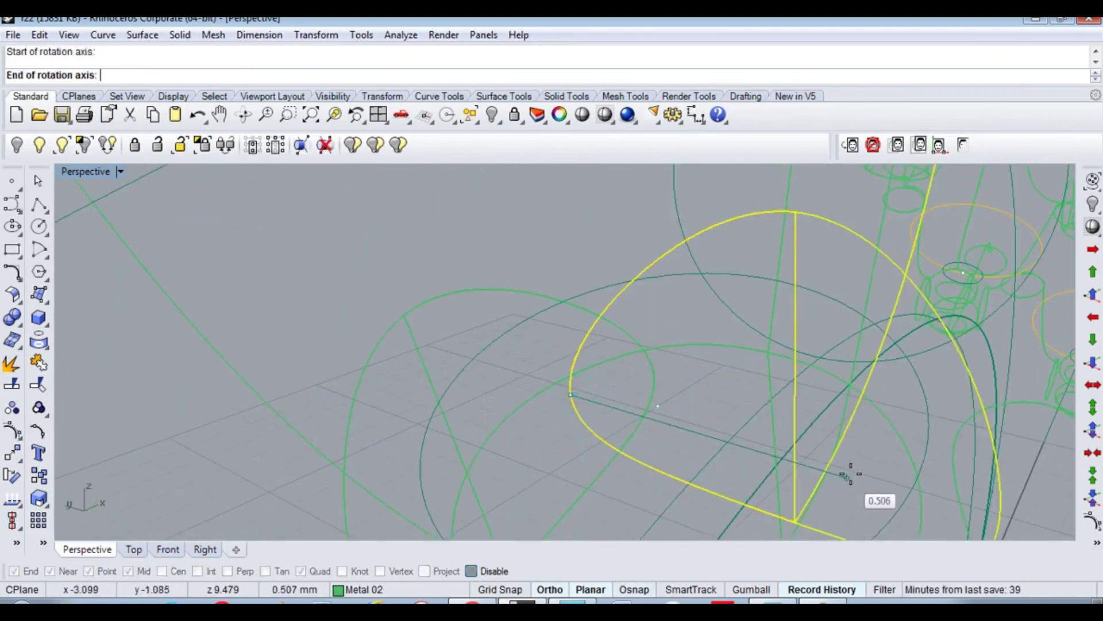
{"action": "scroll", "coordinate": [850, 468], "scroll_direction": "up", "scroll_amount": 2}
{"action": "scroll", "coordinate": [783, 425], "scroll_direction": "up", "scroll_amount": 2}
{"action": "left_click", "coordinate": [772, 421]}
{"action": "scroll", "coordinate": [778, 419], "scroll_direction": "down", "scroll_amount": 3}
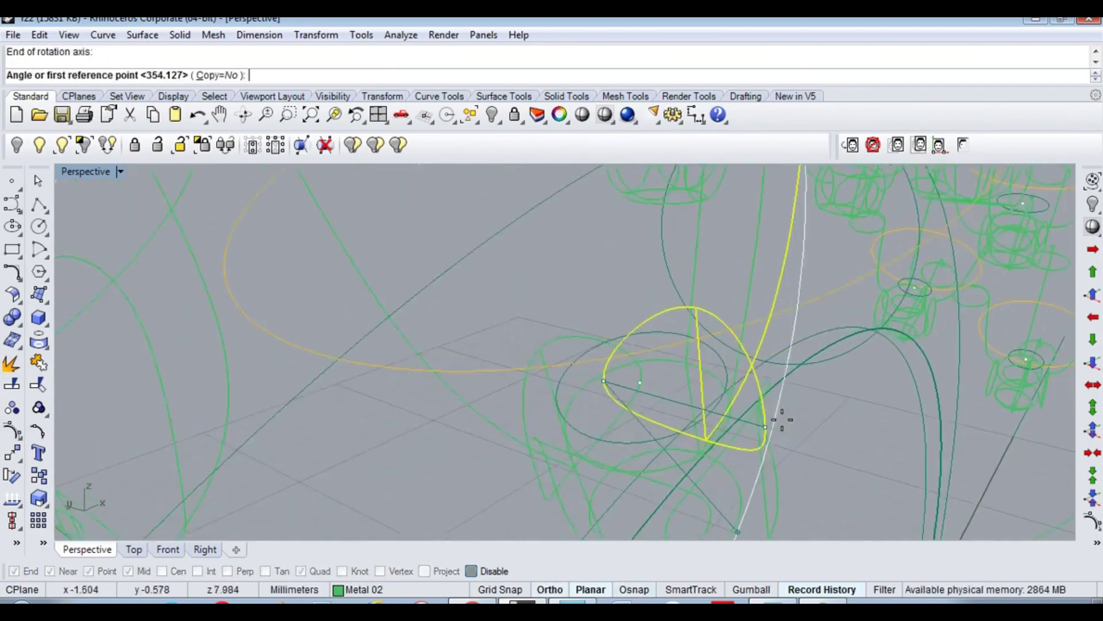
{"action": "key", "text": "ctrl+alt+s"}
{"action": "scroll", "coordinate": [747, 402], "scroll_direction": "down", "scroll_amount": 2}
{"action": "left_click", "coordinate": [716, 281]}
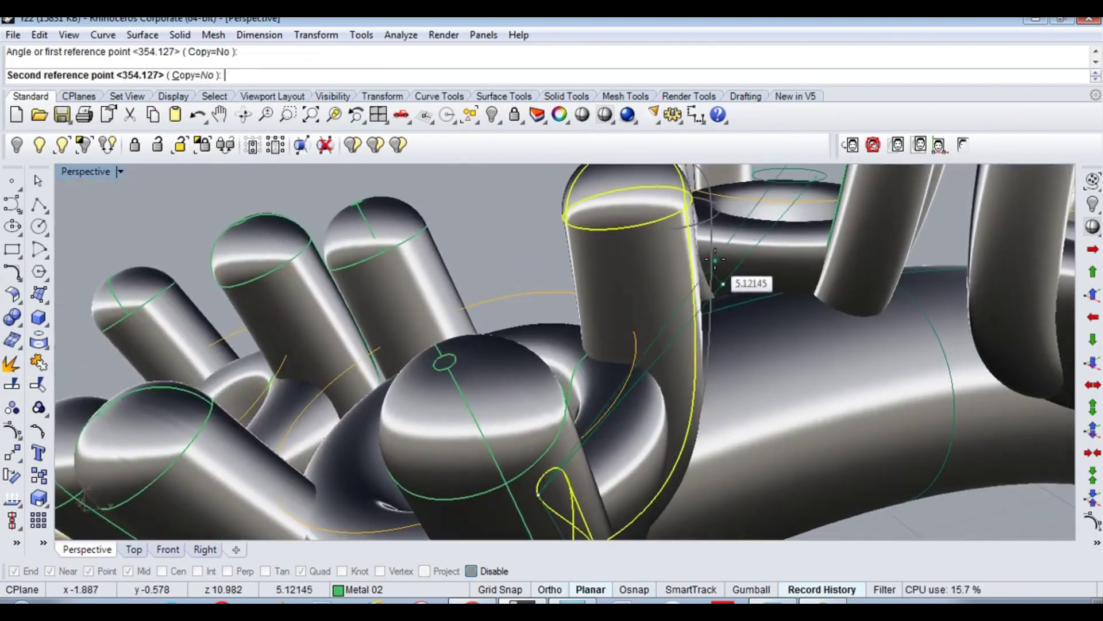
{"action": "left_click", "coordinate": [717, 264]}
Step: Tilt the next tube beside the prongs with another 3D rotation
{"action": "left_click", "coordinate": [418, 430]}
{"action": "key", "text": "ctrl+alt+w"}
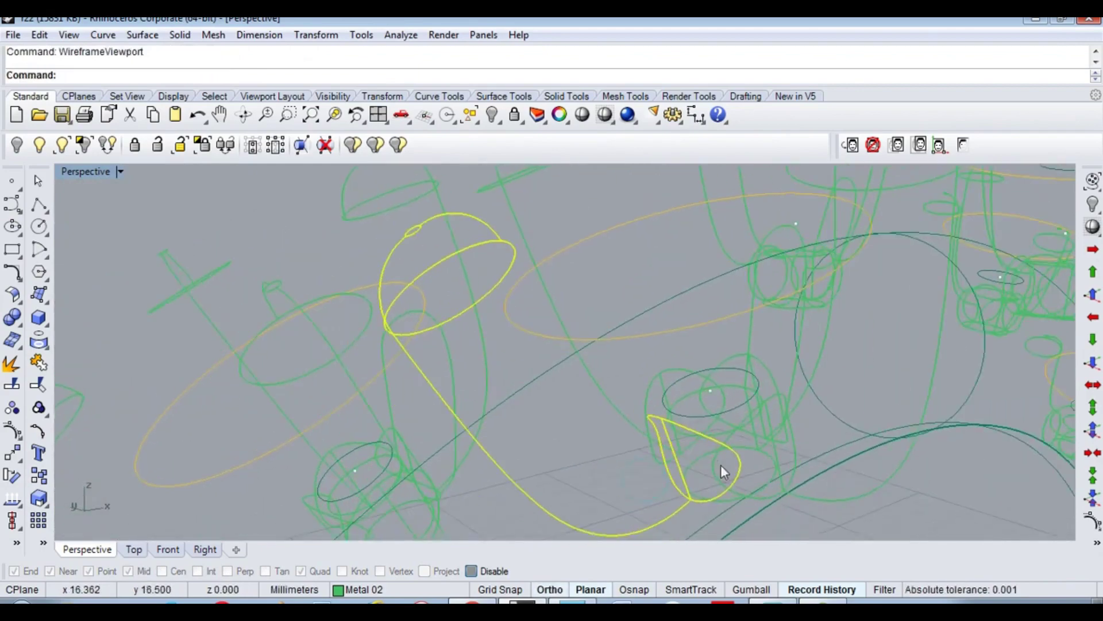
{"action": "type", "text": "r"}
{"action": "key", "text": "Return"}
{"action": "scroll", "coordinate": [753, 457], "scroll_direction": "up", "scroll_amount": 2}
{"action": "left_click", "coordinate": [753, 457]}
{"action": "left_click", "coordinate": [595, 399]}
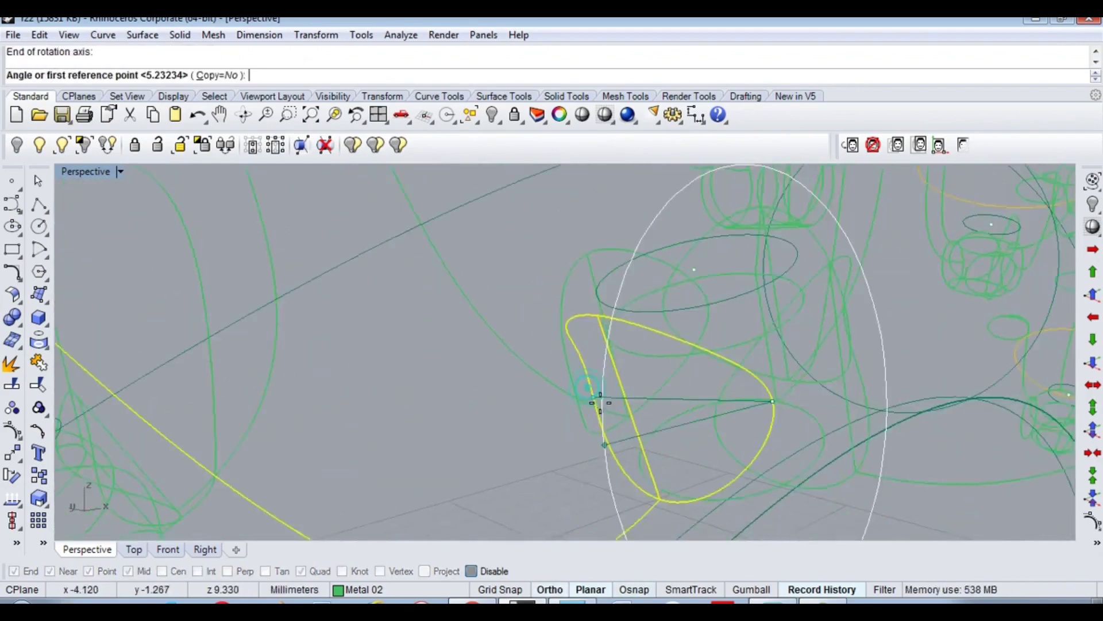
{"action": "key", "text": "ctrl+alt+s"}
{"action": "left_click", "coordinate": [488, 367]}
{"action": "left_click", "coordinate": [492, 333]}
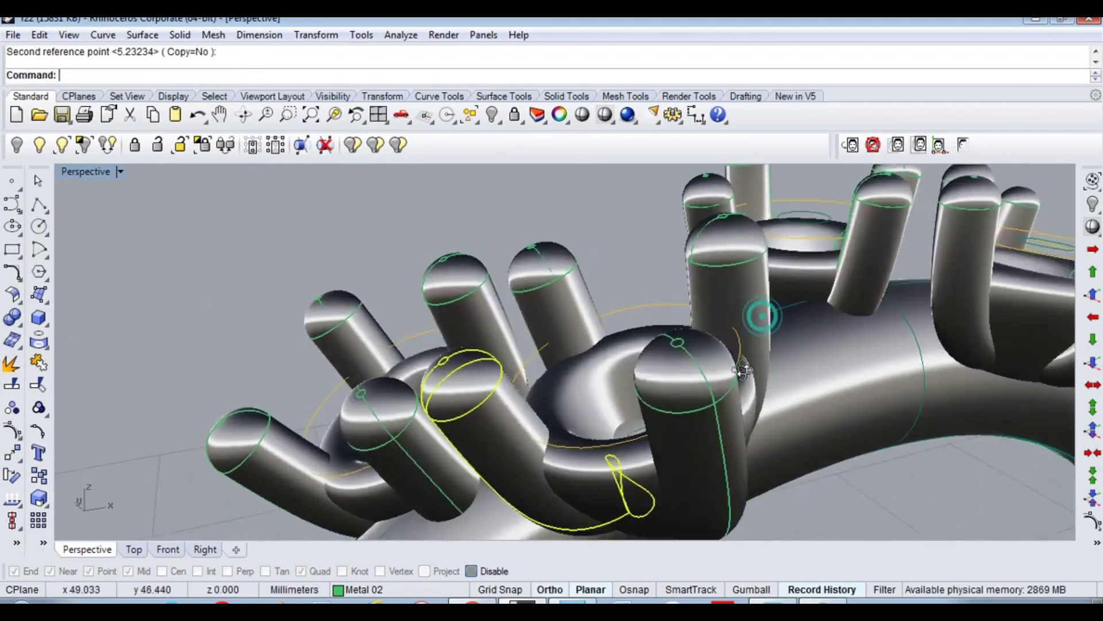
{"action": "scroll", "coordinate": [522, 302], "scroll_direction": "up", "scroll_amount": 3}
Step: Refine the angle of the already tilted tube with a further 3D rotation
{"action": "left_click", "coordinate": [520, 298]}
{"action": "left_click", "coordinate": [507, 312]}
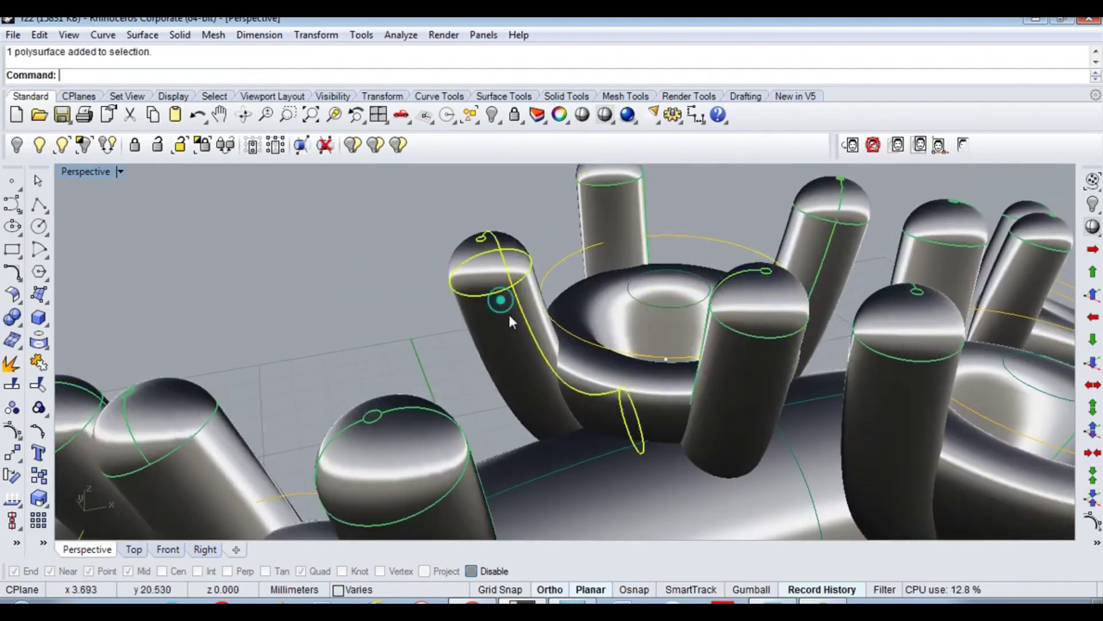
{"action": "right_click_drag", "start_coordinate": [508, 312], "coordinate": [526, 356]}
{"action": "key", "text": "ctrl+alt+w"}
{"action": "scroll", "coordinate": [577, 398], "scroll_direction": "up", "scroll_amount": 2}
{"action": "key", "text": "Return"}
{"action": "left_click", "coordinate": [614, 454]}
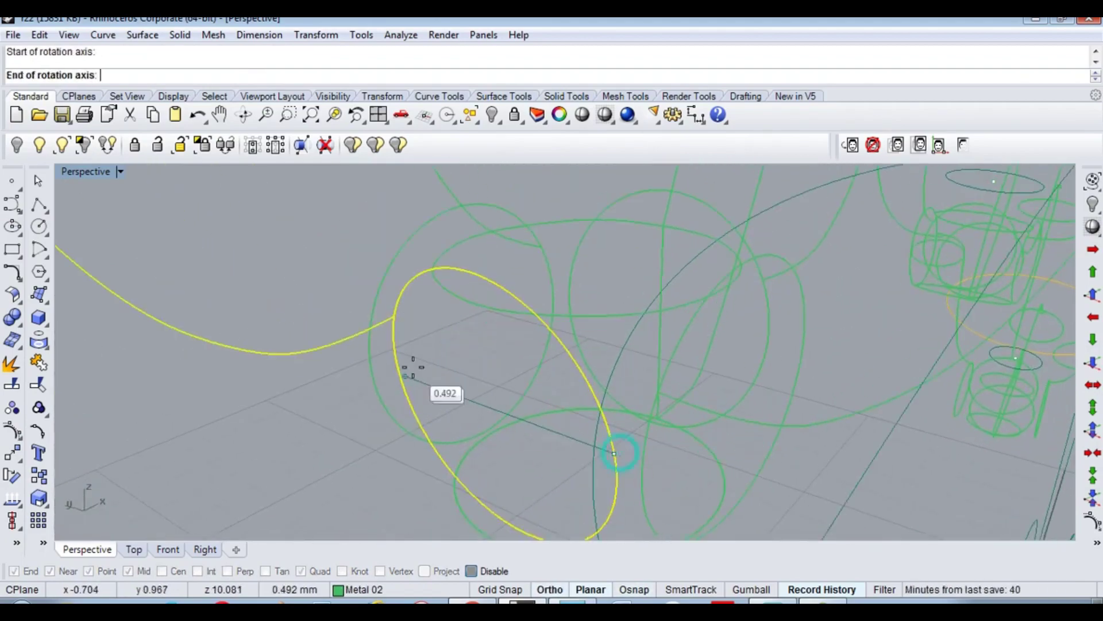
{"action": "left_click", "coordinate": [393, 350]}
{"action": "key", "text": "ctrl+alt+r"}
{"action": "scroll", "coordinate": [315, 262], "scroll_direction": "up", "scroll_amount": 2}
{"action": "left_click", "coordinate": [311, 263]}
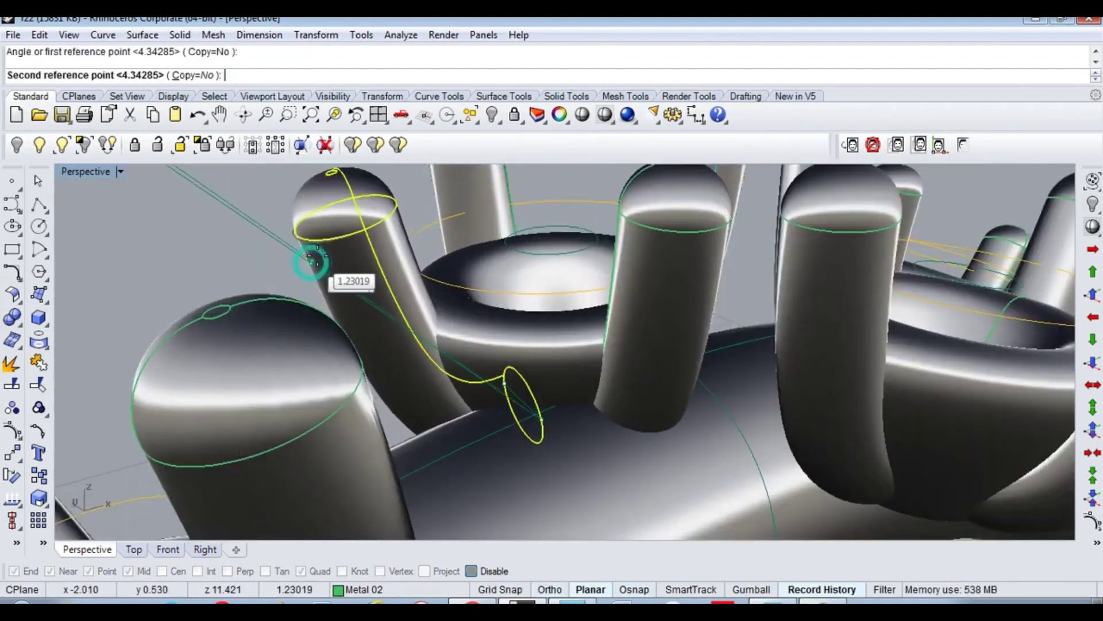
{"action": "left_click", "coordinate": [323, 249]}
Step: Tilt the next bridge about an axis starting at its circle's quadrant
{"action": "right_click_drag", "start_coordinate": [323, 249], "coordinate": [601, 442]}
{"action": "key", "text": "ctrl+alt+w"}
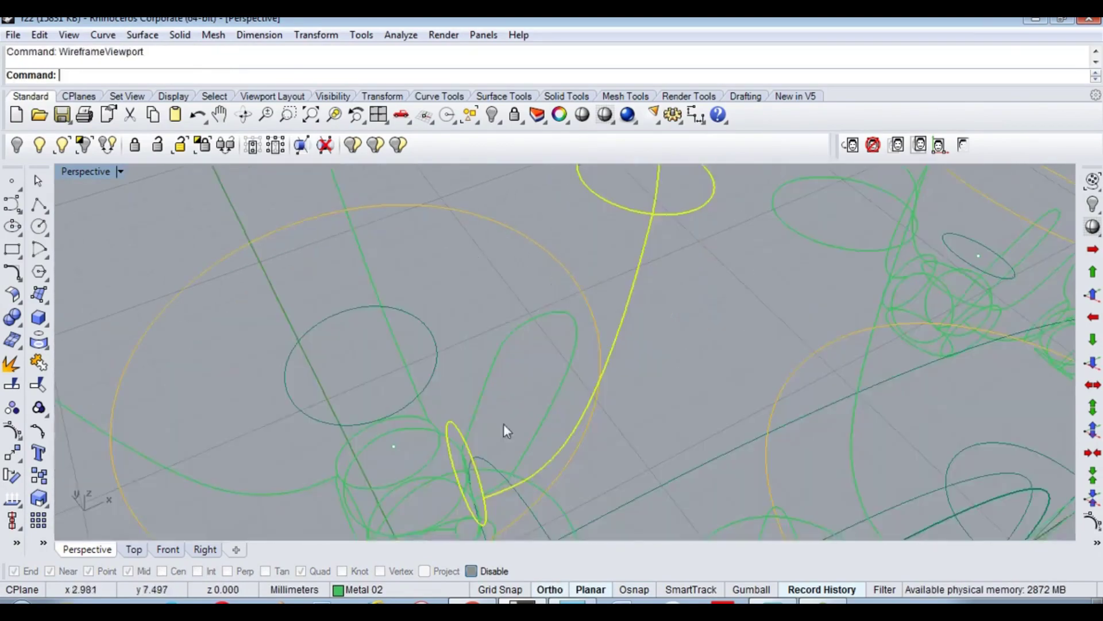
{"action": "scroll", "coordinate": [599, 363], "scroll_direction": "up", "scroll_amount": 2}
{"action": "scroll", "coordinate": [557, 402], "scroll_direction": "up", "scroll_amount": 2}
{"action": "key", "text": "Return"}
{"action": "scroll", "coordinate": [560, 391], "scroll_direction": "up", "scroll_amount": 2}
{"action": "left_click", "coordinate": [562, 387]}
{"action": "scroll", "coordinate": [363, 355], "scroll_direction": "up", "scroll_amount": 1}
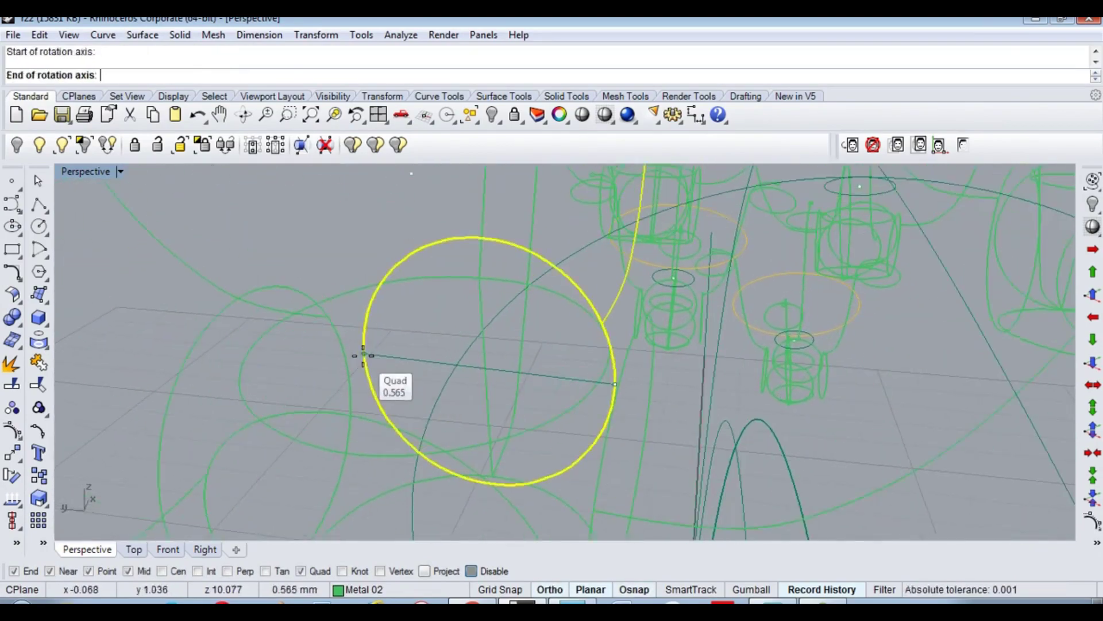
{"action": "key", "text": "ctrl+alt+s"}
{"action": "scroll", "coordinate": [363, 355], "scroll_direction": "up", "scroll_amount": 2}
{"action": "scroll", "coordinate": [567, 394], "scroll_direction": "down", "scroll_amount": 2}
{"action": "left_click", "coordinate": [707, 242]}
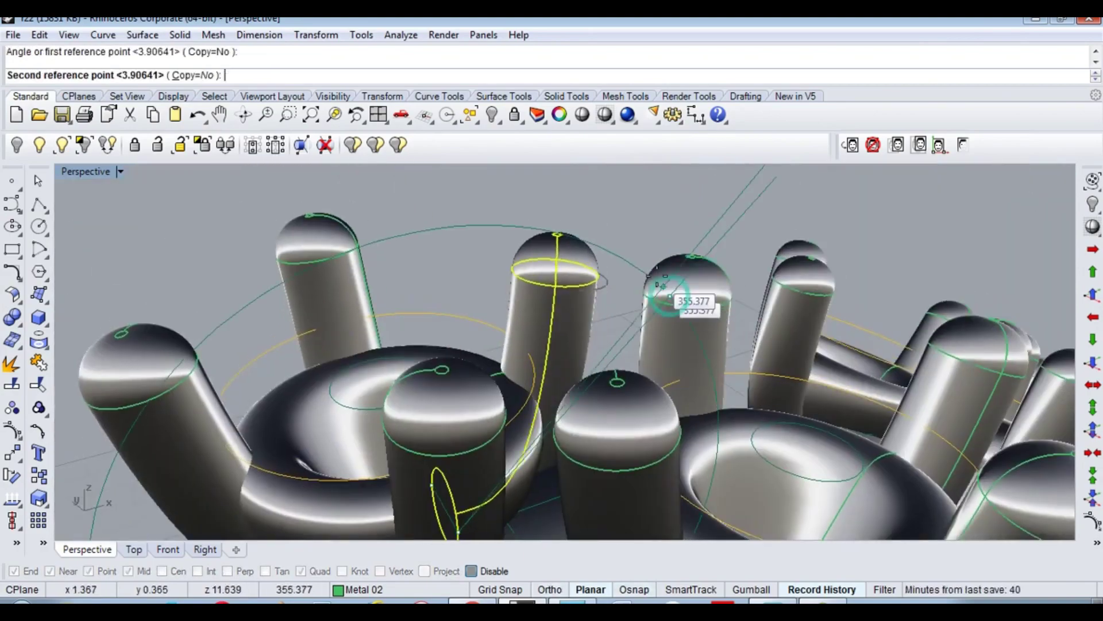
{"action": "left_click", "coordinate": [668, 281]}
{"action": "scroll", "coordinate": [668, 281], "scroll_direction": "up", "scroll_amount": 2}
{"action": "scroll", "coordinate": [524, 257], "scroll_direction": "down", "scroll_amount": 5}
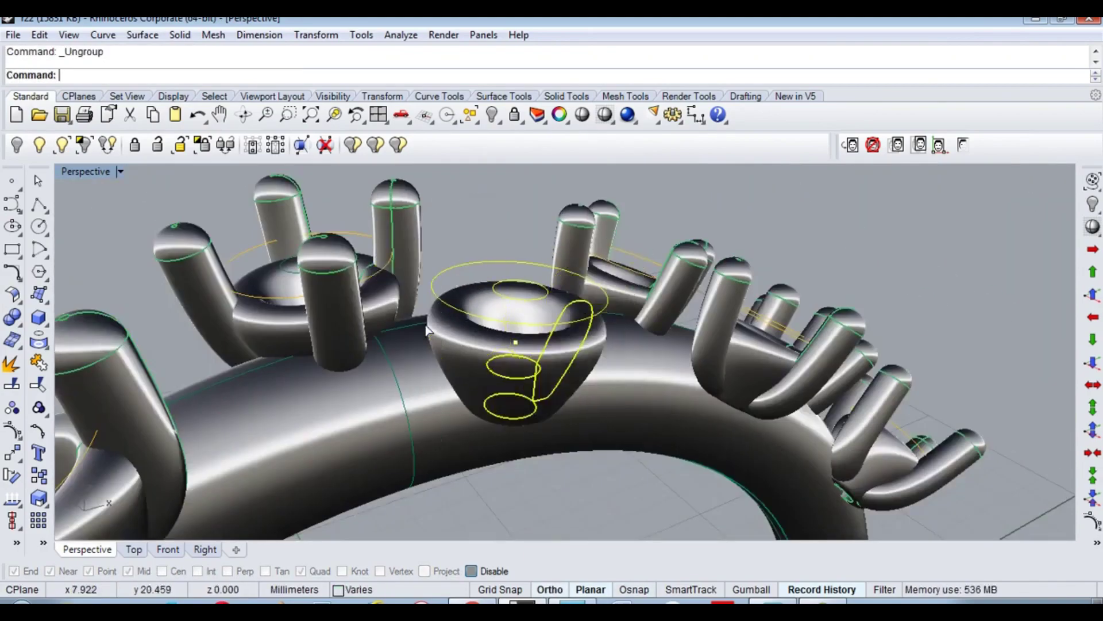
{"action": "scroll", "coordinate": [477, 387], "scroll_direction": "up", "scroll_amount": 4}
Step: Rotate the following bridge in 3D from its circle's quadrant into place
{"action": "key", "text": "ctrl+alt+w"}
{"action": "key", "text": "Return"}
{"action": "scroll", "coordinate": [496, 322], "scroll_direction": "up", "scroll_amount": 3}
{"action": "left_click", "coordinate": [490, 291]}
{"action": "scroll", "coordinate": [585, 428], "scroll_direction": "up", "scroll_amount": 2}
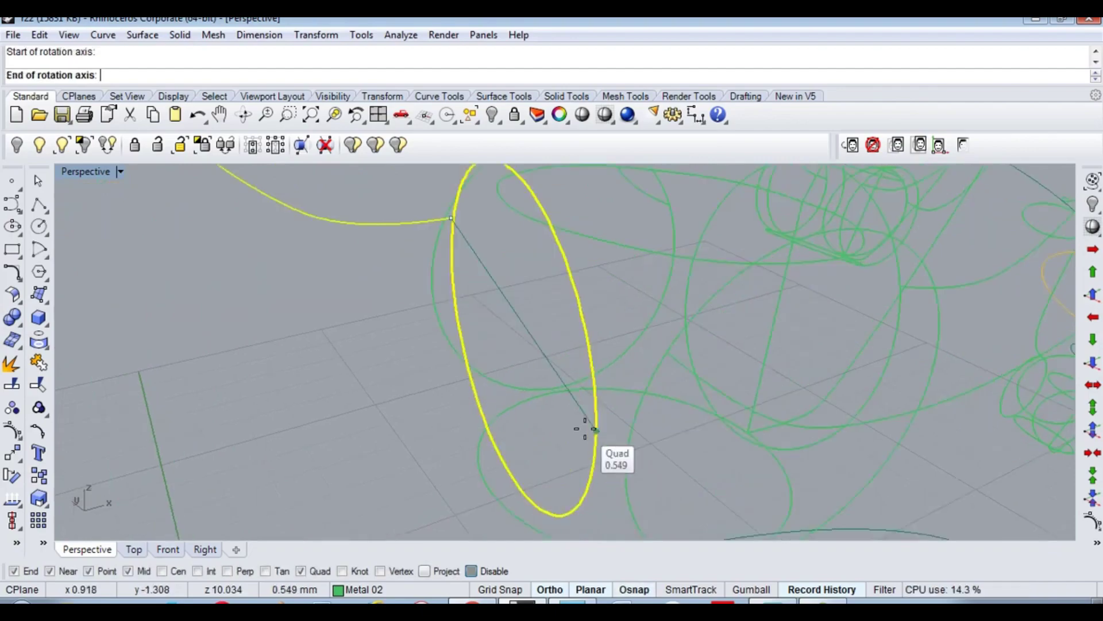
{"action": "left_click", "coordinate": [595, 446]}
{"action": "scroll", "coordinate": [566, 438], "scroll_direction": "down", "scroll_amount": 3}
{"action": "key", "text": "ctrl+alt+s"}
{"action": "scroll", "coordinate": [443, 303], "scroll_direction": "up", "scroll_amount": 3}
{"action": "left_click", "coordinate": [422, 305]}
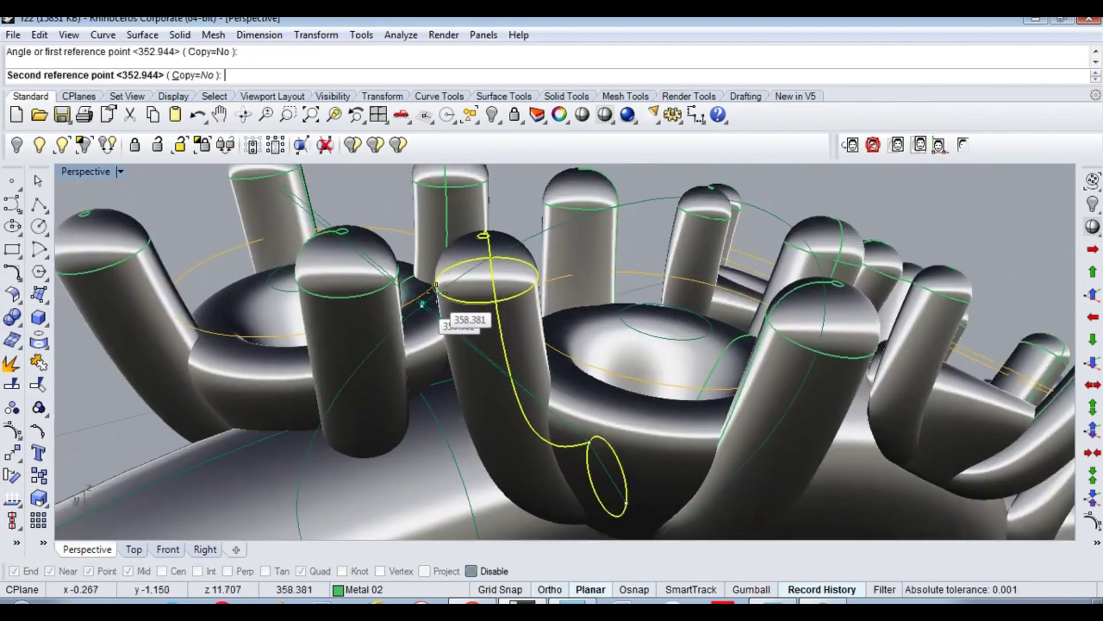
{"action": "left_click", "coordinate": [447, 285]}
{"action": "scroll", "coordinate": [575, 373], "scroll_direction": "down", "scroll_amount": 3}
Step: Tilt another bridge from its circle's left quadrant, then ungroup the next bridge set
{"action": "key", "text": "ctrl+alt+w"}
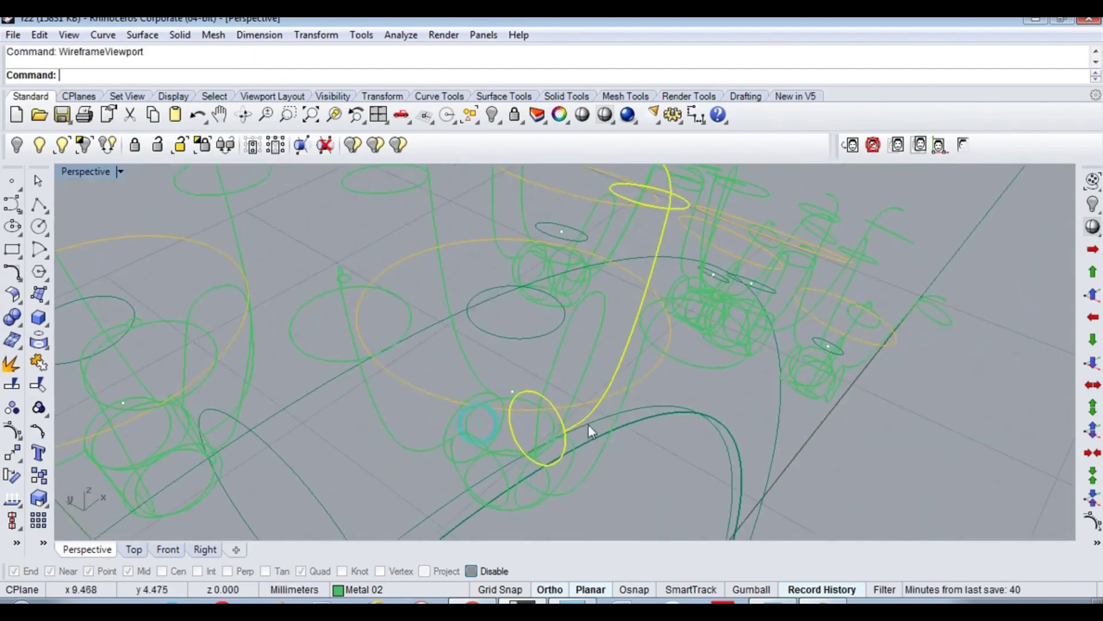
{"action": "scroll", "coordinate": [560, 388], "scroll_direction": "up", "scroll_amount": 3}
{"action": "scroll", "coordinate": [554, 363], "scroll_direction": "down", "scroll_amount": 1}
{"action": "key", "text": "Return"}
{"action": "scroll", "coordinate": [468, 316], "scroll_direction": "up", "scroll_amount": 2}
{"action": "left_click", "coordinate": [468, 316]}
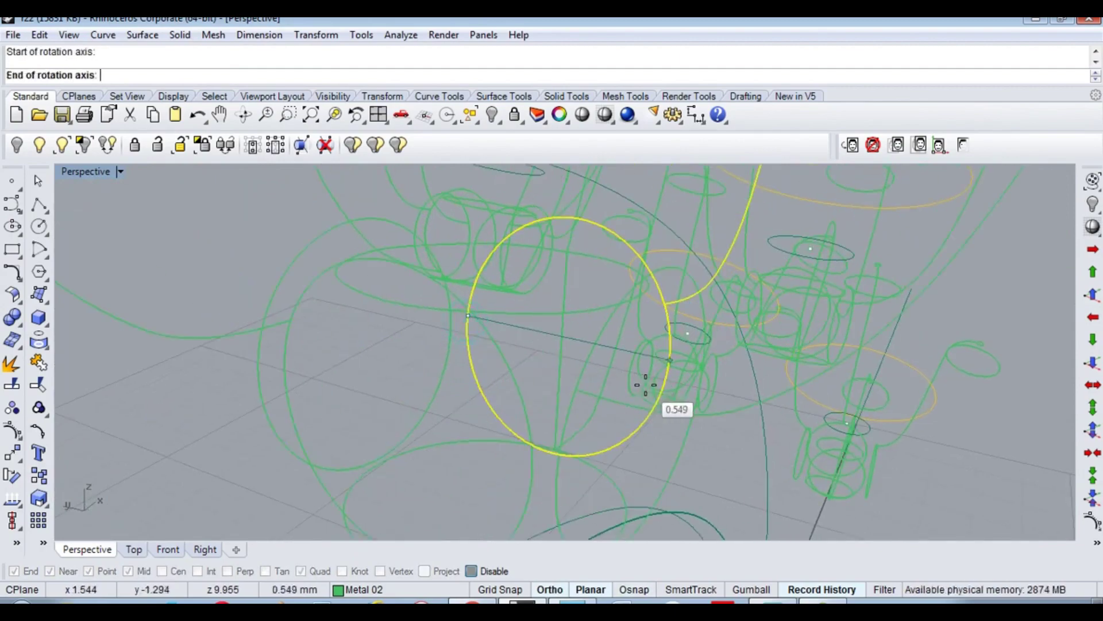
{"action": "scroll", "coordinate": [652, 400], "scroll_direction": "up", "scroll_amount": 2}
{"action": "left_click", "coordinate": [652, 399]}
{"action": "scroll", "coordinate": [633, 411], "scroll_direction": "down", "scroll_amount": 3}
{"action": "key", "text": "ctrl+alt+s"}
{"action": "scroll", "coordinate": [632, 357], "scroll_direction": "up", "scroll_amount": 3}
{"action": "left_click", "coordinate": [824, 325]}
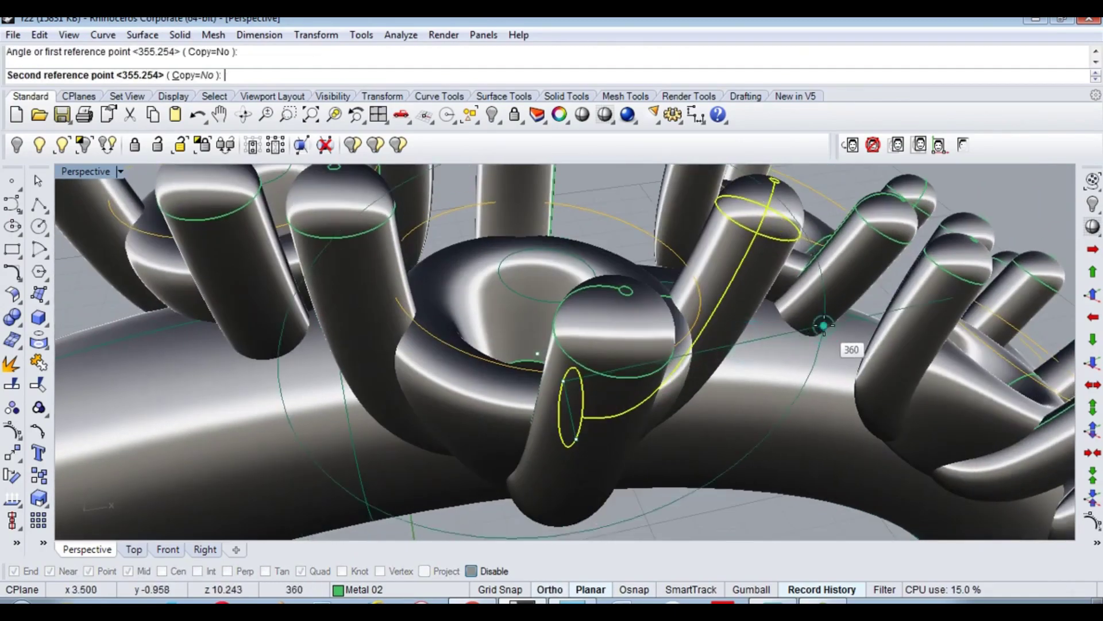
{"action": "scroll", "coordinate": [831, 291], "scroll_direction": "down", "scroll_amount": 3}
{"action": "left_click", "coordinate": [818, 258]}
{"action": "key", "text": "ctrl+shift+g"}
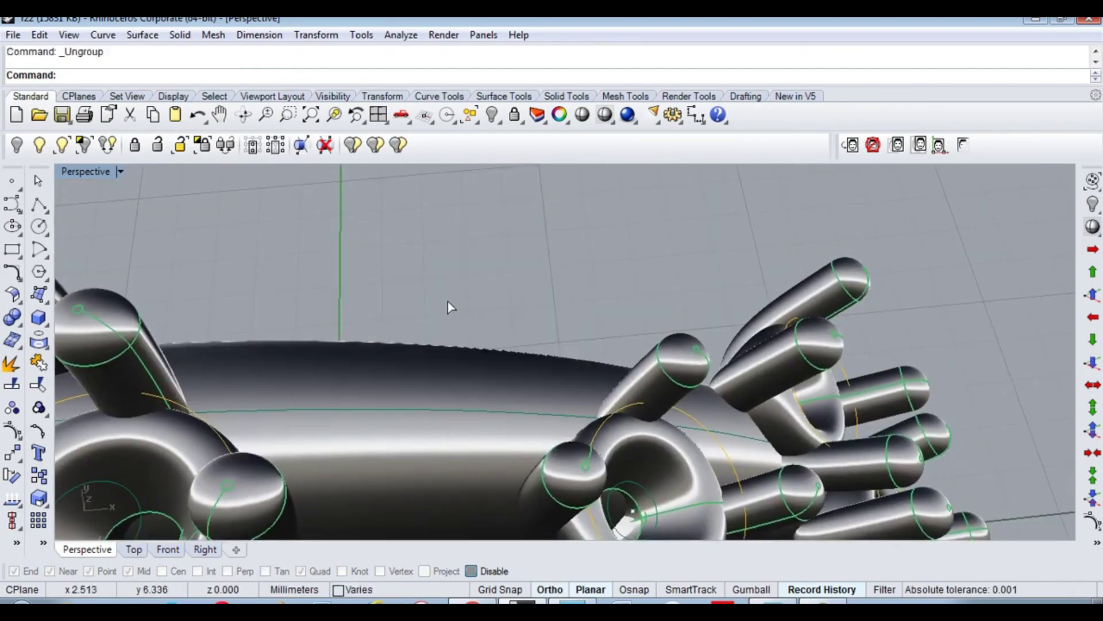
{"action": "scroll", "coordinate": [447, 301], "scroll_direction": "up", "scroll_amount": 3}
Step: Save the model as Rhino 4 file r22.3dm
{"action": "key", "text": "ctrl+alt+w"}
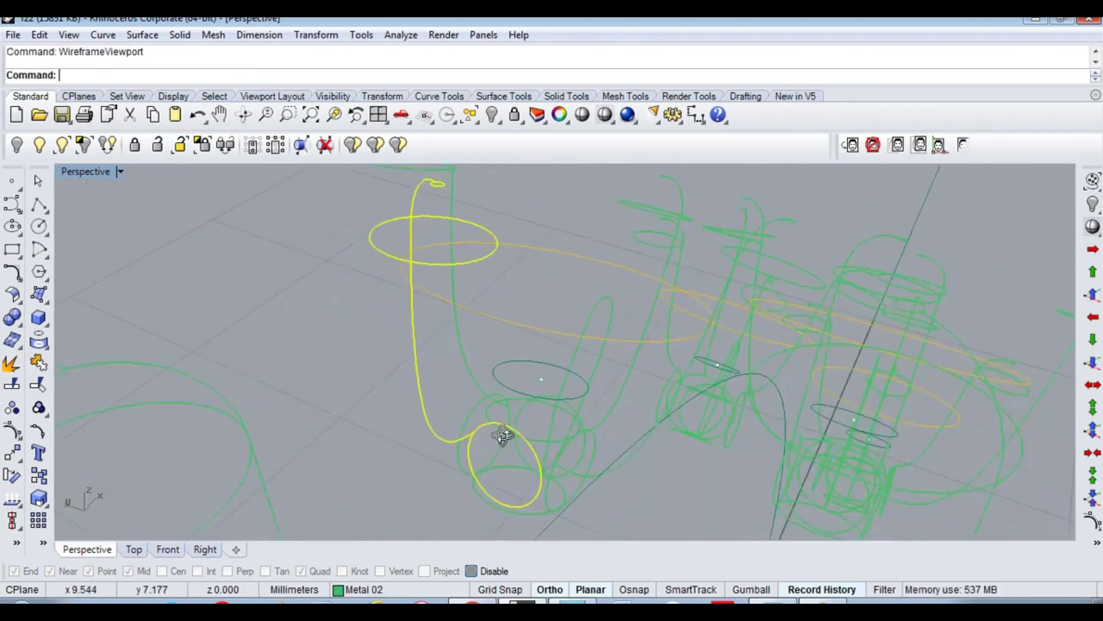
{"action": "key", "text": "ctrl+s"}
{"action": "left_click", "coordinate": [435, 352]}
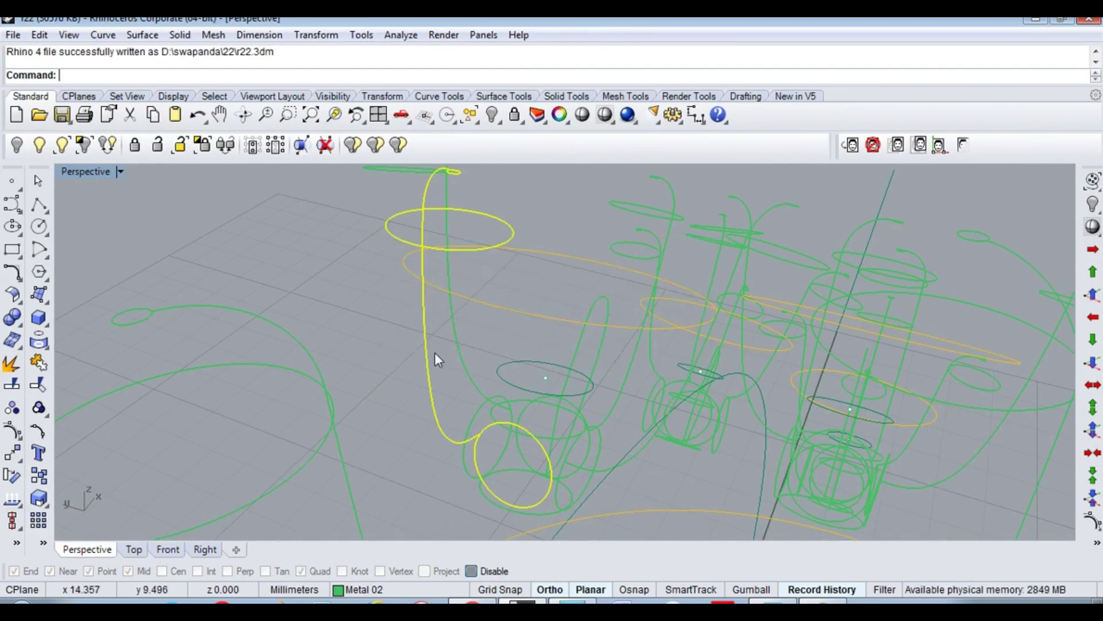
Step: Rotate3D the first bridge and circle about an axis across the lower circle's quad points
{"action": "scroll", "coordinate": [462, 447], "scroll_direction": "up", "scroll_amount": 3}
{"action": "scroll", "coordinate": [477, 425], "scroll_direction": "up", "scroll_amount": 2}
{"action": "type", "text": "rotate3d"}
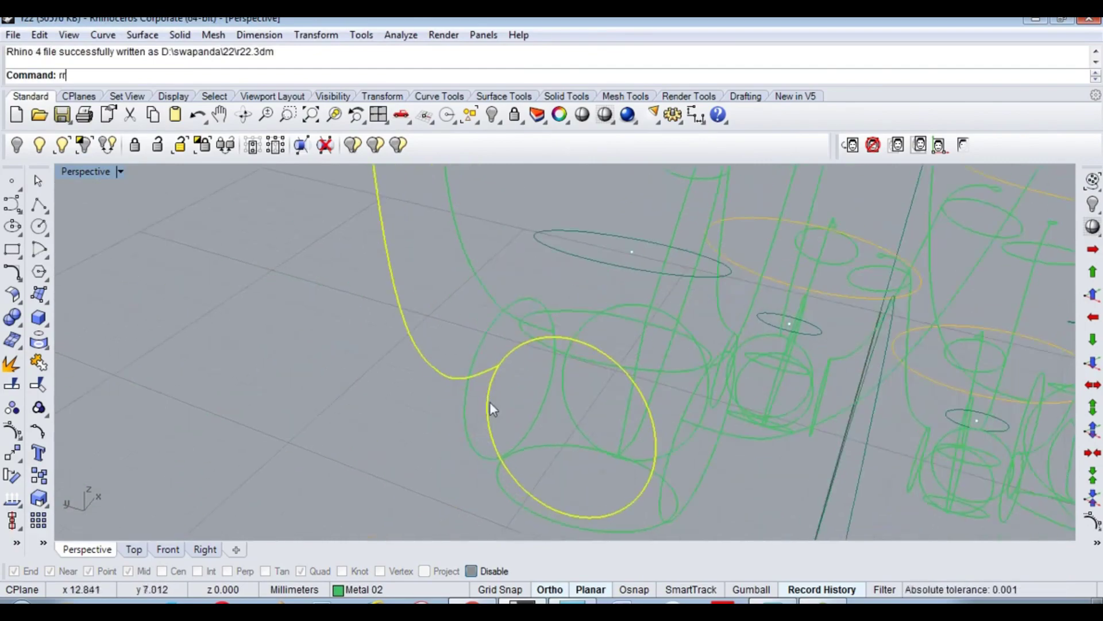
{"action": "key", "text": "Return"}
{"action": "left_click", "coordinate": [498, 364]}
{"action": "left_click", "coordinate": [659, 443]}
{"action": "key", "text": "ctrl+alt+s"}
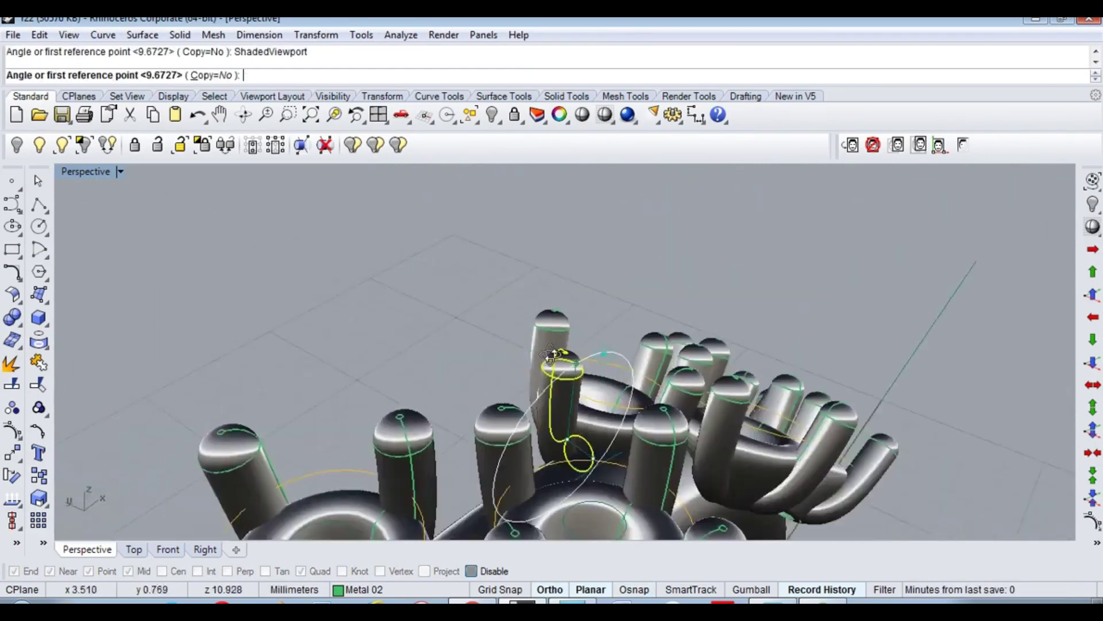
{"action": "right_click_drag", "start_coordinate": [635, 443], "coordinate": [540, 327]}
{"action": "left_click", "coordinate": [539, 327]}
{"action": "key", "text": "ctrl+alt+w"}
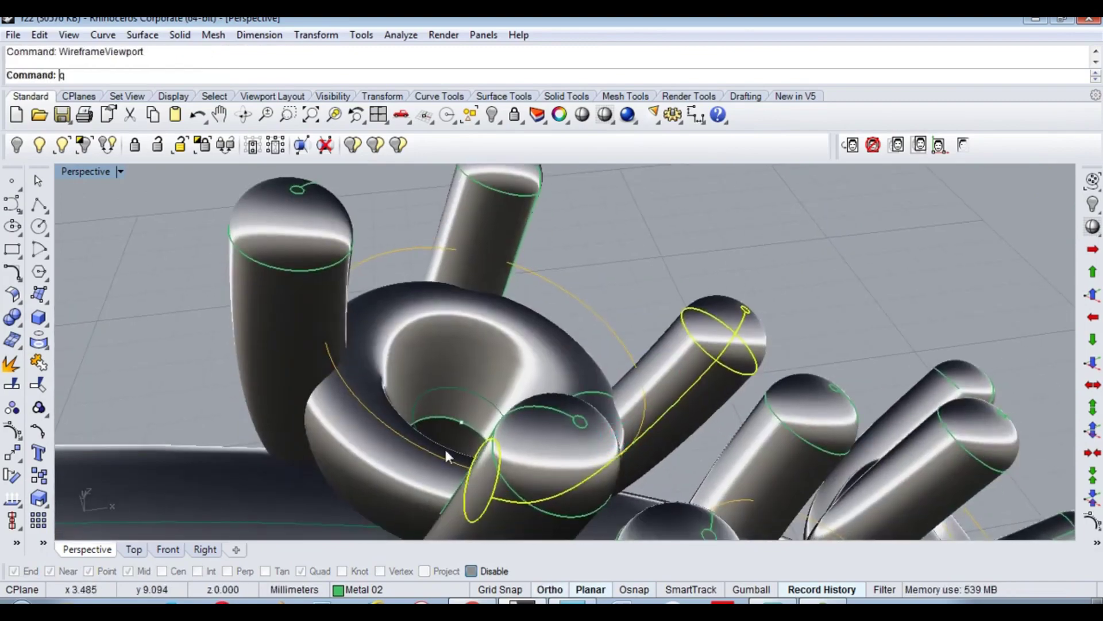
{"action": "scroll", "coordinate": [531, 370], "scroll_direction": "up", "scroll_amount": 5}
Step: Repeat the 3D rotation on that bridge to lean it against its prongs
{"action": "key", "text": "Return"}
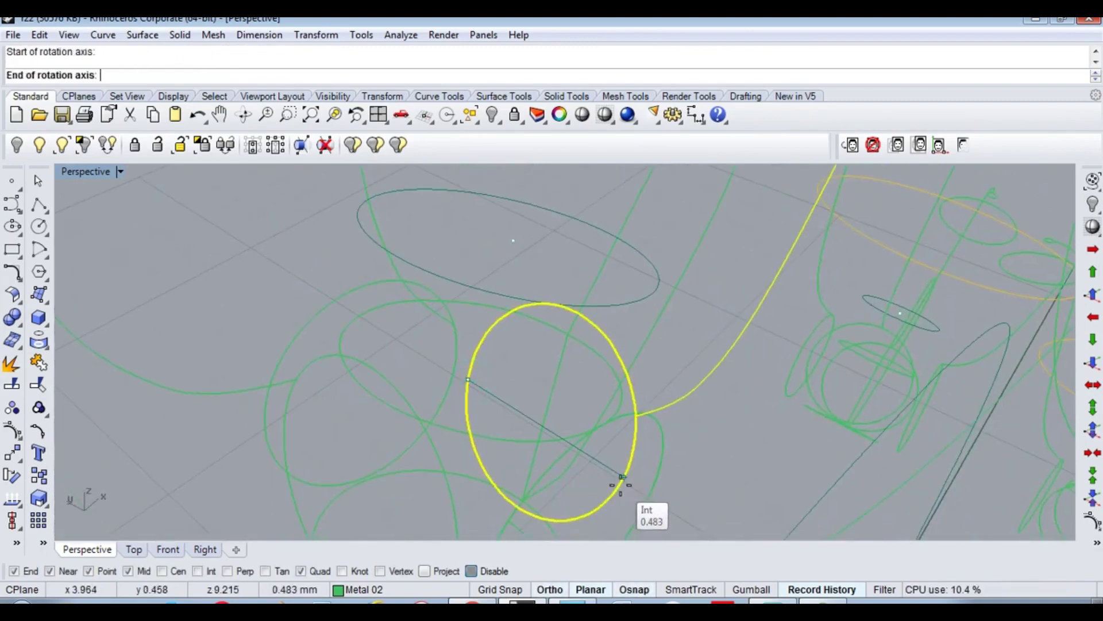
{"action": "left_click", "coordinate": [616, 490]}
{"action": "key", "text": "ctrl+alt+s"}
{"action": "right_click_drag", "start_coordinate": [616, 490], "coordinate": [736, 356]}
{"action": "left_click", "coordinate": [734, 355]}
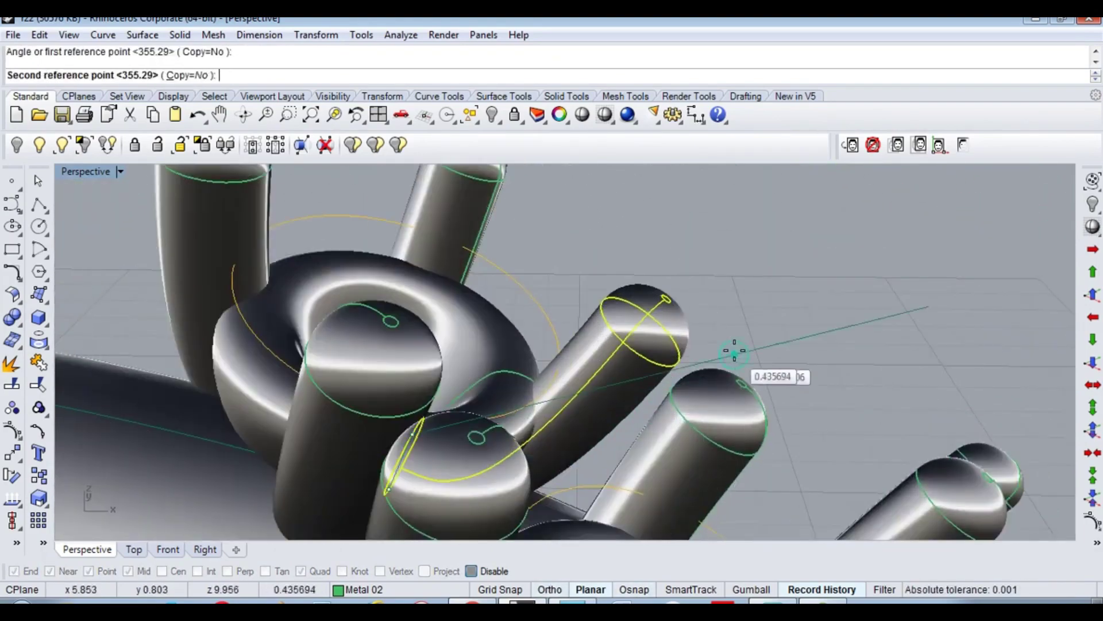
{"action": "left_click", "coordinate": [725, 325]}
Step: Select the next bridge curve and 3D-rotate it about an axis starting on its ellipse
{"action": "mouse_move", "coordinate": [766, 473]}
{"action": "right_mouse_down"}
{"action": "mouse_move", "coordinate": [499, 288]}
{"action": "mouse_move", "coordinate": [402, 323]}
{"action": "right_mouse_up"}
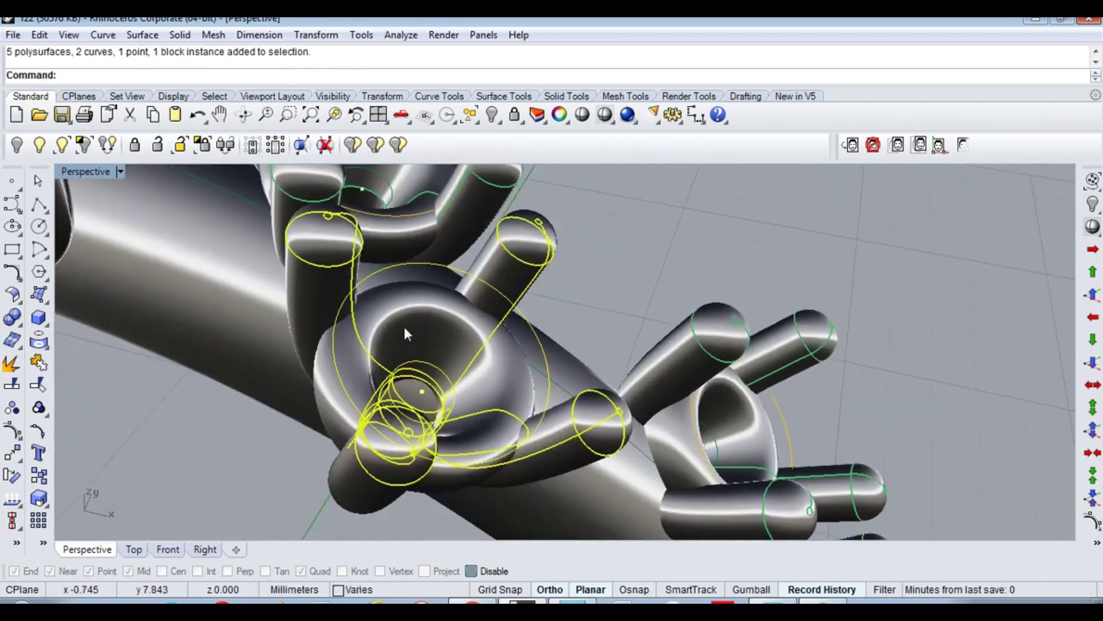
{"action": "left_click", "coordinate": [317, 277]}
{"action": "key", "text": "ctrl+alt+w"}
{"action": "scroll", "coordinate": [500, 418], "scroll_direction": "up", "scroll_amount": 5}
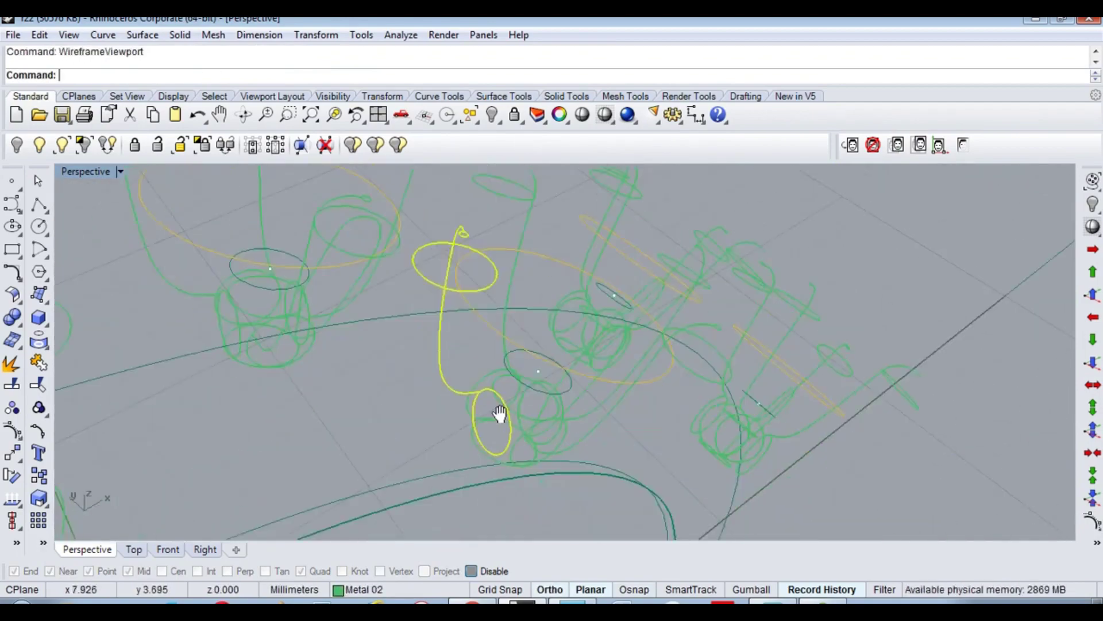
{"action": "scroll", "coordinate": [469, 388], "scroll_direction": "up", "scroll_amount": 3}
{"action": "type", "text": "r"}
{"action": "left_click", "coordinate": [426, 342]}
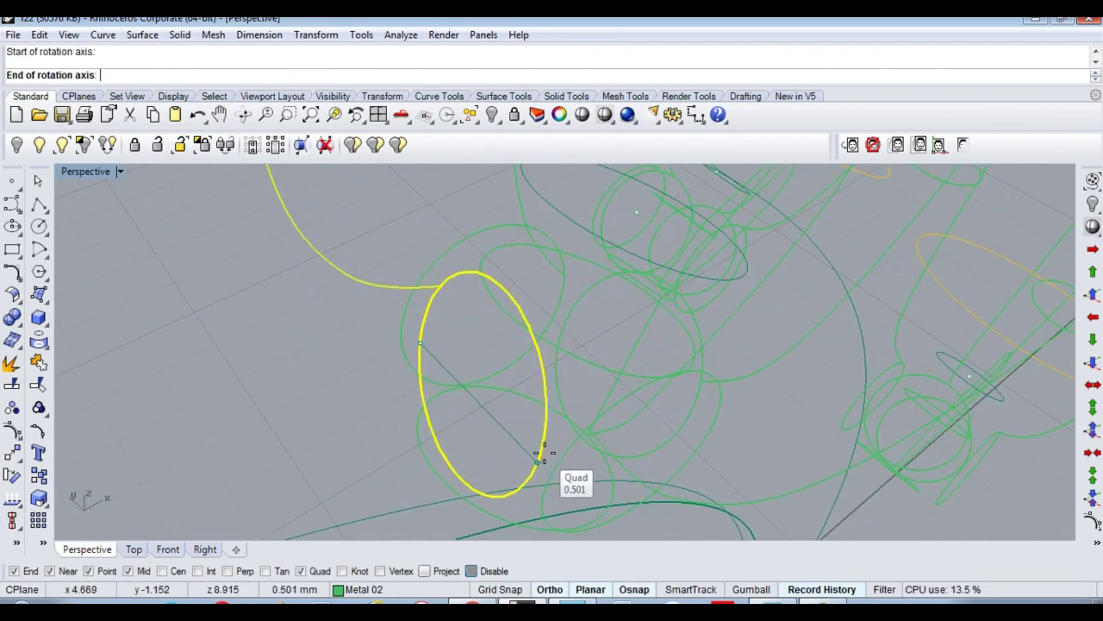
{"action": "key", "text": "ctrl+alt+s"}
{"action": "right_click_drag", "start_coordinate": [492, 301], "coordinate": [495, 322]}
{"action": "left_click", "coordinate": [506, 248]}
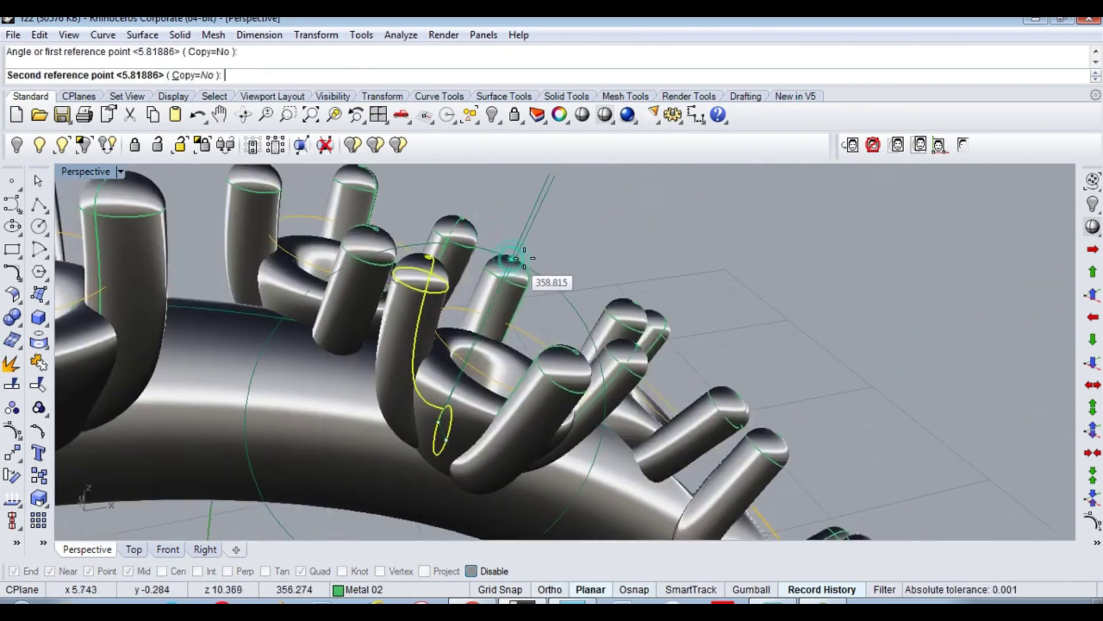
{"action": "left_click", "coordinate": [535, 260]}
Step: Tilt that bridge further with a 3D rotation about an axis across its ellipse
{"action": "scroll", "coordinate": [663, 347], "scroll_direction": "up", "scroll_amount": 3}
{"action": "key", "text": "ctrl+alt+w"}
{"action": "scroll", "coordinate": [399, 387], "scroll_direction": "up", "scroll_amount": 2}
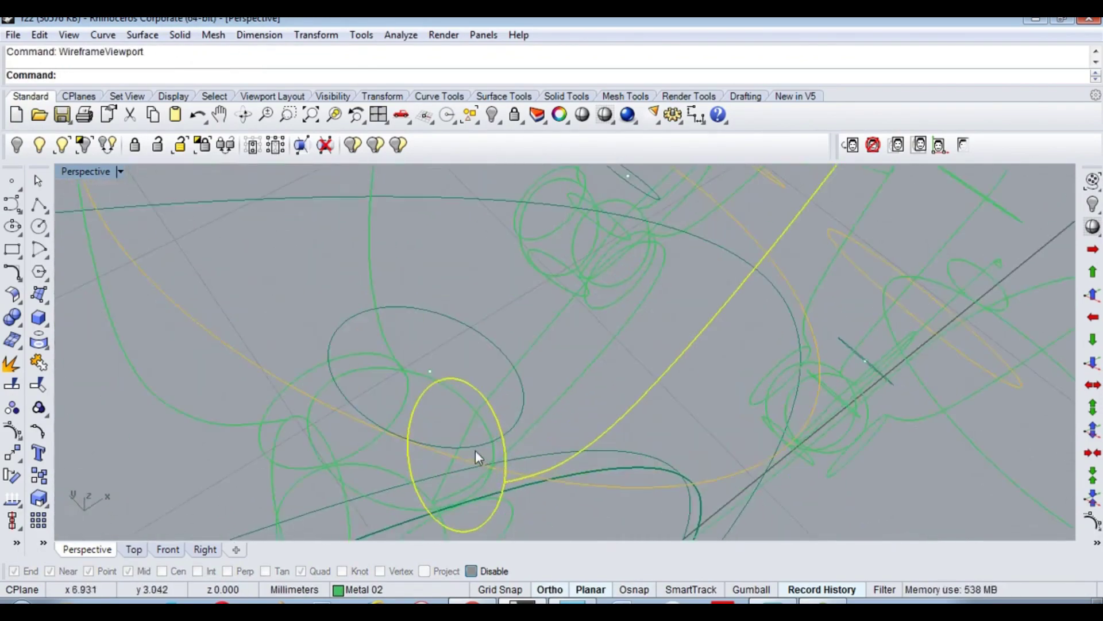
{"action": "scroll", "coordinate": [499, 520], "scroll_direction": "up", "scroll_amount": 1}
{"action": "scroll", "coordinate": [497, 505], "scroll_direction": "up", "scroll_amount": 2}
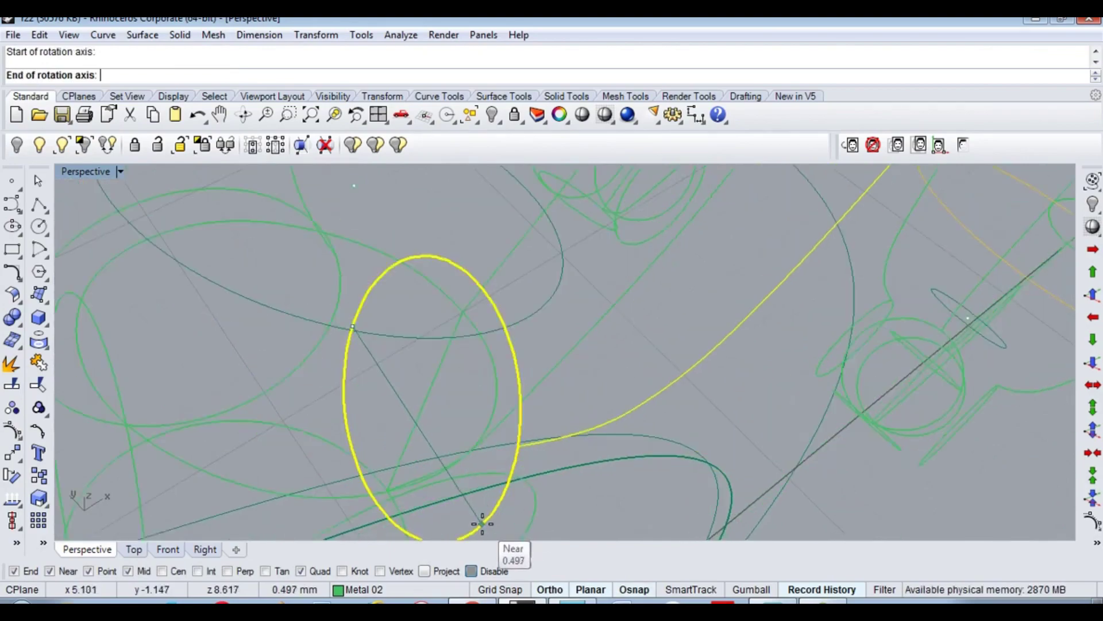
{"action": "left_click", "coordinate": [493, 494]}
{"action": "scroll", "coordinate": [493, 494], "scroll_direction": "down", "scroll_amount": 4}
{"action": "key", "text": "ctrl+alt+s"}
{"action": "left_click", "coordinate": [555, 356]}
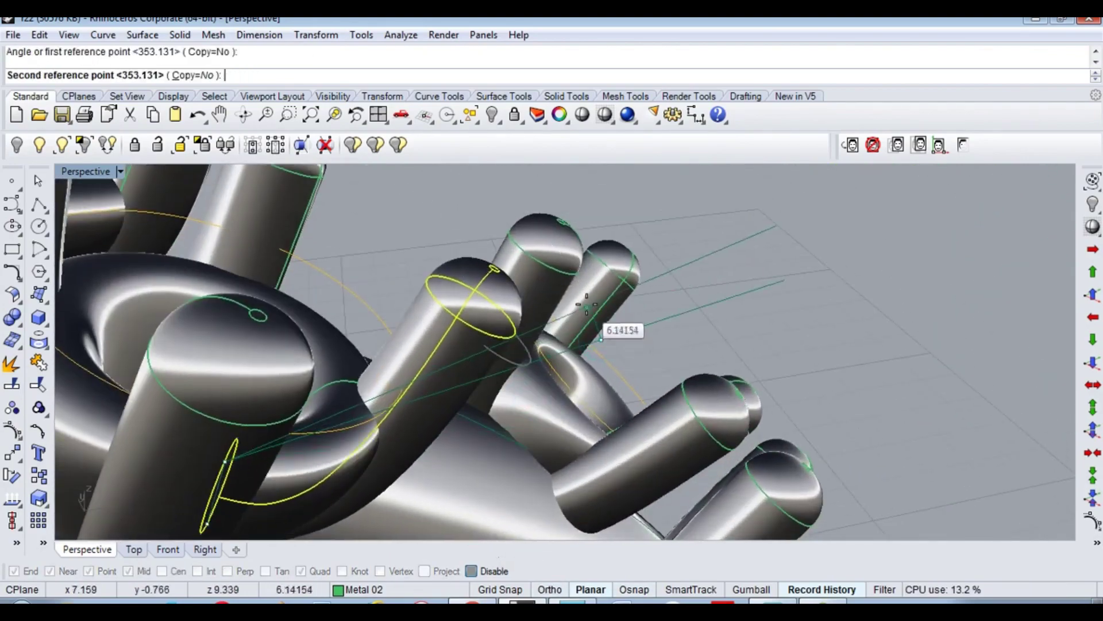
Step: Select the next bridge curve with its circles and start its rotation axis on the circle
{"action": "left_click", "coordinate": [623, 327]}
{"action": "left_click", "coordinate": [530, 374], "text": "shift"}
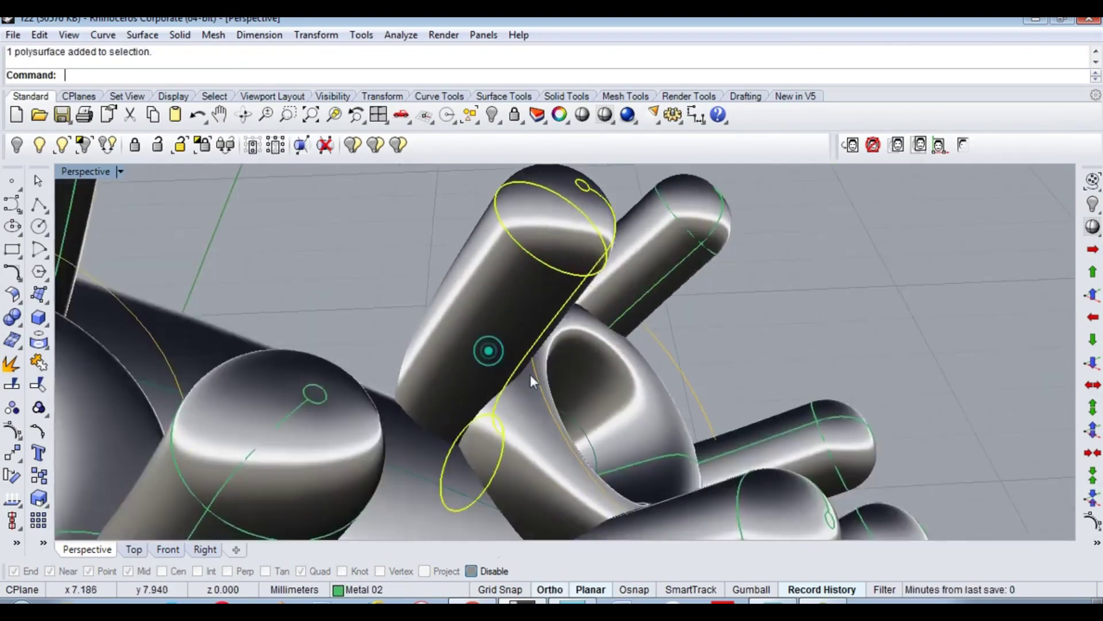
{"action": "key", "text": "ctrl+alt+w"}
{"action": "left_click", "coordinate": [431, 344]}
Step: Complete that bridge's 3D rotation by picking its reference point in shaded view
{"action": "scroll", "coordinate": [494, 486], "scroll_direction": "up", "scroll_amount": 2}
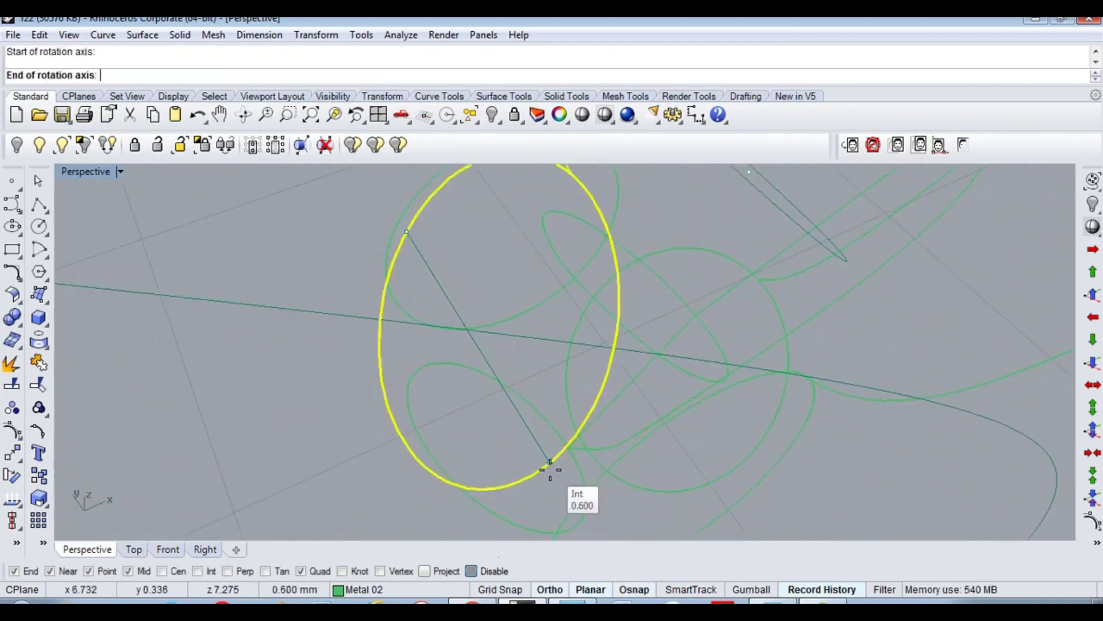
{"action": "key", "text": "ctrl+alt+s"}
{"action": "right_click_drag", "start_coordinate": [536, 481], "coordinate": [628, 246]}
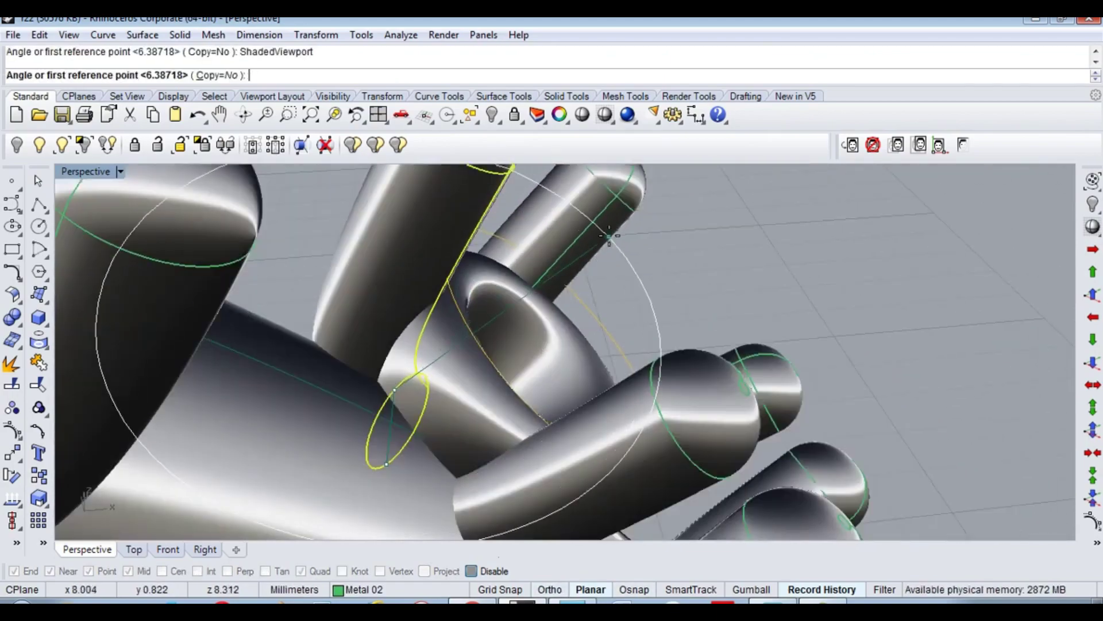
{"action": "left_click", "coordinate": [613, 228]}
{"action": "right_click_drag", "start_coordinate": [677, 406], "coordinate": [566, 394]}
{"action": "key", "text": "ctrl+alt+w"}
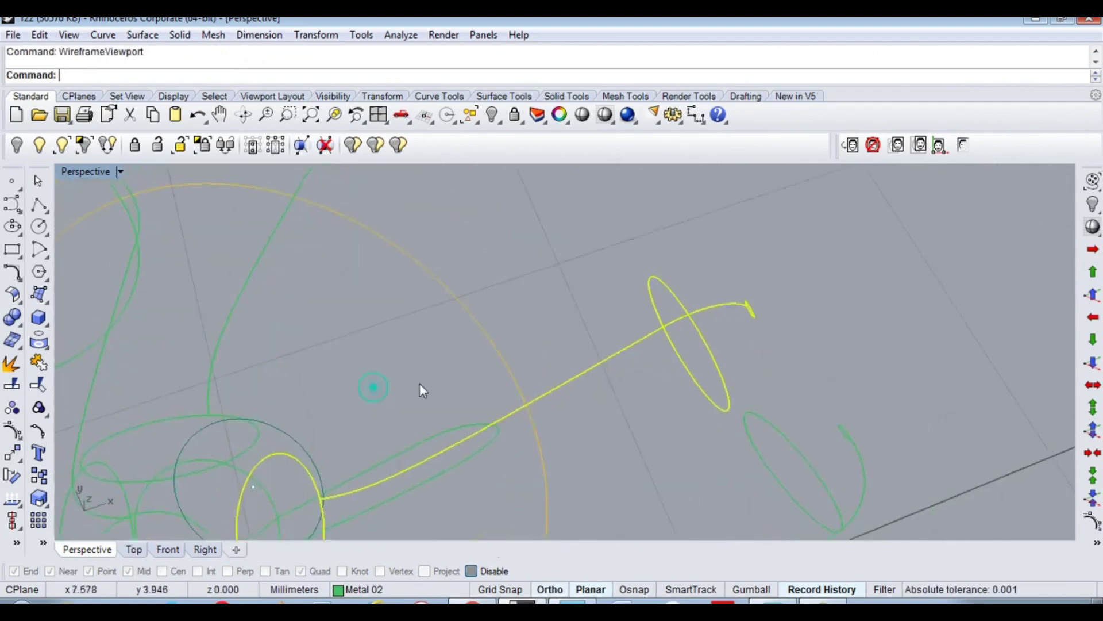
Step: 3D-rotate the next yellow prong curve about an axis across its ellipse
{"action": "left_click", "coordinate": [361, 349]}
{"action": "mouse_move", "coordinate": [361, 349]}
{"action": "right_mouse_down"}
{"action": "mouse_move", "coordinate": [411, 460]}
{"action": "mouse_move", "coordinate": [431, 456]}
{"action": "mouse_move", "coordinate": [419, 480]}
{"action": "right_mouse_up"}
{"action": "left_click", "coordinate": [525, 460]}
{"action": "key", "text": "ctrl+alt+s"}
{"action": "mouse_move", "coordinate": [525, 459]}
{"action": "right_mouse_down"}
{"action": "mouse_move", "coordinate": [485, 369]}
{"action": "mouse_move", "coordinate": [655, 377]}
{"action": "right_mouse_up"}
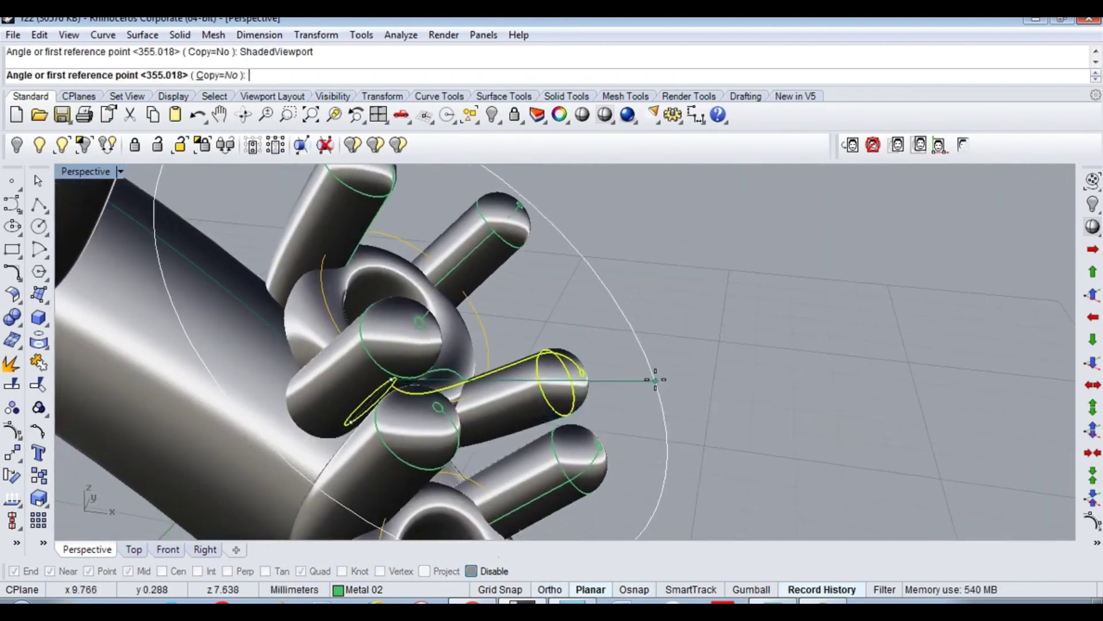
{"action": "left_click", "coordinate": [650, 362]}
{"action": "key", "text": "Escape"}
Step: Select the next head's bridge objects and tilt them by 3D rotation across their circle
{"action": "left_click", "coordinate": [401, 308]}
{"action": "mouse_move", "coordinate": [542, 384]}
{"action": "right_mouse_down"}
{"action": "mouse_move", "coordinate": [401, 308]}
{"action": "mouse_move", "coordinate": [387, 458]}
{"action": "mouse_move", "coordinate": [438, 409]}
{"action": "right_mouse_up"}
{"action": "key", "text": "ctrl+alt+w"}
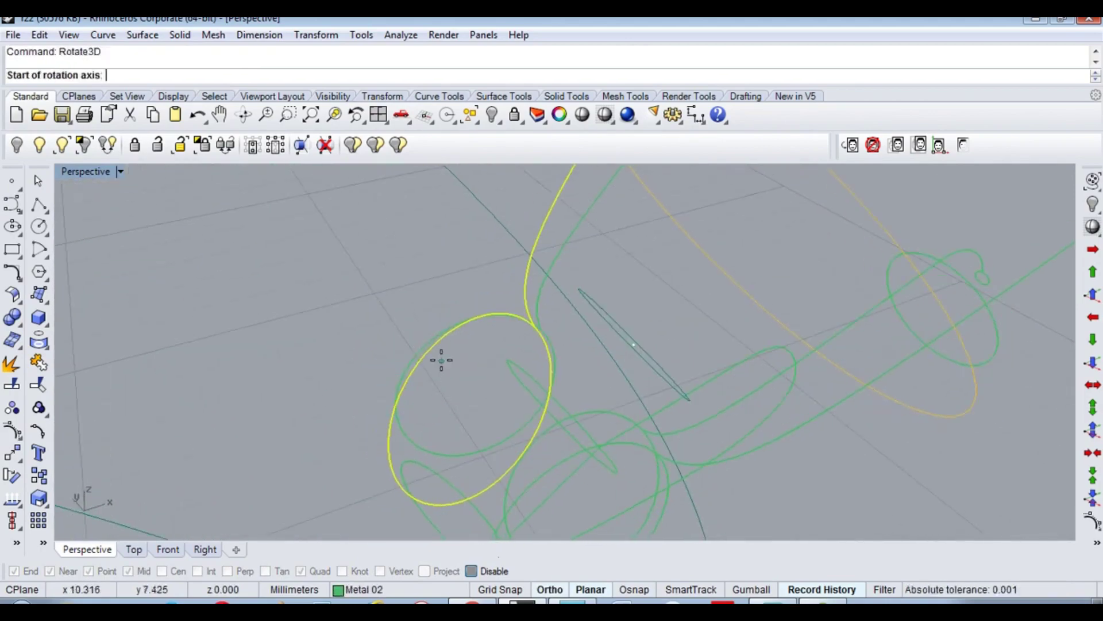
{"action": "left_click", "coordinate": [442, 360]}
{"action": "mouse_move", "coordinate": [439, 352]}
{"action": "right_mouse_down"}
{"action": "mouse_move", "coordinate": [485, 523]}
{"action": "mouse_move", "coordinate": [497, 320]}
{"action": "mouse_move", "coordinate": [517, 345]}
{"action": "right_mouse_up"}
{"action": "left_click", "coordinate": [492, 488]}
{"action": "key", "text": "ctrl+alt+s"}
{"action": "left_click", "coordinate": [575, 298]}
{"action": "left_click", "coordinate": [666, 411]}
{"action": "key", "text": "ctrl+alt+w"}
{"action": "right_click_drag", "start_coordinate": [666, 412], "coordinate": [406, 380]}
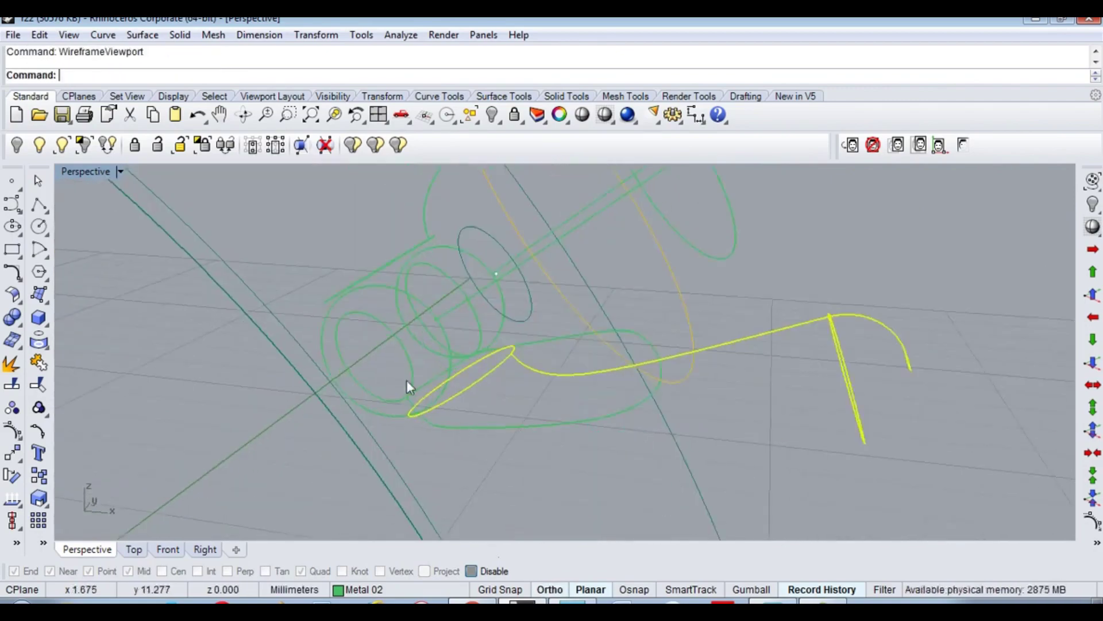
Step: Tilt the following bridge into place with Rotate3D, restarting the command once
{"action": "key", "text": "Return"}
{"action": "scroll", "coordinate": [405, 381], "scroll_direction": "up", "scroll_amount": 3}
{"action": "scroll", "coordinate": [473, 379], "scroll_direction": "up", "scroll_amount": 3}
{"action": "left_click", "coordinate": [473, 380]}
{"action": "right_click_drag", "start_coordinate": [516, 494], "coordinate": [535, 478]}
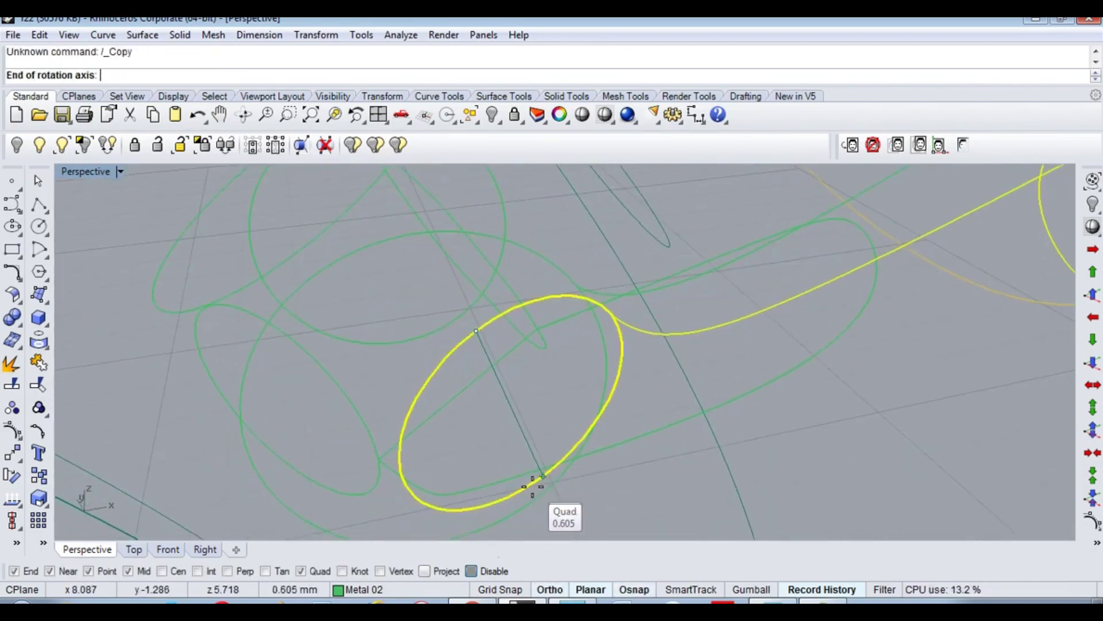
{"action": "left_click", "coordinate": [535, 478]}
{"action": "key", "text": "Escape"}
{"action": "key", "text": "Return"}
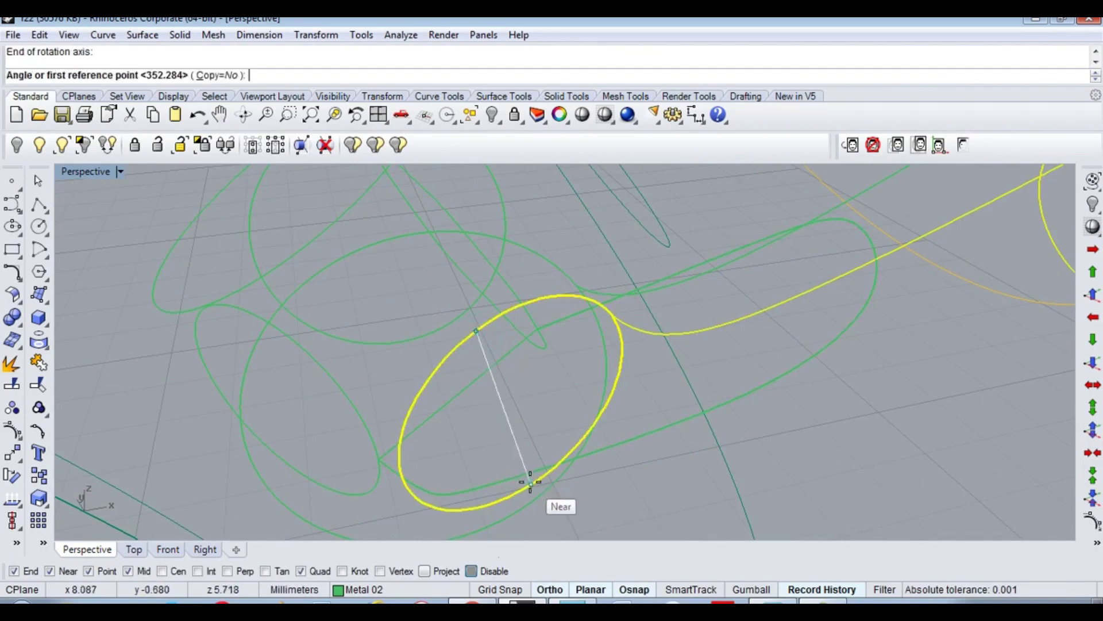
{"action": "mouse_move", "coordinate": [520, 480]}
{"action": "right_mouse_down"}
{"action": "mouse_move", "coordinate": [701, 449]}
{"action": "mouse_move", "coordinate": [820, 443]}
{"action": "right_mouse_up"}
{"action": "key", "text": "ctrl+alt+s"}
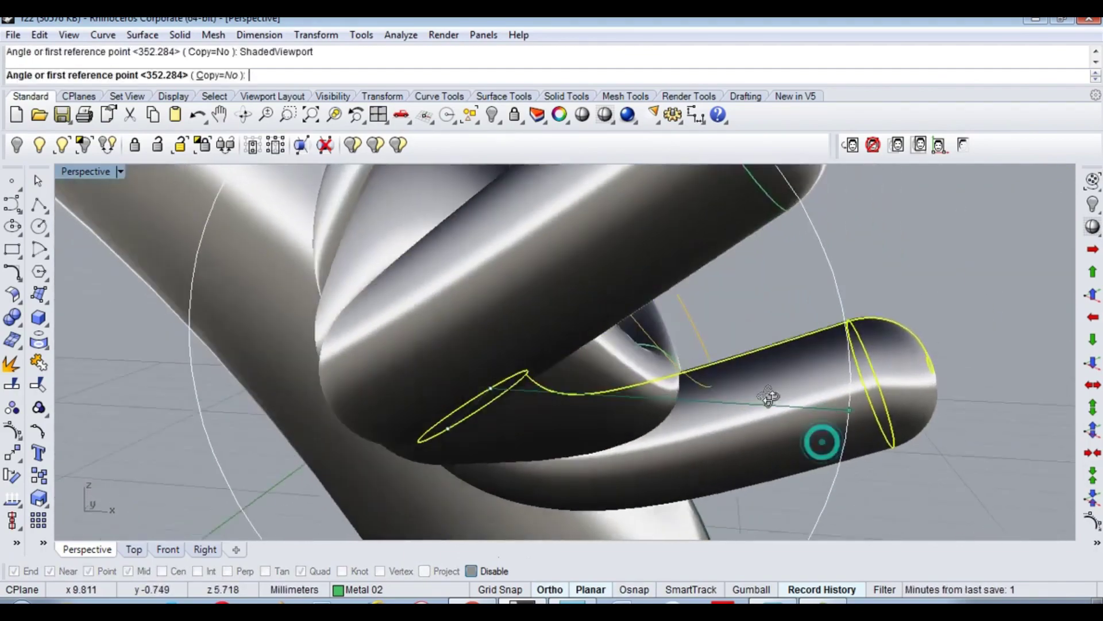
{"action": "left_click", "coordinate": [879, 418]}
{"action": "left_click", "coordinate": [967, 431]}
{"action": "scroll", "coordinate": [968, 431], "scroll_direction": "down", "scroll_amount": 3}
Step: Turn on the Gem 03 layer to show the stones on the ring
{"action": "scroll", "coordinate": [968, 431], "scroll_direction": "down", "scroll_amount": 3}
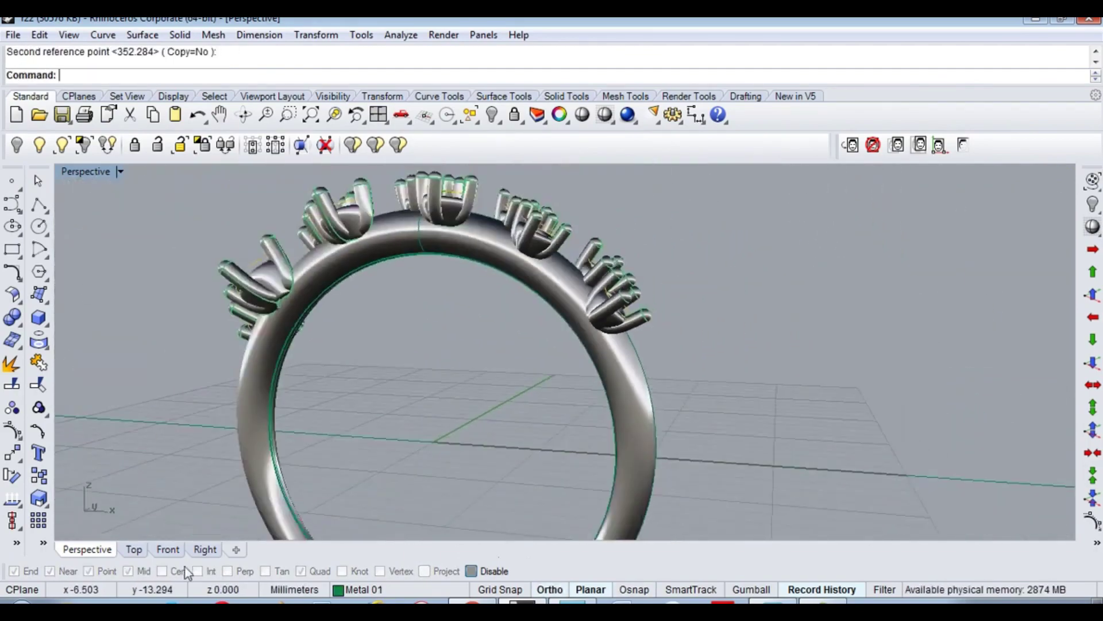
{"action": "left_click", "coordinate": [361, 589]}
{"action": "left_click", "coordinate": [314, 360]}
{"action": "mouse_move", "coordinate": [694, 384]}
{"action": "right_mouse_down"}
{"action": "mouse_move", "coordinate": [658, 419]}
{"action": "mouse_move", "coordinate": [677, 339]}
{"action": "mouse_move", "coordinate": [728, 375]}
{"action": "mouse_move", "coordinate": [726, 505]}
{"action": "mouse_move", "coordinate": [591, 409]}
{"action": "mouse_move", "coordinate": [594, 443]}
{"action": "right_mouse_up"}
Step: Draw a straight line across the gem from the top prong in a maximized Top view
{"action": "key", "text": "ctrl+F1"}
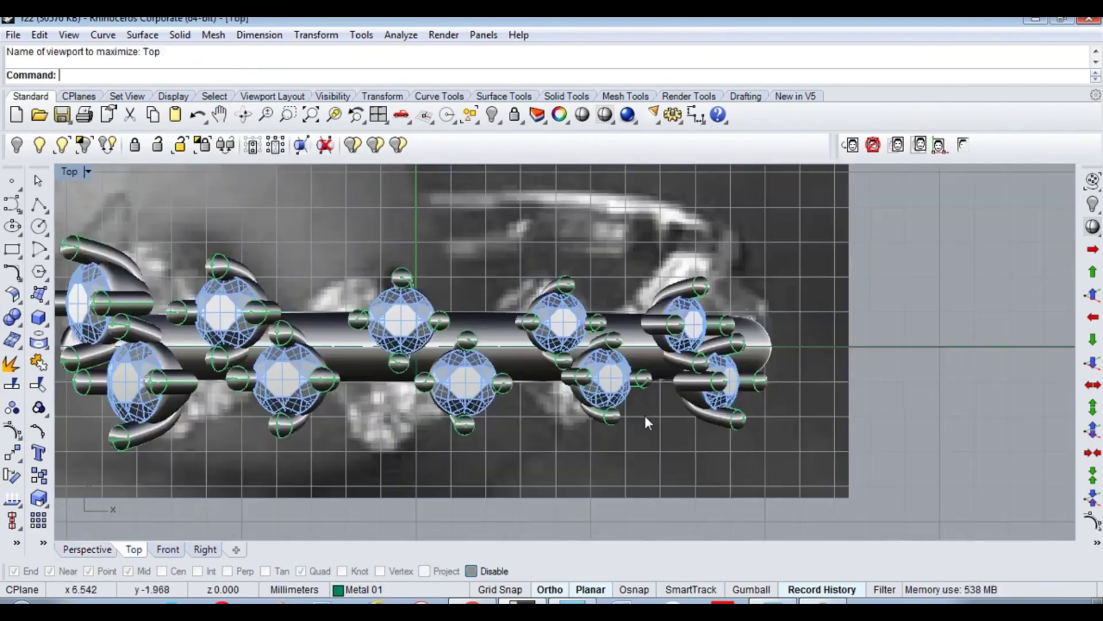
{"action": "scroll", "coordinate": [645, 415], "scroll_direction": "up", "scroll_amount": 3}
{"action": "left_click", "coordinate": [39, 205]}
{"action": "scroll", "coordinate": [704, 233], "scroll_direction": "up", "scroll_amount": 2}
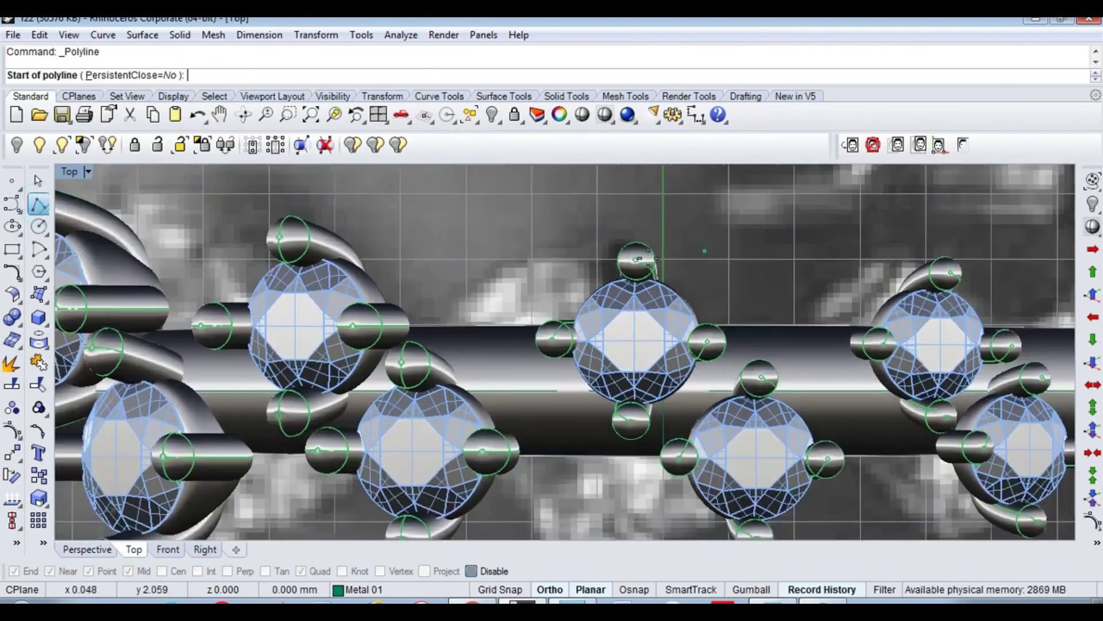
{"action": "left_click", "coordinate": [629, 260]}
{"action": "left_click", "coordinate": [629, 418]}
{"action": "key", "text": "Return"}
Step: Select the new line and show it in a maximized Right view
{"action": "key", "text": "ctrl+alt+w"}
{"action": "scroll", "coordinate": [630, 329], "scroll_direction": "up", "scroll_amount": 2}
{"action": "left_click", "coordinate": [621, 308]}
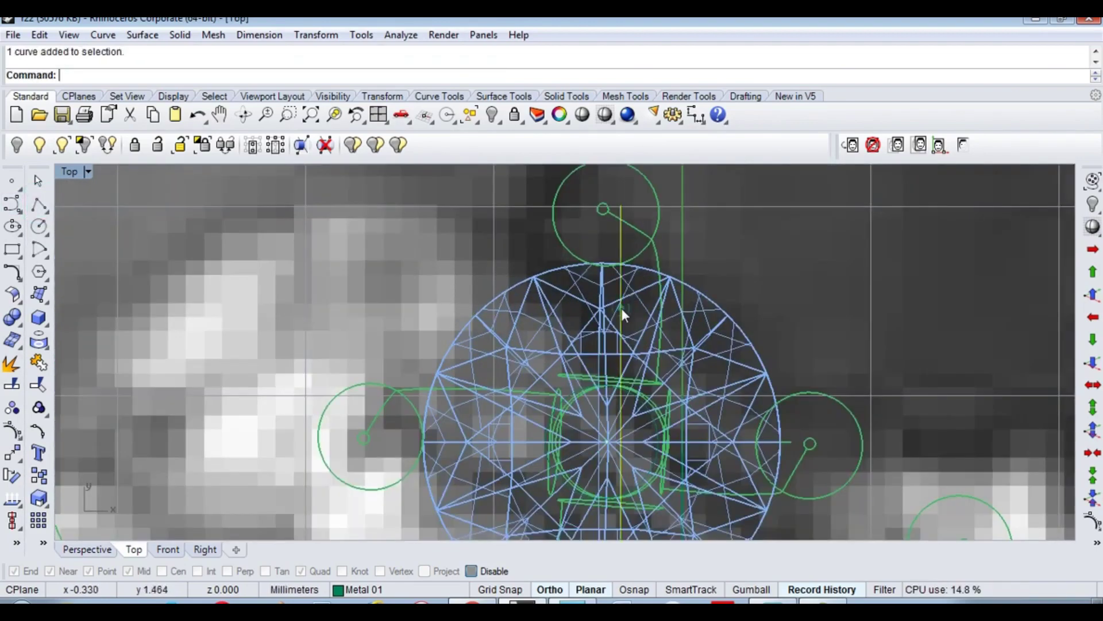
{"action": "key", "text": "ctrl+F4"}
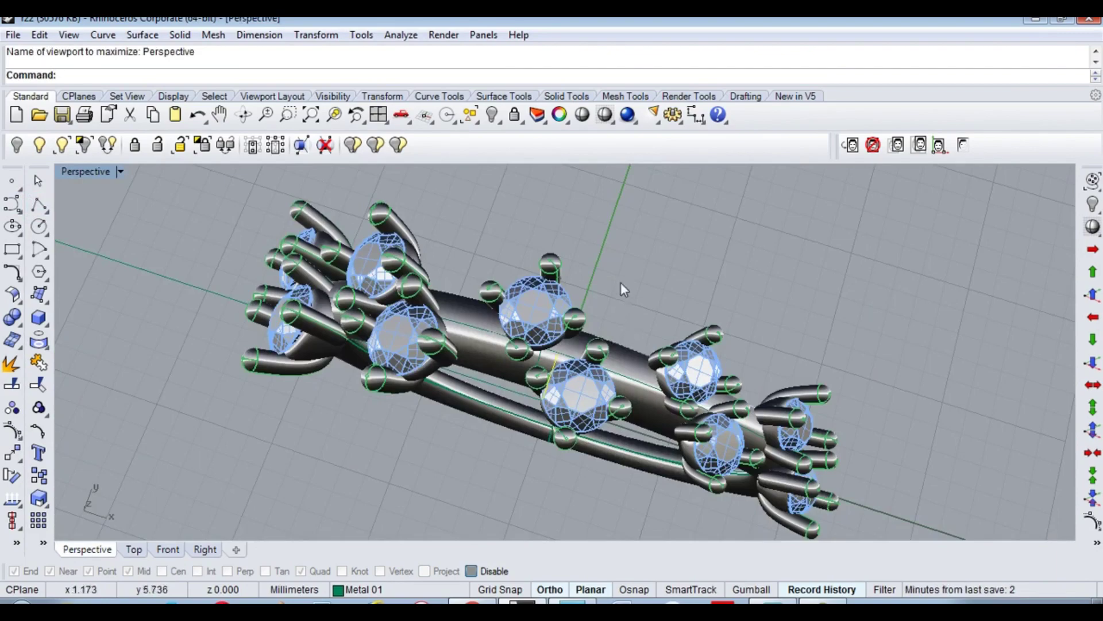
{"action": "key", "text": "ctrl+F3"}
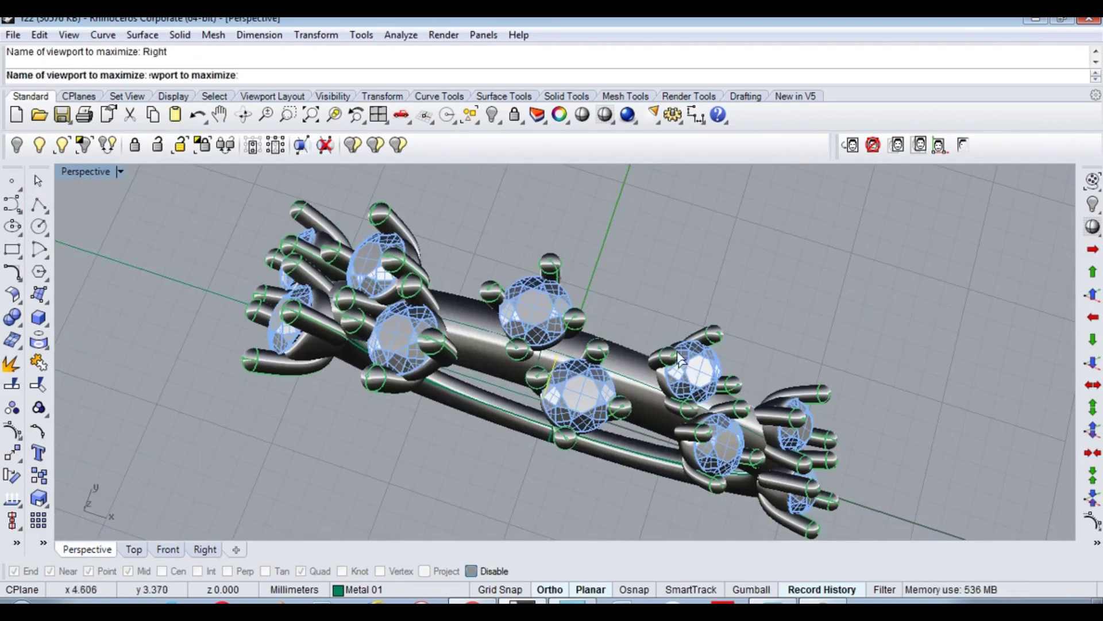
Step: Rebuild the guide line with 4 points, degree 2, and bend it into a U-shaped arc
{"action": "scroll", "coordinate": [626, 402], "scroll_direction": "down", "scroll_amount": 3}
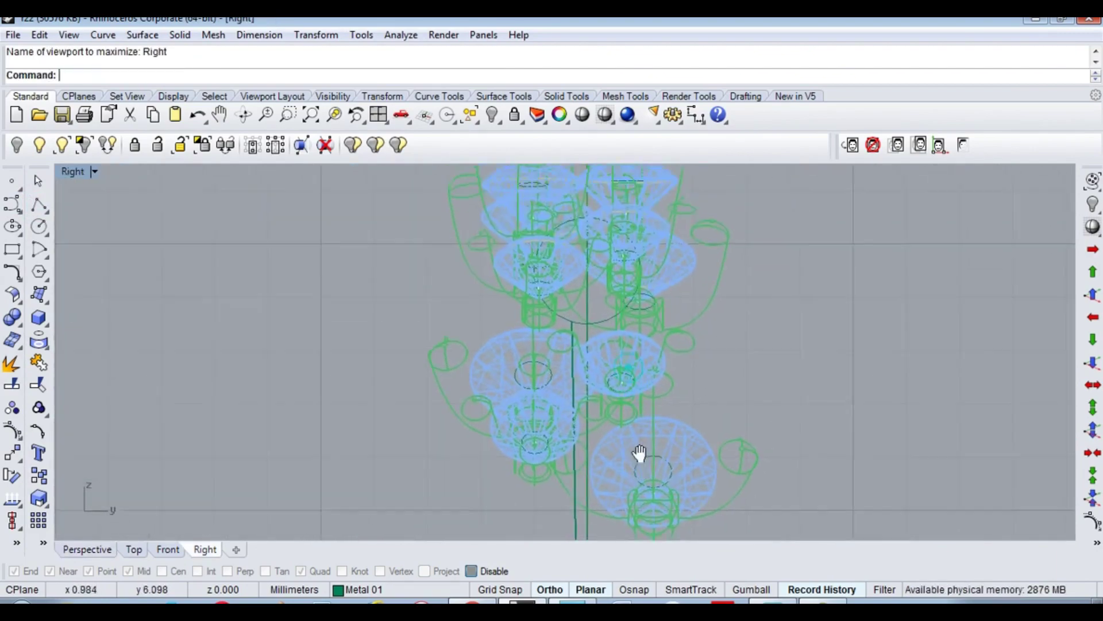
{"action": "scroll", "coordinate": [649, 463], "scroll_direction": "down", "scroll_amount": 3}
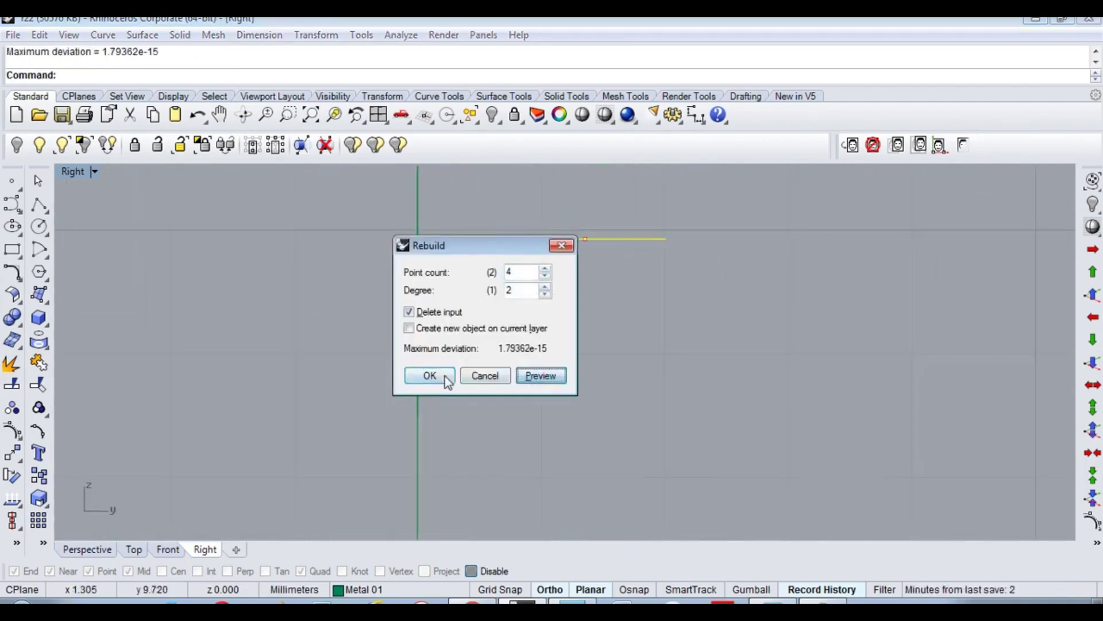
{"action": "left_click", "coordinate": [446, 377]}
{"action": "key", "text": "F10"}
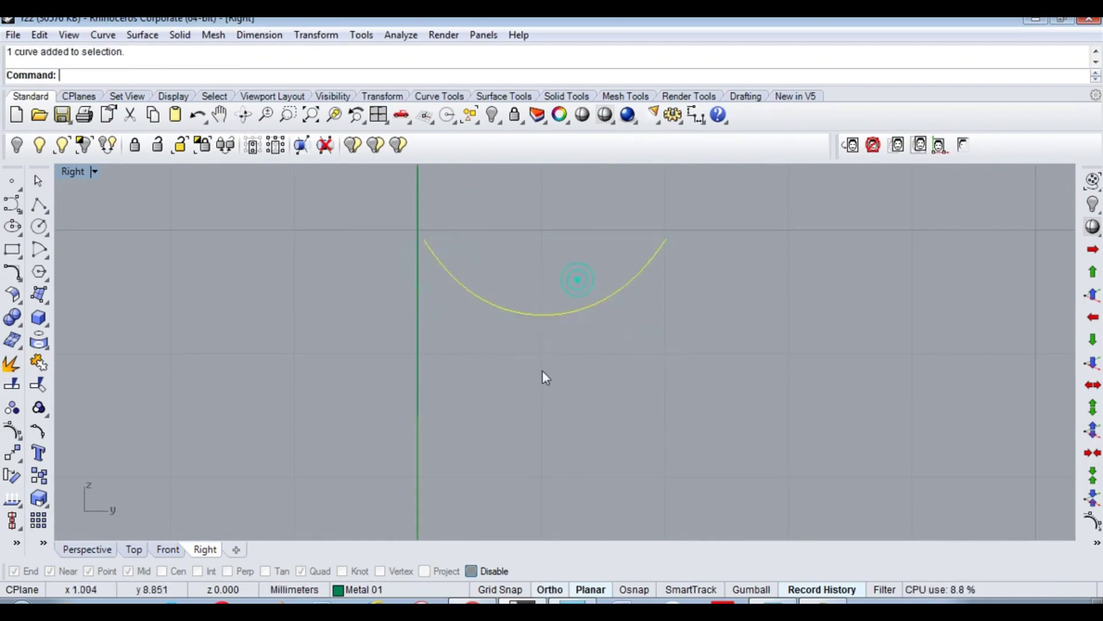
{"action": "type", "text": "s"}
{"action": "key", "text": "Return"}
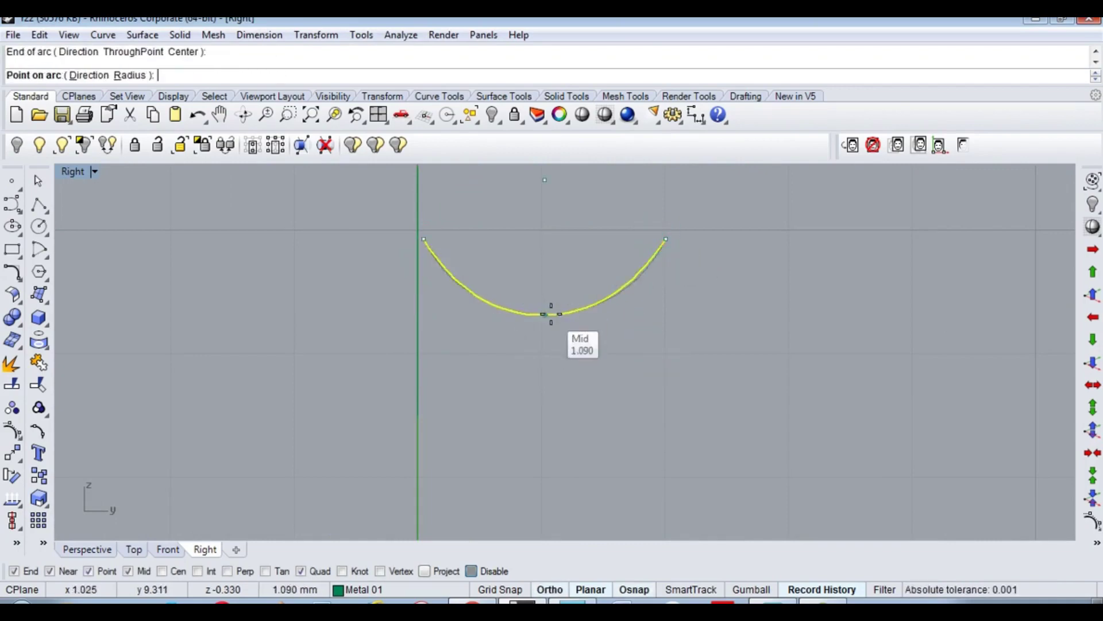
{"action": "key", "text": "Escape"}
{"action": "key", "text": "Delete"}
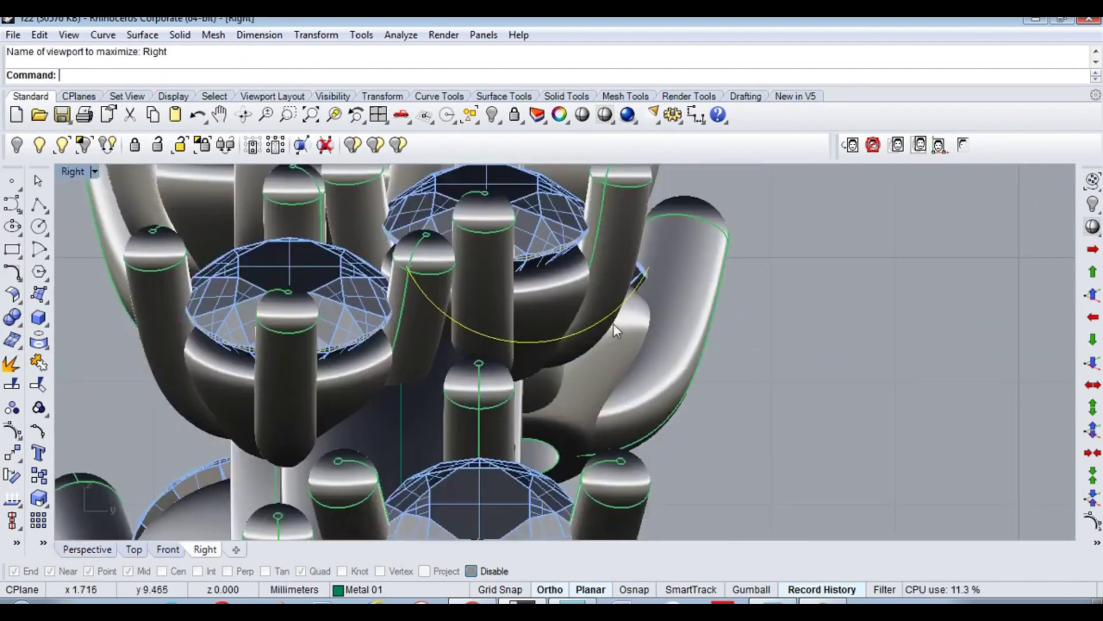
Step: Rotate the bent curve with Copy=No so it reaches down onto the band
{"action": "type", "text": "rotate"}
{"action": "key", "text": "Return"}
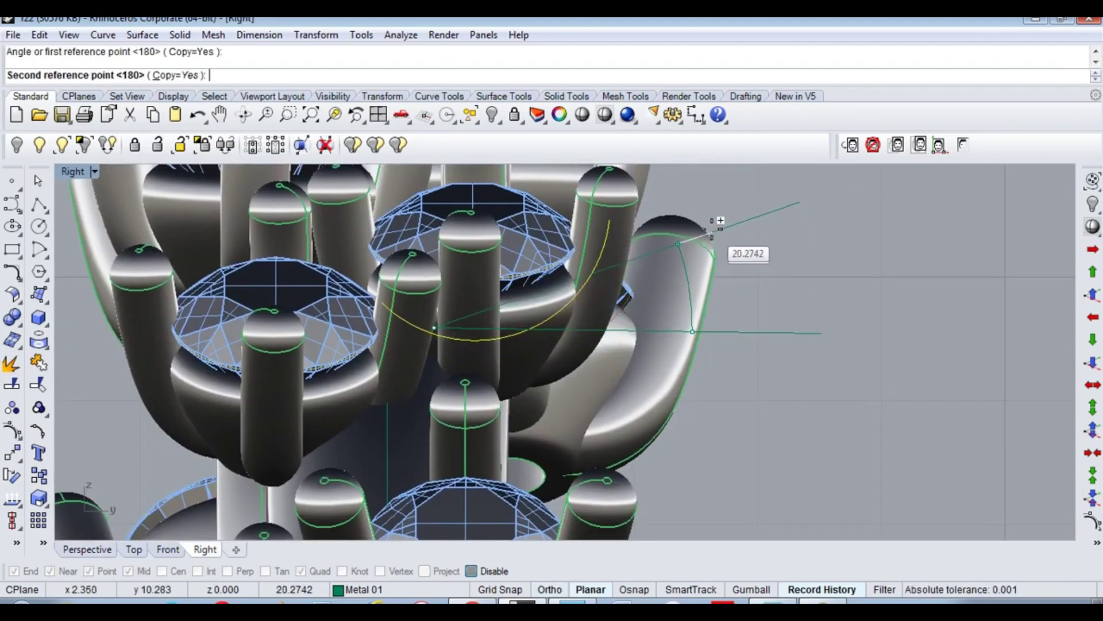
{"action": "key", "text": "Delete"}
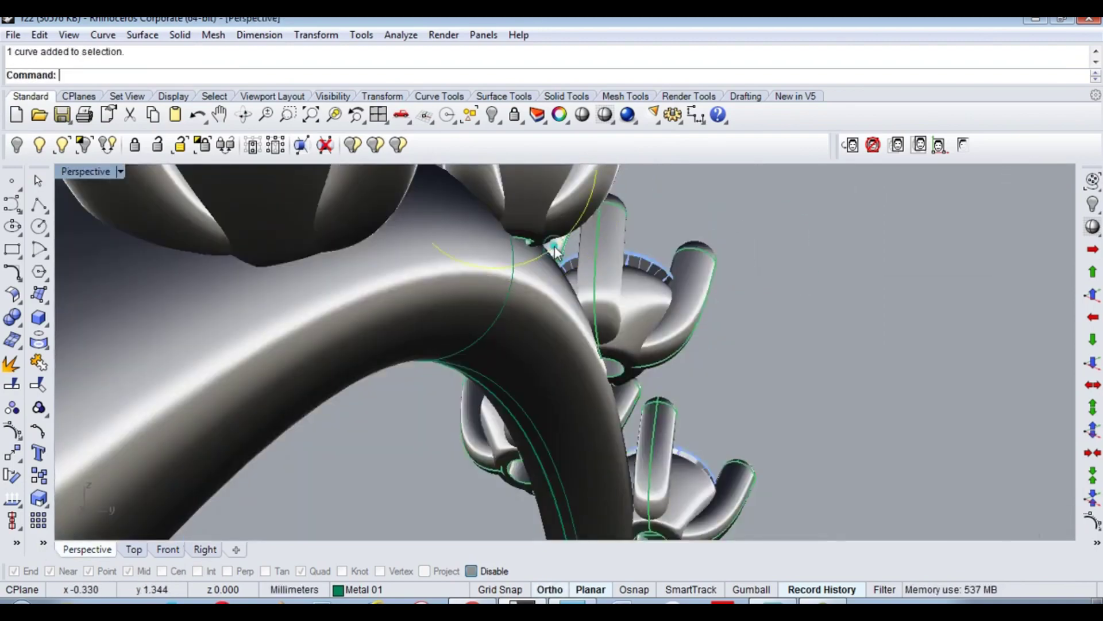
{"action": "right_click_drag", "start_coordinate": [554, 250], "coordinate": [526, 299]}
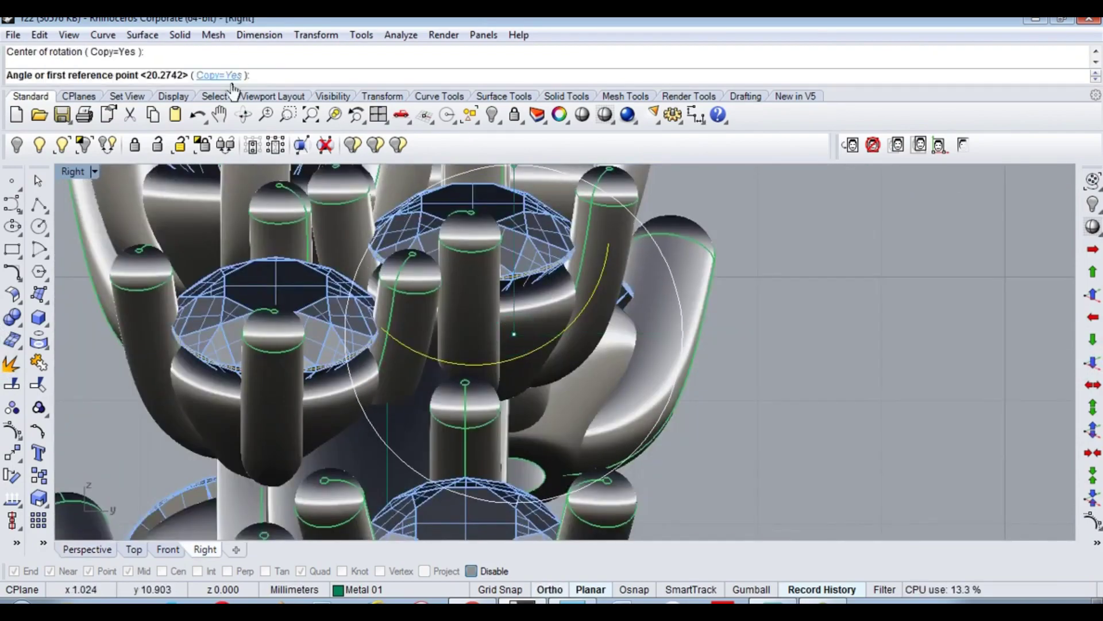
{"action": "left_click", "coordinate": [231, 85]}
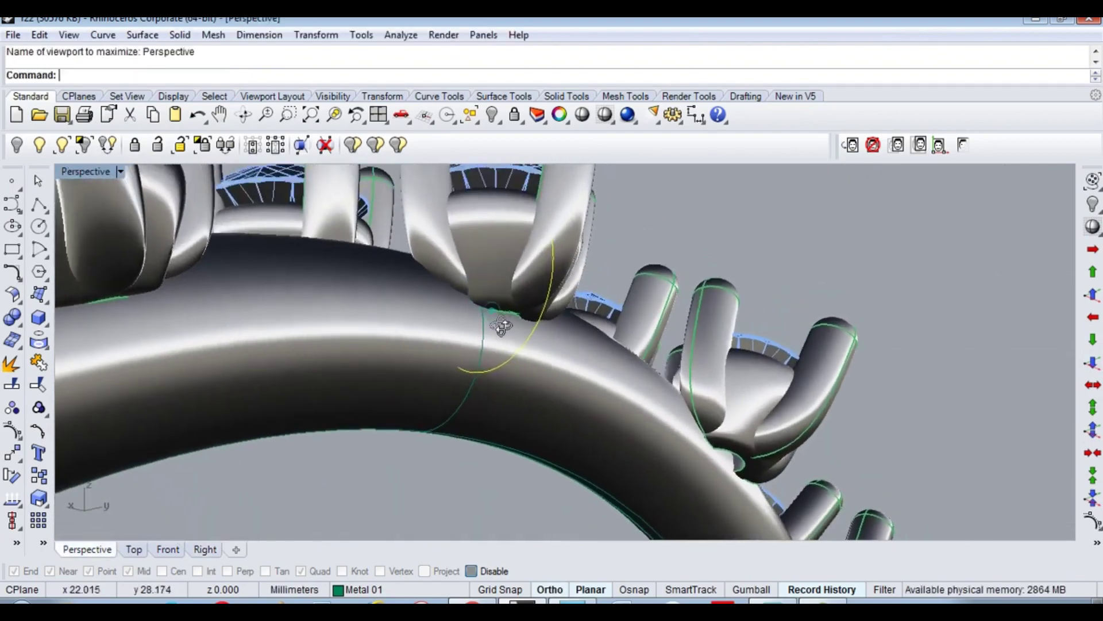
Step: Make a trial pipe along the bridge curve, then undo it
{"action": "type", "text": "Pipe"}
{"action": "key", "text": "Return"}
{"action": "left_click", "coordinate": [554, 264]}
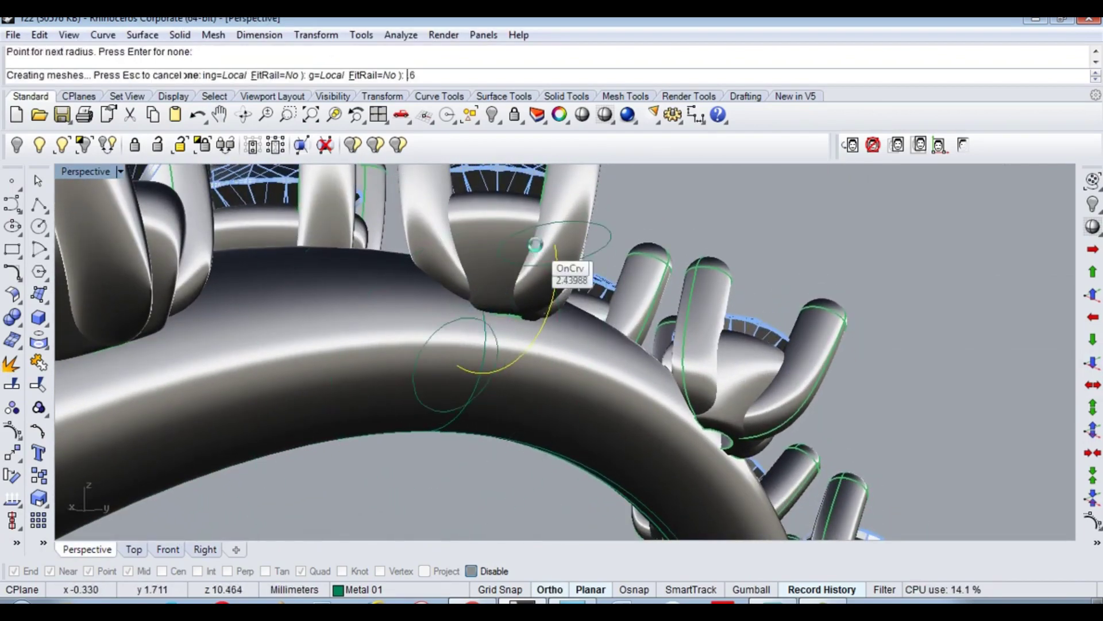
{"action": "key", "text": "Return"}
{"action": "key", "text": "ctrl+z"}
Step: Create the pipe with a 0.8 diameter and round caps
{"action": "left_click", "coordinate": [141, 77]}
{"action": "type", "text": ".8"}
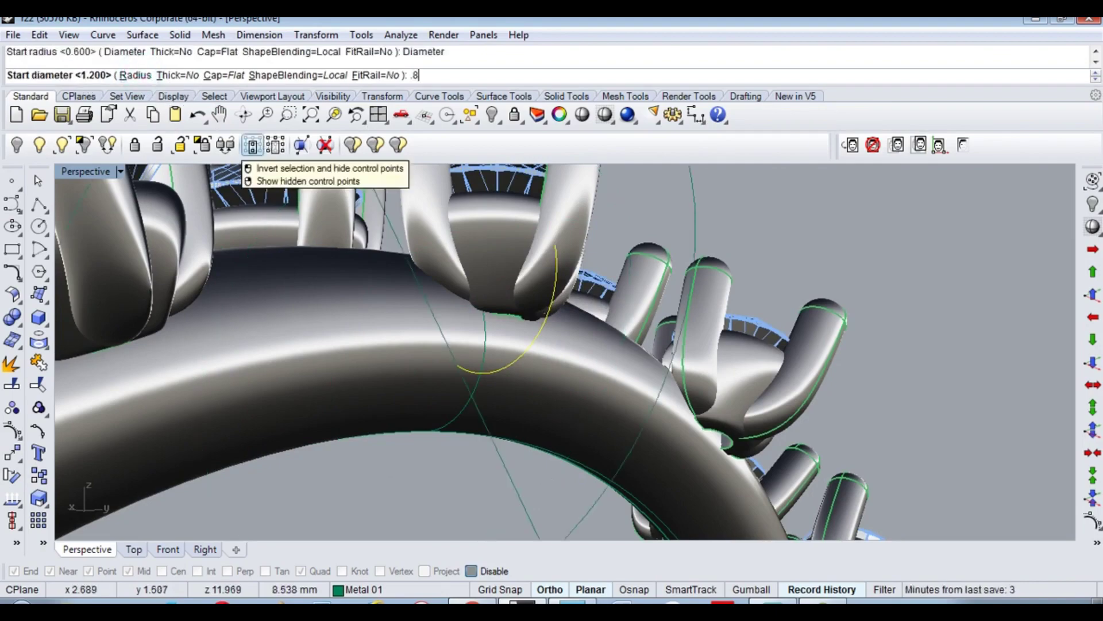
{"action": "key", "text": "Return"}
{"action": "key", "text": "Return"}
{"action": "key", "text": "Return"}
{"action": "left_click", "coordinate": [127, 76]}
{"action": "key", "text": "Return"}
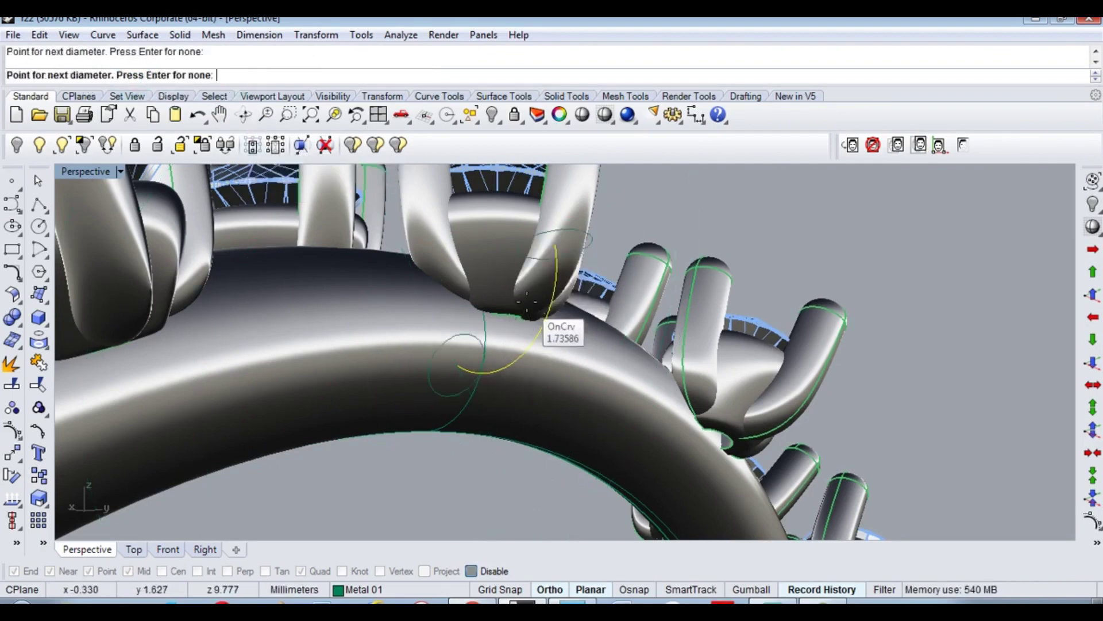
{"action": "key", "text": "Return"}
{"action": "key", "text": "Return"}
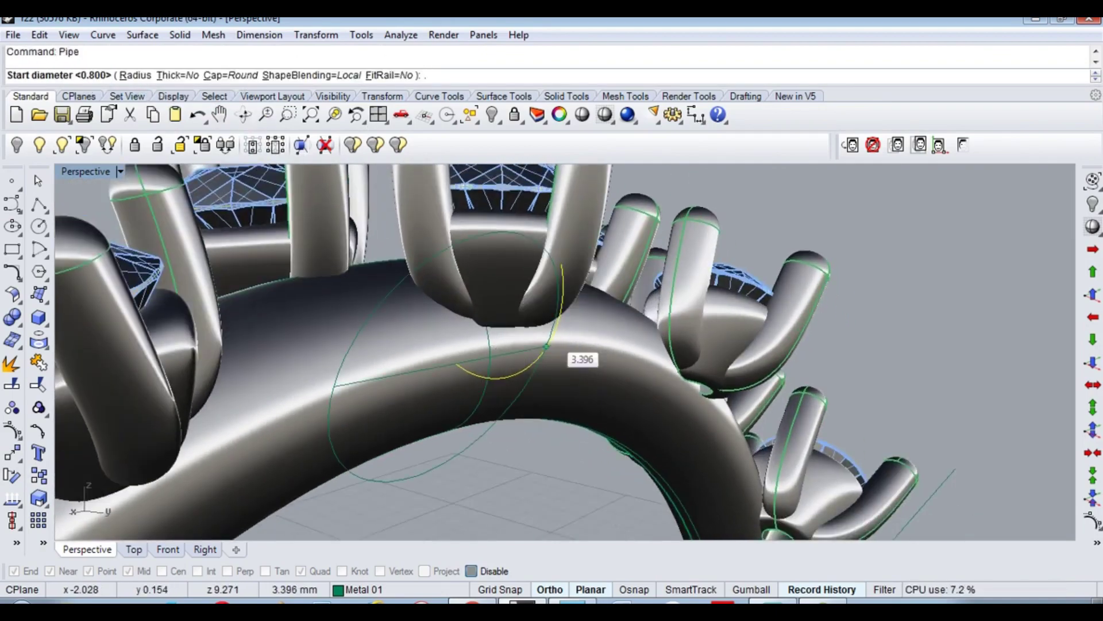
{"action": "key", "text": "Return"}
{"action": "key", "text": "Return"}
{"action": "right_click_drag", "start_coordinate": [581, 360], "coordinate": [581, 305]}
{"action": "key", "text": "Return"}
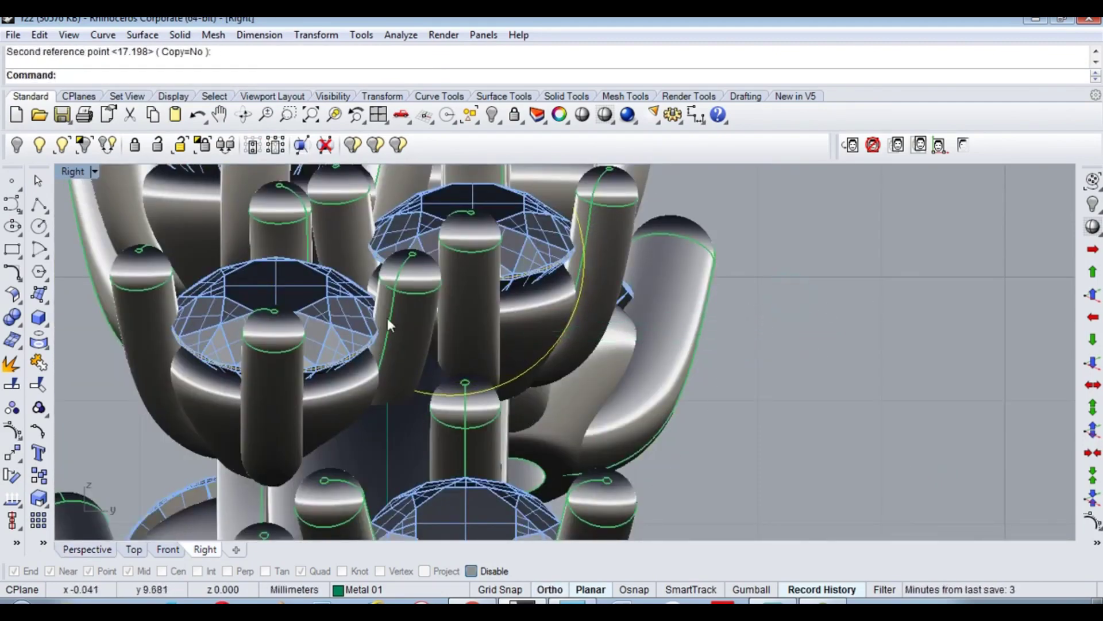
Step: Inspect the pipe in a maximized Perspective view and select the new bridge pipe
{"action": "key", "text": "ctrl+F4"}
{"action": "right_click_drag", "start_coordinate": [521, 361], "coordinate": [499, 364]}
{"action": "key", "text": "Return"}
{"action": "key", "text": "Return"}
{"action": "key", "text": "Return"}
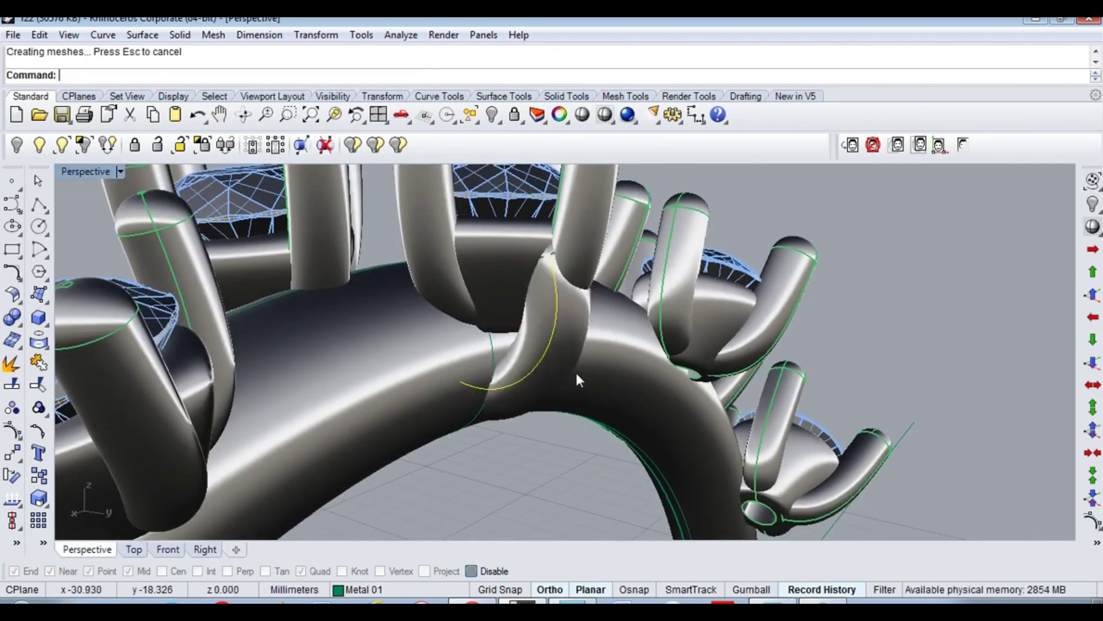
{"action": "right_click_drag", "start_coordinate": [575, 371], "coordinate": [543, 340]}
{"action": "left_click", "coordinate": [443, 321]}
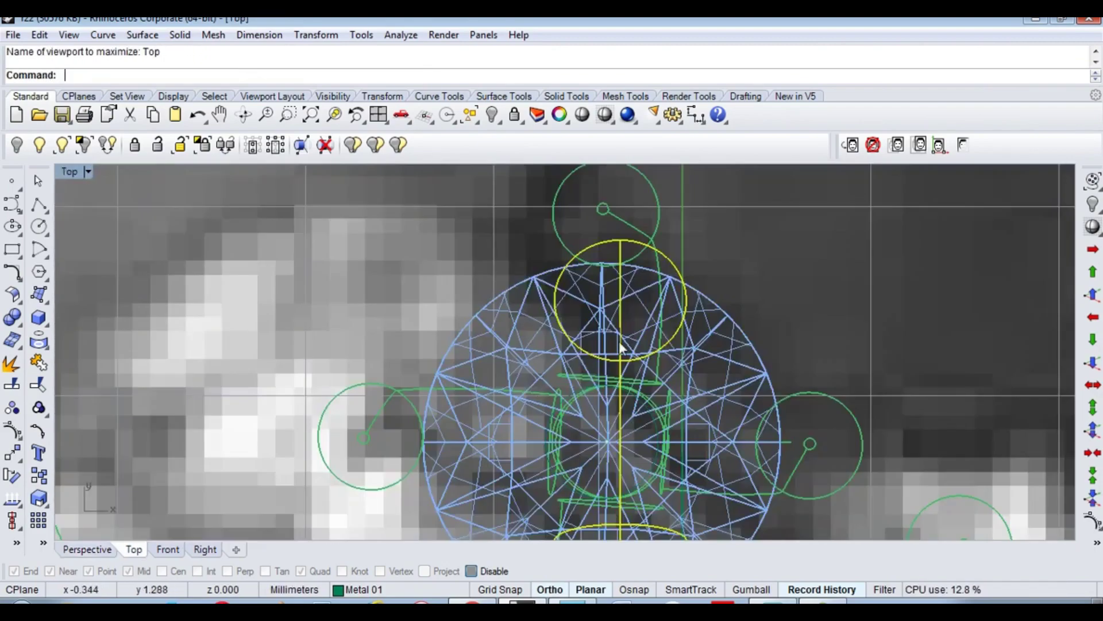
Step: Finish mirror-copying the bridge pipe in the maximized Top view
{"action": "key", "text": "ctrl+alt+s"}
{"action": "key", "text": "Return"}
{"action": "left_click", "coordinate": [594, 392]}
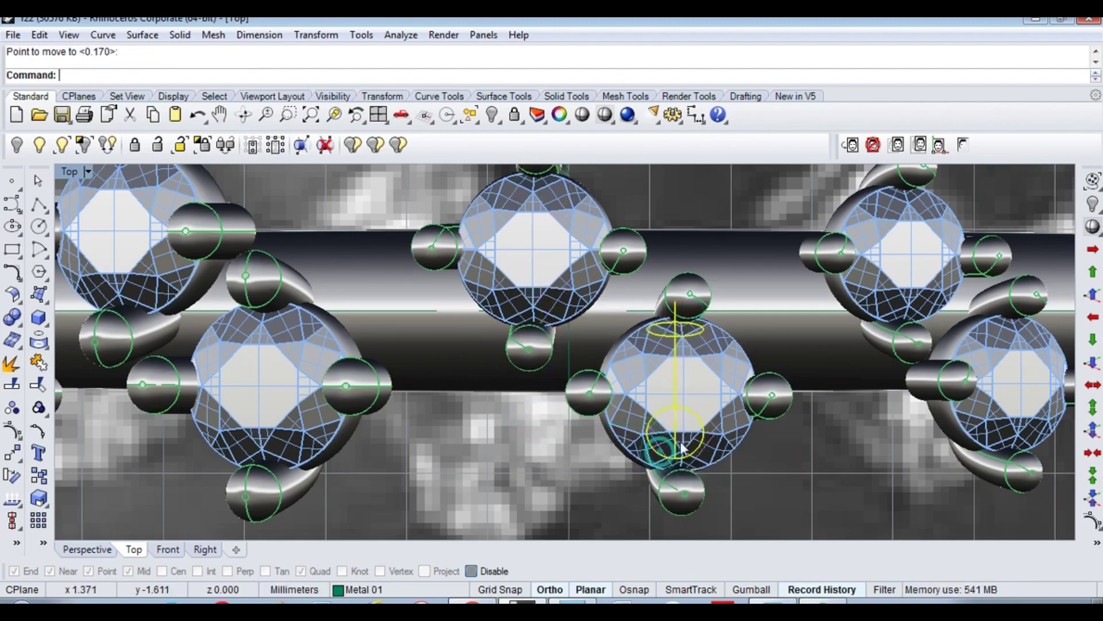
Step: Rotate copies of the bridge about the ring centre in the Front view
{"action": "key", "text": "ctrl+F4"}
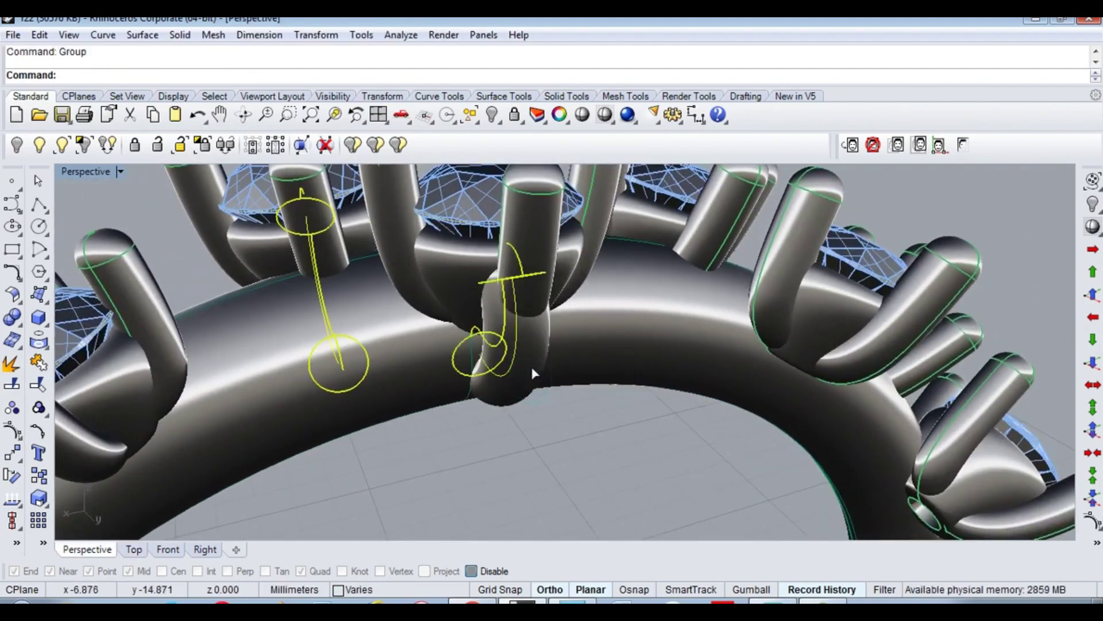
{"action": "key", "text": "ctrl+F3"}
{"action": "scroll", "coordinate": [496, 226], "scroll_direction": "down", "scroll_amount": 5}
{"action": "scroll", "coordinate": [512, 309], "scroll_direction": "up", "scroll_amount": 5}
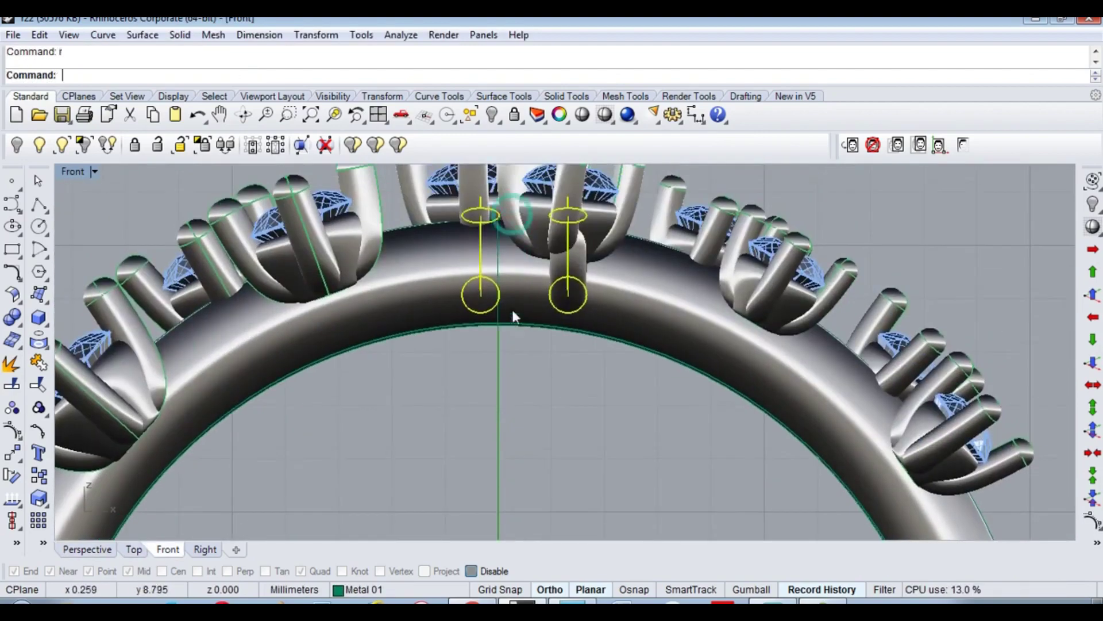
{"action": "type", "text": "rotate"}
{"action": "key", "text": "Return"}
{"action": "type", "text": "0"}
{"action": "left_click", "coordinate": [584, 281]}
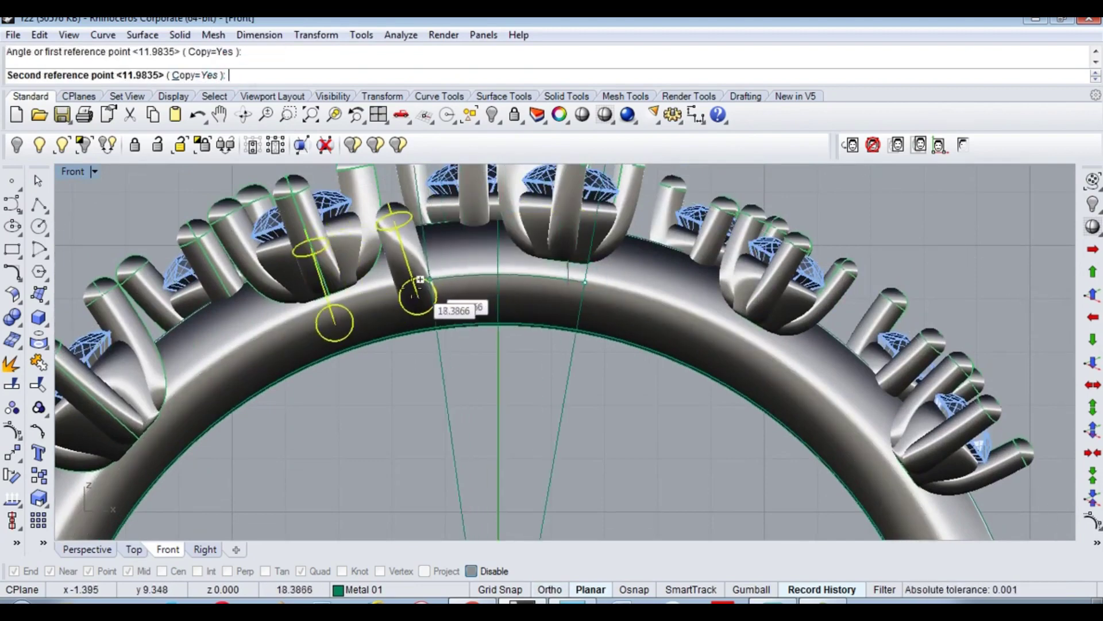
{"action": "right_click_drag", "start_coordinate": [184, 414], "coordinate": [424, 278]}
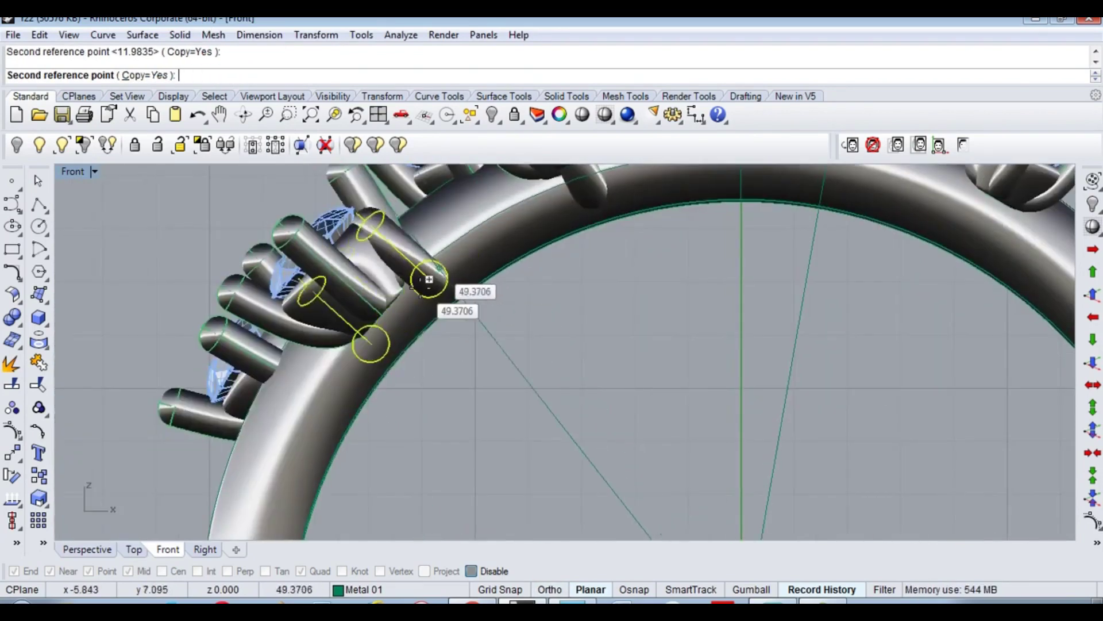
{"action": "right_click_drag", "start_coordinate": [726, 291], "coordinate": [517, 361]}
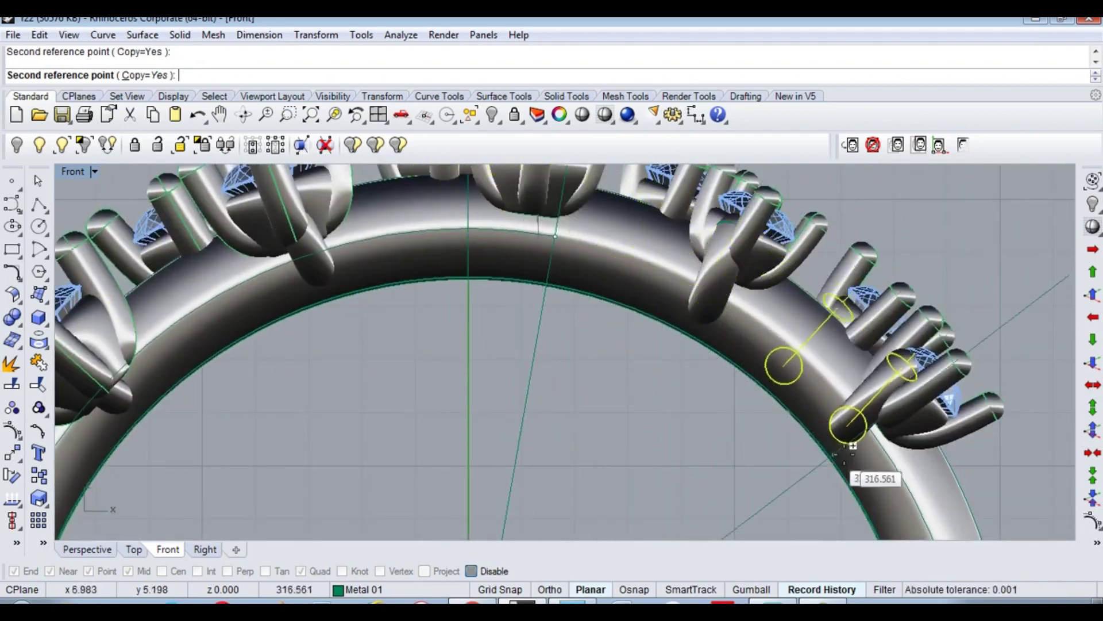
{"action": "key", "text": "Escape"}
Step: Select the two bridge pipes and their curves and start moving them in Top view
{"action": "left_click", "coordinate": [86, 549]}
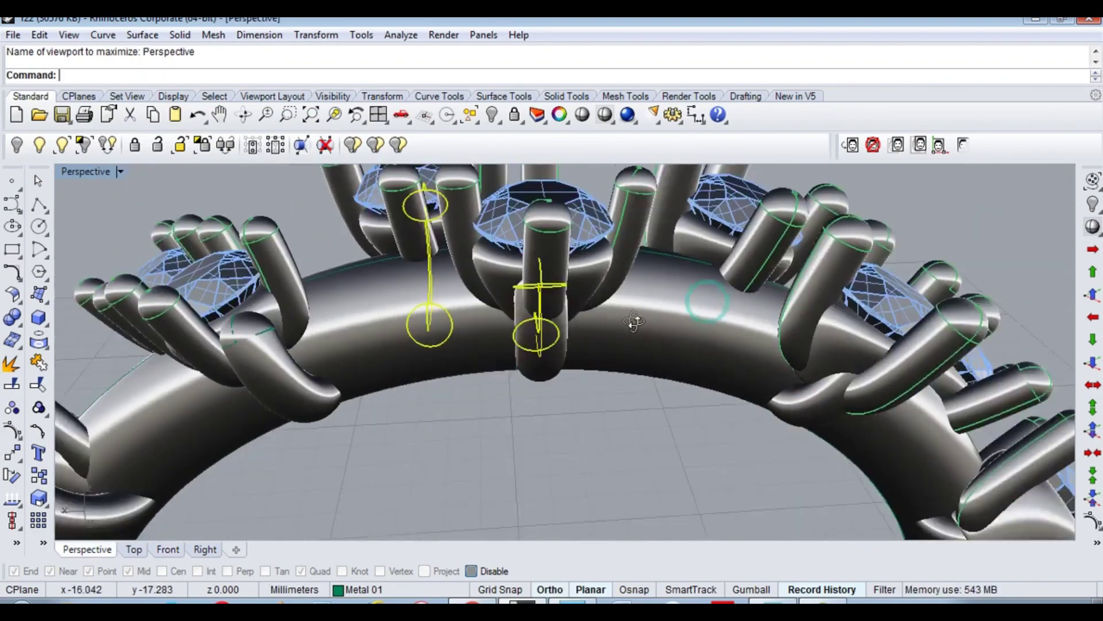
{"action": "right_click_drag", "start_coordinate": [575, 402], "coordinate": [720, 346]}
{"action": "left_click_drag", "start_coordinate": [720, 346], "coordinate": [644, 276]}
{"action": "mouse_move", "coordinate": [644, 276]}
{"action": "right_mouse_down"}
{"action": "mouse_move", "coordinate": [690, 345]}
{"action": "mouse_move", "coordinate": [783, 355]}
{"action": "mouse_move", "coordinate": [645, 315]}
{"action": "mouse_move", "coordinate": [709, 364]}
{"action": "mouse_move", "coordinate": [451, 402]}
{"action": "mouse_move", "coordinate": [697, 360]}
{"action": "mouse_move", "coordinate": [702, 369]}
{"action": "mouse_move", "coordinate": [500, 343]}
{"action": "mouse_move", "coordinate": [458, 319]}
{"action": "right_mouse_up"}
{"action": "key", "text": "ctrl+F1"}
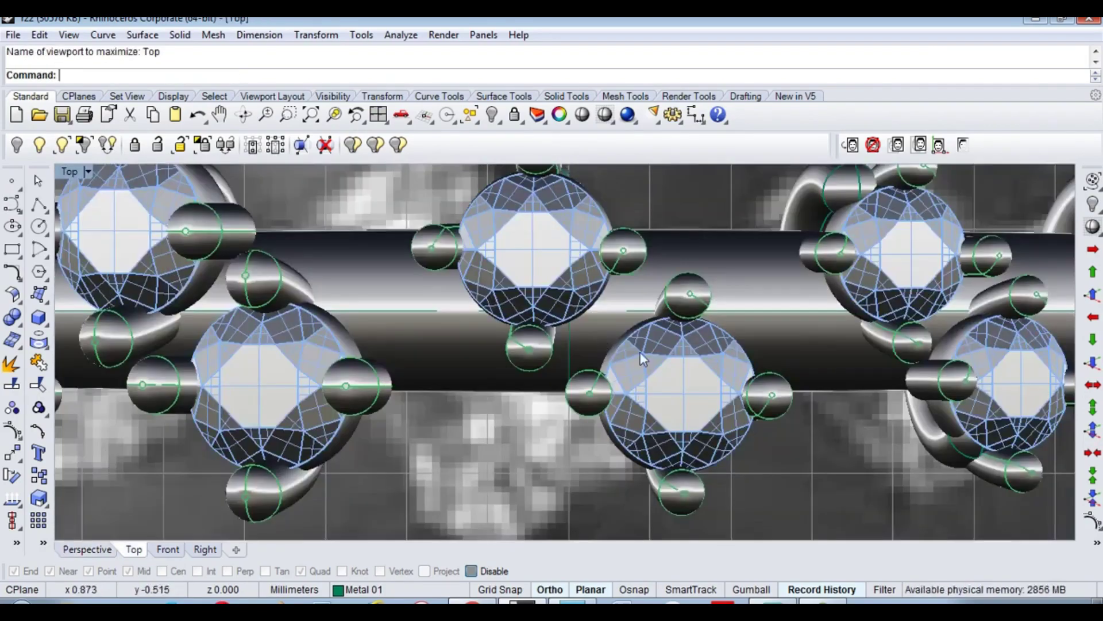
{"action": "scroll", "coordinate": [623, 367], "scroll_direction": "down", "scroll_amount": 2}
{"action": "right_click_drag", "start_coordinate": [623, 367], "coordinate": [481, 402]}
{"action": "scroll", "coordinate": [482, 403], "scroll_direction": "up", "scroll_amount": 3}
{"action": "left_click", "coordinate": [633, 381]}
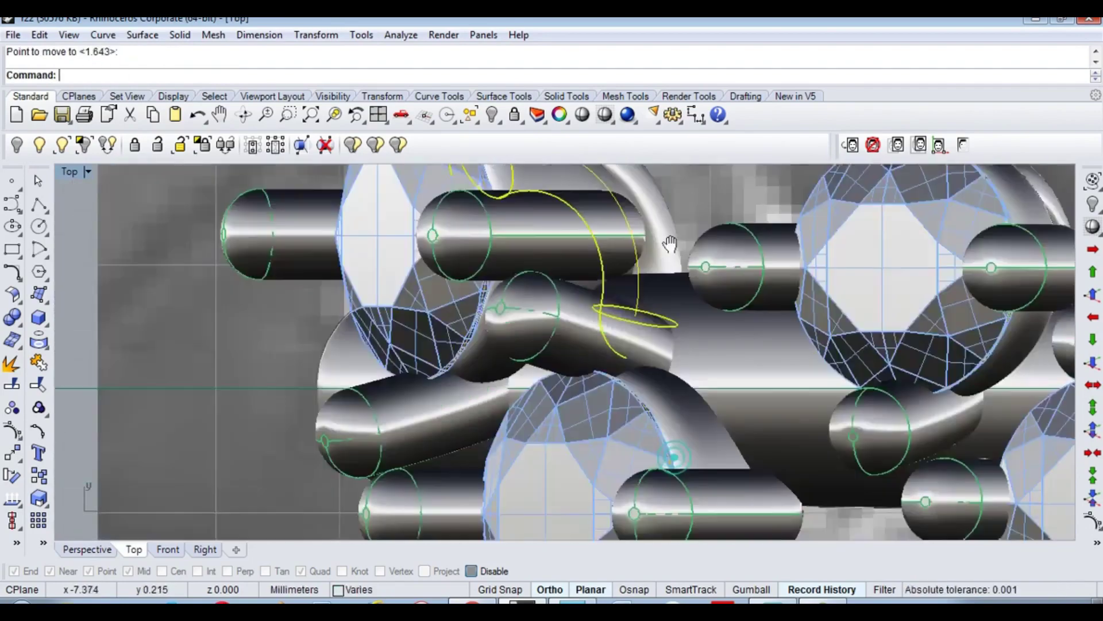
{"action": "right_click_drag", "start_coordinate": [642, 340], "coordinate": [722, 461]}
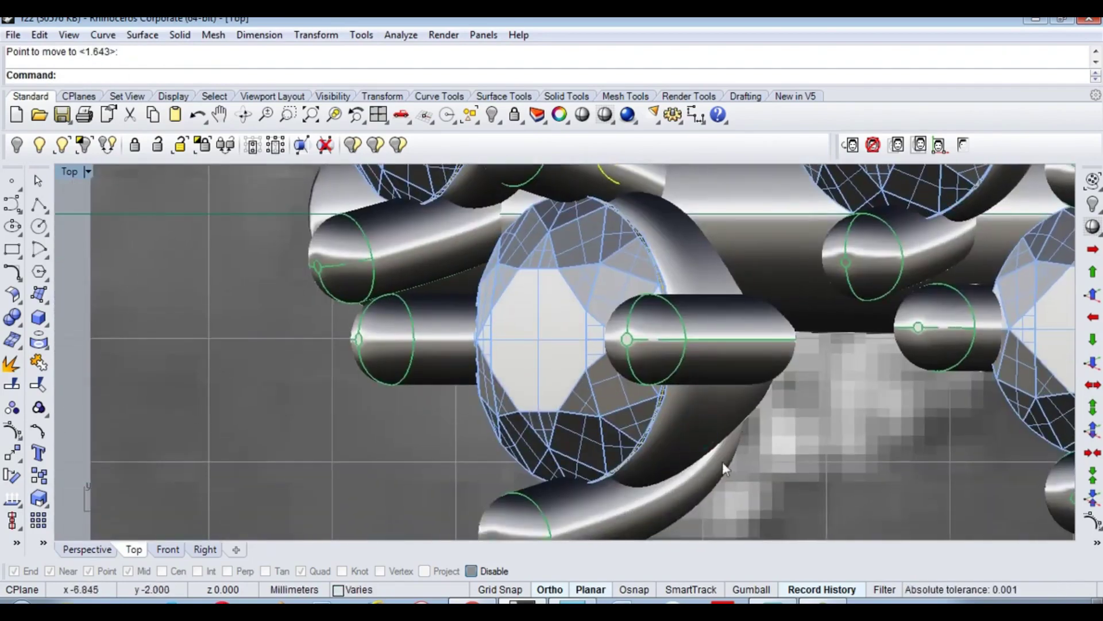
Step: Move the yellow bridge curve down under the next stone head
{"action": "key", "text": "ctrl+alt+w"}
{"action": "key", "text": "ctrl+alt+s"}
{"action": "right_click", "coordinate": [743, 255]}
{"action": "left_click", "coordinate": [743, 256]}
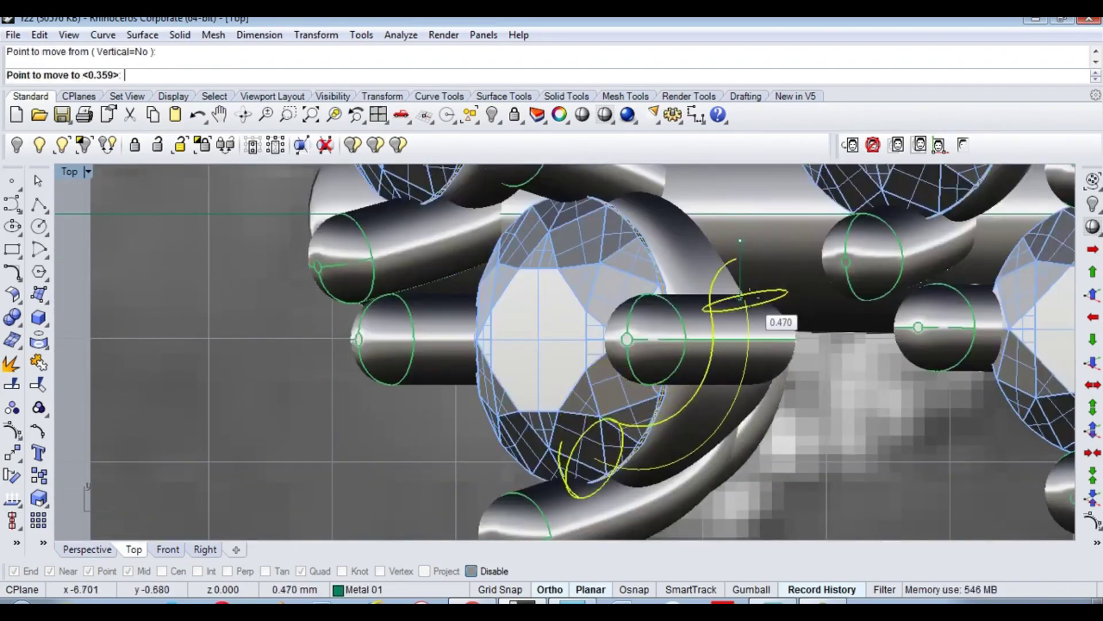
{"action": "left_click", "coordinate": [743, 307]}
Step: Inspect the bridge curves in Perspective and select a bridge pipe with its curve
{"action": "key", "text": "ctrl+F4"}
{"action": "mouse_move", "coordinate": [710, 395]}
{"action": "right_mouse_down"}
{"action": "mouse_move", "coordinate": [551, 276]}
{"action": "mouse_move", "coordinate": [709, 307]}
{"action": "mouse_move", "coordinate": [500, 365]}
{"action": "mouse_move", "coordinate": [522, 452]}
{"action": "mouse_move", "coordinate": [629, 433]}
{"action": "mouse_move", "coordinate": [639, 394]}
{"action": "right_mouse_up"}
{"action": "left_click", "coordinate": [639, 393]}
{"action": "key", "text": "ctrl+F2"}
Step: In wireframe Front view, rotate the selected bridge pieces with Copy=No
{"action": "scroll", "coordinate": [633, 381], "scroll_direction": "up", "scroll_amount": 3}
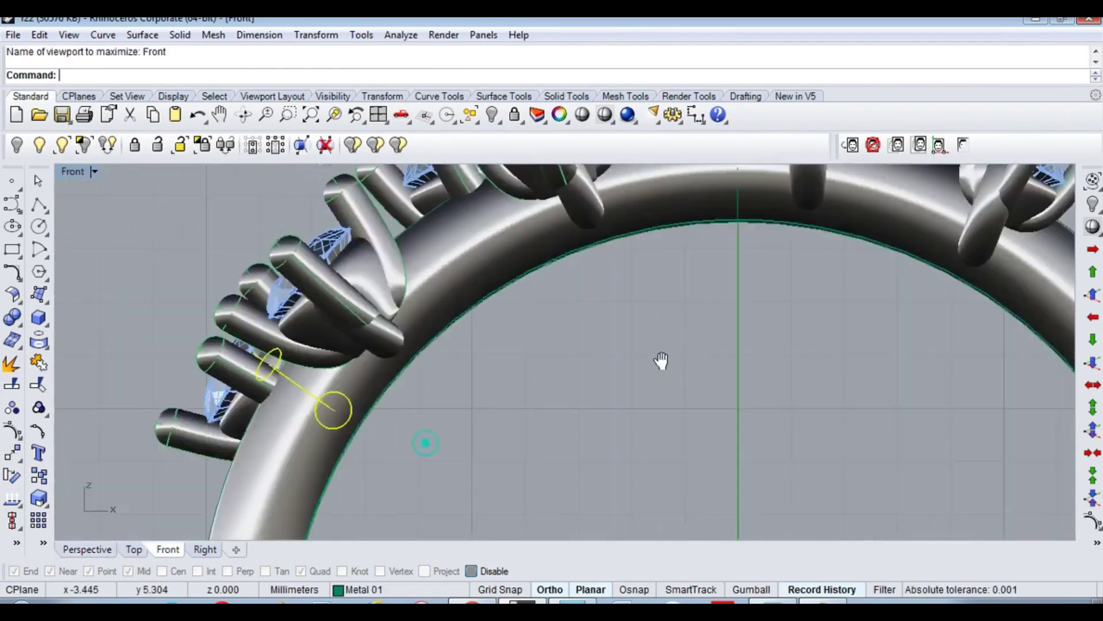
{"action": "key", "text": "ctrl+alt+w"}
{"action": "scroll", "coordinate": [517, 364], "scroll_direction": "up", "scroll_amount": 5}
{"action": "type", "text": "rotate"}
{"action": "key", "text": "Return"}
{"action": "left_click", "coordinate": [230, 76]}
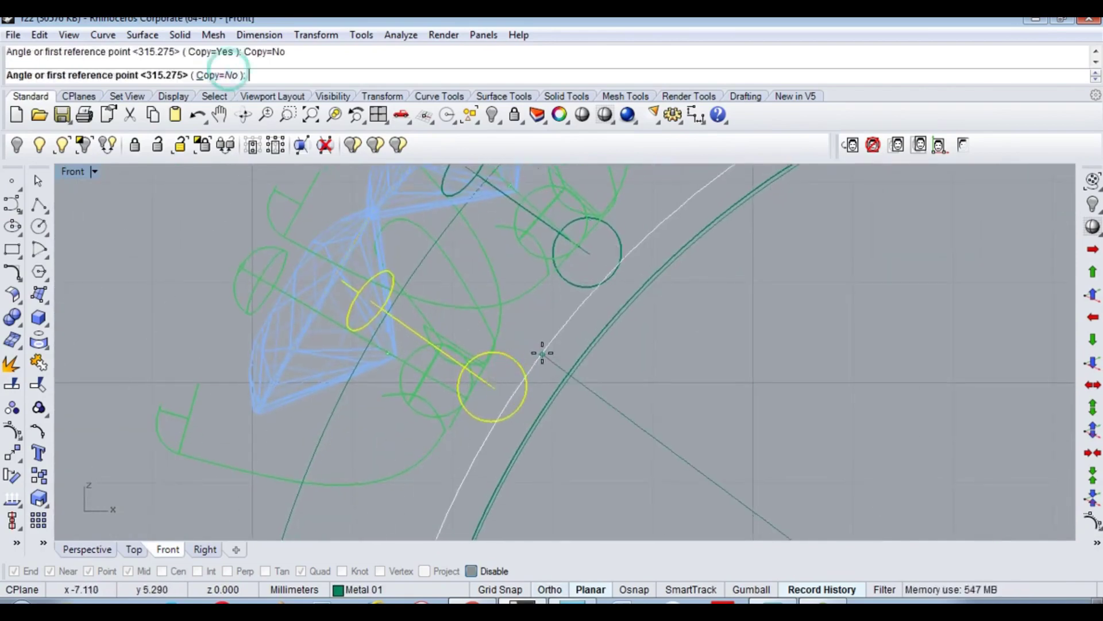
{"action": "left_click", "coordinate": [532, 347]}
{"action": "left_click", "coordinate": [608, 288]}
{"action": "right_click_drag", "start_coordinate": [609, 288], "coordinate": [591, 380]}
{"action": "type", "text": "d"}
{"action": "key", "text": "Return"}
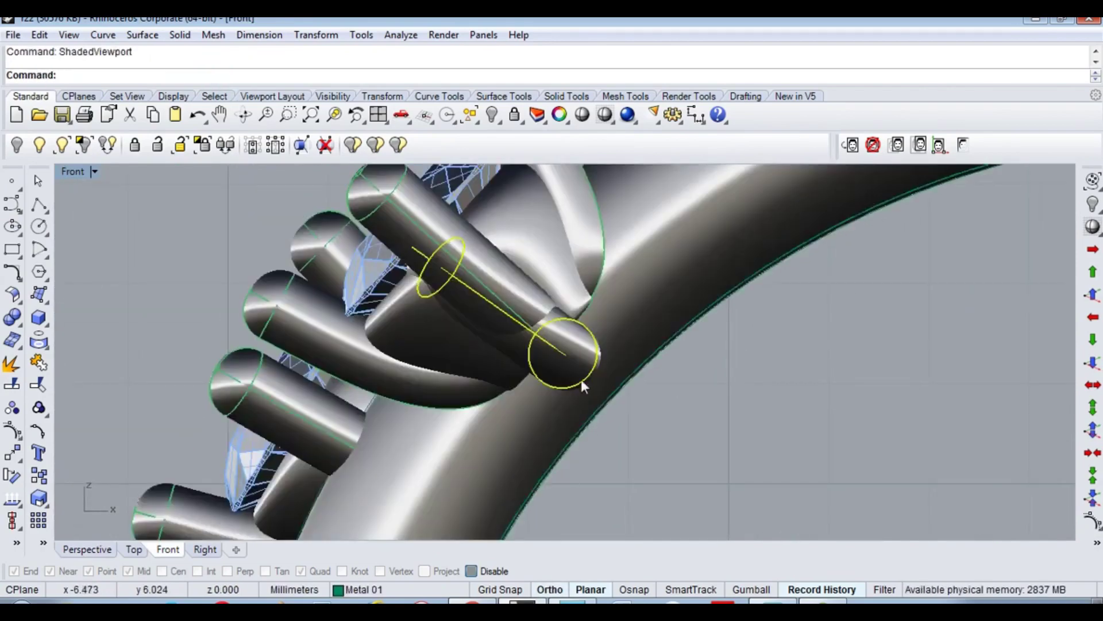
{"action": "scroll", "coordinate": [581, 378], "scroll_direction": "up", "scroll_amount": 2}
Step: Rotate the bridge again and move its profile against the band
{"action": "key", "text": "Return"}
{"action": "left_click", "coordinate": [689, 297]}
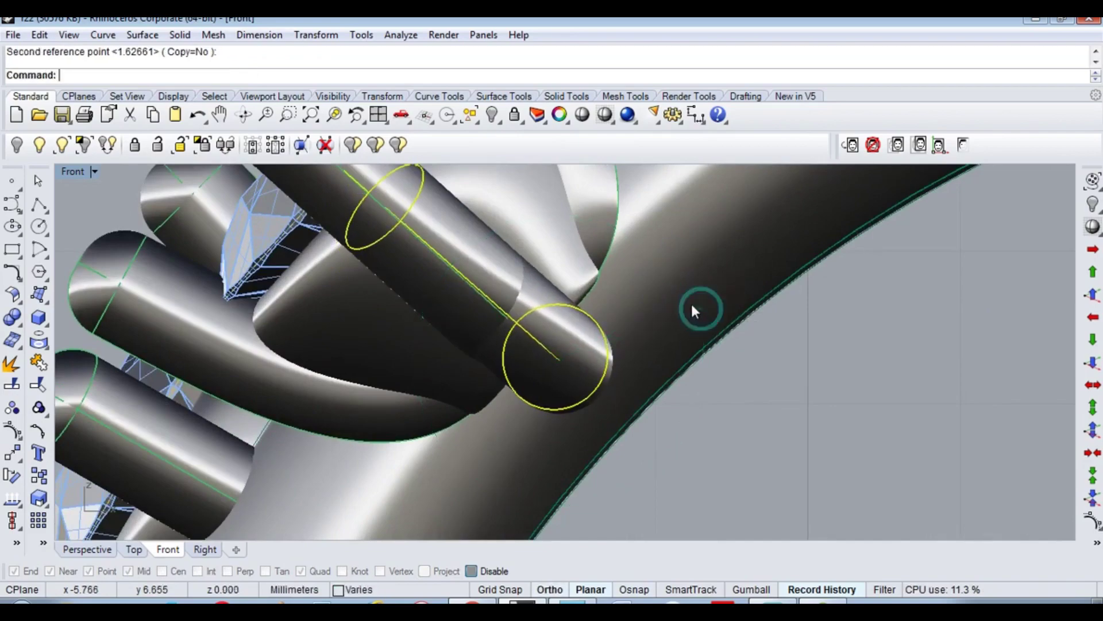
{"action": "scroll", "coordinate": [575, 414], "scroll_direction": "down", "scroll_amount": 3}
{"action": "left_click", "coordinate": [525, 423]}
{"action": "left_click", "coordinate": [548, 441]}
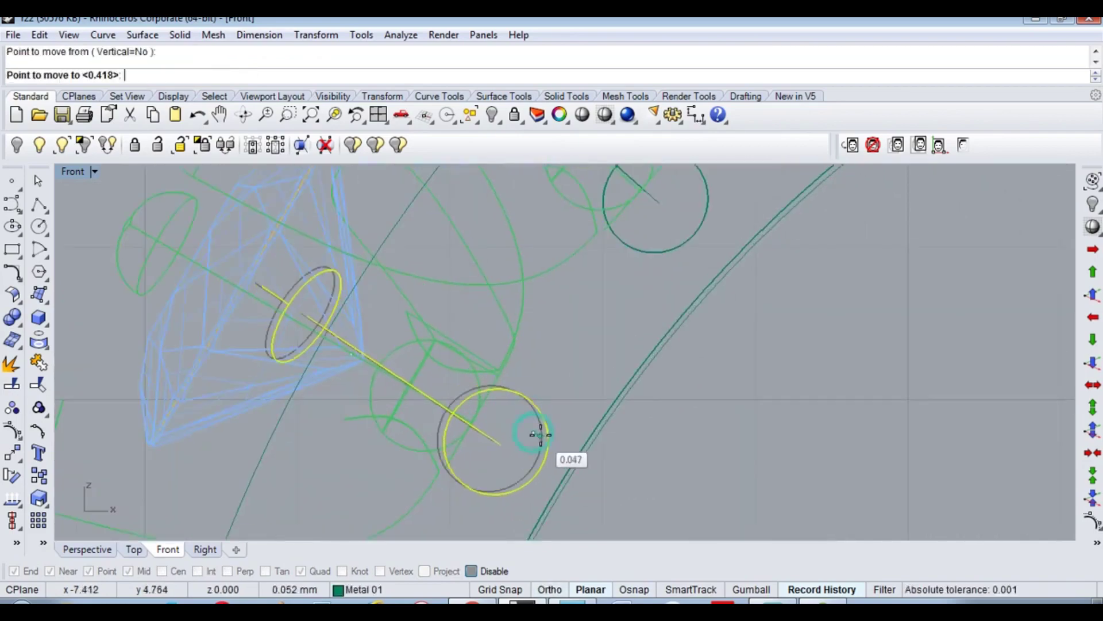
{"action": "left_click", "coordinate": [669, 294]}
Step: Rotate the next head's bridge pieces and move the profile onto the band
{"action": "left_click", "coordinate": [696, 318]}
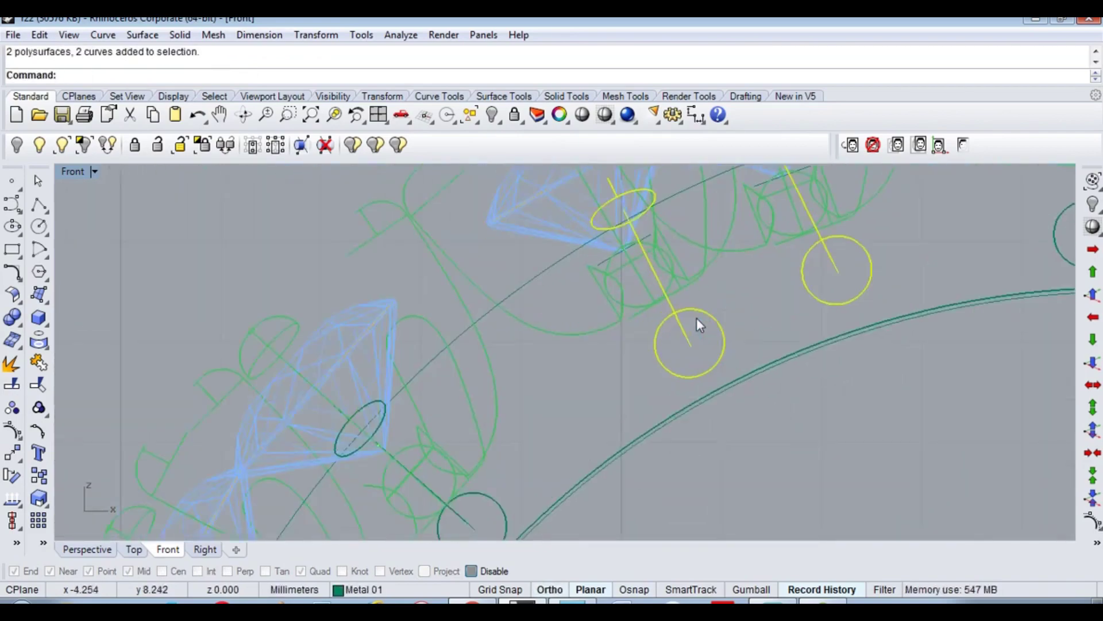
{"action": "type", "text": "0"}
{"action": "scroll", "coordinate": [701, 348], "scroll_direction": "up", "scroll_amount": 2}
{"action": "left_click", "coordinate": [726, 288]}
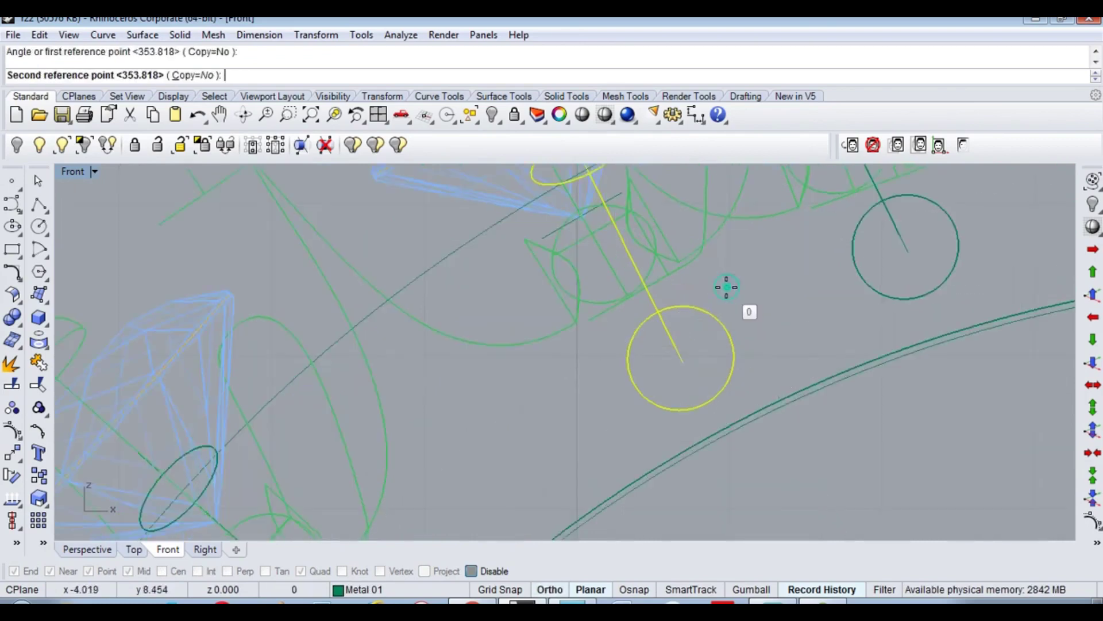
{"action": "right_click_drag", "start_coordinate": [972, 261], "coordinate": [729, 325]}
{"action": "key", "text": "Return"}
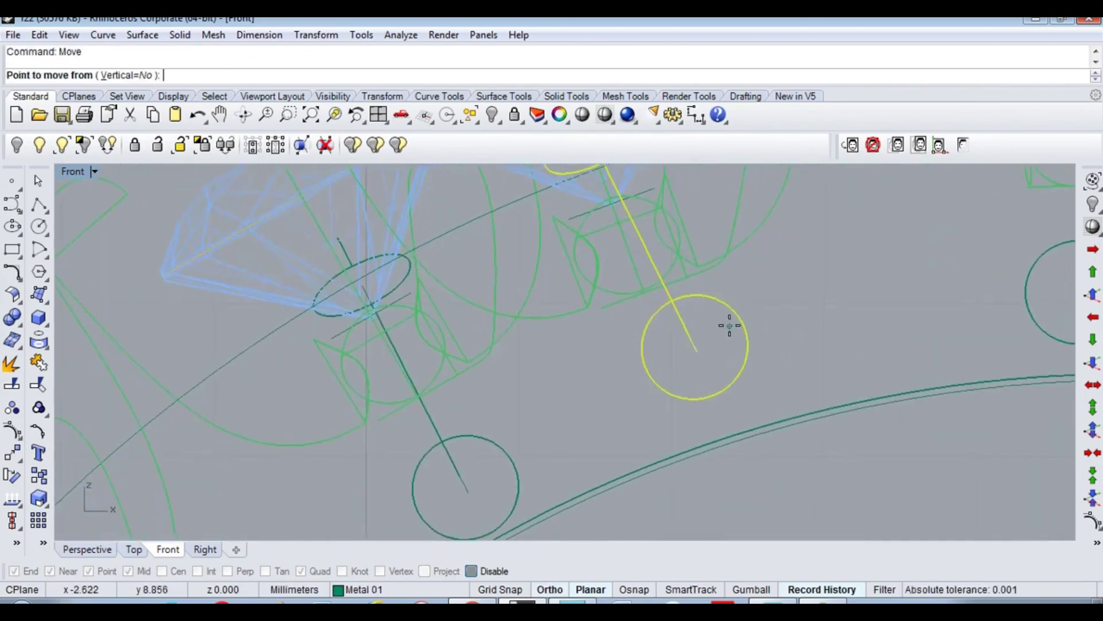
{"action": "left_click", "coordinate": [622, 191]}
{"action": "left_click", "coordinate": [838, 291]}
Step: Rotate and move another head's bridge profiles until they sit on the band
{"action": "left_click", "coordinate": [846, 320]}
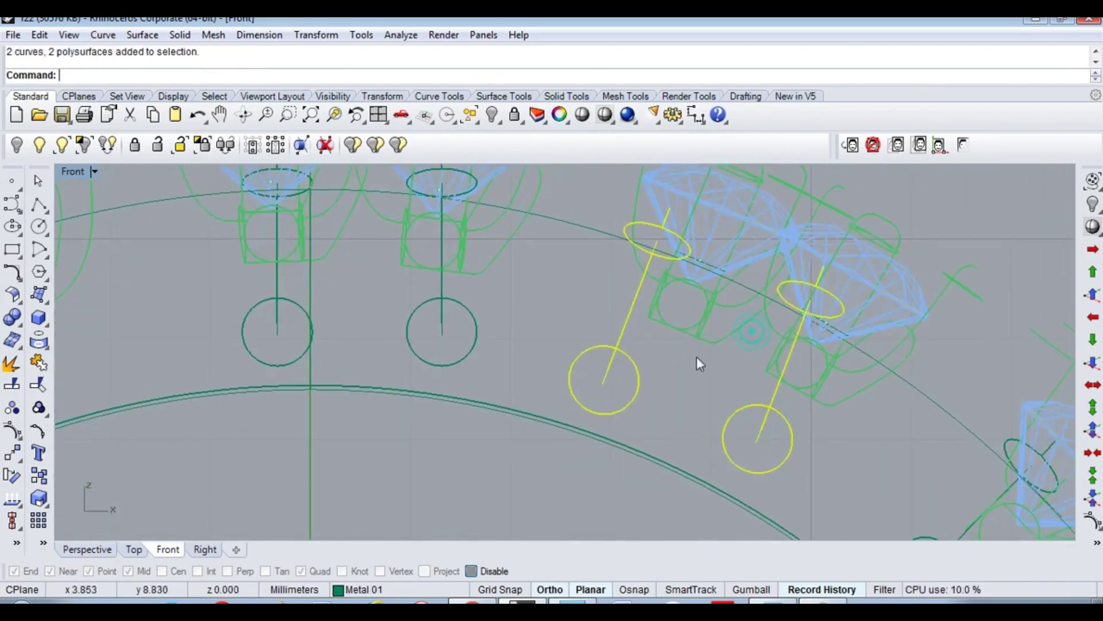
{"action": "scroll", "coordinate": [781, 349], "scroll_direction": "up", "scroll_amount": 3}
{"action": "left_click", "coordinate": [837, 345]}
{"action": "left_click", "coordinate": [843, 351]}
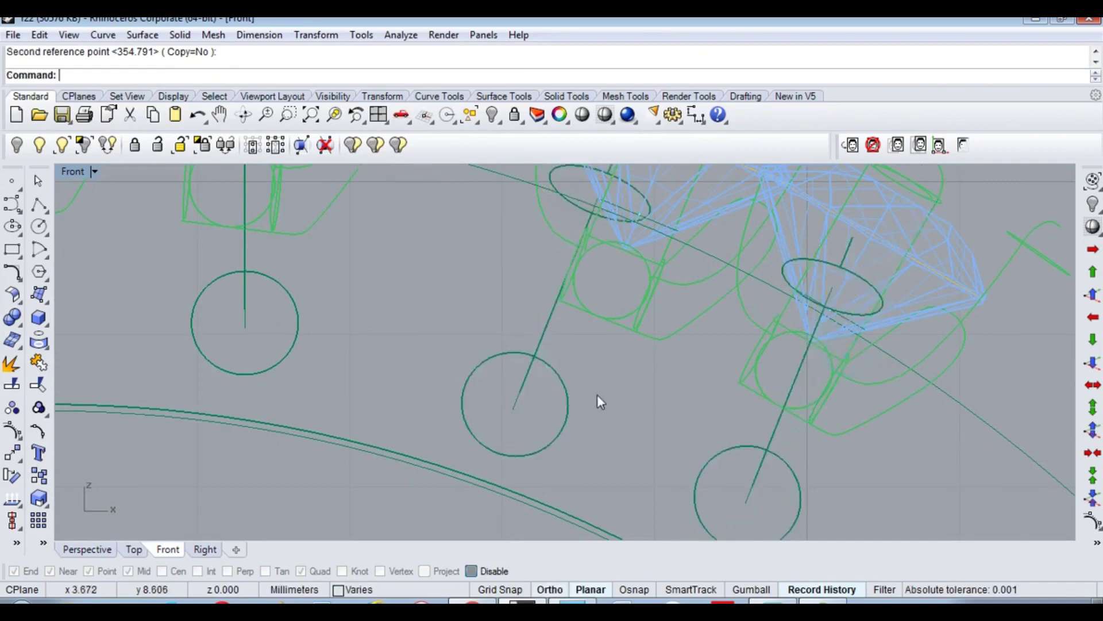
{"action": "key", "text": "Return"}
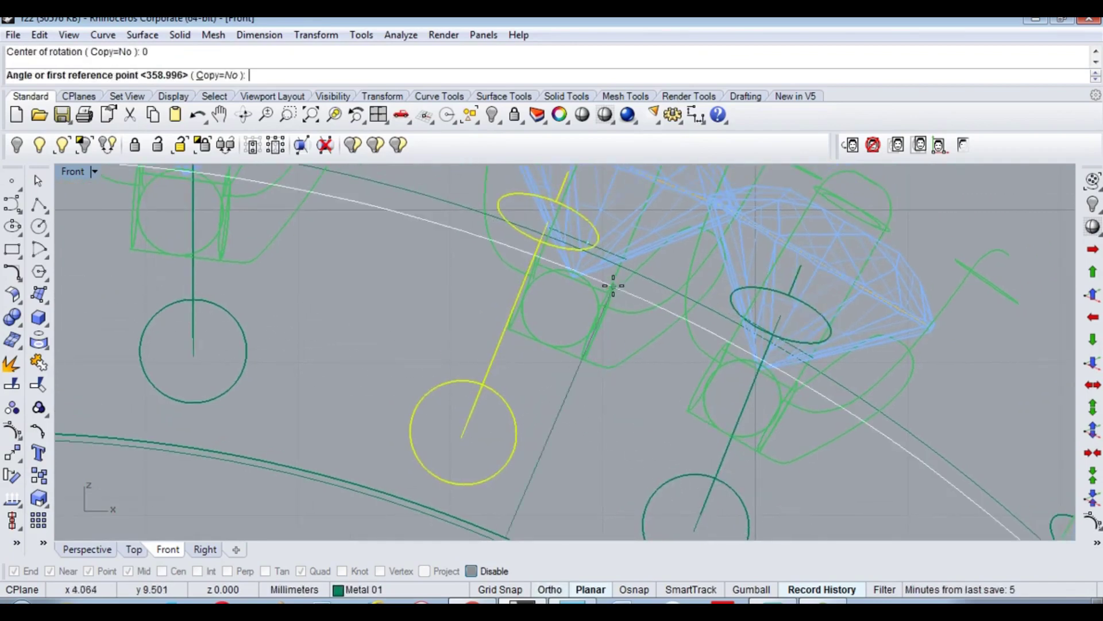
{"action": "left_click", "coordinate": [613, 286]}
{"action": "left_click", "coordinate": [658, 424]}
{"action": "scroll", "coordinate": [636, 368], "scroll_direction": "up", "scroll_amount": 3}
{"action": "left_click", "coordinate": [637, 368]}
{"action": "type", "text": "m"}
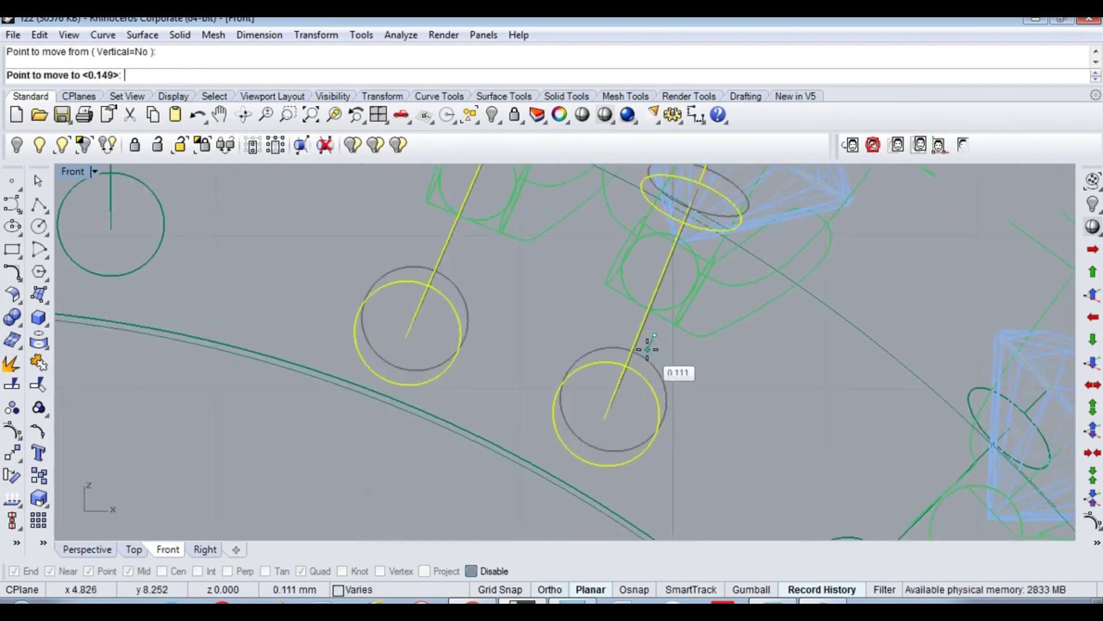
{"action": "left_click", "coordinate": [648, 348]}
Step: Group the remaining bridge pieces, rotate them into place, and return to shaded Perspective
{"action": "key", "text": "Return"}
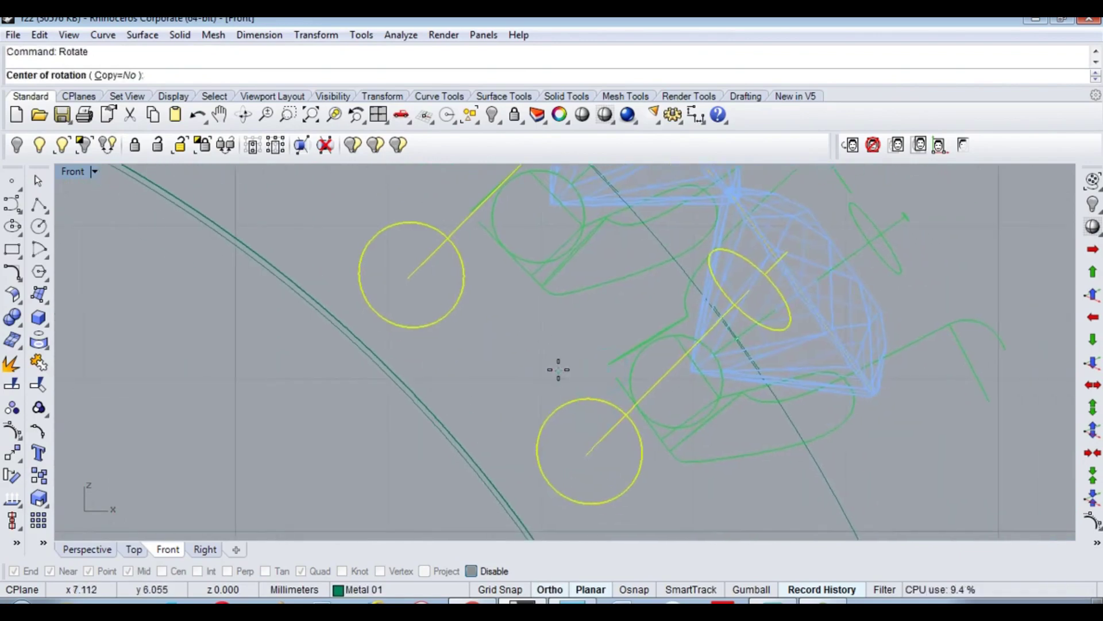
{"action": "left_click", "coordinate": [609, 322]}
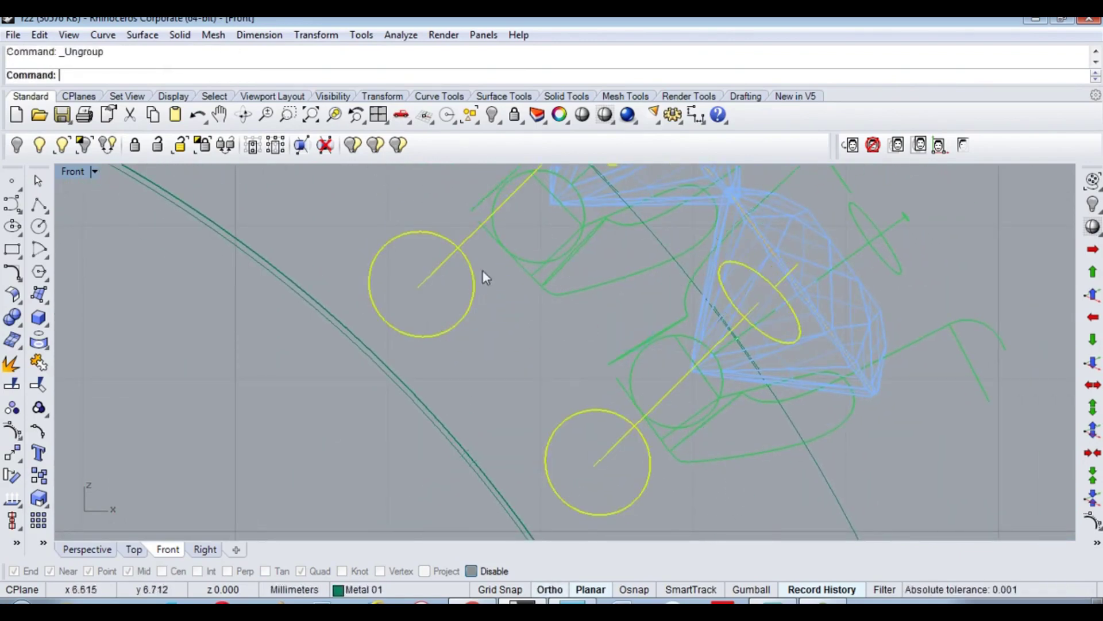
{"action": "key", "text": "ctrl+g"}
{"action": "type", "text": "r"}
{"action": "left_click", "coordinate": [520, 335]}
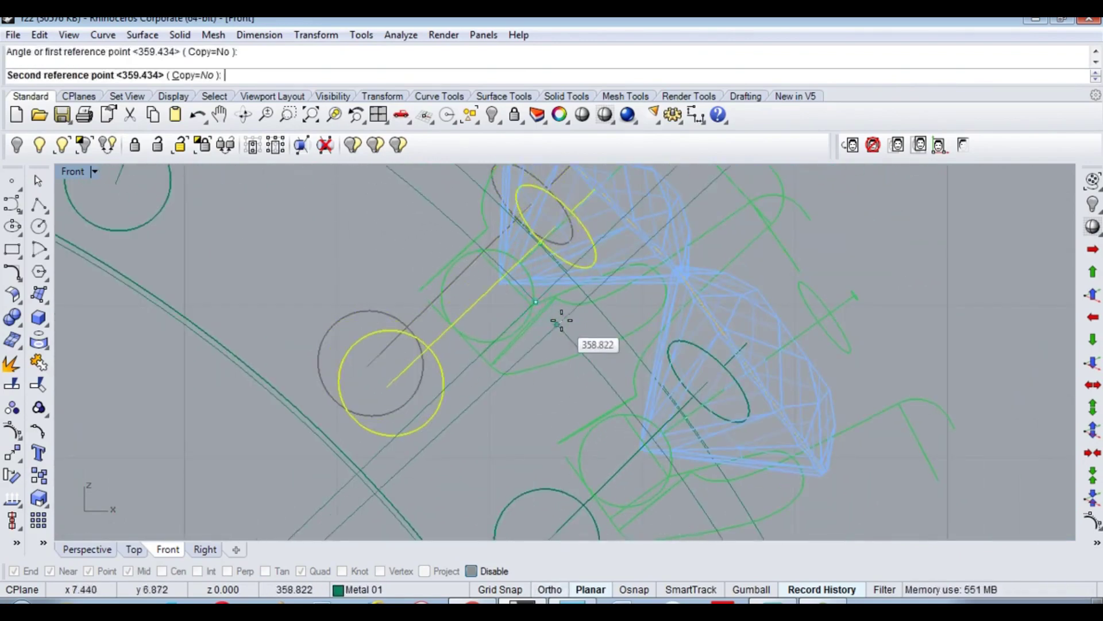
{"action": "left_click", "coordinate": [564, 320]}
{"action": "key", "text": "Return"}
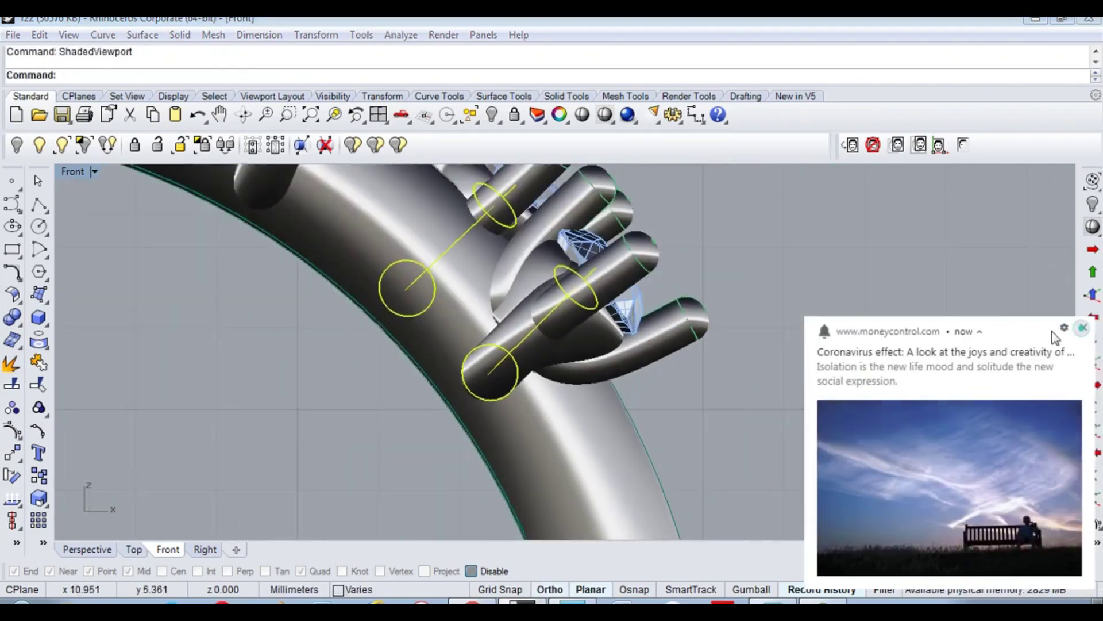
{"action": "scroll", "coordinate": [698, 342], "scroll_direction": "down", "scroll_amount": 3}
{"action": "key", "text": "ctrl+Tab"}
{"action": "scroll", "coordinate": [536, 354], "scroll_direction": "down", "scroll_amount": 5}
Step: Save the model as the Rhino 4 file r22.3dm
{"action": "key", "text": "ctrl+s"}
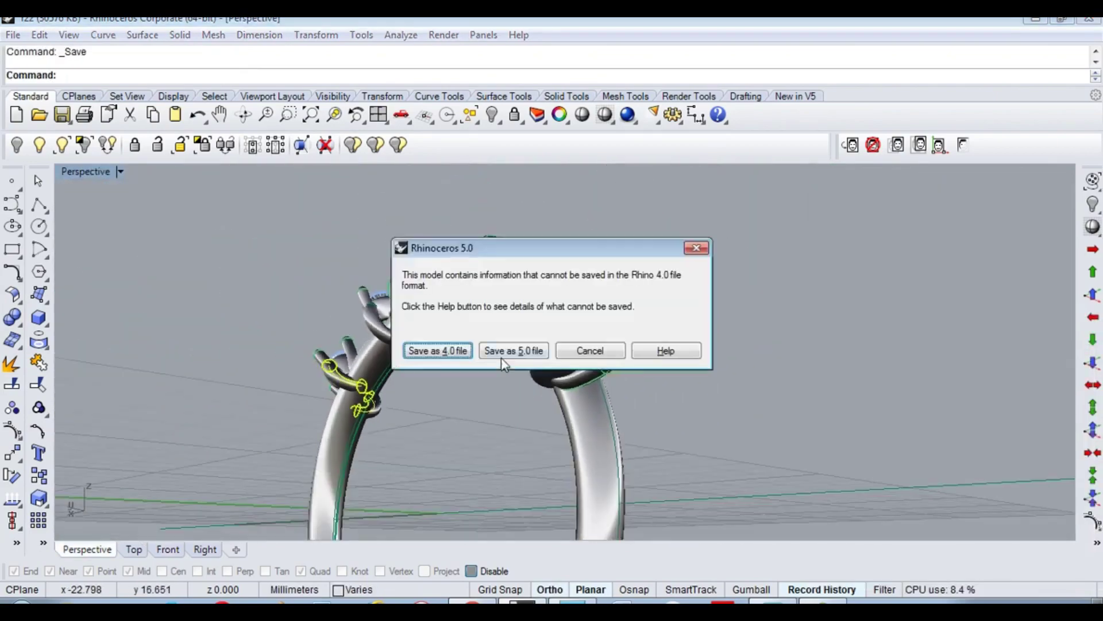
{"action": "left_click", "coordinate": [454, 351]}
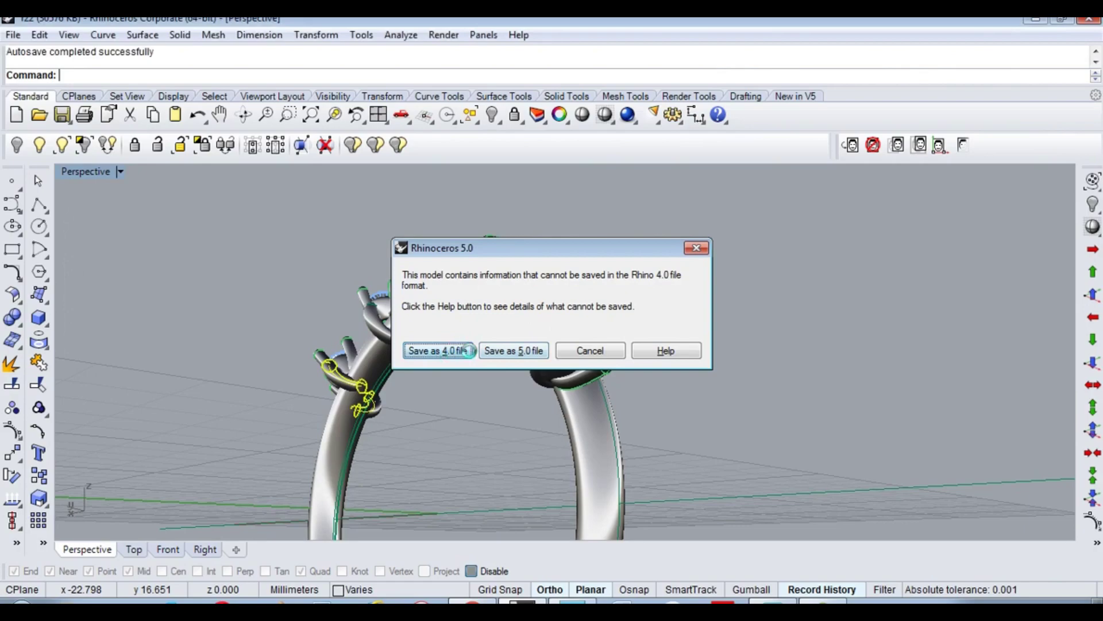
{"action": "left_click", "coordinate": [423, 387]}
Step: Orbit to the stone settings and check the centre stone's bridge in Top view
{"action": "scroll", "coordinate": [447, 388], "scroll_direction": "up", "scroll_amount": 5}
{"action": "mouse_move", "coordinate": [178, 339]}
{"action": "right_mouse_down"}
{"action": "mouse_move", "coordinate": [456, 374]}
{"action": "mouse_move", "coordinate": [517, 402]}
{"action": "mouse_move", "coordinate": [674, 358]}
{"action": "mouse_move", "coordinate": [591, 340]}
{"action": "mouse_move", "coordinate": [704, 371]}
{"action": "right_mouse_up"}
{"action": "scroll", "coordinate": [464, 342], "scroll_direction": "up", "scroll_amount": 3}
{"action": "left_click", "coordinate": [464, 342]}
{"action": "scroll", "coordinate": [512, 330], "scroll_direction": "down", "scroll_amount": 3}
{"action": "key", "text": "ctrl+F1"}
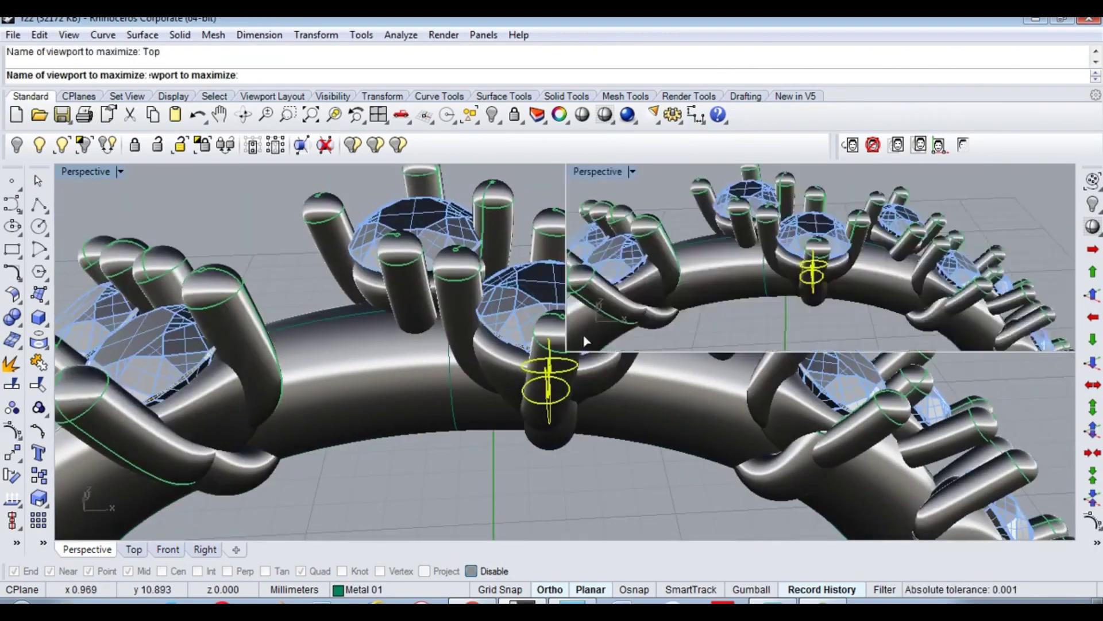
{"action": "scroll", "coordinate": [724, 401], "scroll_direction": "up", "scroll_amount": 2}
{"action": "scroll", "coordinate": [694, 361], "scroll_direction": "up", "scroll_amount": 1}
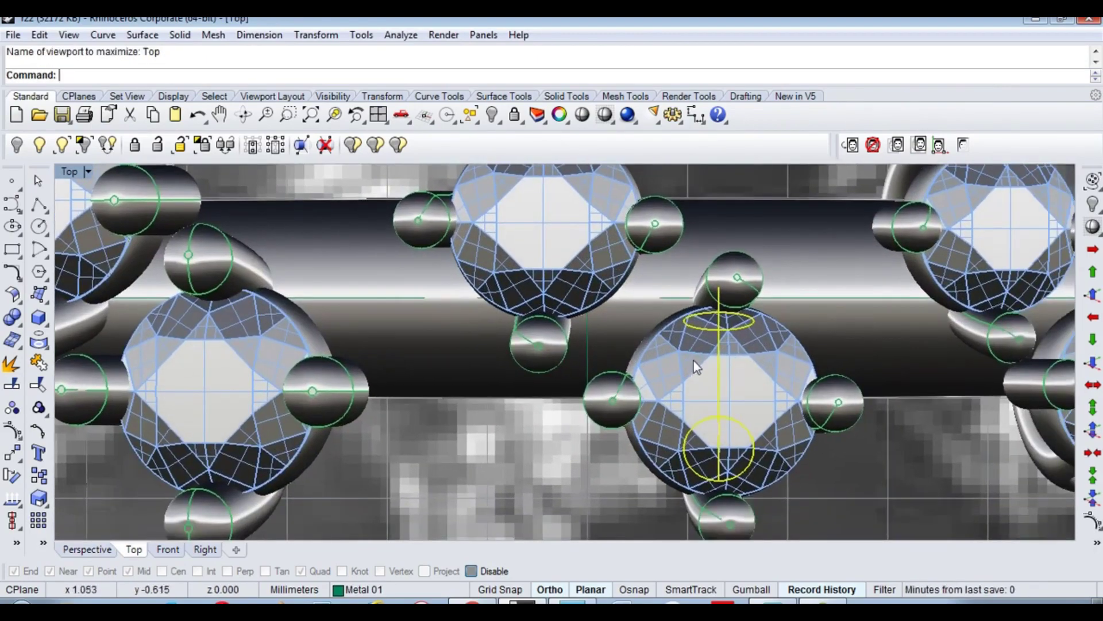
{"action": "left_click", "coordinate": [720, 288]}
{"action": "left_click", "coordinate": [841, 369]}
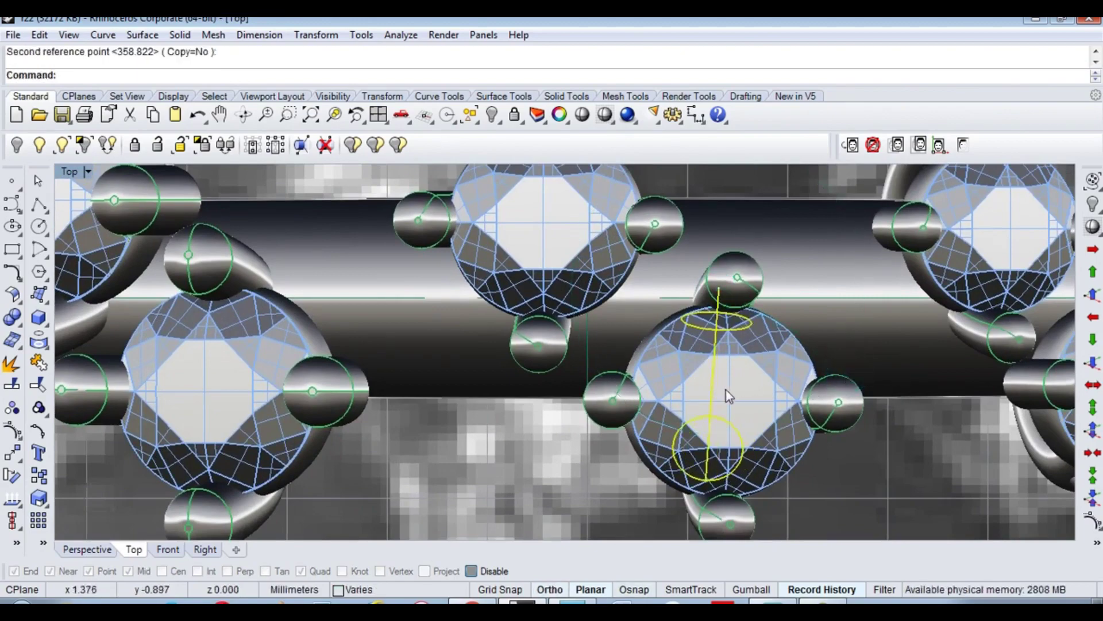
{"action": "key", "text": "ctrl+F4"}
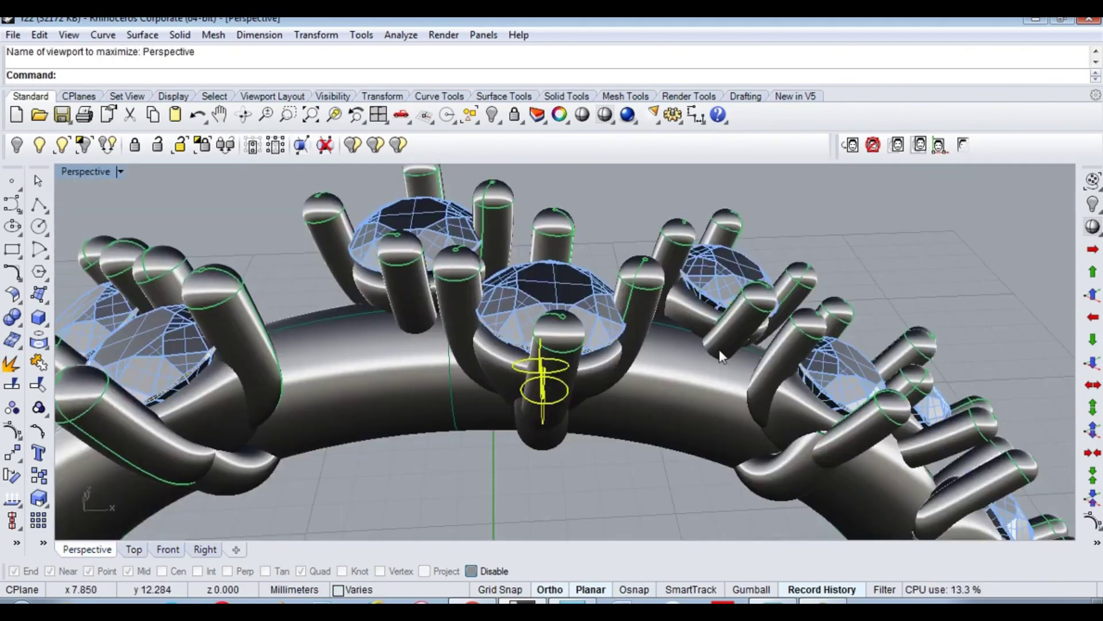
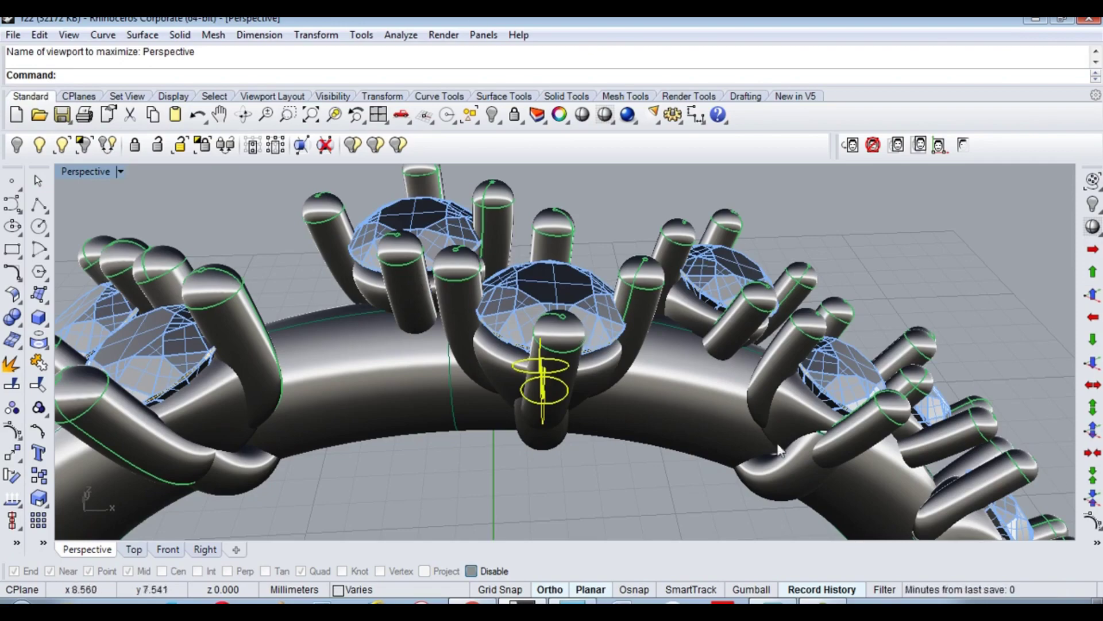
Step: Nudge one prong's guide curves closer to its gemstone from the Top view
{"action": "right_click_drag", "start_coordinate": [822, 500], "coordinate": [554, 374]}
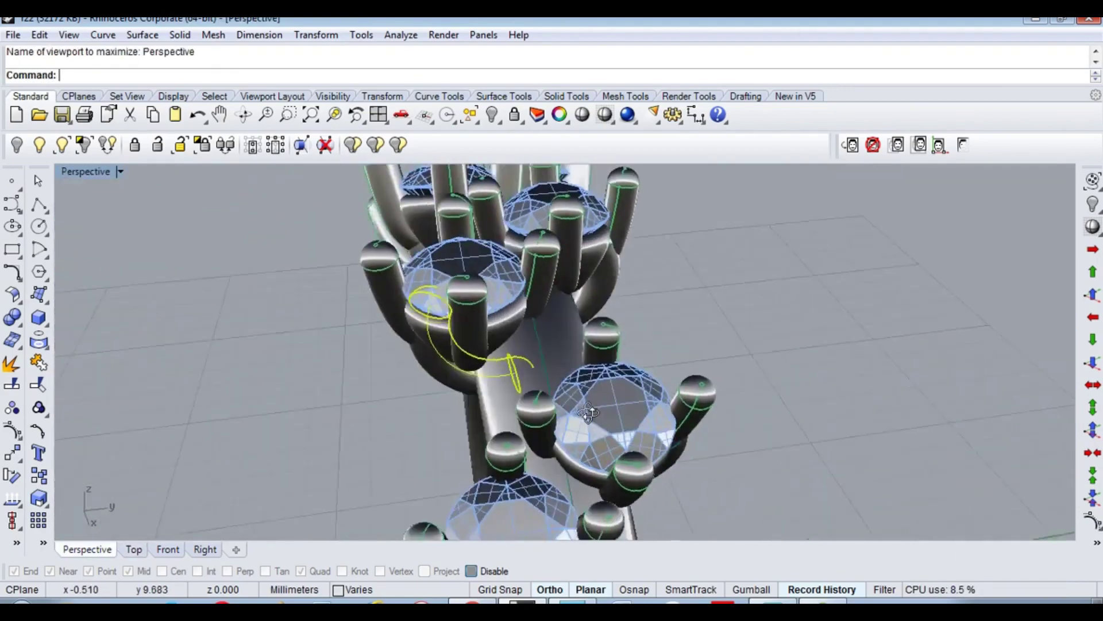
{"action": "right_click_drag", "start_coordinate": [649, 333], "coordinate": [662, 313]}
{"action": "key", "text": "ctrl+F1"}
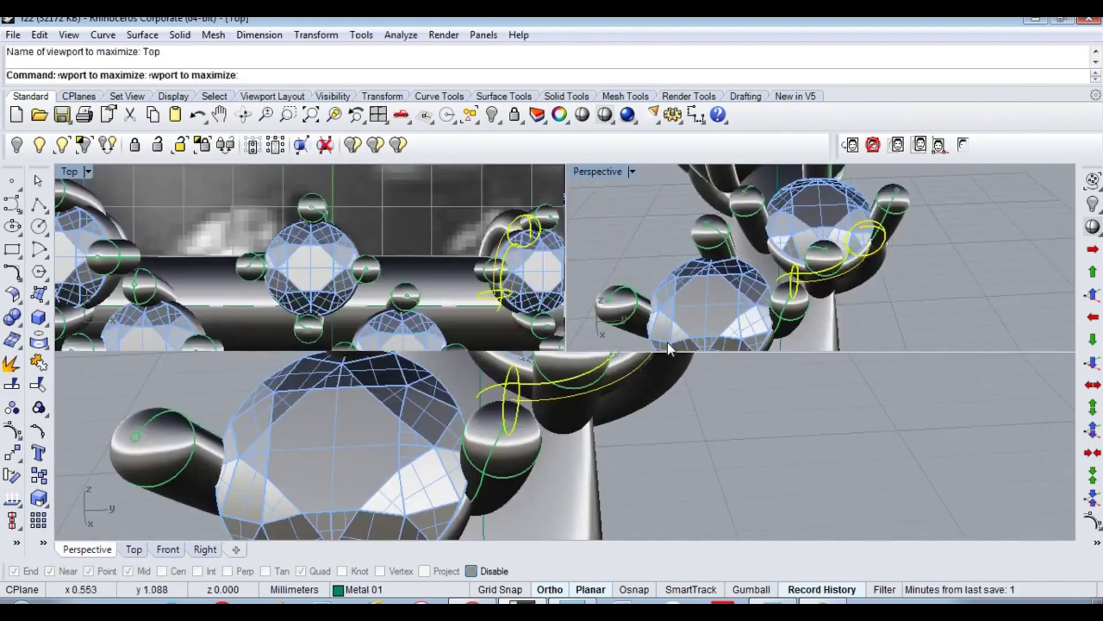
{"action": "left_click", "coordinate": [653, 278]}
Step: Select a prong on the band's side together with its guide curve in Perspective
{"action": "key", "text": "ctrl+F4"}
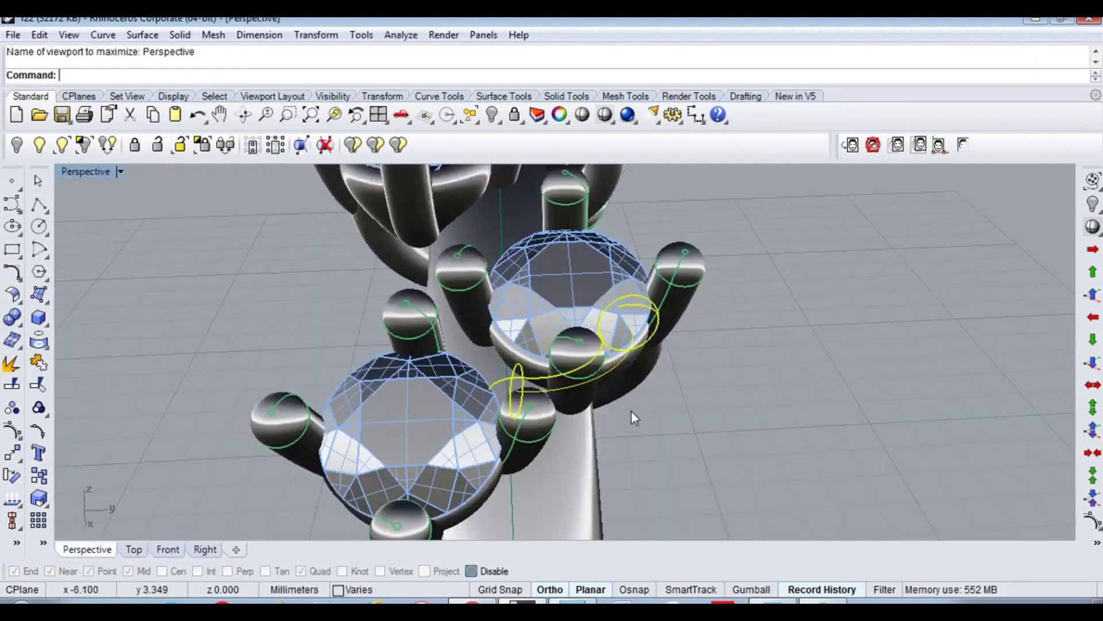
{"action": "mouse_move", "coordinate": [631, 411]}
{"action": "right_mouse_down"}
{"action": "mouse_move", "coordinate": [707, 346]}
{"action": "mouse_move", "coordinate": [644, 377]}
{"action": "mouse_move", "coordinate": [736, 384]}
{"action": "right_mouse_up"}
{"action": "left_click", "coordinate": [638, 364]}
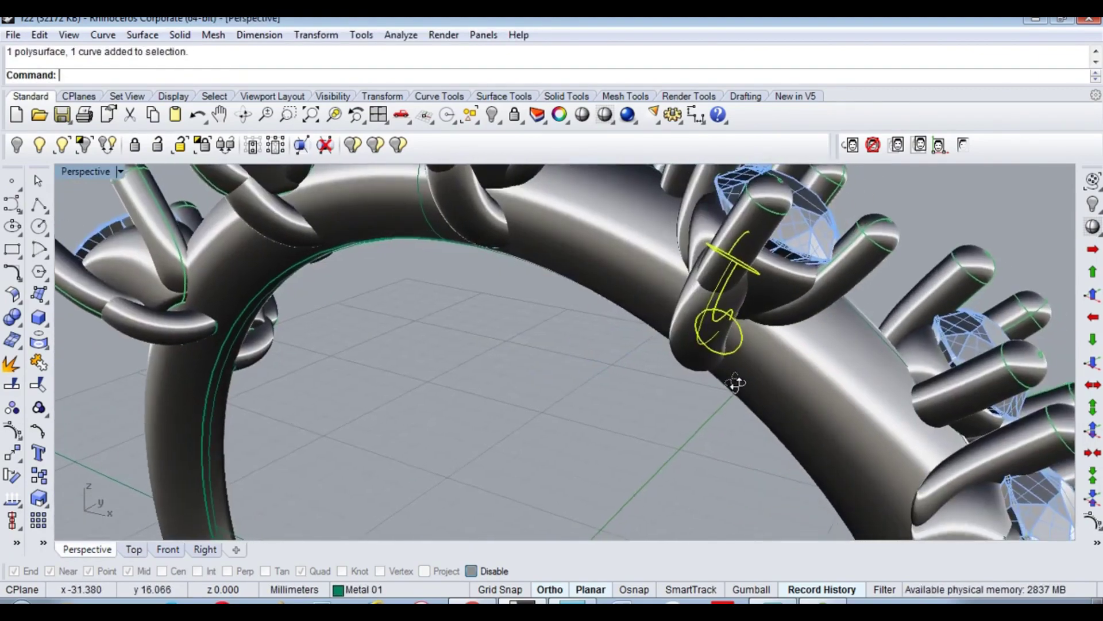
Step: Rotate the side prong in the Front view so it tilts toward its gemstone
{"action": "key", "text": "ctrl+F2"}
{"action": "type", "text": "rotate"}
{"action": "key", "text": "Return"}
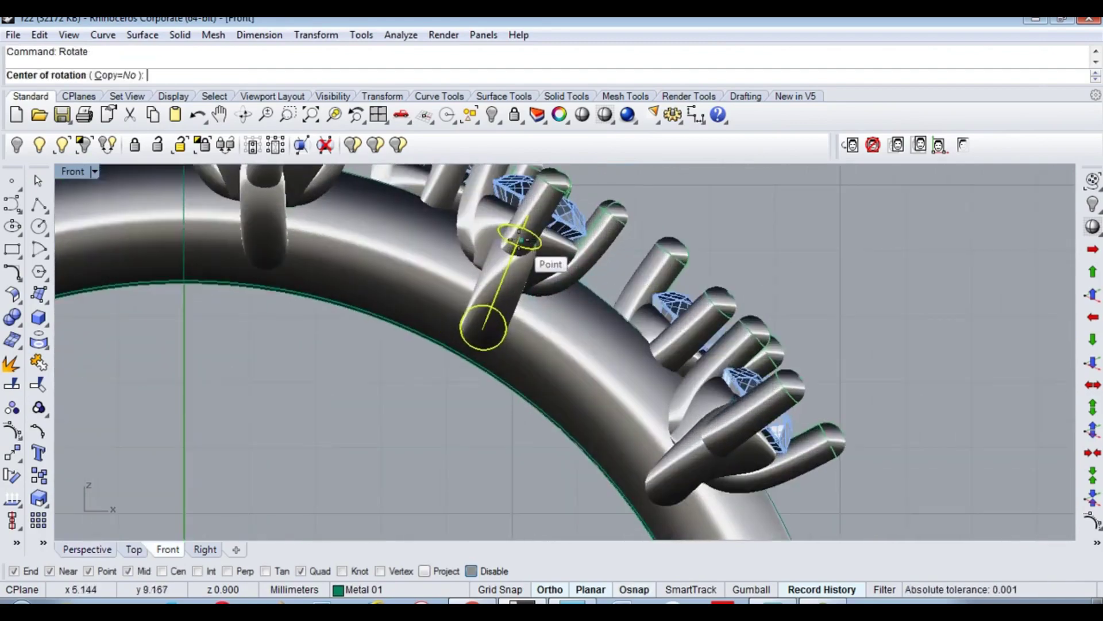
{"action": "left_click", "coordinate": [808, 284]}
{"action": "left_click", "coordinate": [800, 312]}
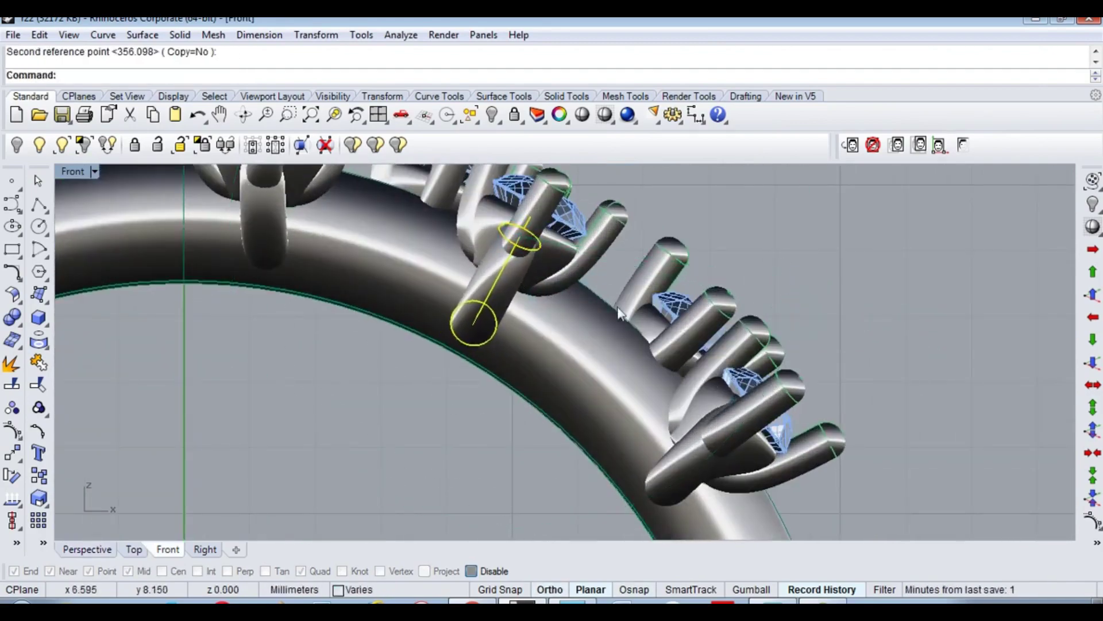
{"action": "key", "text": "ctrl+F4"}
{"action": "right_click_drag", "start_coordinate": [723, 342], "coordinate": [574, 365]}
Step: Reselect the prong with its guide curve and rotate it again in wireframe
{"action": "left_click", "coordinate": [549, 292]}
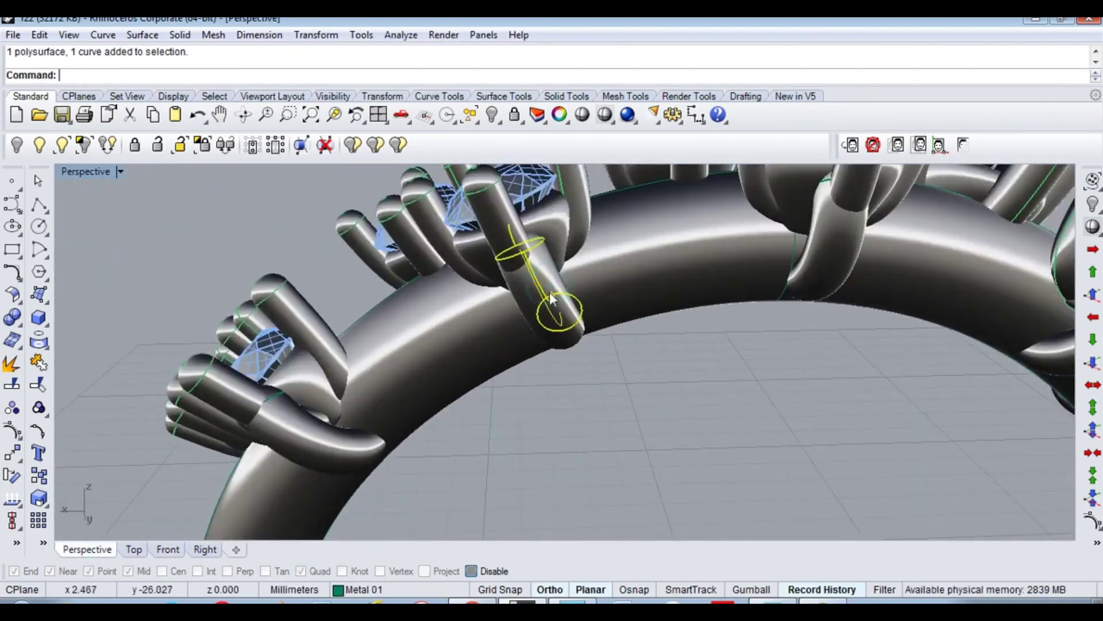
{"action": "key", "text": "ctrl+F1"}
{"action": "scroll", "coordinate": [654, 354], "scroll_direction": "down", "scroll_amount": 2}
{"action": "scroll", "coordinate": [619, 390], "scroll_direction": "down", "scroll_amount": 2}
{"action": "key", "text": "ctrl+F2"}
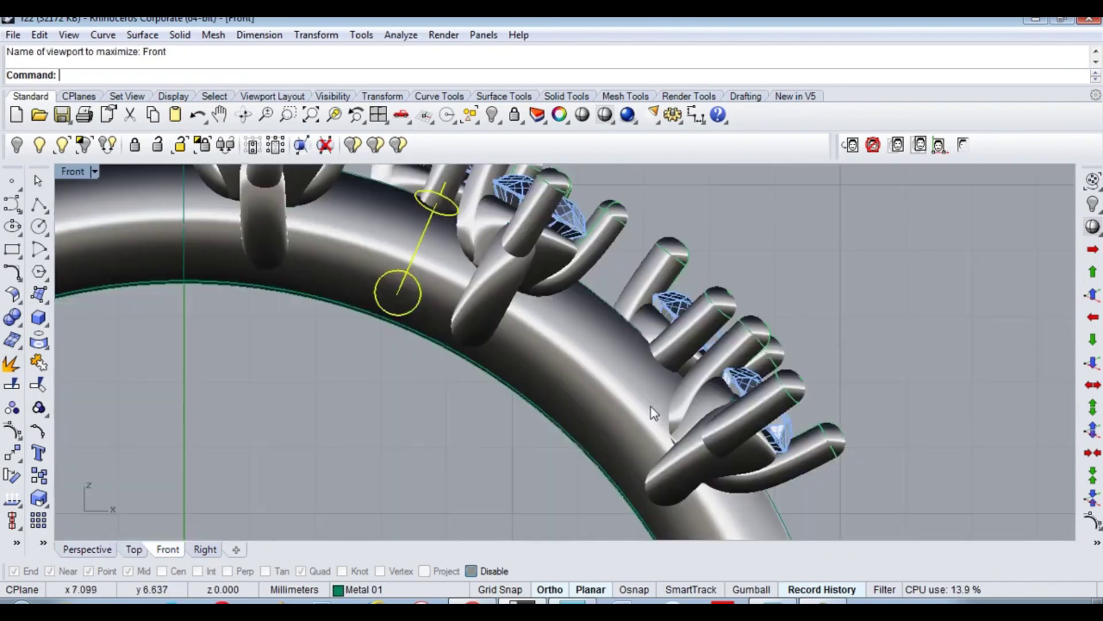
{"action": "scroll", "coordinate": [582, 416], "scroll_direction": "up", "scroll_amount": 2}
{"action": "type", "text": "r"}
{"action": "key", "text": "ctrl+alt+w"}
{"action": "scroll", "coordinate": [568, 308], "scroll_direction": "up", "scroll_amount": 2}
{"action": "left_click", "coordinate": [567, 308]}
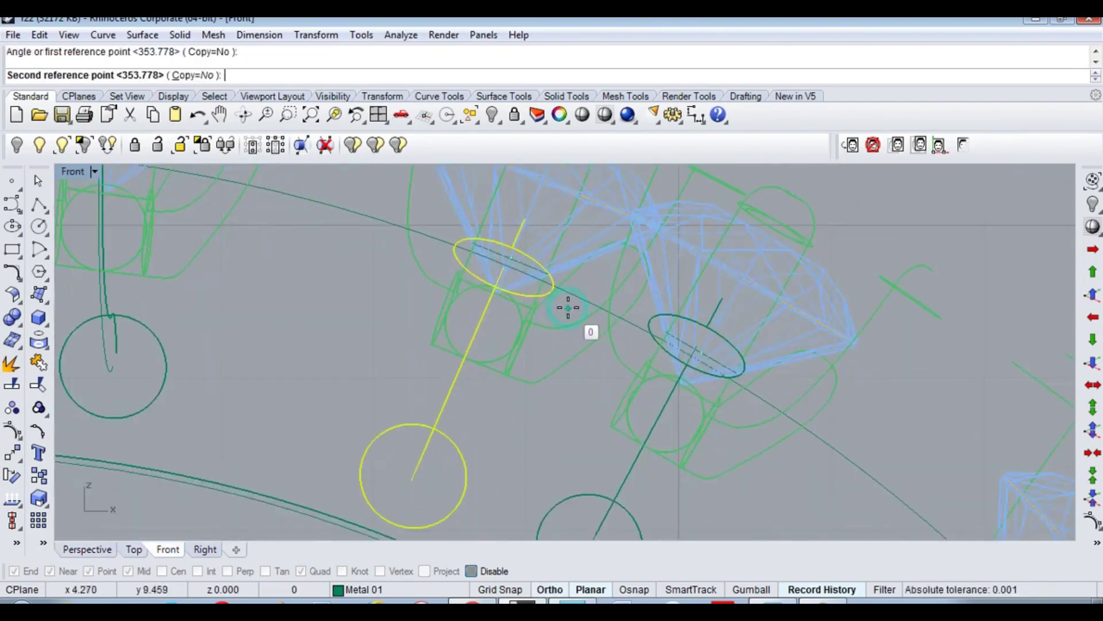
{"action": "key", "text": "ctrl+F3"}
{"action": "scroll", "coordinate": [580, 356], "scroll_direction": "up", "scroll_amount": 2}
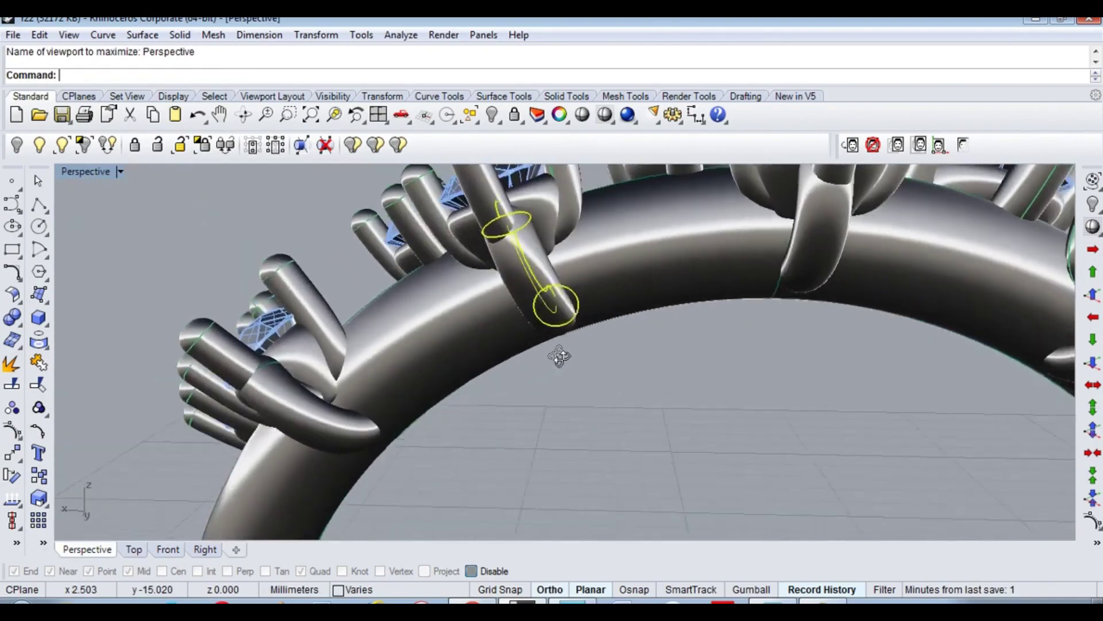
{"action": "scroll", "coordinate": [546, 339], "scroll_direction": "up", "scroll_amount": 2}
{"action": "scroll", "coordinate": [535, 323], "scroll_direction": "down", "scroll_amount": 2}
{"action": "scroll", "coordinate": [525, 362], "scroll_direction": "down", "scroll_amount": 2}
Step: Move the prong's guide curves 0.028 closer to the gemstone in the Top view
{"action": "key", "text": "ctrl+F1"}
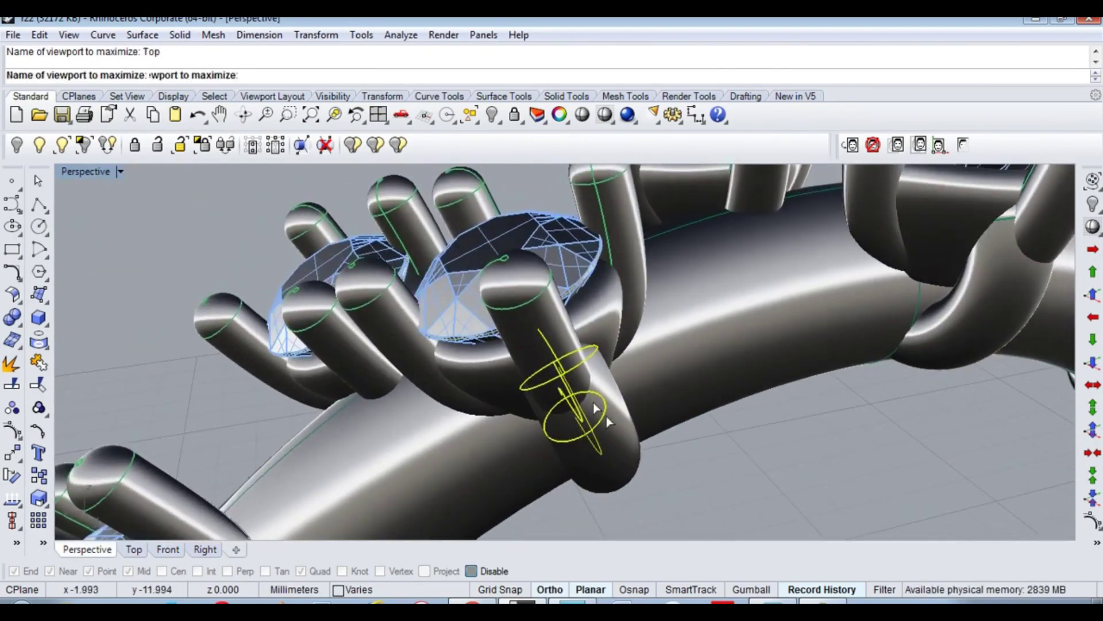
{"action": "scroll", "coordinate": [691, 326], "scroll_direction": "up", "scroll_amount": 2}
{"action": "scroll", "coordinate": [632, 322], "scroll_direction": "up", "scroll_amount": 3}
{"action": "type", "text": "m"}
{"action": "key", "text": "Return"}
{"action": "left_click", "coordinate": [591, 301]}
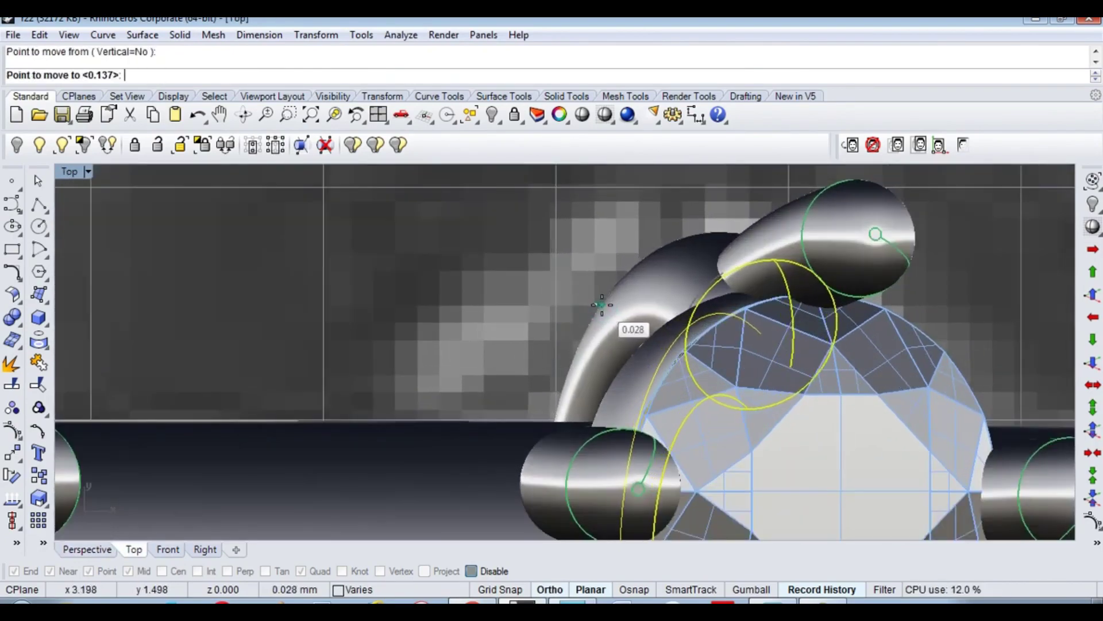
{"action": "scroll", "coordinate": [601, 334], "scroll_direction": "down", "scroll_amount": 1}
{"action": "key", "text": "Escape"}
{"action": "key", "text": "ctrl+F3"}
{"action": "mouse_move", "coordinate": [612, 394]}
{"action": "right_mouse_down"}
{"action": "mouse_move", "coordinate": [639, 326]}
{"action": "mouse_move", "coordinate": [550, 362]}
{"action": "right_mouse_up"}
Step: Move the prong curves once more and review the adjusted prong in Perspective
{"action": "key", "text": "ctrl+F1"}
{"action": "scroll", "coordinate": [631, 356], "scroll_direction": "down", "scroll_amount": 2}
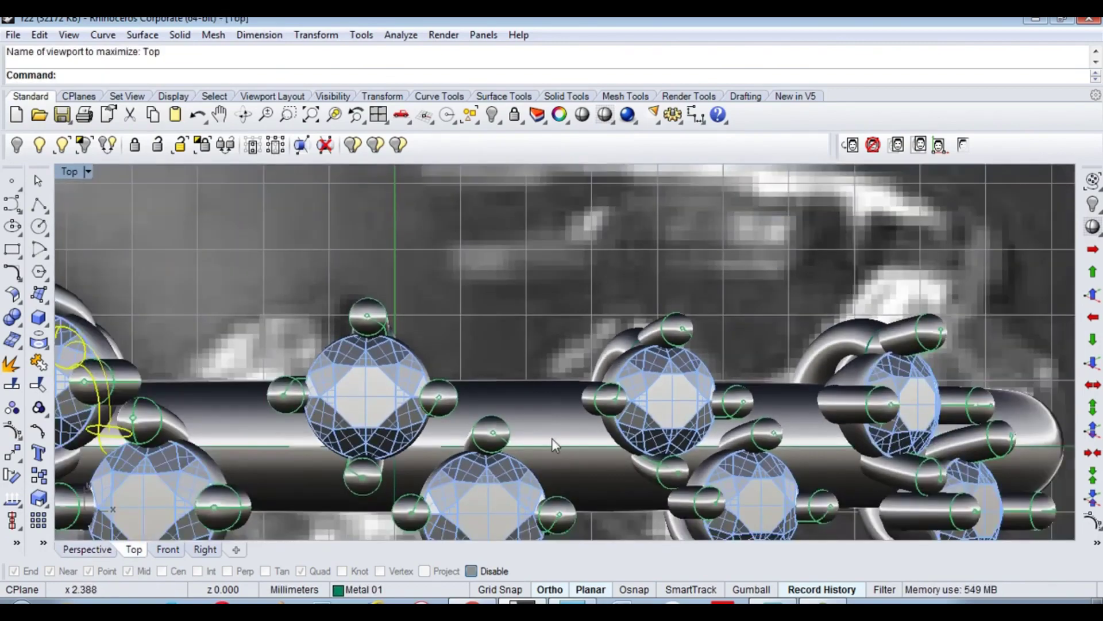
{"action": "right_click_drag", "start_coordinate": [551, 438], "coordinate": [668, 478]}
{"action": "scroll", "coordinate": [669, 478], "scroll_direction": "up", "scroll_amount": 4}
{"action": "type", "text": "m"}
{"action": "key", "text": "Return"}
{"action": "left_click", "coordinate": [656, 322]}
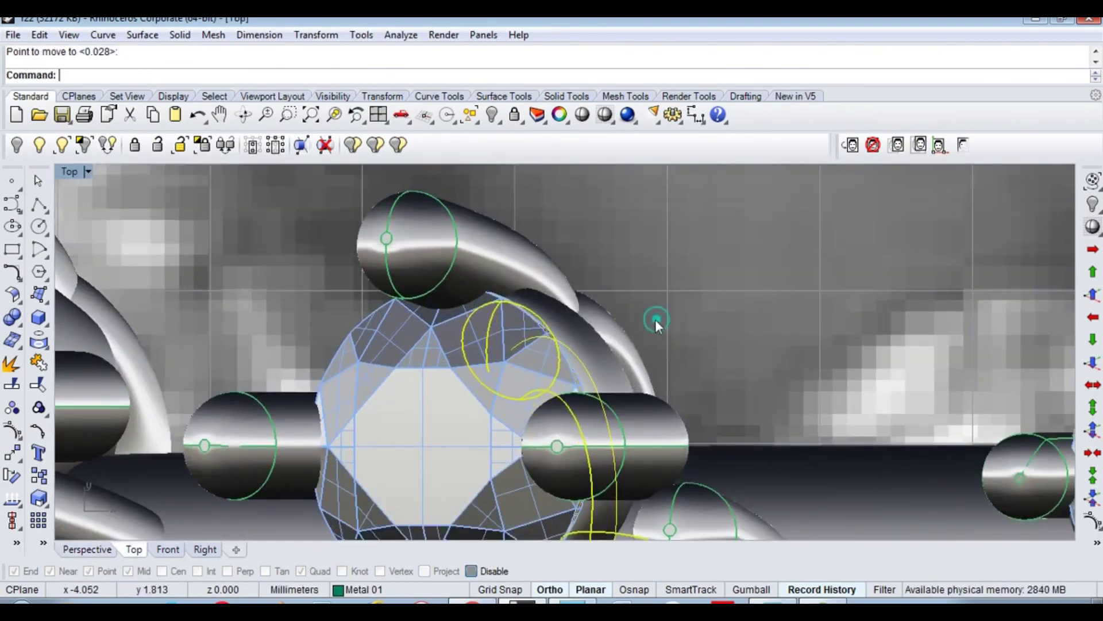
{"action": "key", "text": "ctrl+F3"}
{"action": "mouse_move", "coordinate": [634, 360]}
{"action": "right_mouse_down"}
{"action": "mouse_move", "coordinate": [754, 267]}
{"action": "mouse_move", "coordinate": [799, 308]}
{"action": "mouse_move", "coordinate": [652, 435]}
{"action": "mouse_move", "coordinate": [591, 402]}
{"action": "mouse_move", "coordinate": [549, 463]}
{"action": "mouse_move", "coordinate": [608, 423]}
{"action": "right_mouse_up"}
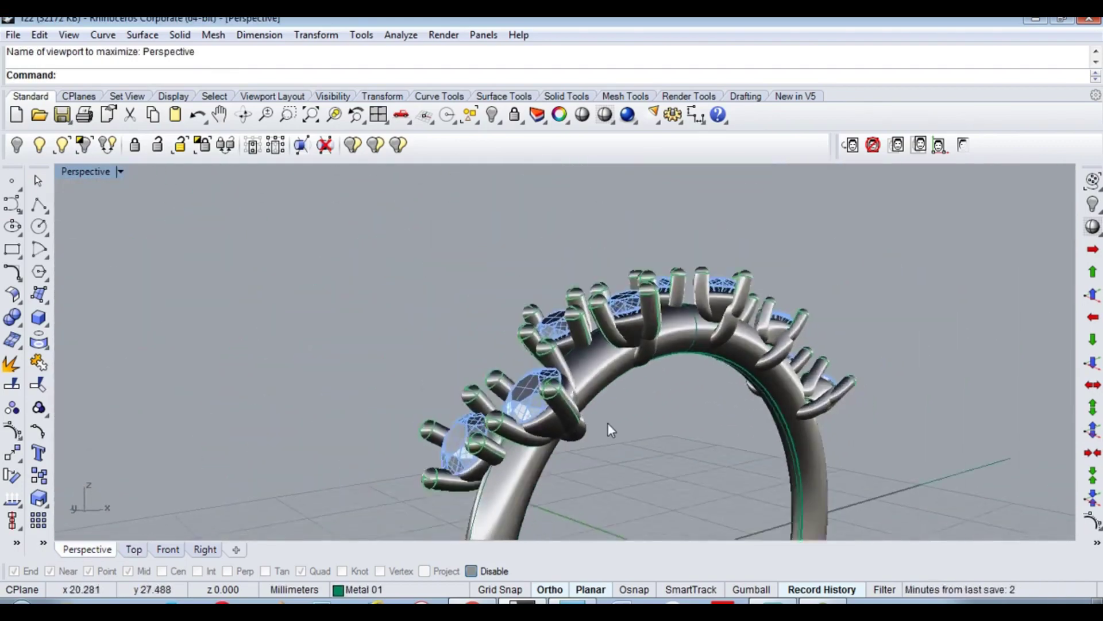
Step: Show four viewports, orbit Perspective to frame the whole band, and save the model
{"action": "key", "text": "ctrl+F5"}
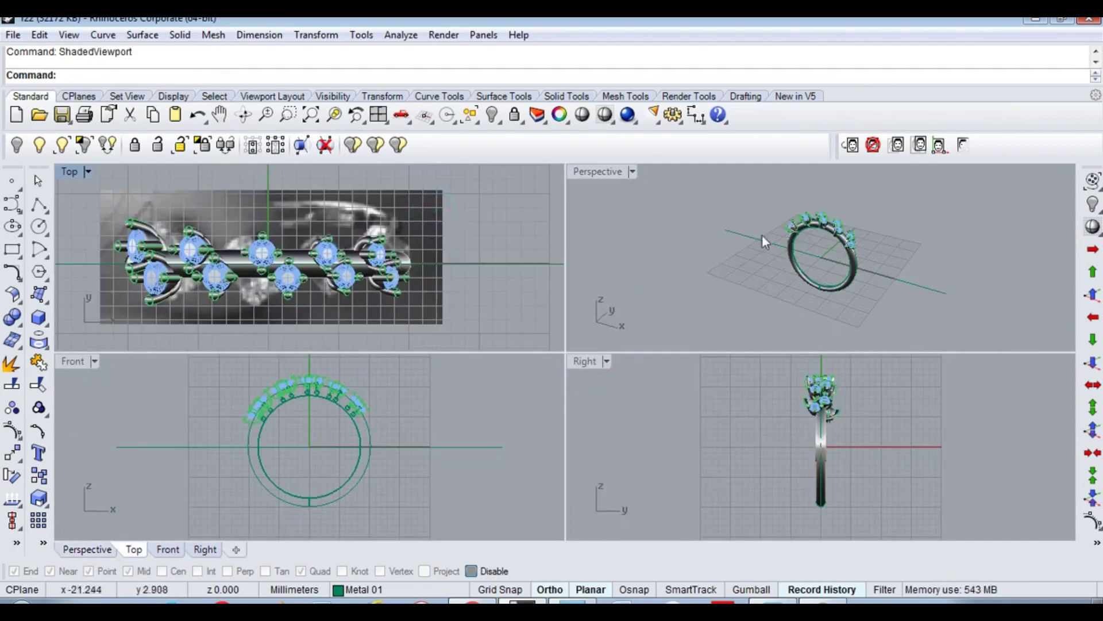
{"action": "scroll", "coordinate": [747, 227], "scroll_direction": "up", "scroll_amount": 3}
{"action": "mouse_move", "coordinate": [731, 219]}
{"action": "right_mouse_down"}
{"action": "mouse_move", "coordinate": [862, 241]}
{"action": "mouse_move", "coordinate": [939, 210]}
{"action": "mouse_move", "coordinate": [763, 345]}
{"action": "right_mouse_up"}
{"action": "right_click_drag", "start_coordinate": [754, 452], "coordinate": [754, 467]}
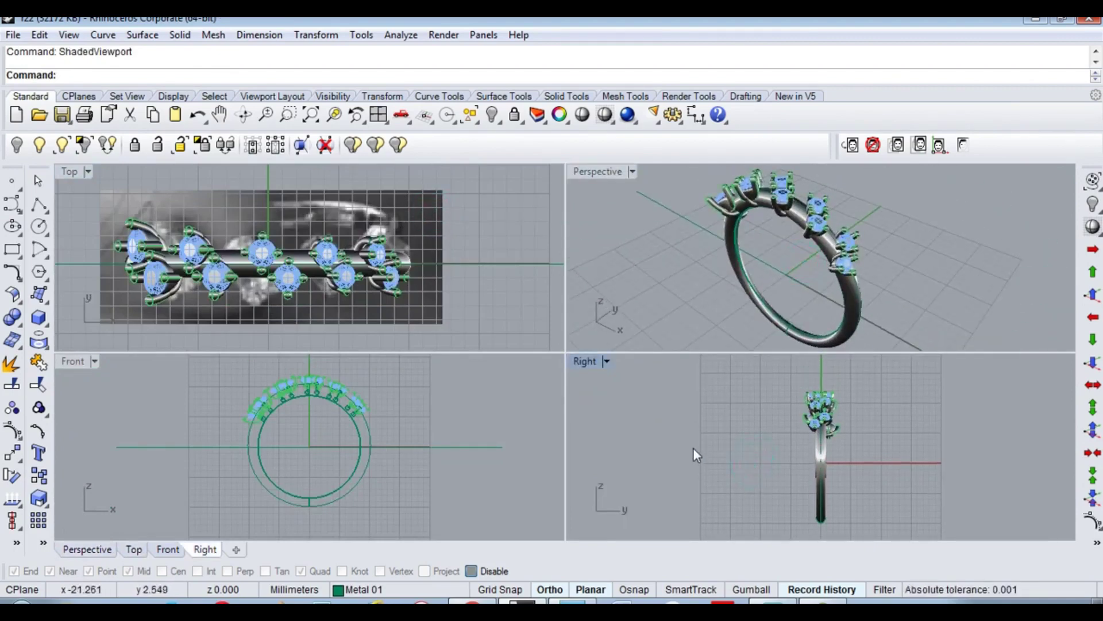
{"action": "left_click", "coordinate": [445, 350]}
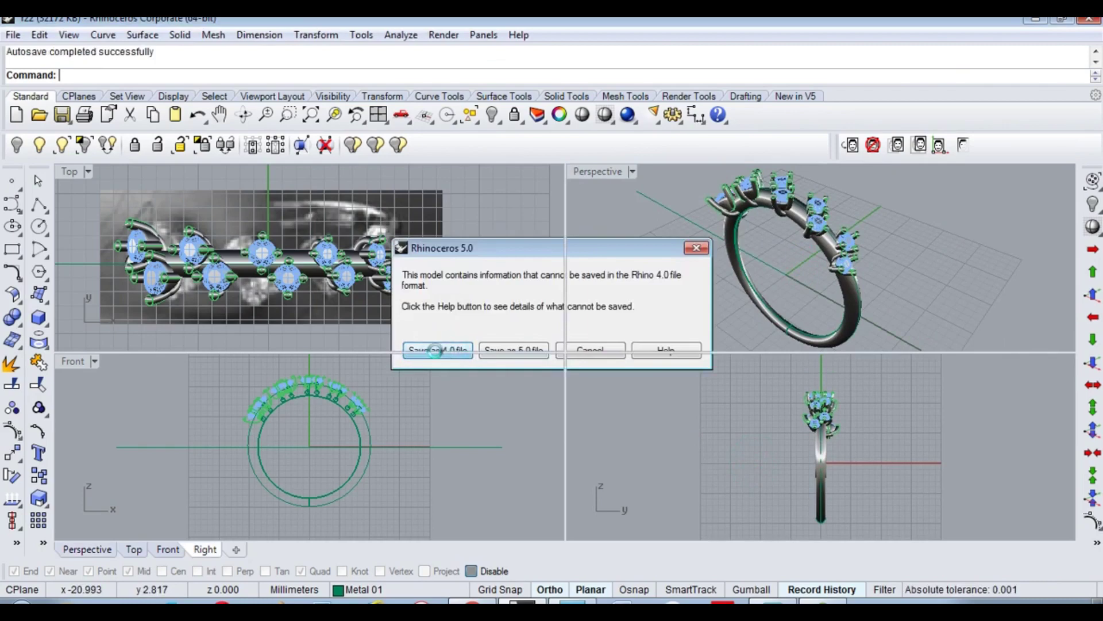
Step: Save r22.3dm as a Rhino 4.0 file, then maximize and orbit Perspective
{"action": "left_click", "coordinate": [435, 348]}
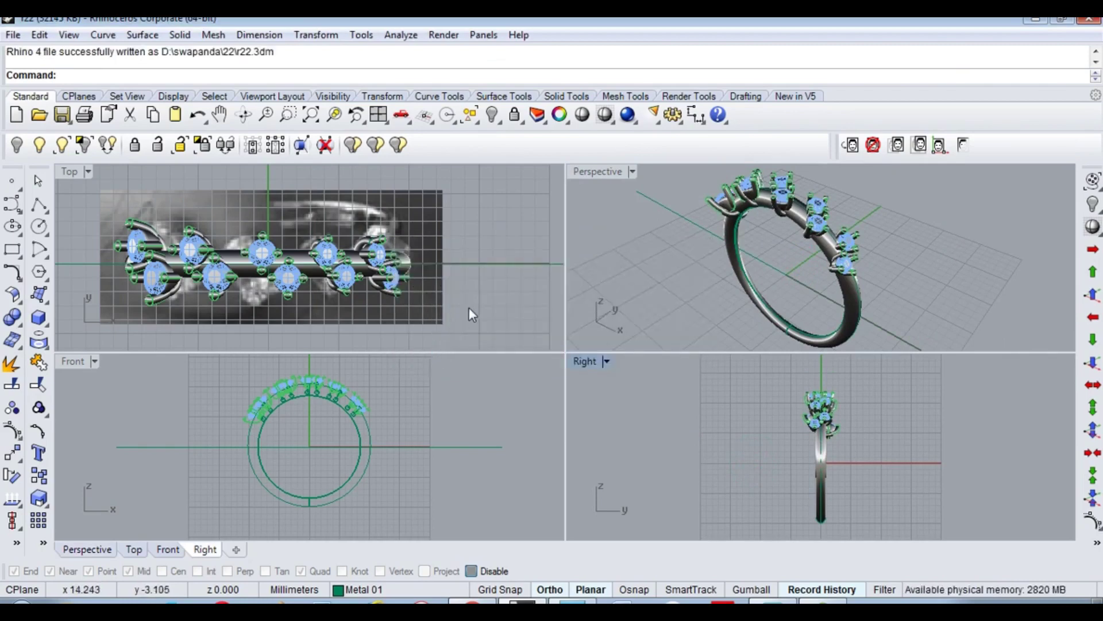
{"action": "double_click", "coordinate": [611, 175]}
{"action": "mouse_move", "coordinate": [616, 198]}
{"action": "right_mouse_down"}
{"action": "mouse_move", "coordinate": [543, 299]}
{"action": "mouse_move", "coordinate": [778, 328]}
{"action": "mouse_move", "coordinate": [695, 387]}
{"action": "mouse_move", "coordinate": [682, 446]}
{"action": "mouse_move", "coordinate": [687, 320]}
{"action": "mouse_move", "coordinate": [695, 343]}
{"action": "right_mouse_up"}
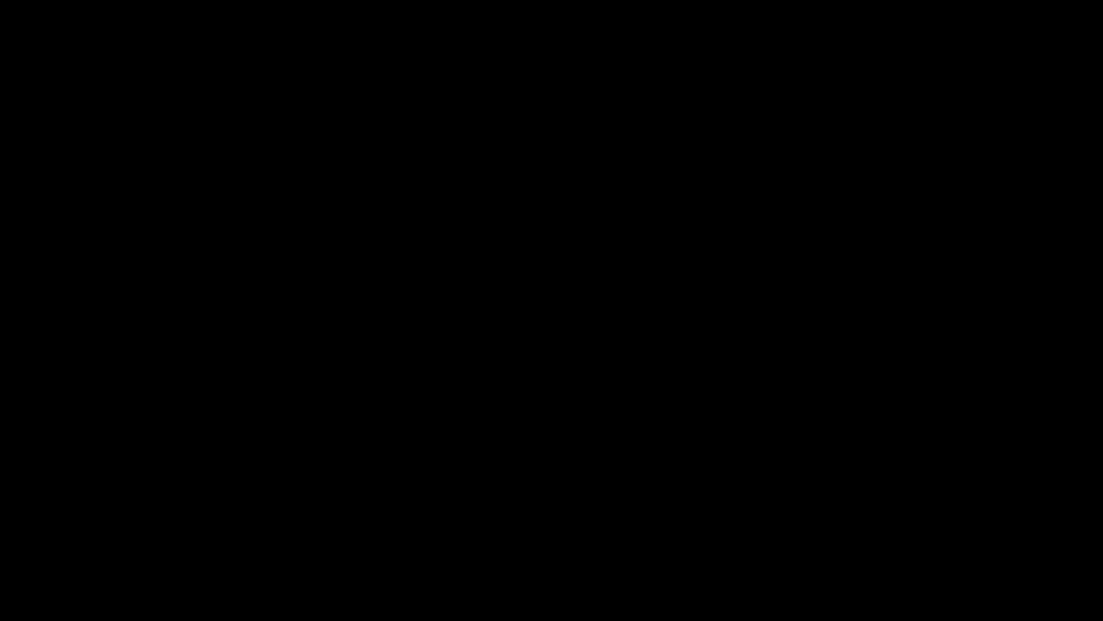